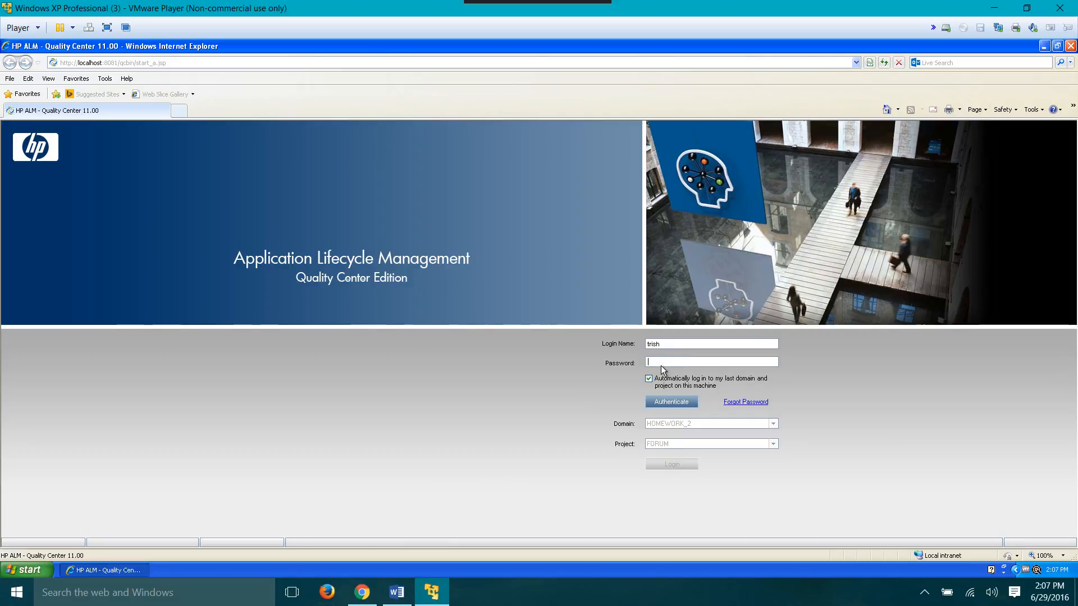
Step: Try to authenticate with the account password, and close the browser window
{"action": "type", "text": "**"}
{"action": "left_click", "coordinate": [671, 402]}
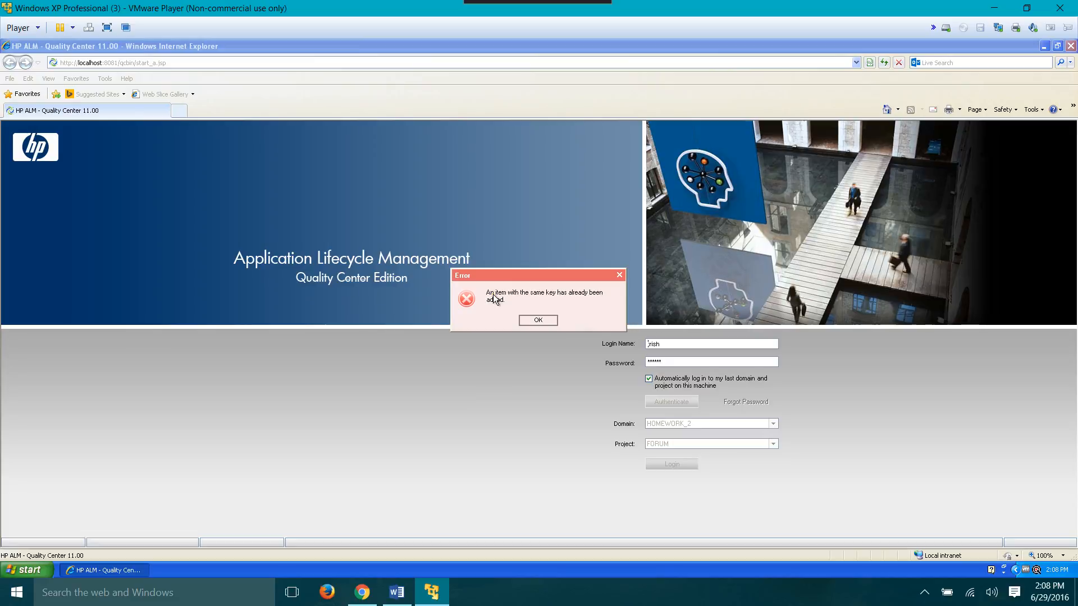
{"action": "left_click", "coordinate": [537, 321]}
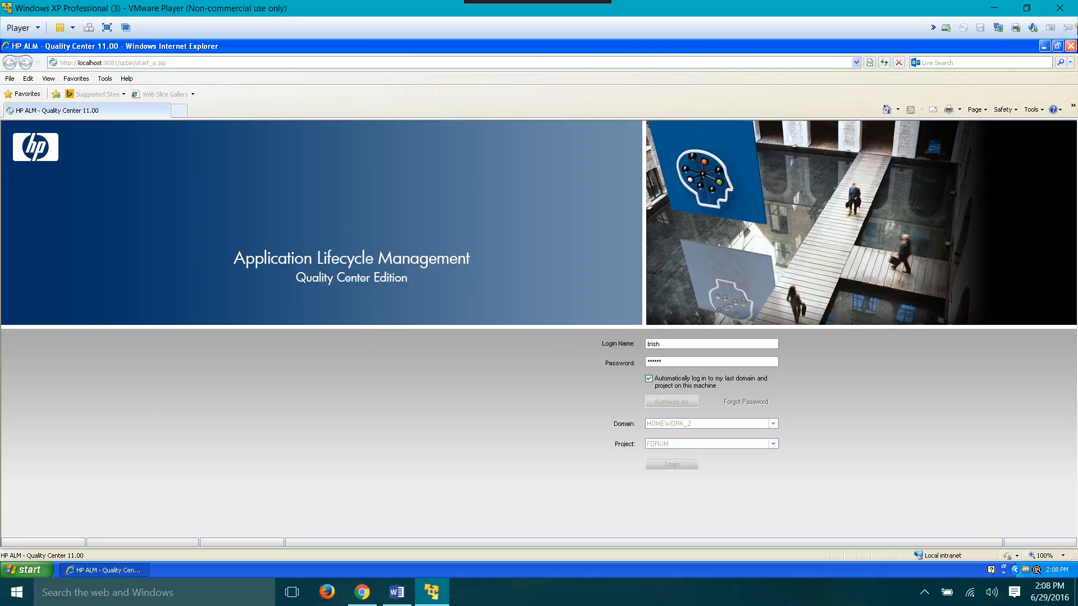
{"action": "left_click", "coordinate": [1071, 47]}
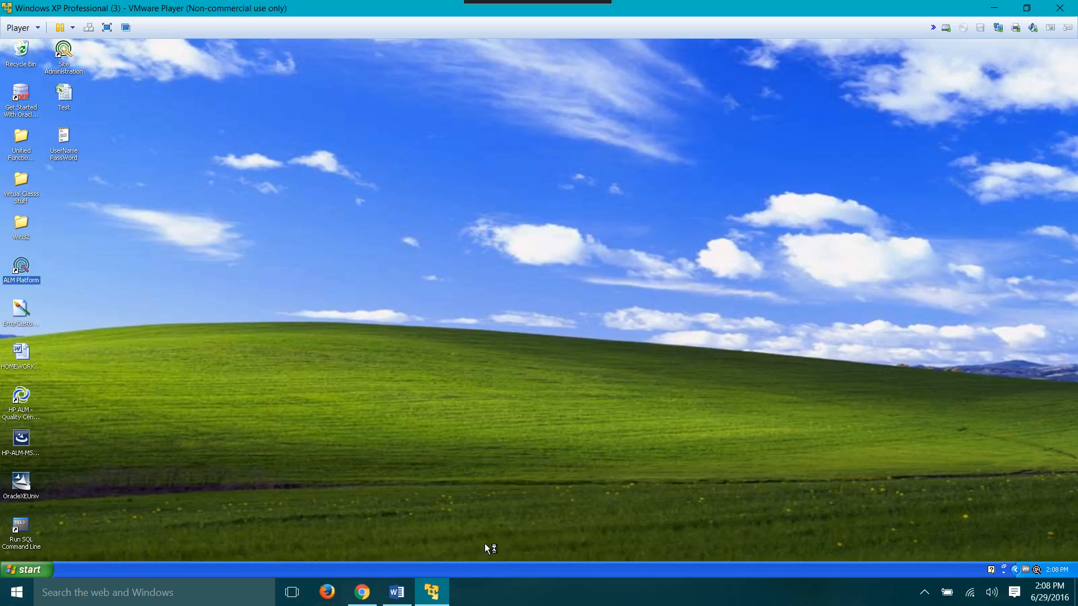
Step: Reopen the ALM Platform sign-in page and authenticate with the account password
{"action": "right_click", "coordinate": [21, 262]}
{"action": "left_click", "coordinate": [38, 268]}
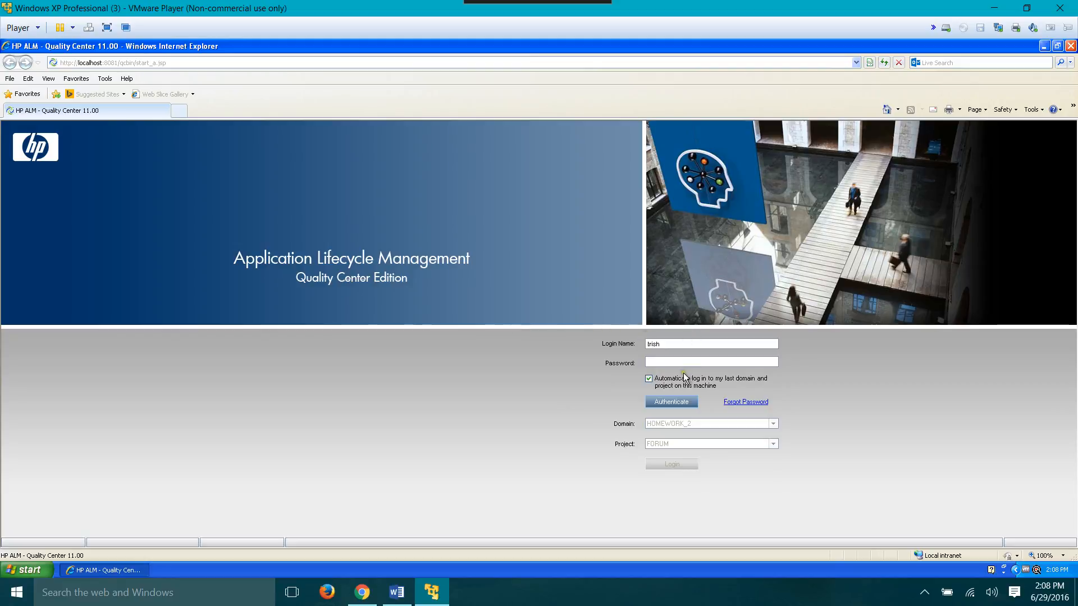
{"action": "left_click", "coordinate": [681, 361]}
{"action": "type", "text": "******"}
{"action": "left_click", "coordinate": [673, 402]}
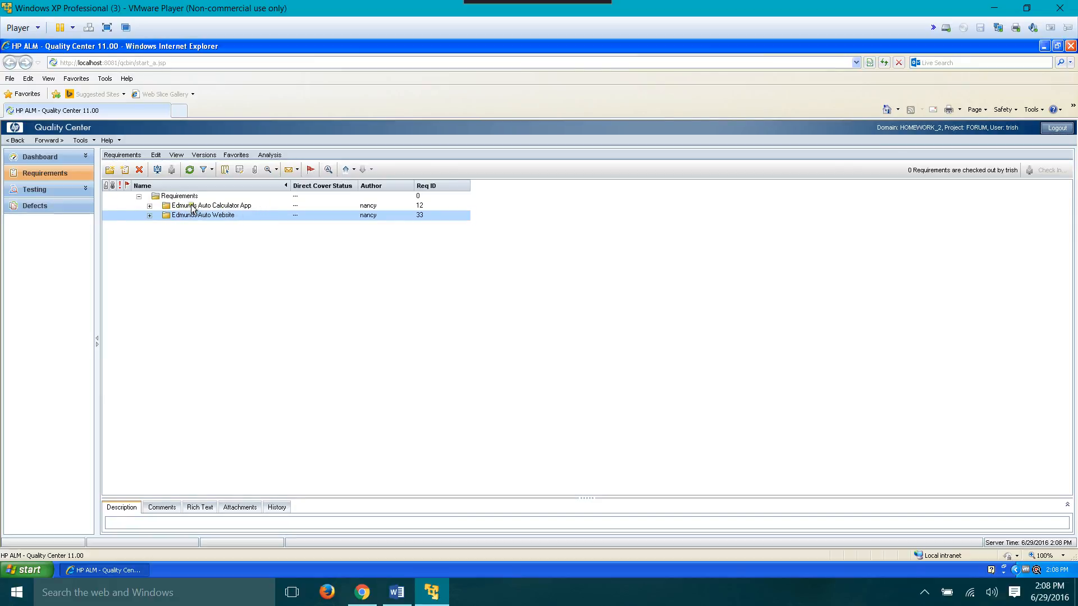
Step: Convert the Edmunds Auto Website requirements to tests, turning all requirements into subjects under the Subject destination path
{"action": "left_click", "coordinate": [150, 216]}
{"action": "left_click", "coordinate": [161, 226]}
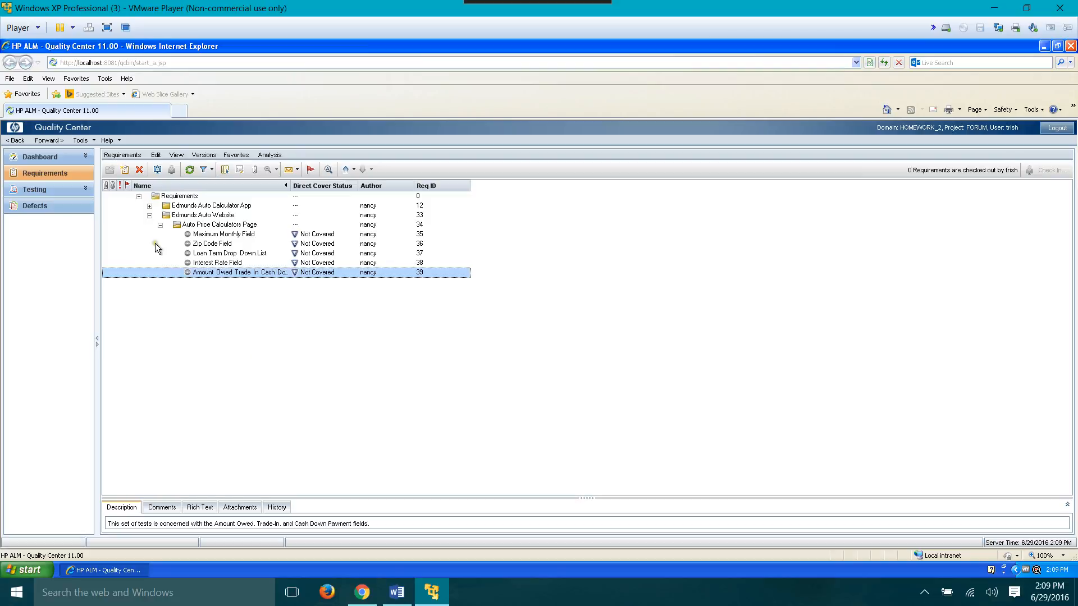
{"action": "left_click", "coordinate": [181, 217]}
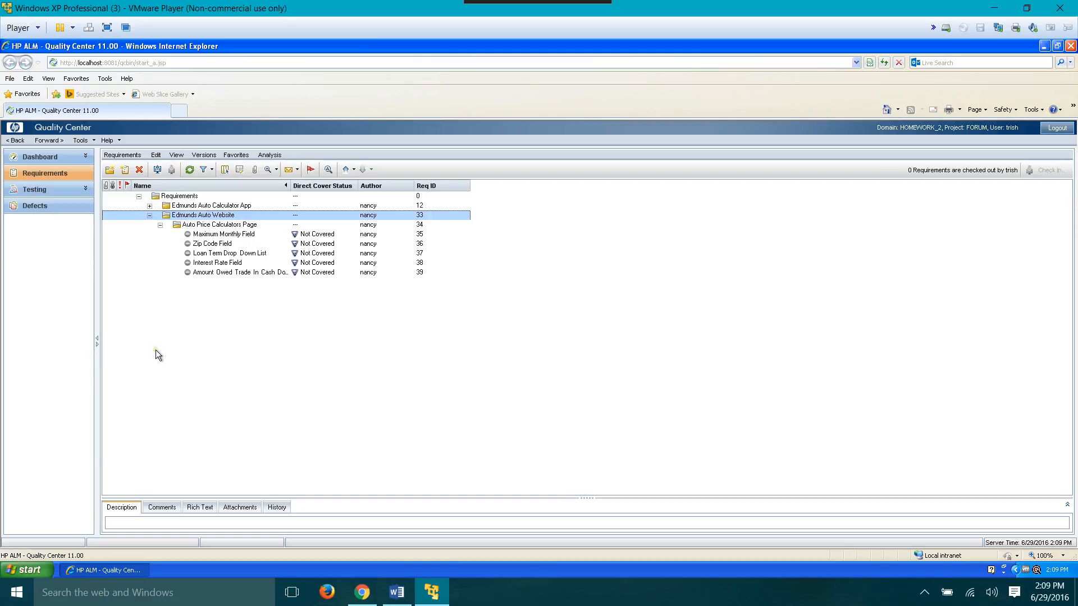
{"action": "left_click", "coordinate": [119, 156]}
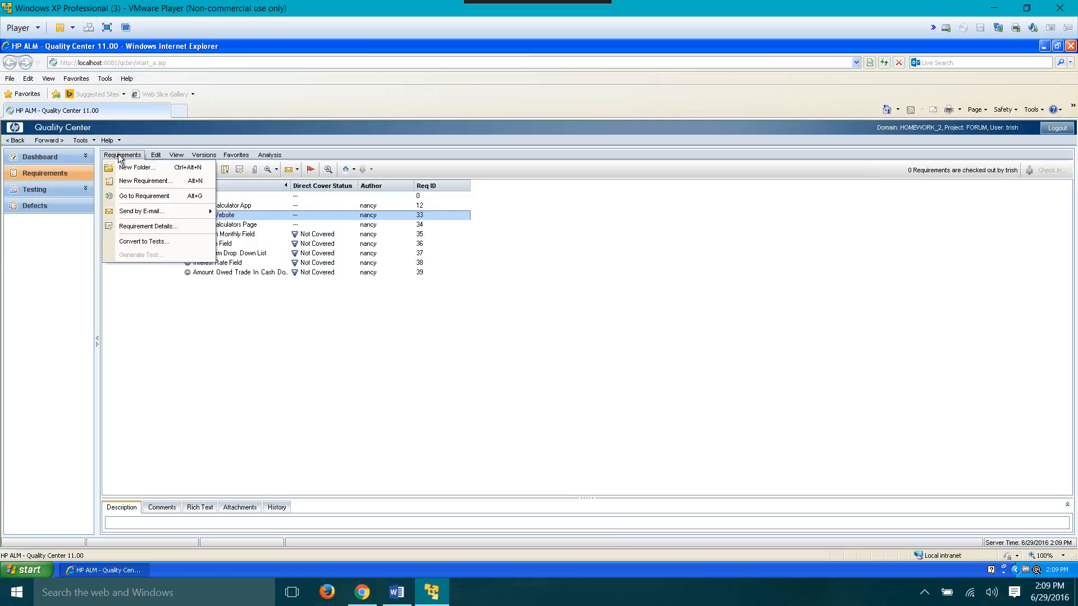
{"action": "left_click", "coordinate": [126, 242]}
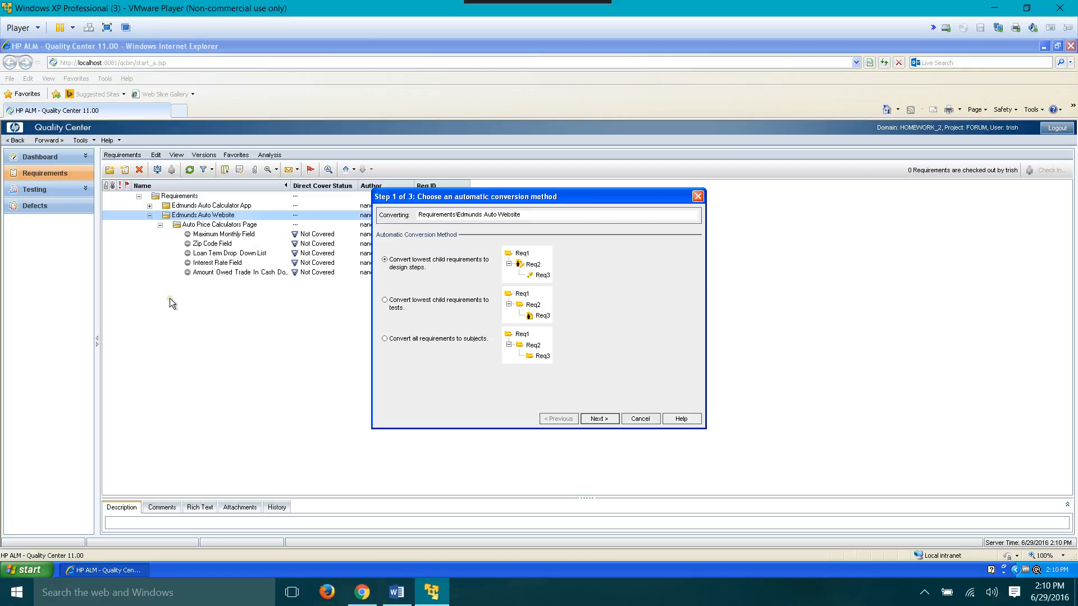
{"action": "left_click", "coordinate": [385, 339]}
{"action": "left_click", "coordinate": [596, 418]}
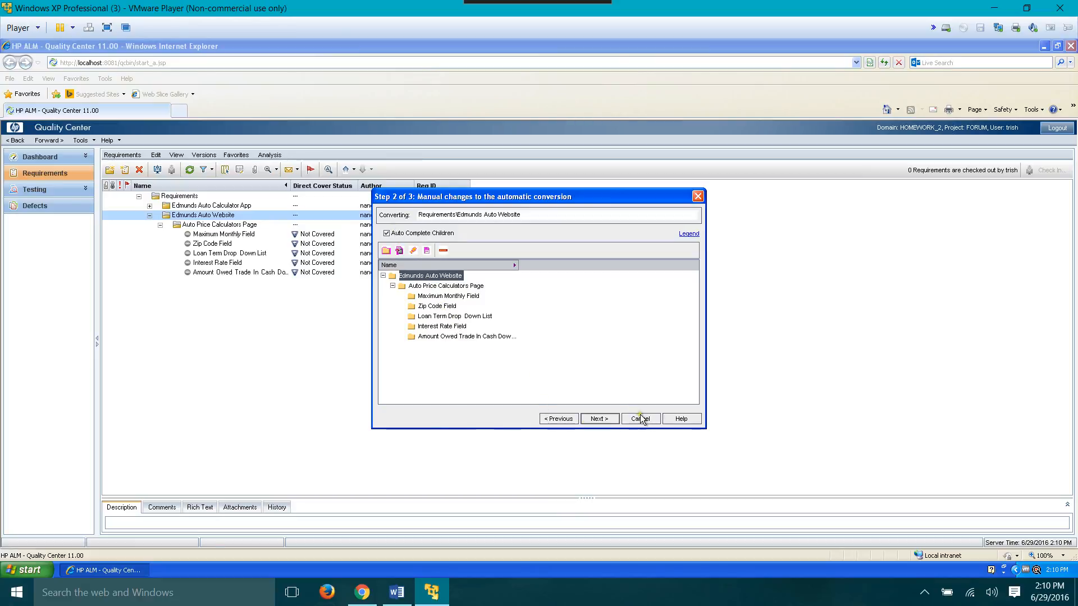
{"action": "left_click", "coordinate": [601, 419]}
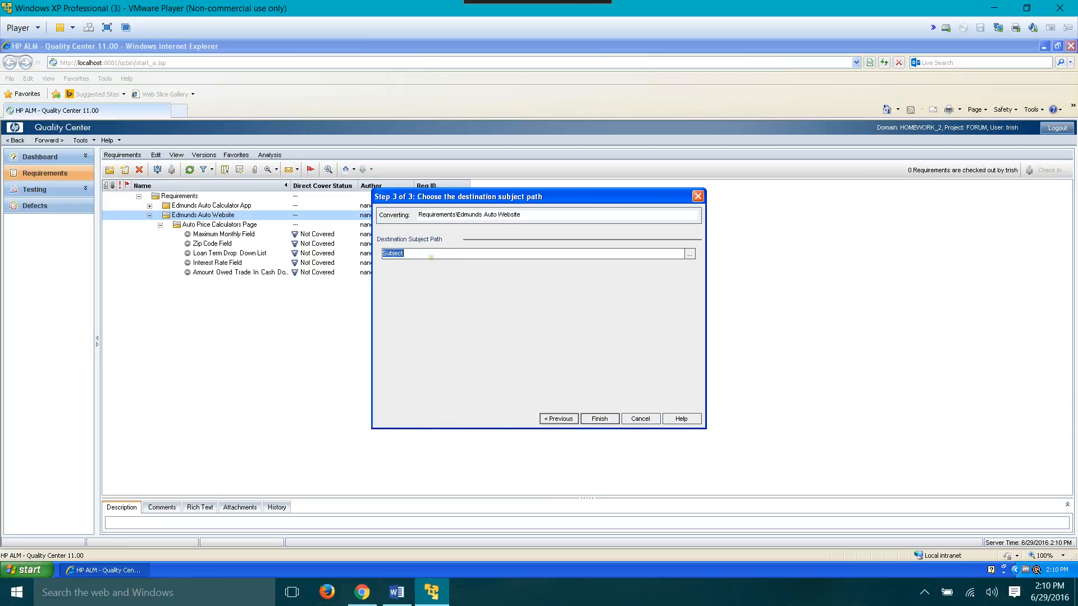
{"action": "left_click", "coordinate": [589, 419]}
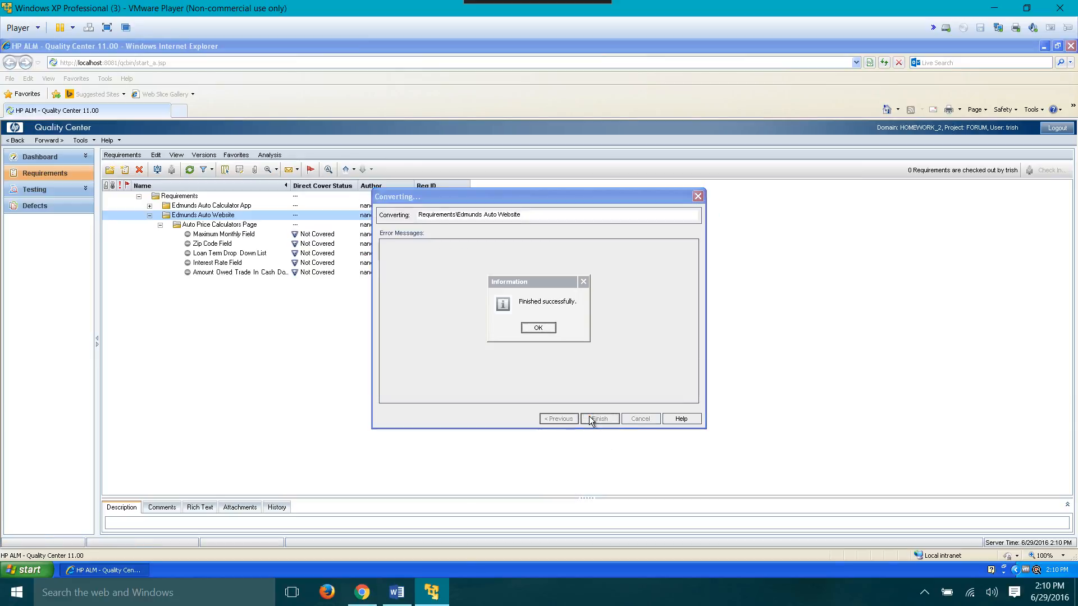
{"action": "left_click", "coordinate": [538, 329]}
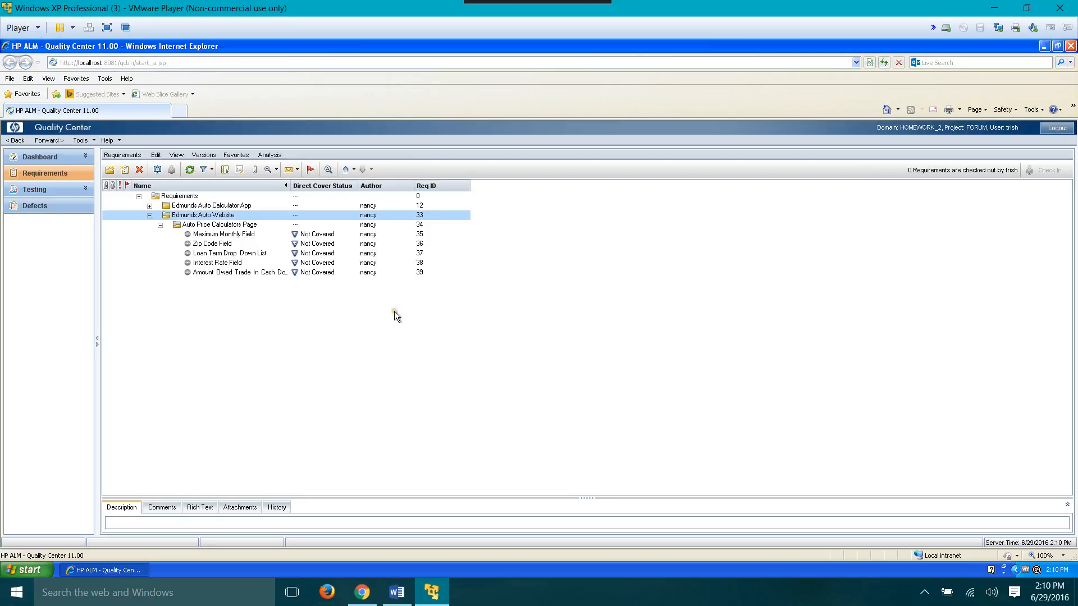
Step: Open the Test Plan module, refresh its tree and expand the Subject folder
{"action": "left_click", "coordinate": [36, 190]}
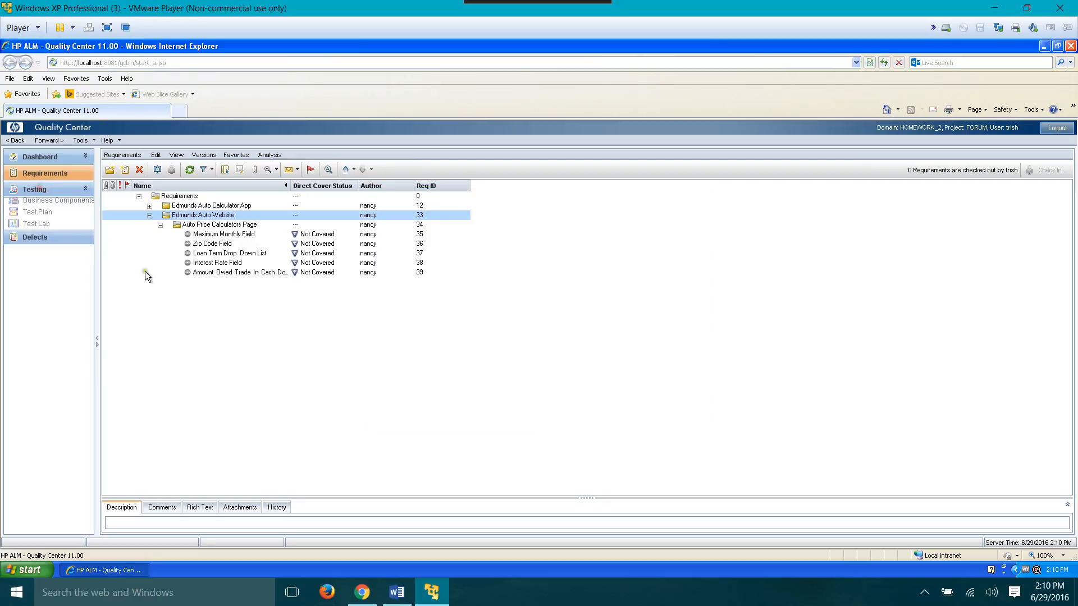
{"action": "left_click", "coordinate": [32, 225]}
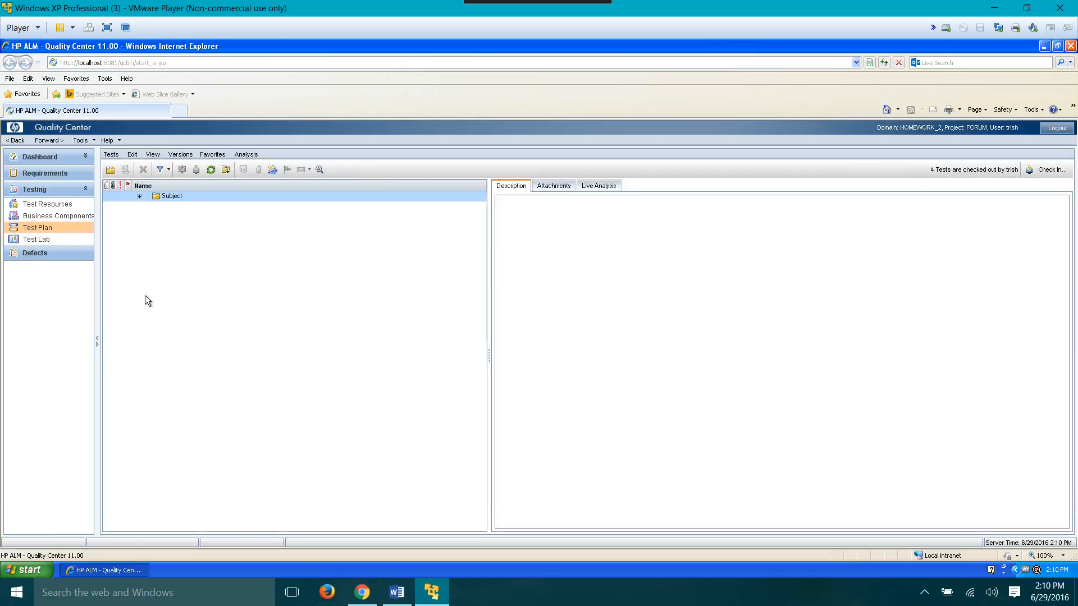
{"action": "left_click", "coordinate": [211, 169]}
{"action": "left_click", "coordinate": [139, 196]}
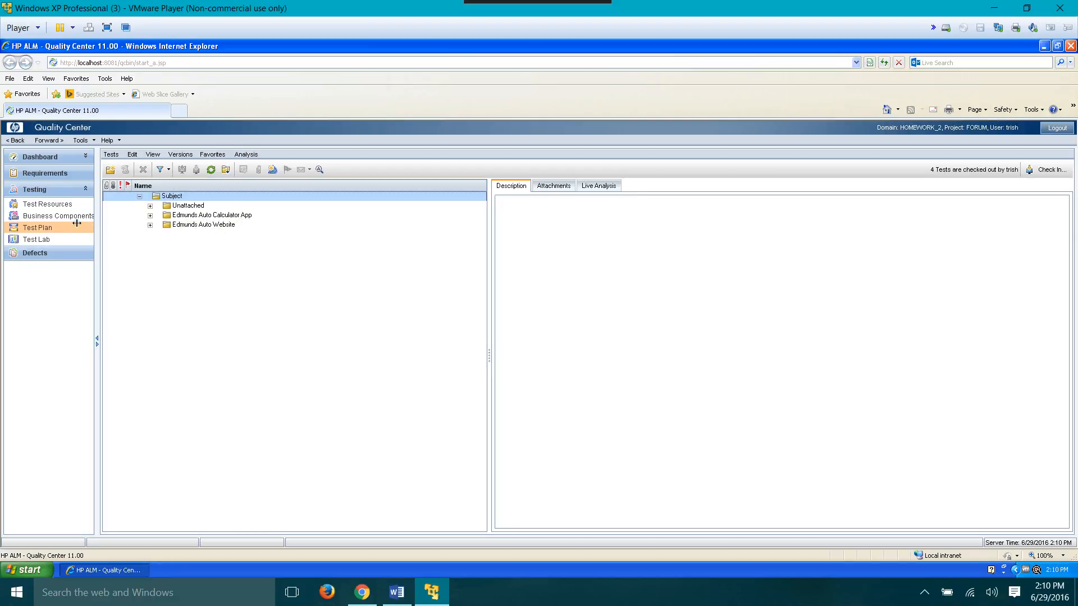
Step: Expand the Edmunds Auto Website folder down to the individual field folders under Auto Price Calculators Page
{"action": "left_click", "coordinate": [150, 225]}
{"action": "left_click", "coordinate": [160, 234]}
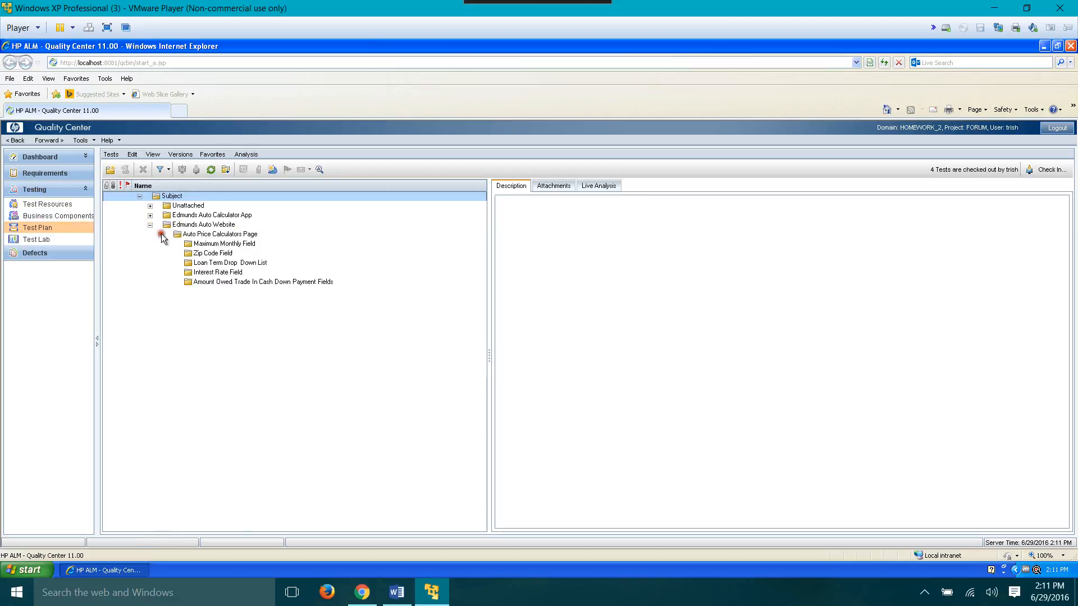
{"action": "left_click", "coordinate": [171, 253]}
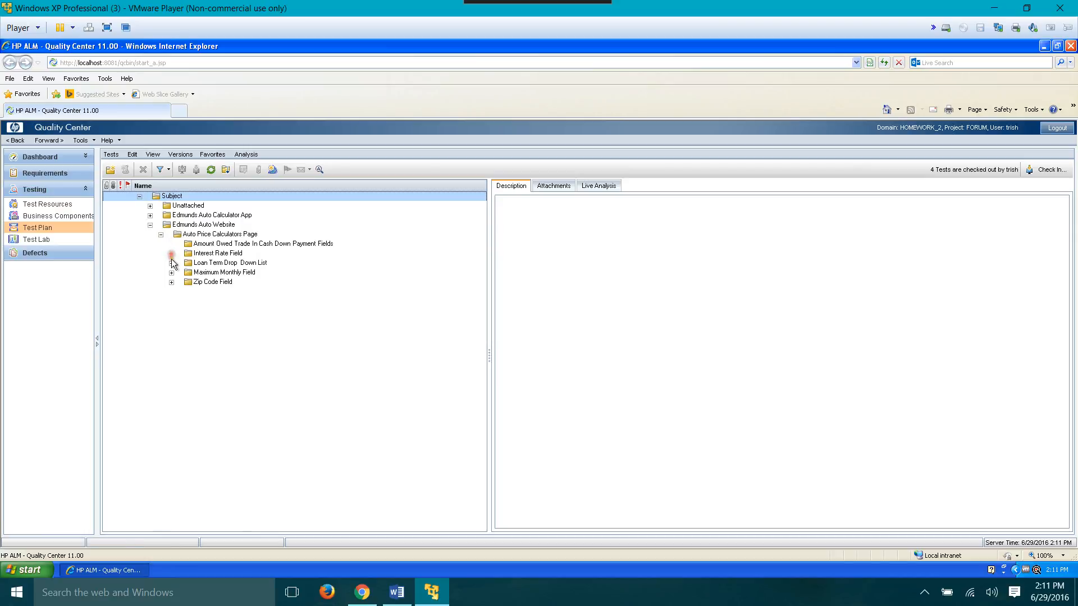
{"action": "left_click", "coordinate": [172, 262]}
{"action": "left_click", "coordinate": [172, 272]}
{"action": "left_click", "coordinate": [171, 281]}
Step: Create a test folder named Positive inside the Amount Owed Trade In Cash Down Payment Fields folder
{"action": "left_click", "coordinate": [241, 245]}
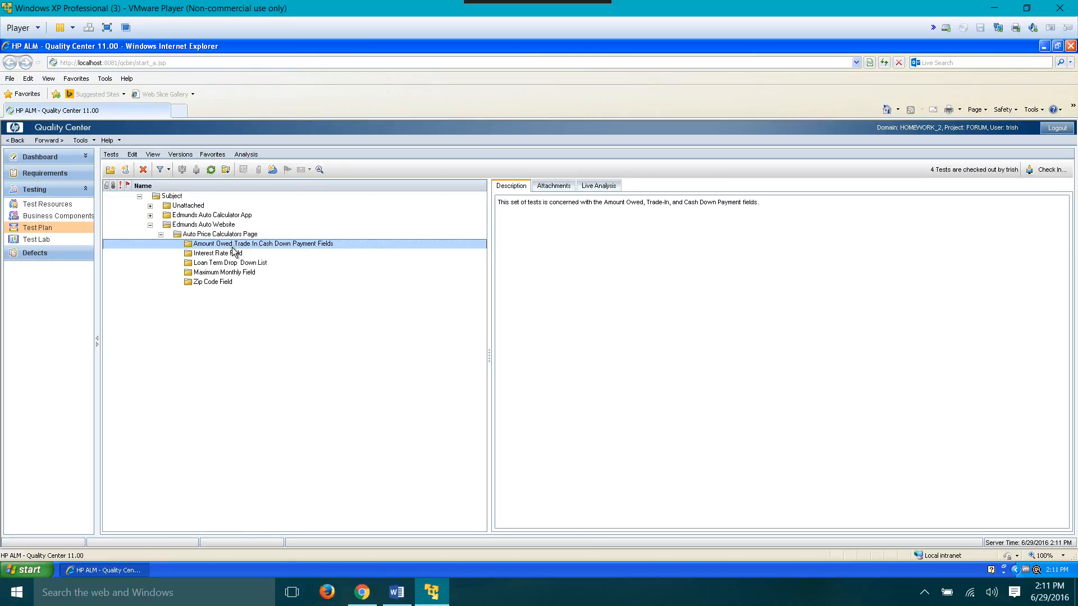
{"action": "left_click", "coordinate": [110, 170]}
{"action": "type", "text": "Positive"}
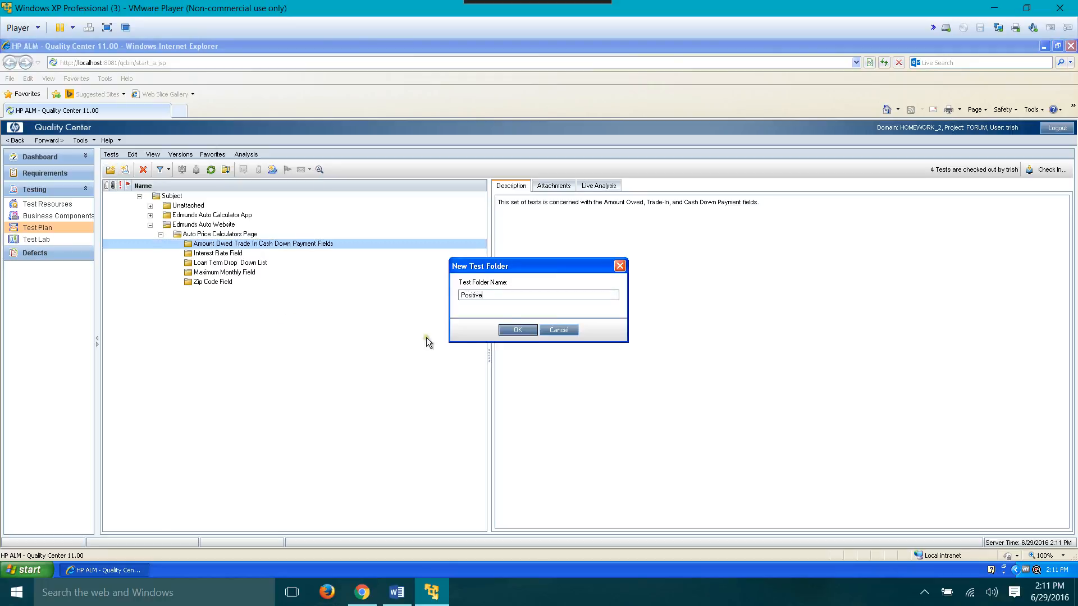
{"action": "left_click", "coordinate": [512, 329]}
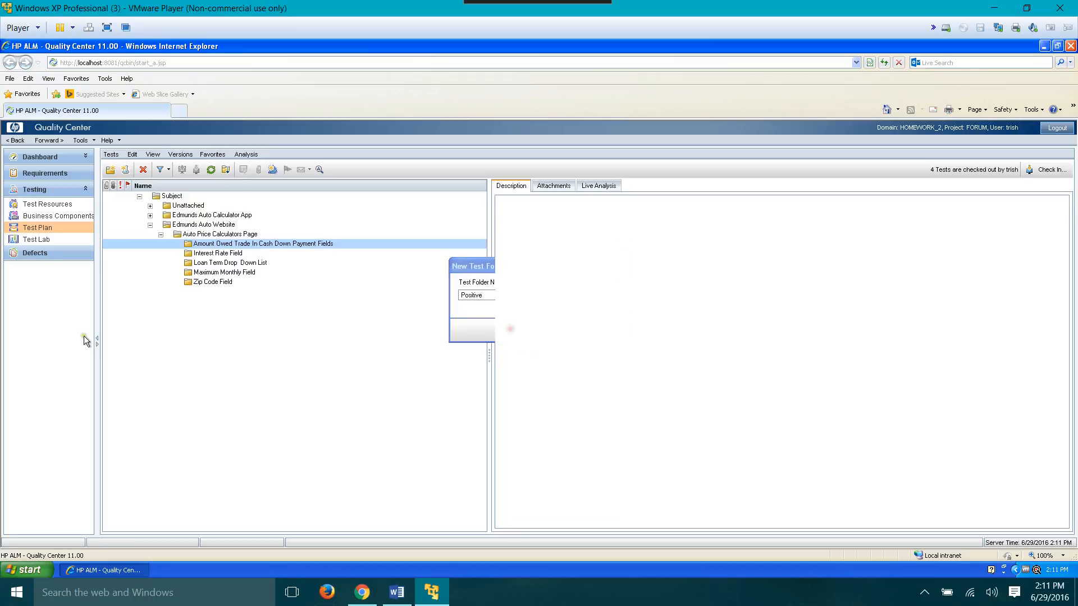
Step: Create a test folder named Negative inside the Amount Owed Trade In Cash Down Payment Fields folder
{"action": "left_click", "coordinate": [208, 245]}
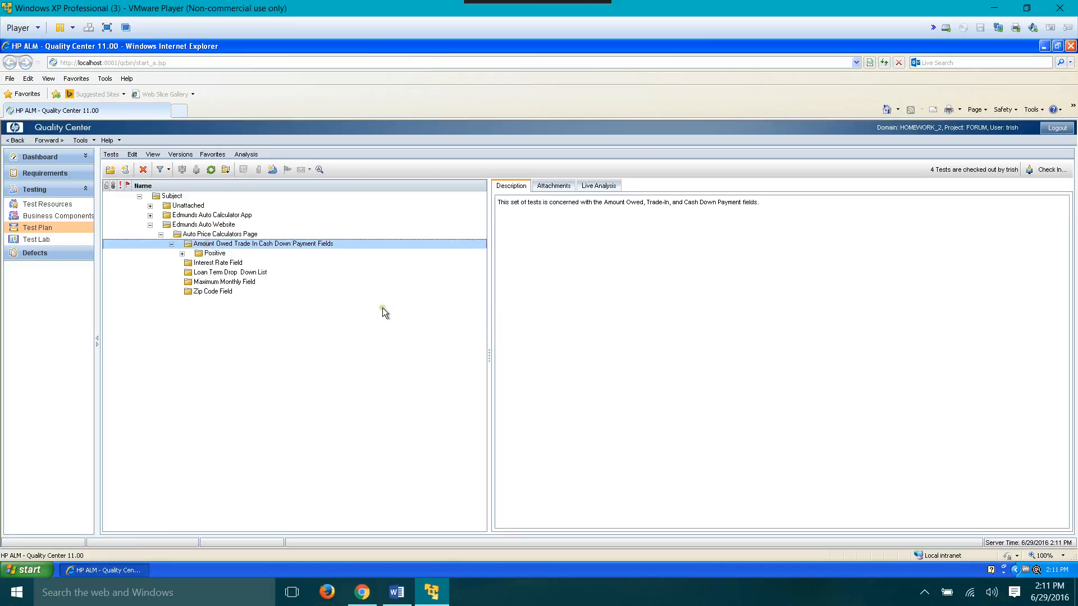
{"action": "left_click", "coordinate": [111, 170]}
{"action": "type", "text": "Negative"}
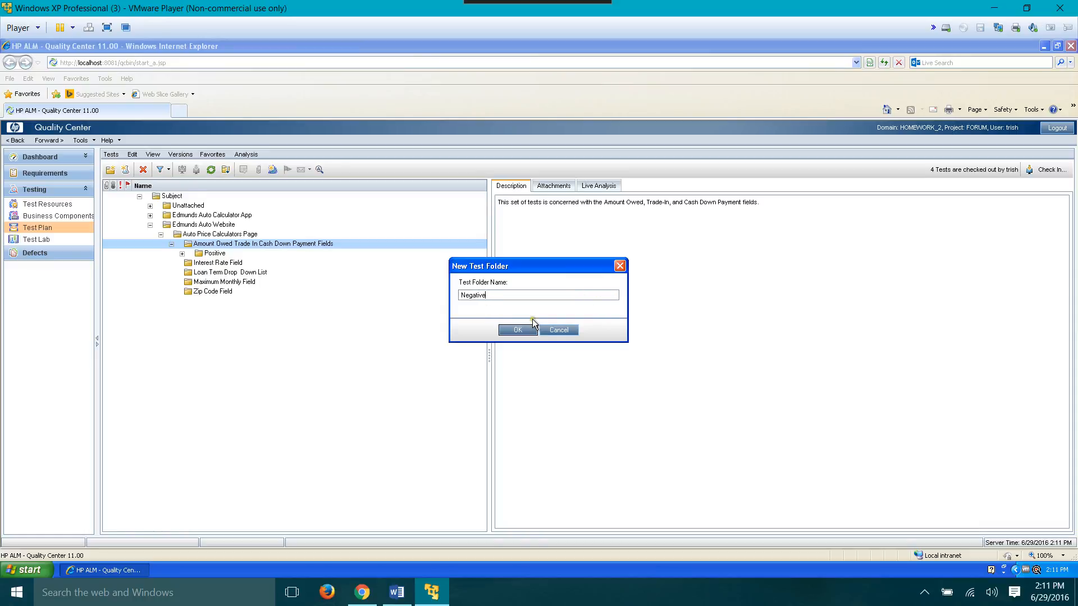
{"action": "left_click", "coordinate": [519, 330]}
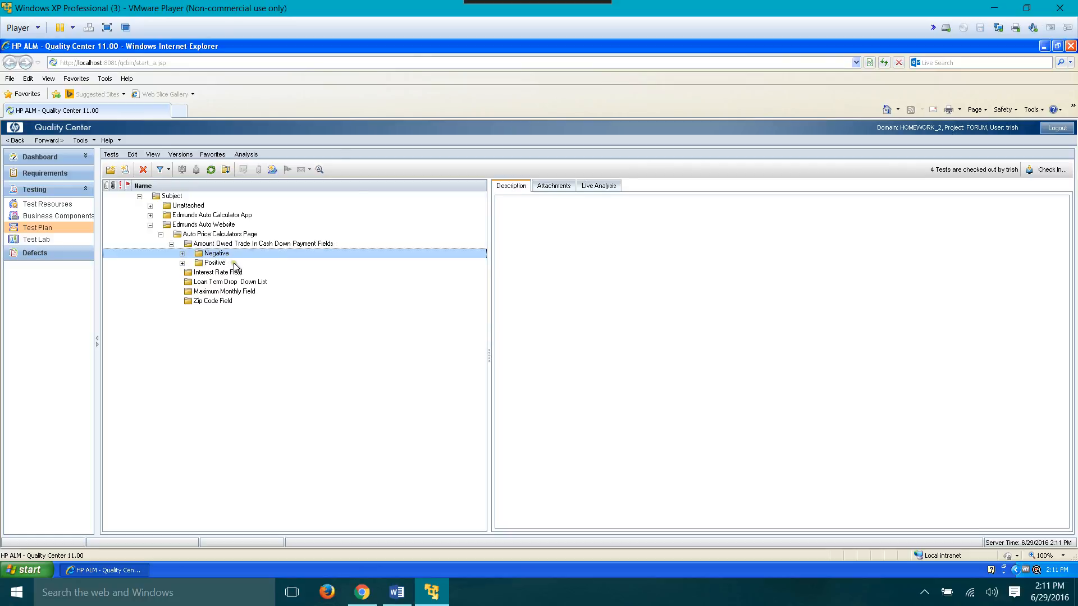
Step: Delete the Negative and Positive test folders, using the option to delete folders only
{"action": "left_click", "coordinate": [143, 169]}
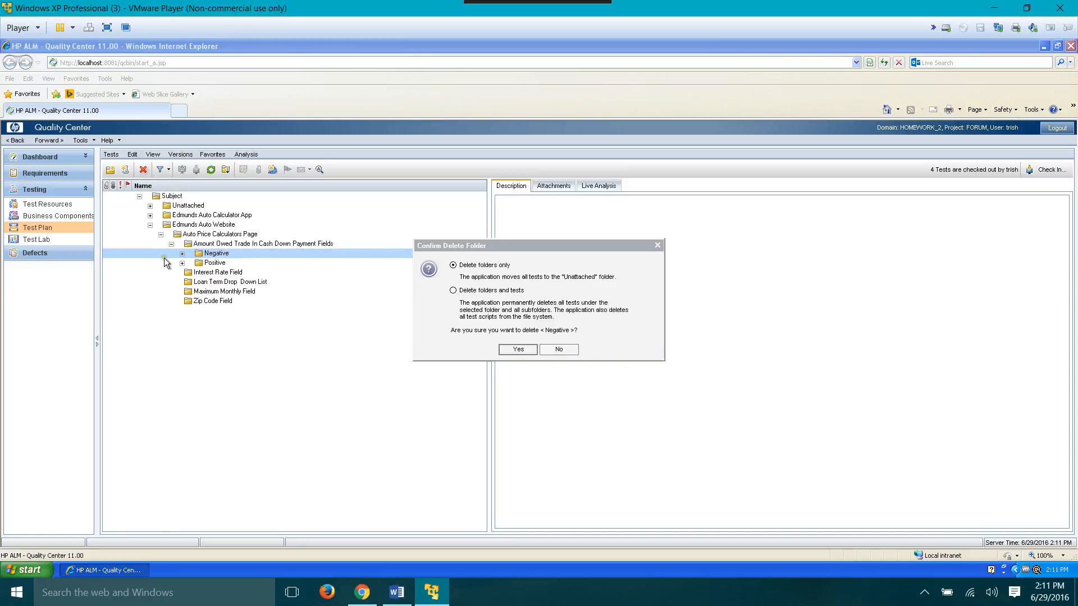
{"action": "left_click", "coordinate": [519, 350]}
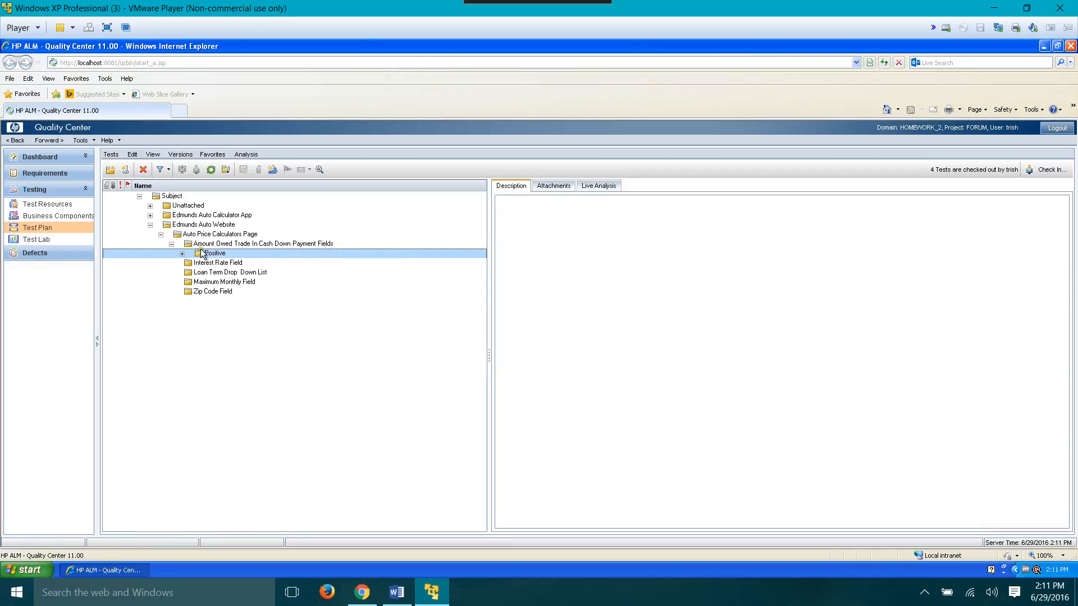
{"action": "left_click", "coordinate": [143, 169]}
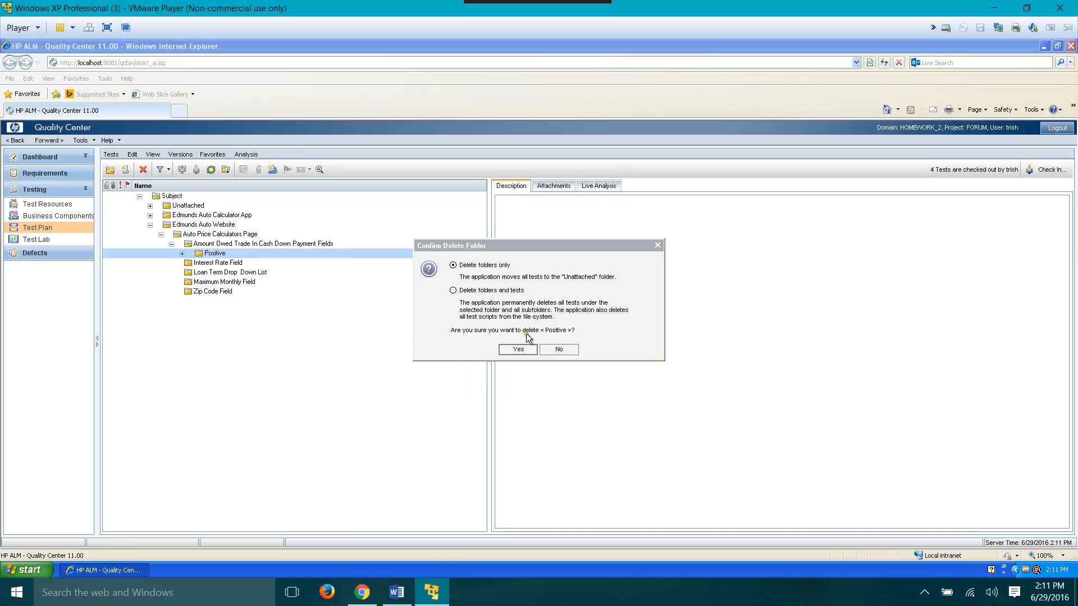
{"action": "left_click", "coordinate": [517, 349]}
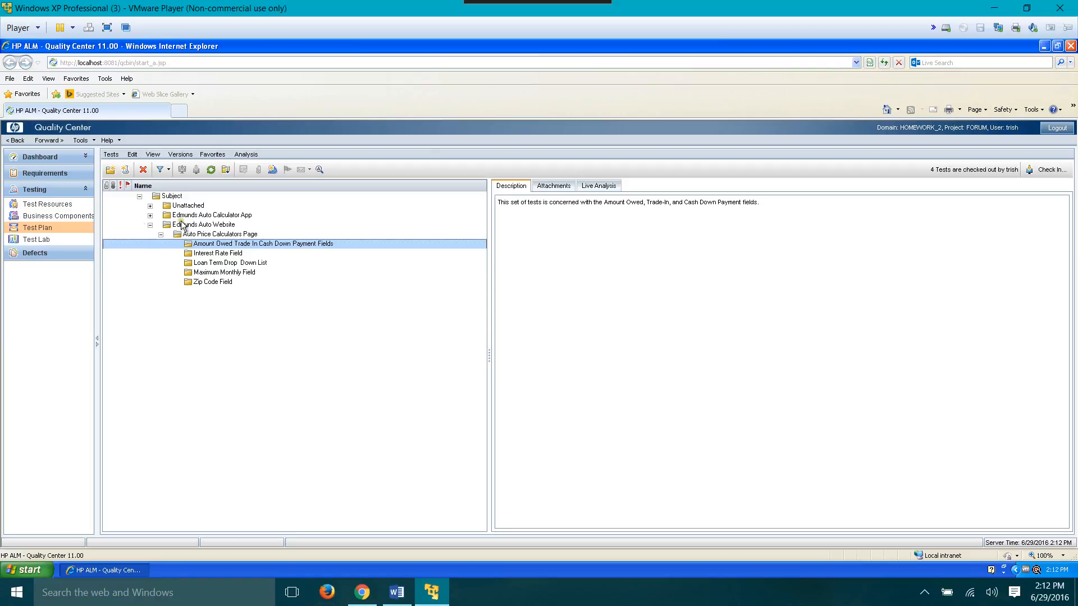
Step: Check the interest rate constraint in the Word instructions and name a new Interest Rate Field test "Positive - Enter valid interest rate number in the int"
{"action": "left_click", "coordinate": [204, 256]}
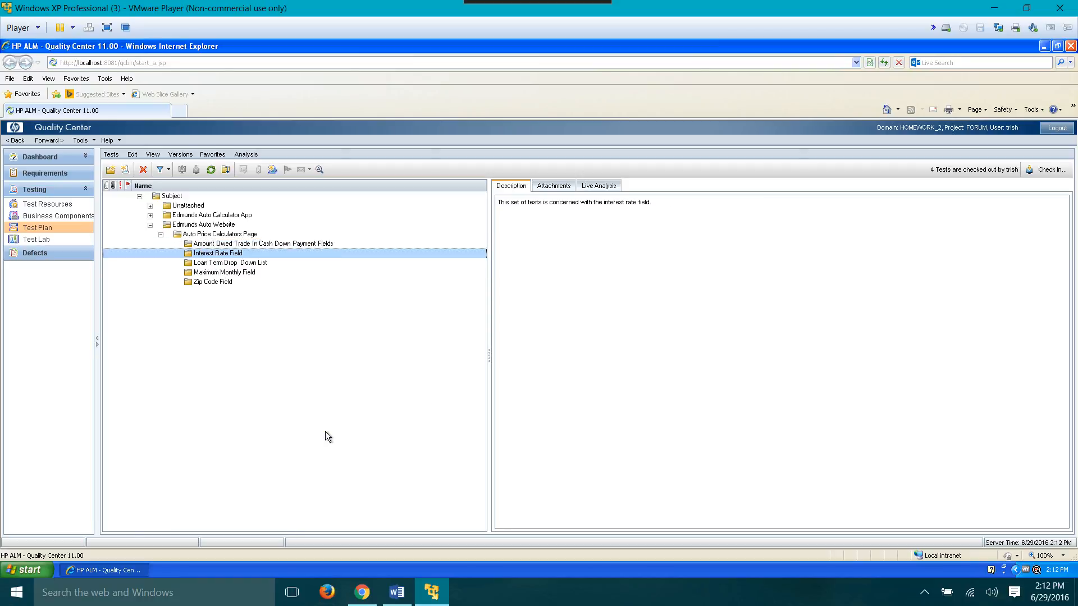
{"action": "left_click", "coordinate": [392, 593]}
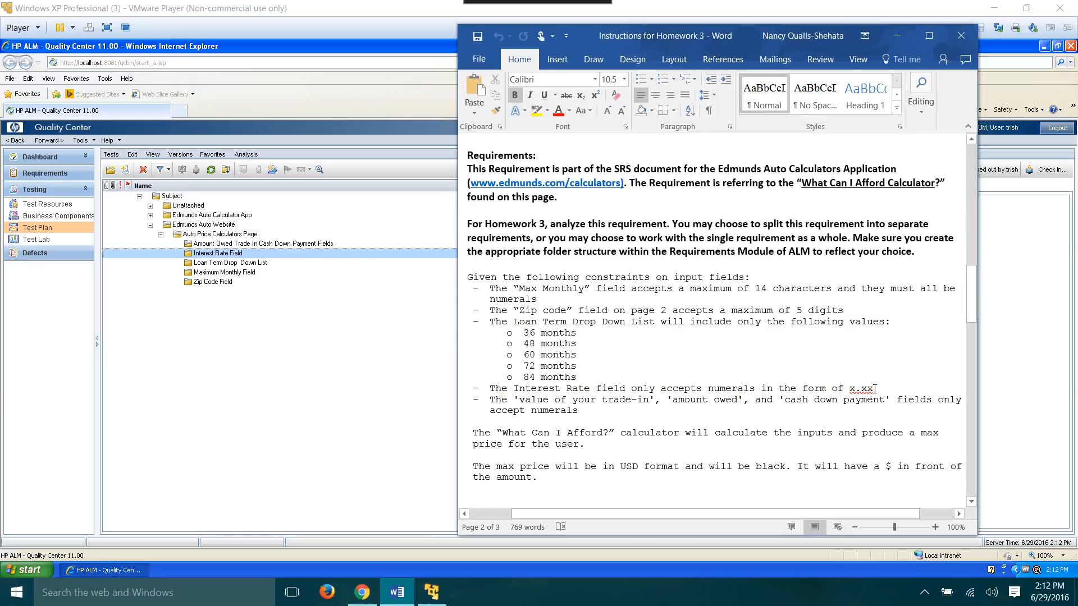
{"action": "left_click", "coordinate": [897, 37]}
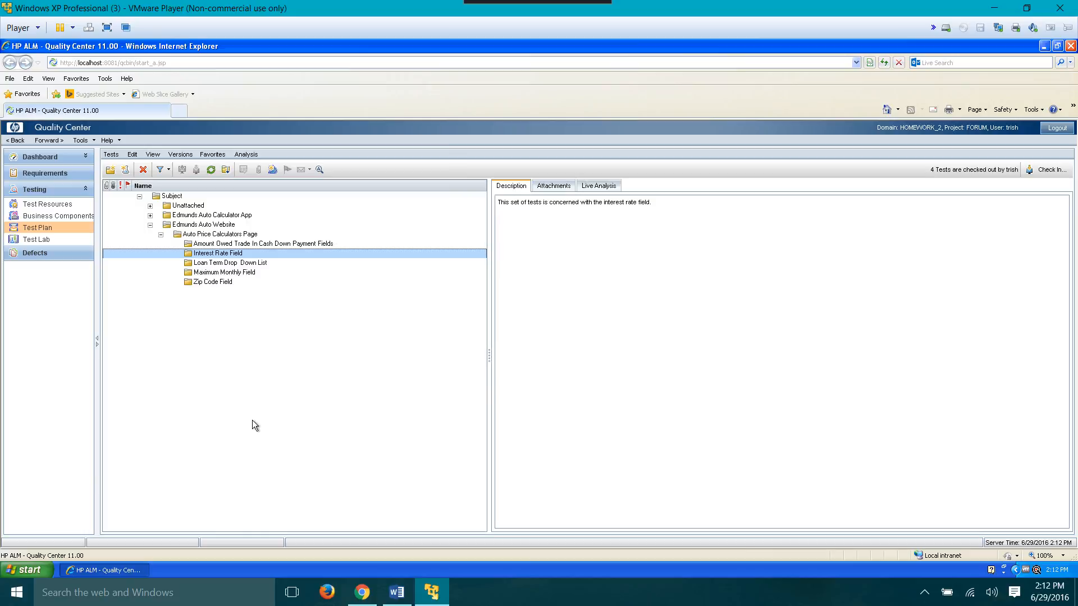
{"action": "left_click", "coordinate": [126, 172]}
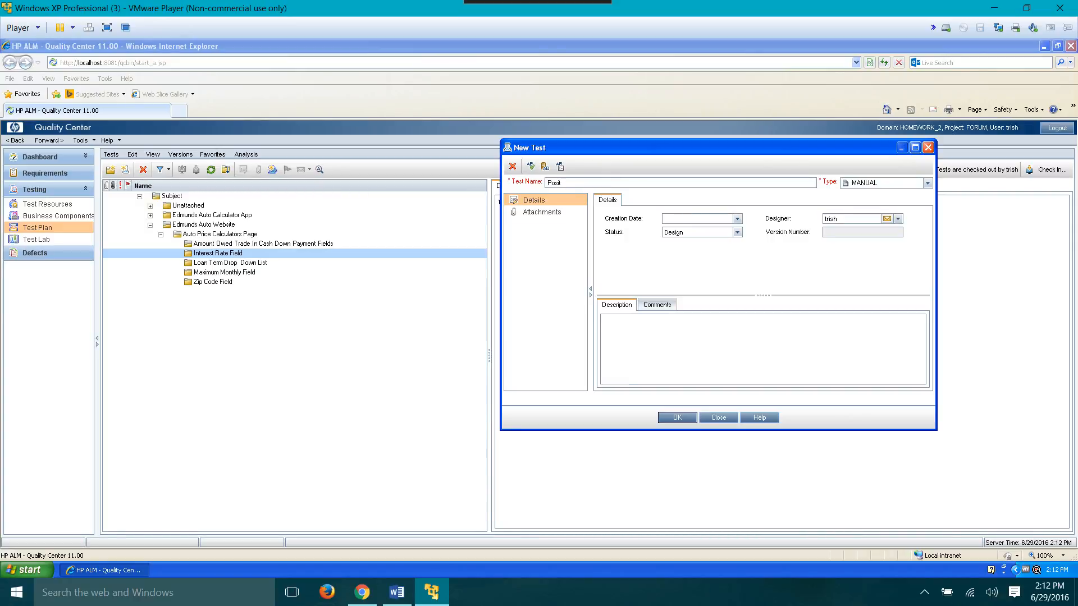
{"action": "type", "text": "Positive - Enter valid interest rate number in the int"}
{"action": "left_click", "coordinate": [363, 593]}
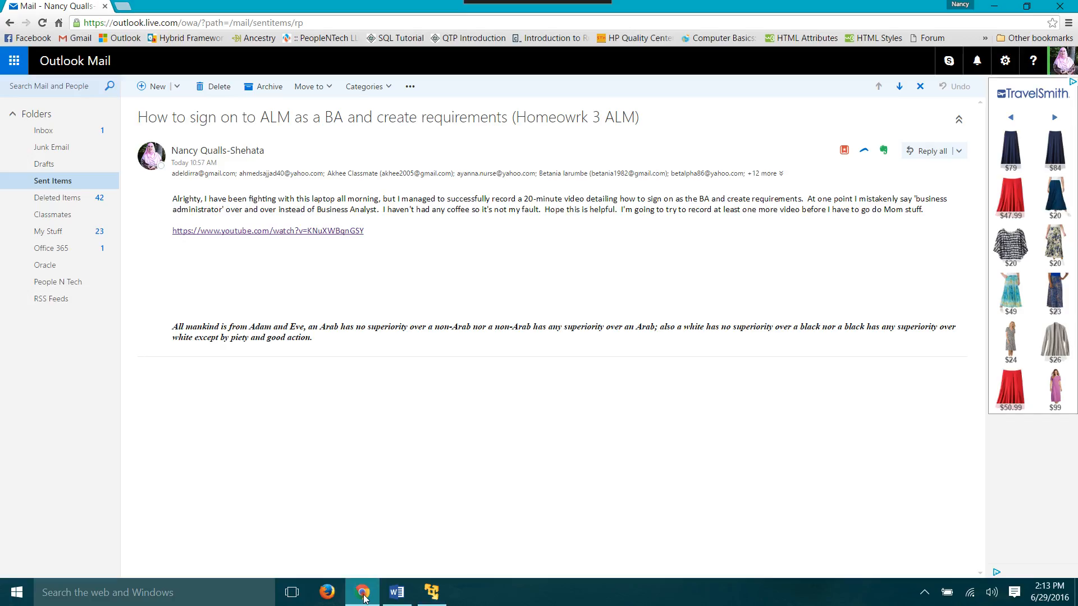
{"action": "left_click", "coordinate": [236, 24]}
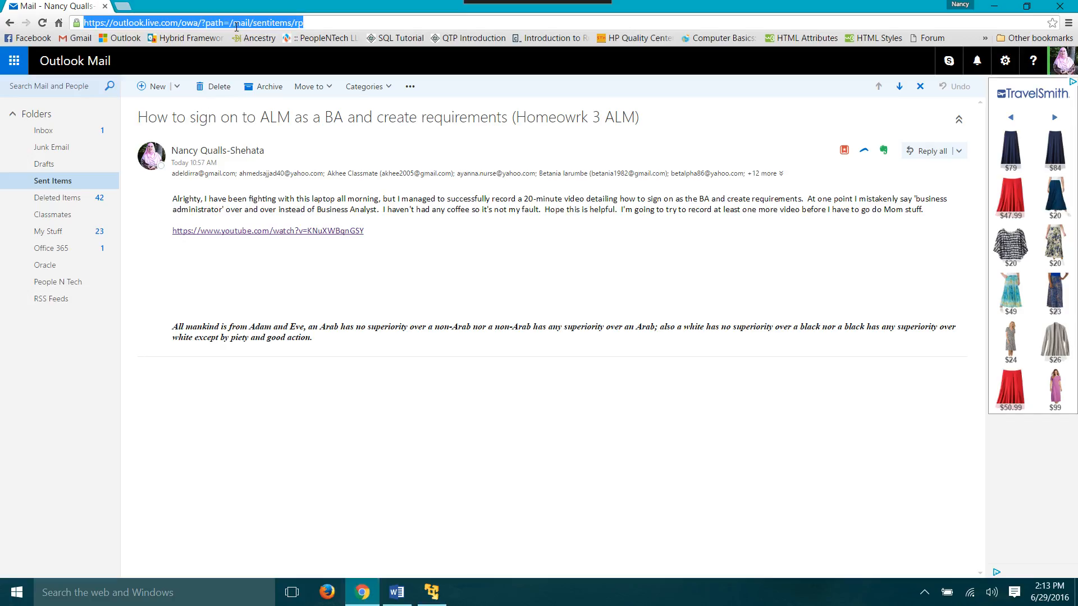
{"action": "type", "text": "ed"}
{"action": "key", "text": "Return"}
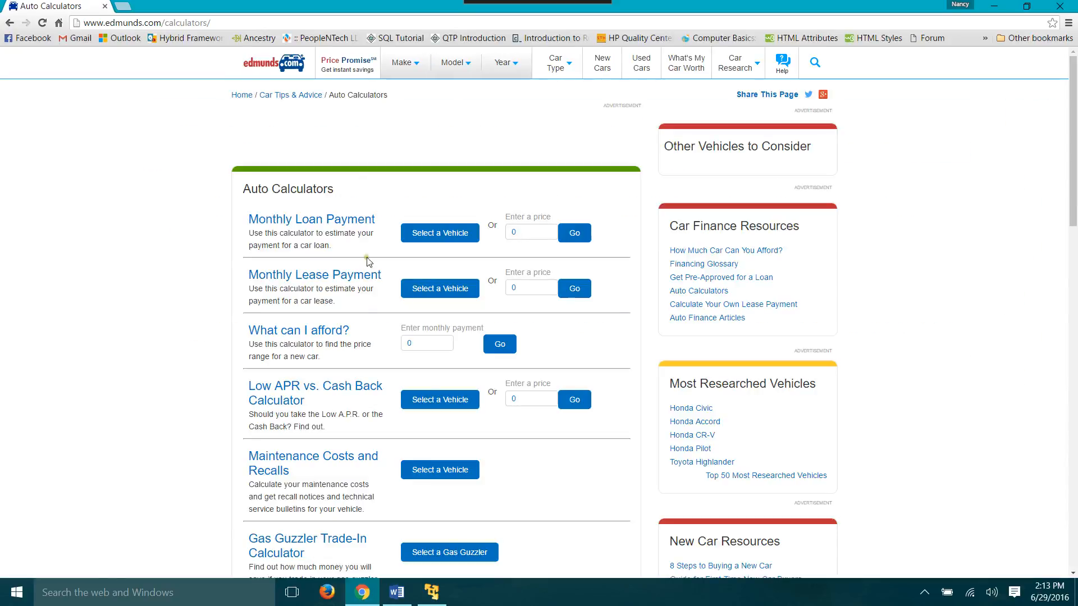
Step: Run the What can I afford? calculator with a monthly payment of 500 and examine the affordability page's input fields
{"action": "left_click", "coordinate": [401, 345]}
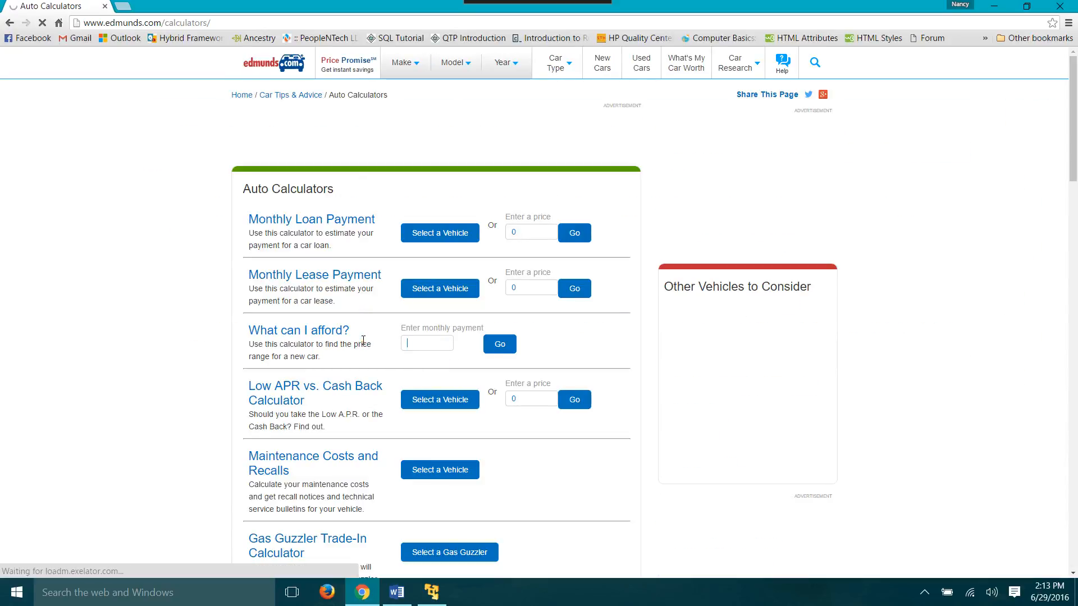
{"action": "type", "text": "500"}
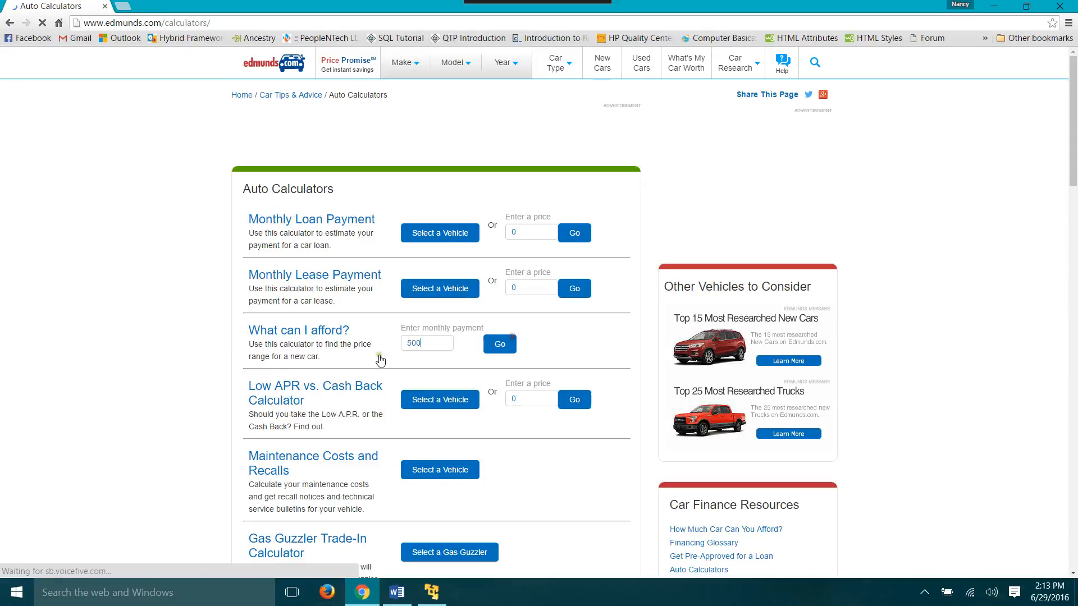
{"action": "key", "text": "Return"}
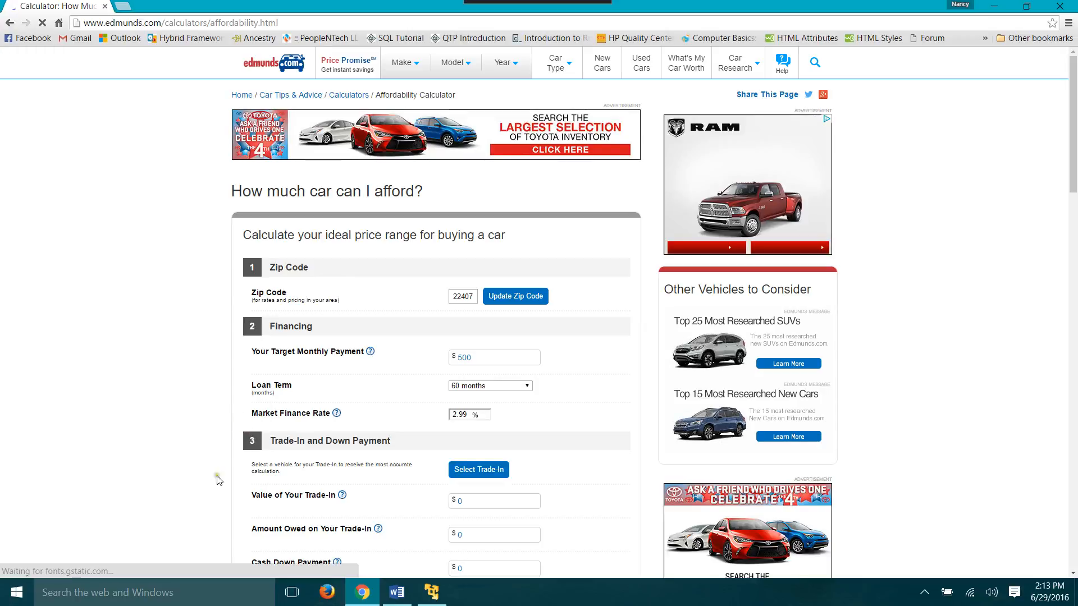
{"action": "scroll", "coordinate": [387, 351], "scroll_direction": "down", "scroll_amount": 2}
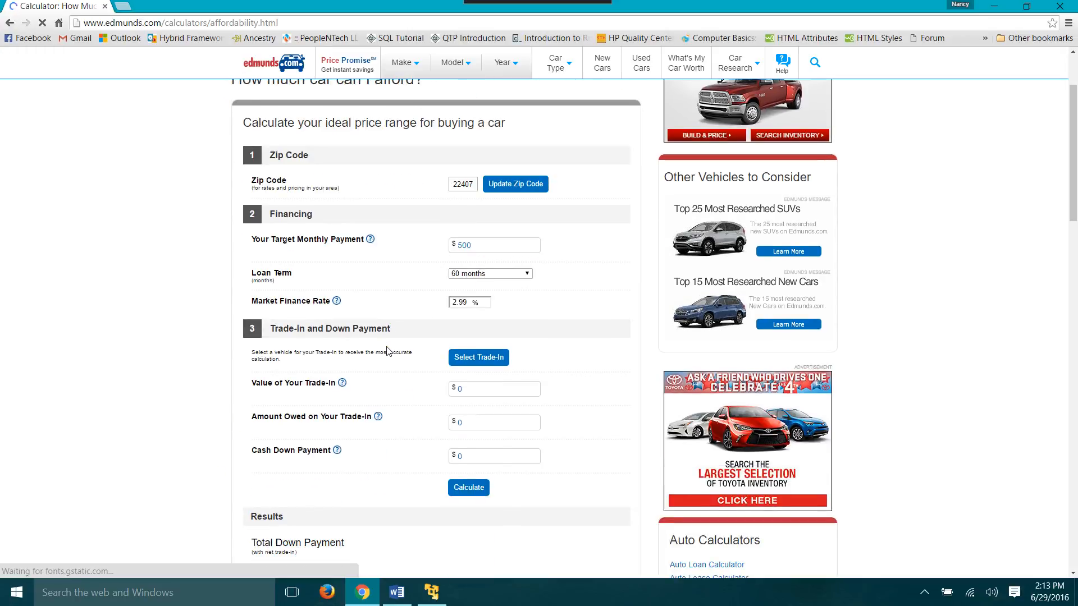
{"action": "scroll", "coordinate": [386, 350], "scroll_direction": "down", "scroll_amount": 3}
{"action": "scroll", "coordinate": [386, 351], "scroll_direction": "down", "scroll_amount": 4}
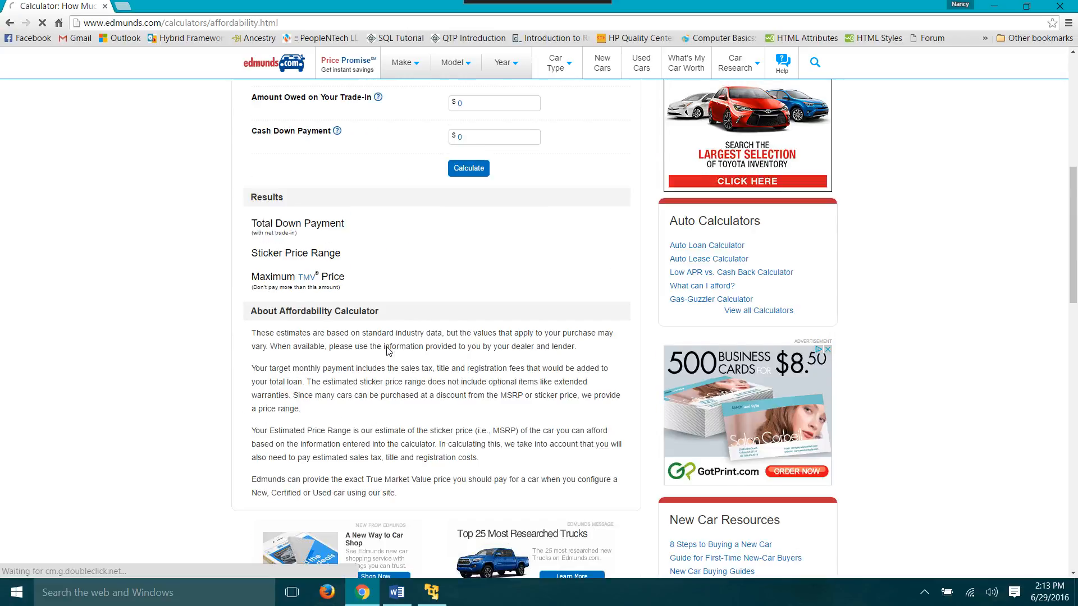
{"action": "scroll", "coordinate": [404, 396], "scroll_direction": "up", "scroll_amount": 7}
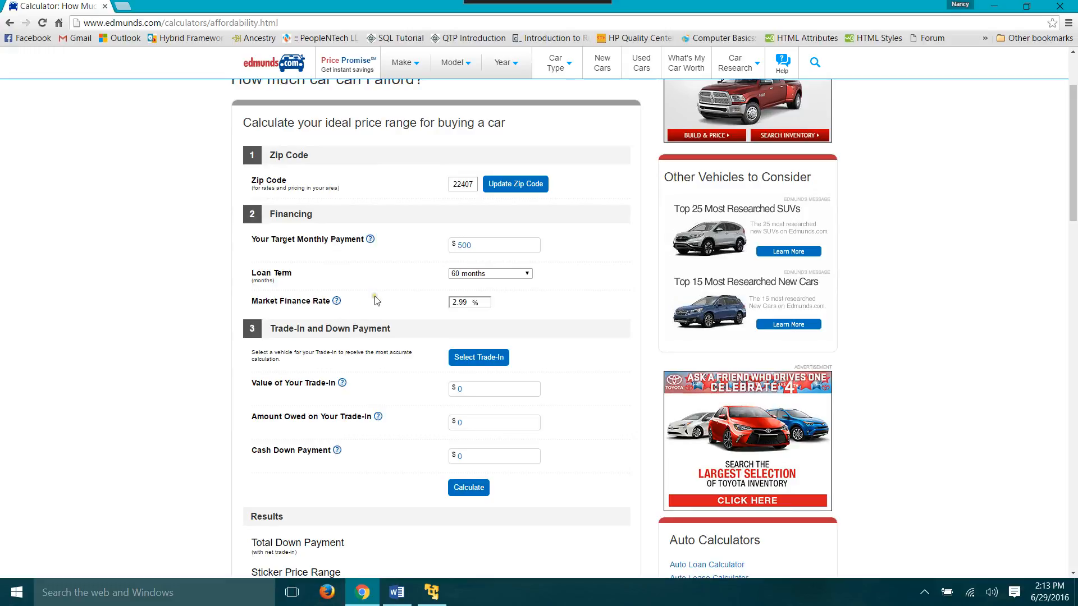
Step: Switch to Quality Center and complete the new test's name as "Positive - Enter valid interest rate number in the Market Finance Rate Field"
{"action": "left_click", "coordinate": [431, 592]}
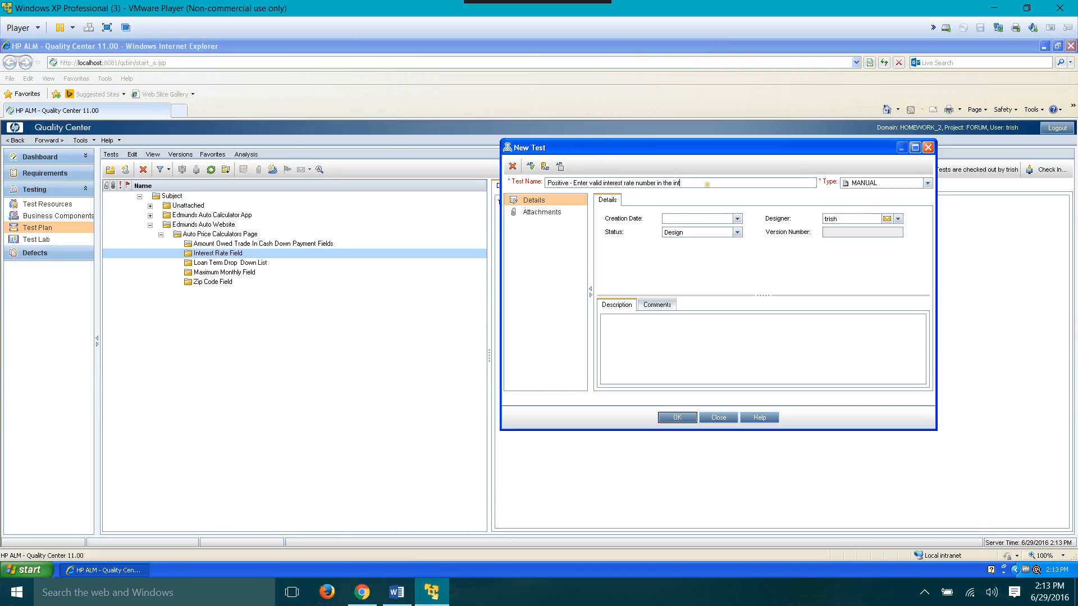
{"action": "left_click", "coordinate": [707, 184]}
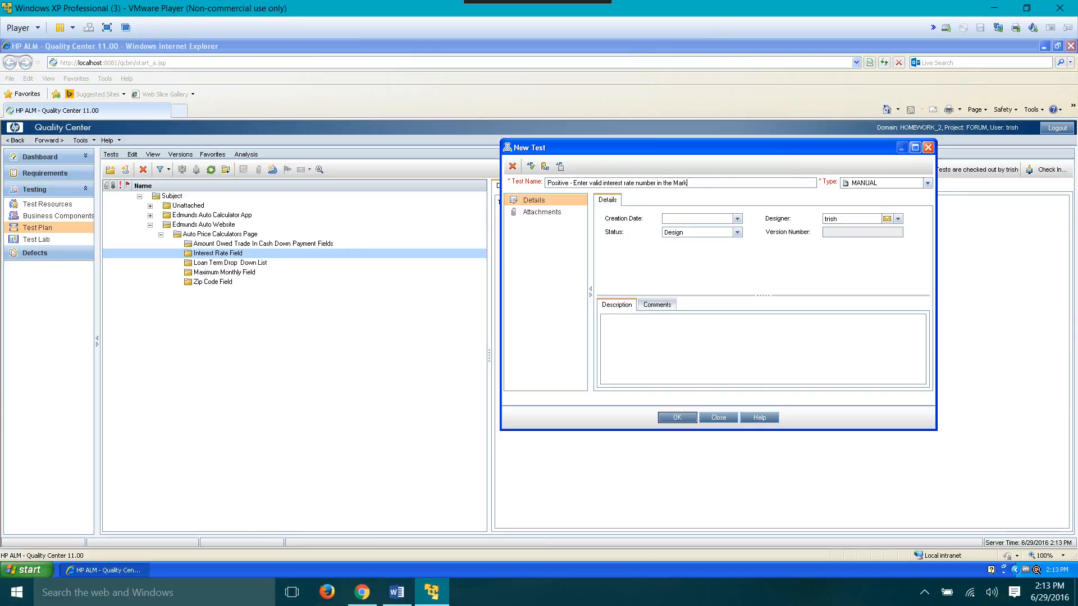
{"action": "type", "text": "et Finance Rate Field"}
Step: Set the test's creation date to 6/29/2016, keeping the status Design and the type MANUAL
{"action": "left_click", "coordinate": [737, 218]}
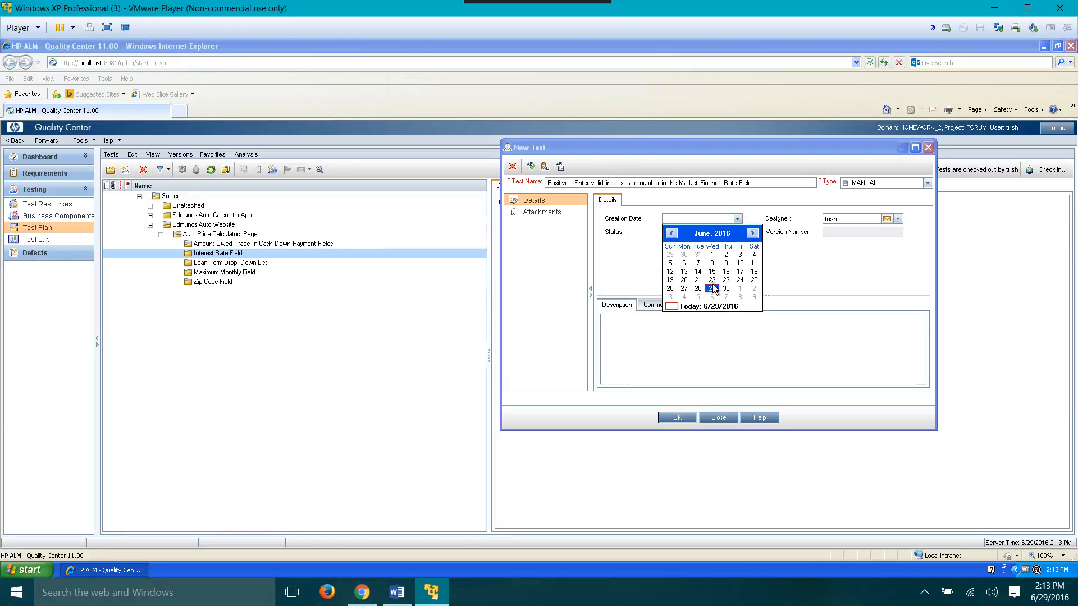
{"action": "left_click", "coordinate": [712, 288]}
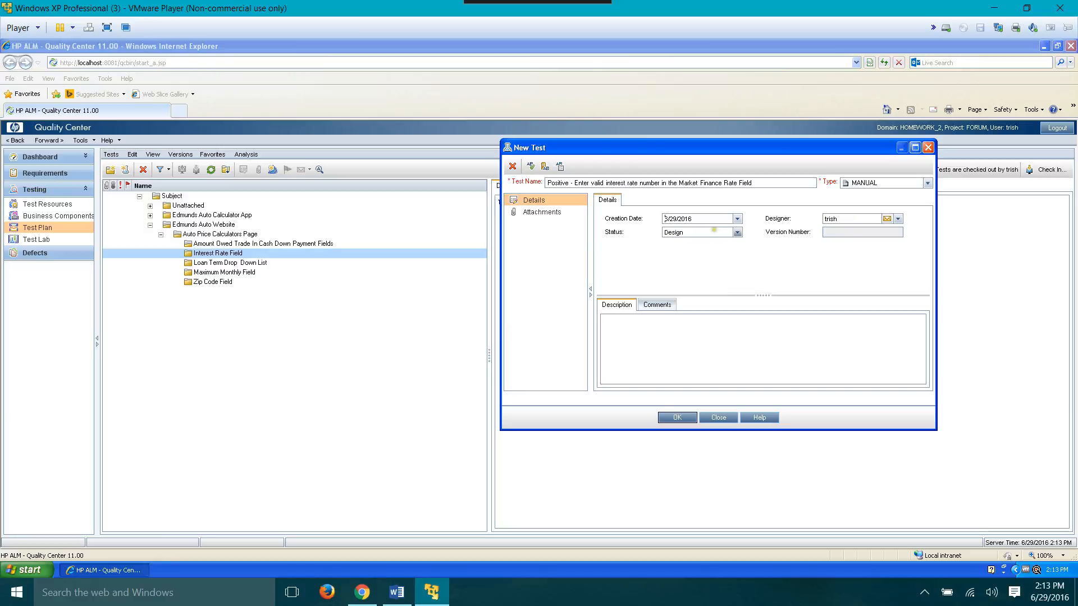
{"action": "left_click", "coordinate": [738, 233]}
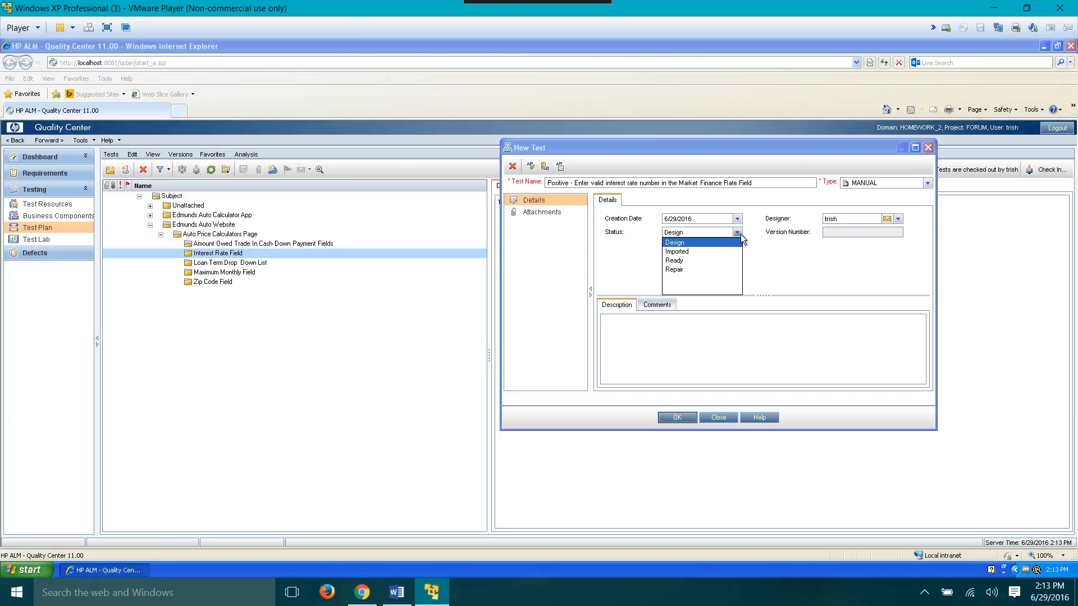
{"action": "left_click", "coordinate": [740, 234]}
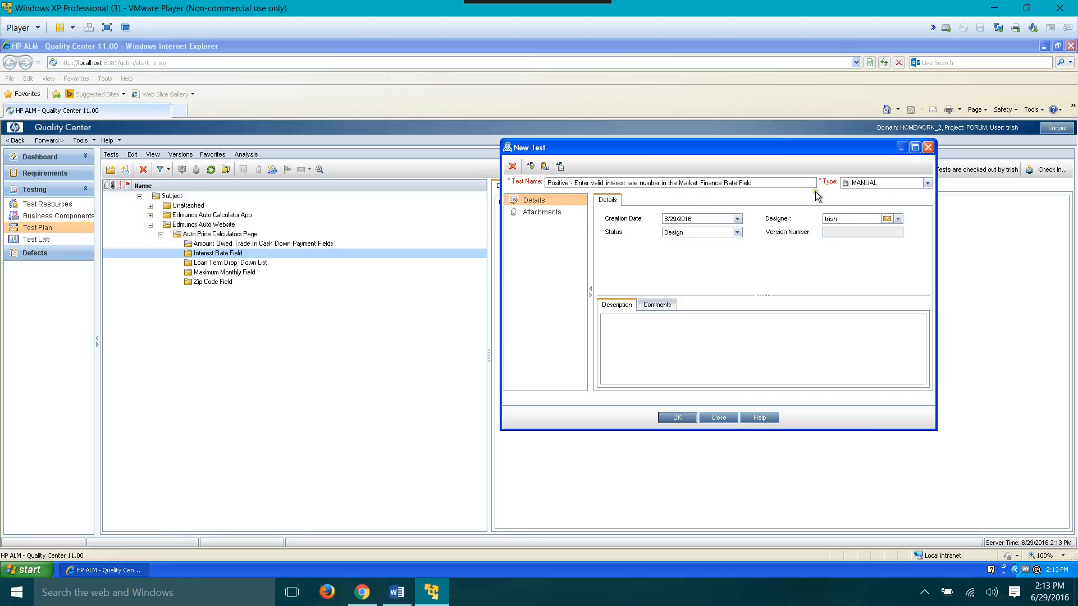
{"action": "left_click", "coordinate": [927, 185]}
{"action": "left_click", "coordinate": [927, 184]}
Step: Describe the test as "User will enter <<<valid interest rate>>> in the Market Finance Rate Field in the format x.xx ." and create it
{"action": "left_click", "coordinate": [635, 345]}
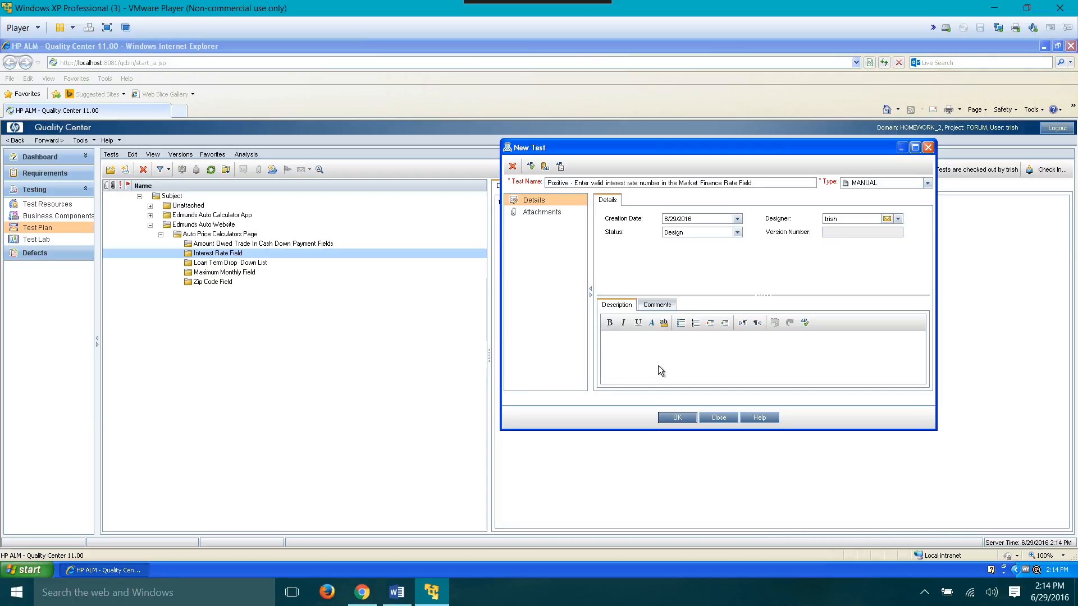
{"action": "type", "text": "Uste"}
{"action": "key", "text": "BackSpace"}
{"action": "key", "text": "BackSpace"}
{"action": "type", "text": "e"}
{"action": "key", "text": "BackSpace"}
{"action": "key", "text": "BackSpace"}
{"action": "key", "text": "BackSpace"}
{"action": "key", "text": "BackSpace"}
{"action": "key", "text": "BackSpace"}
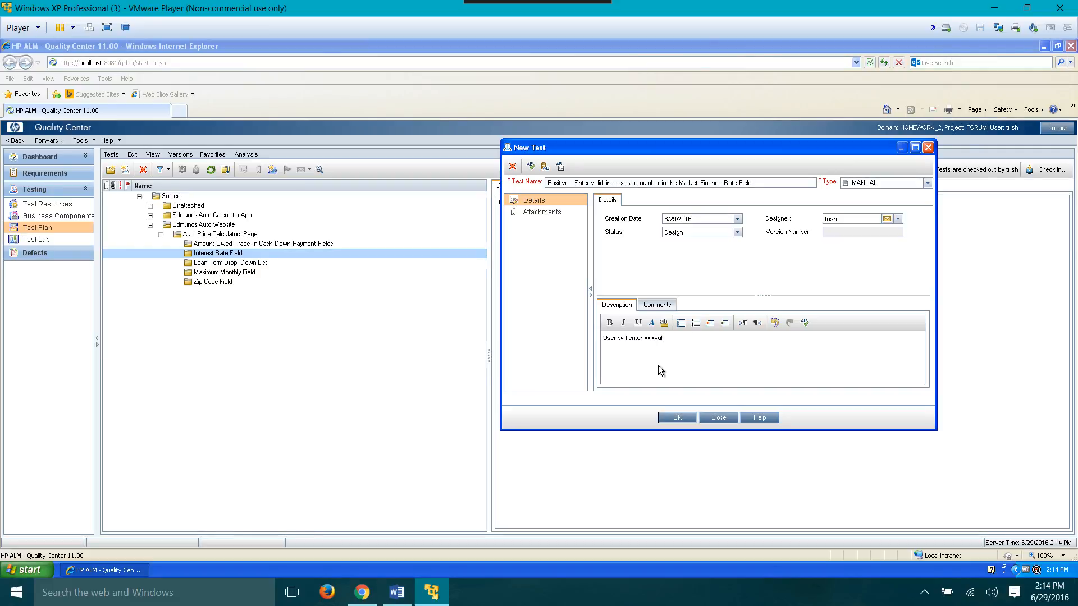
{"action": "type", "text": "rate>>> in the Market Finance Rate Field"}
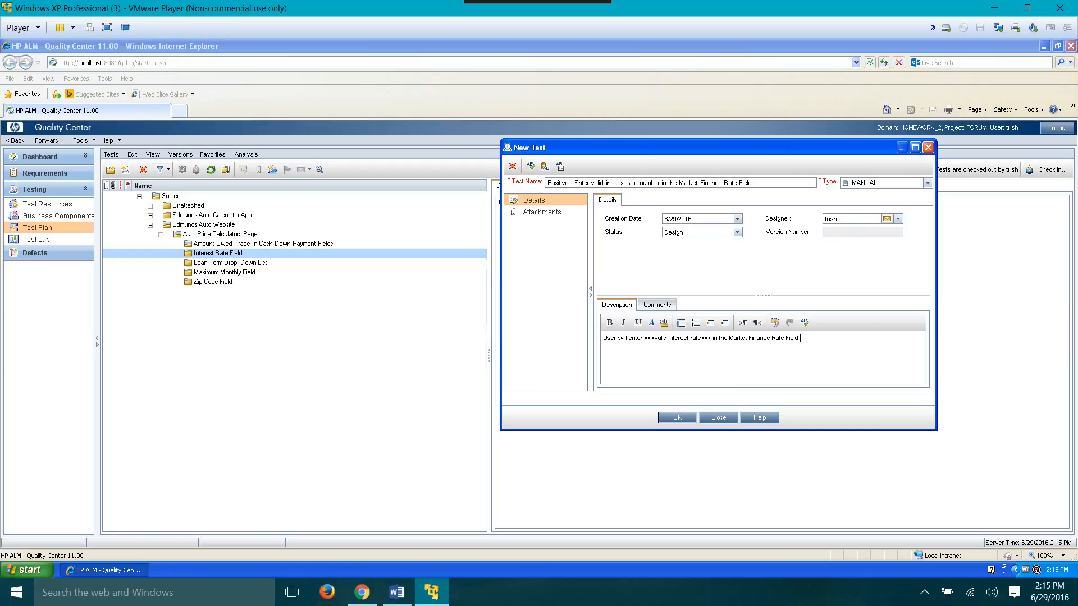
{"action": "type", "text": "in the format x.xx"}
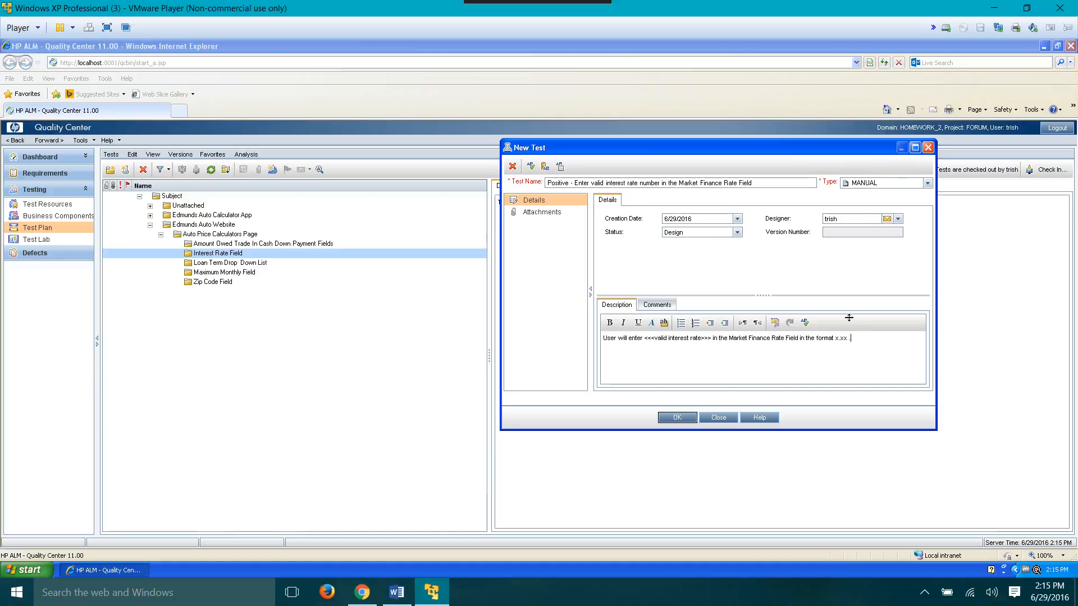
{"action": "left_click", "coordinate": [676, 418]}
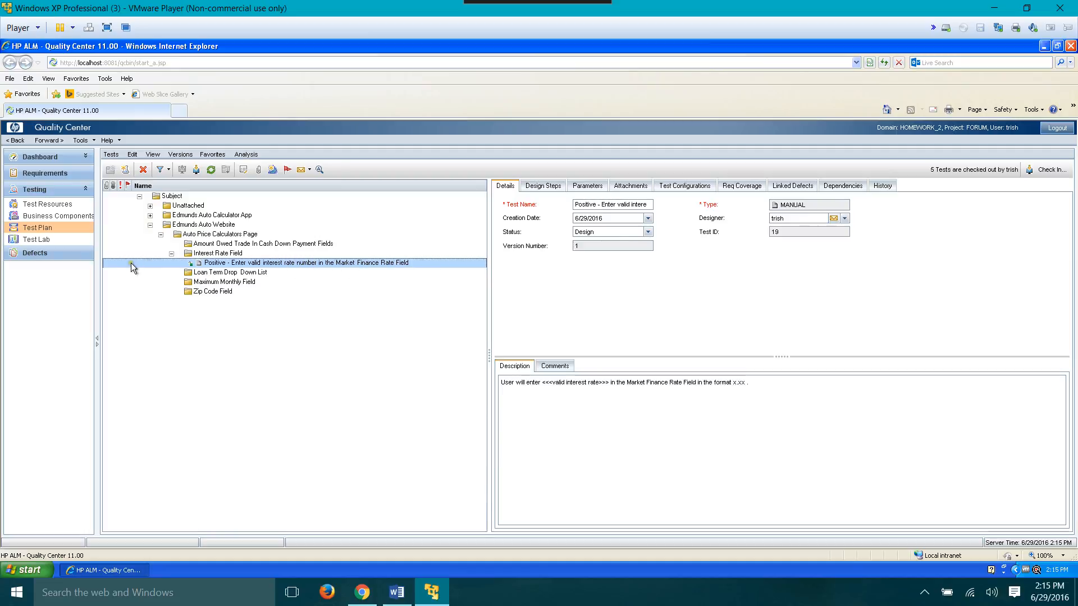
Step: Start a new test in the Interest Rate Field folder named "Negative - Enter invalid interest rate number in the Market Finance Rate Field"
{"action": "left_click", "coordinate": [217, 254]}
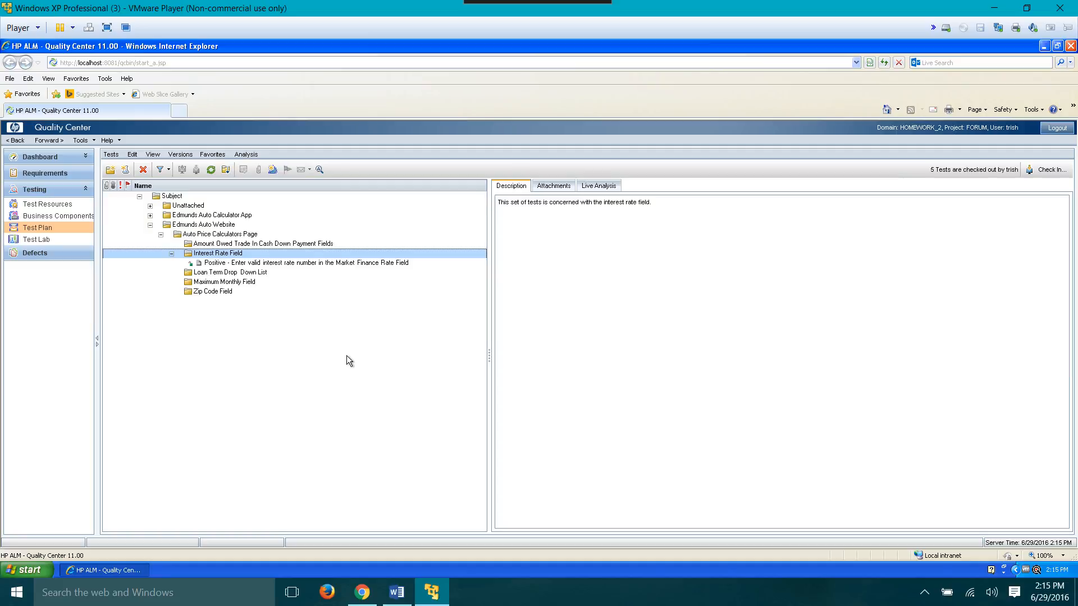
{"action": "left_click", "coordinate": [125, 170]}
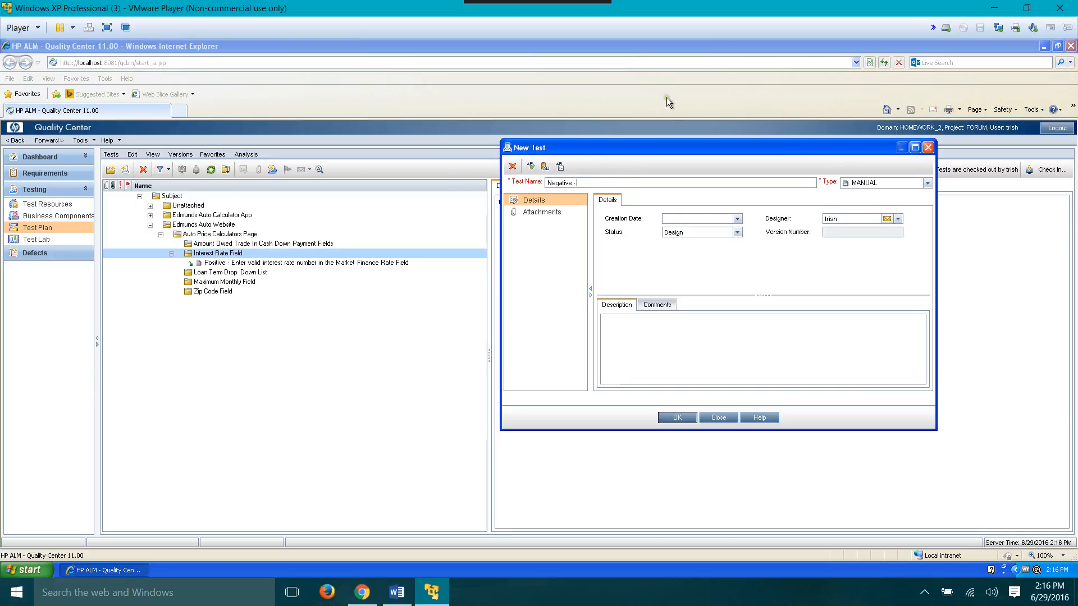
{"action": "type", "text": "Enter invalid interest rate number int he"}
{"action": "key", "text": "BackSpace"}
{"action": "key", "text": "BackSpace"}
{"action": "key", "text": "BackSpace"}
{"action": "key", "text": "BackSpace"}
{"action": "type", "text": "the Mareket Financ"}
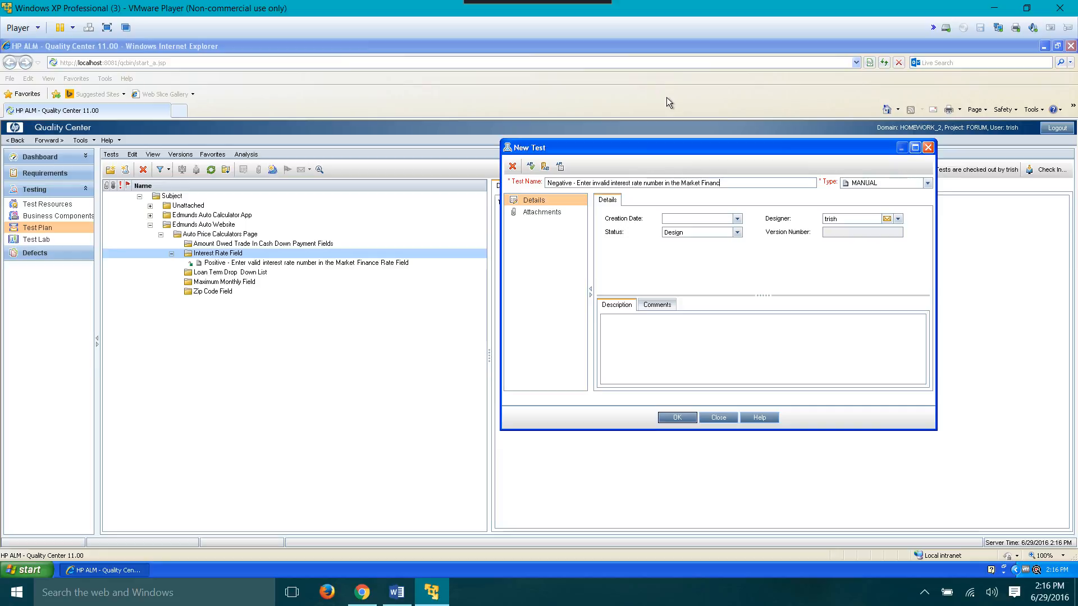
{"action": "type", "text": "e Rate Field"}
{"action": "mouse_move", "coordinate": [396, 601]}
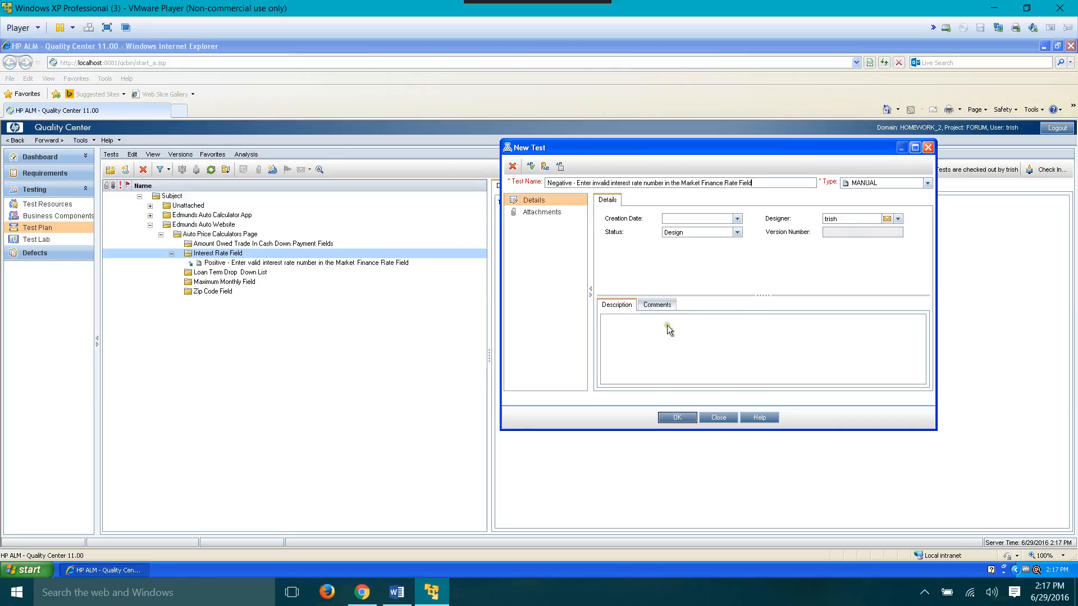
Step: Enter the test description "User will enter the number 5.5 in the Market Finance Rate Field."
{"action": "left_click", "coordinate": [634, 327]}
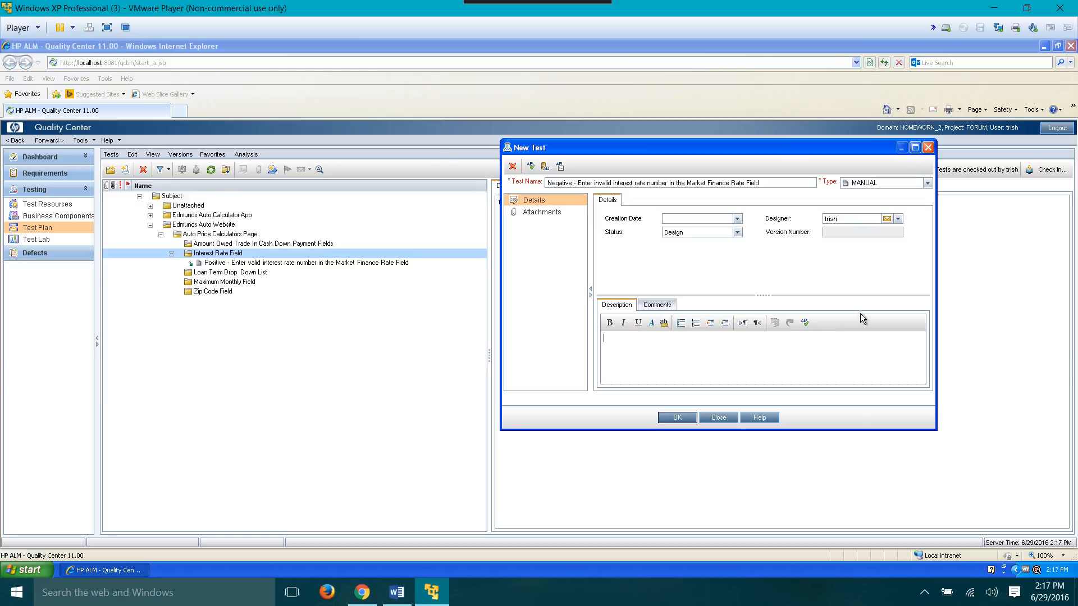
{"action": "type", "text": "user en"}
{"action": "key", "text": "BackSpace"}
{"action": "key", "text": "BackSpace"}
{"action": "key", "text": "BackSpace"}
{"action": "key", "text": "BackSpace"}
{"action": "key", "text": "BackSpace"}
{"action": "key", "text": "BackSpace"}
{"action": "type", "text": "ser will enter the number 5.5 in the Market "}
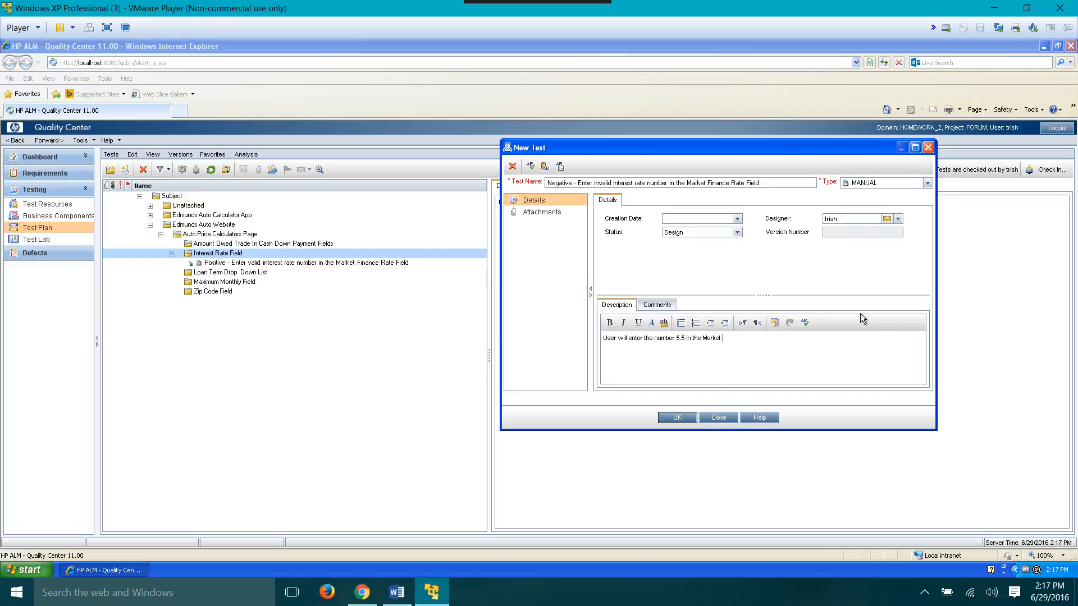
{"action": "type", "text": "Finance Rate Field."}
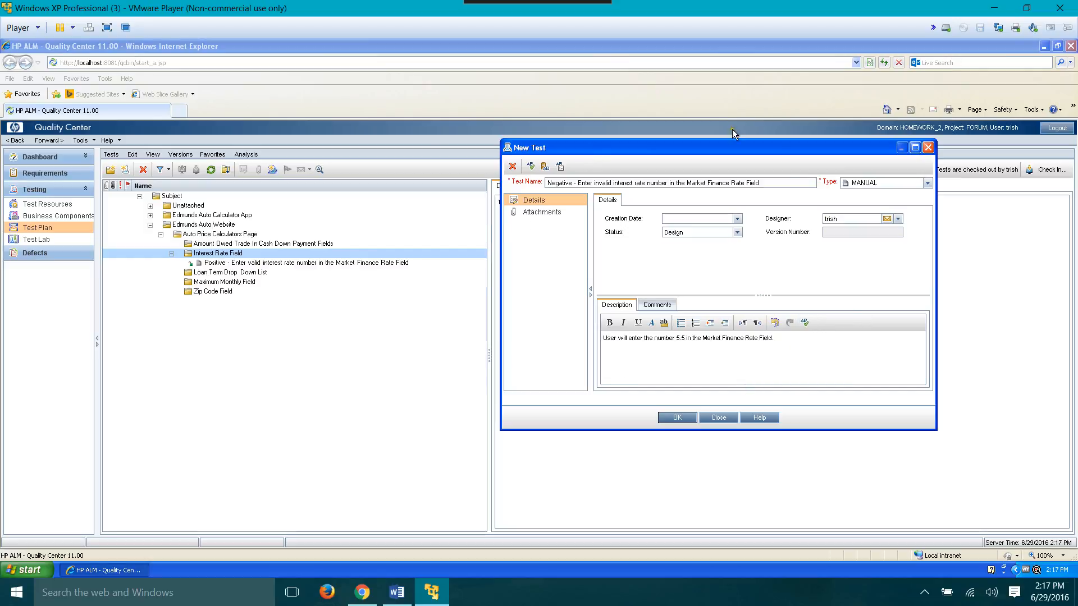
Step: Set the negative test's creation date to 6/29/2016 and create the test
{"action": "left_click", "coordinate": [737, 218]}
{"action": "left_click", "coordinate": [712, 288]}
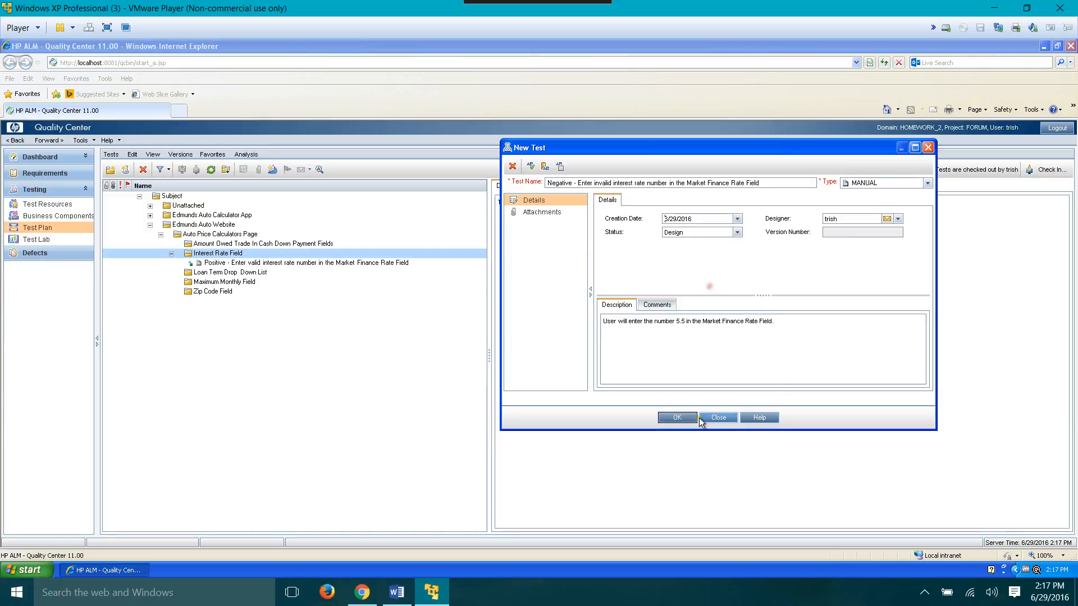
{"action": "left_click", "coordinate": [677, 417]}
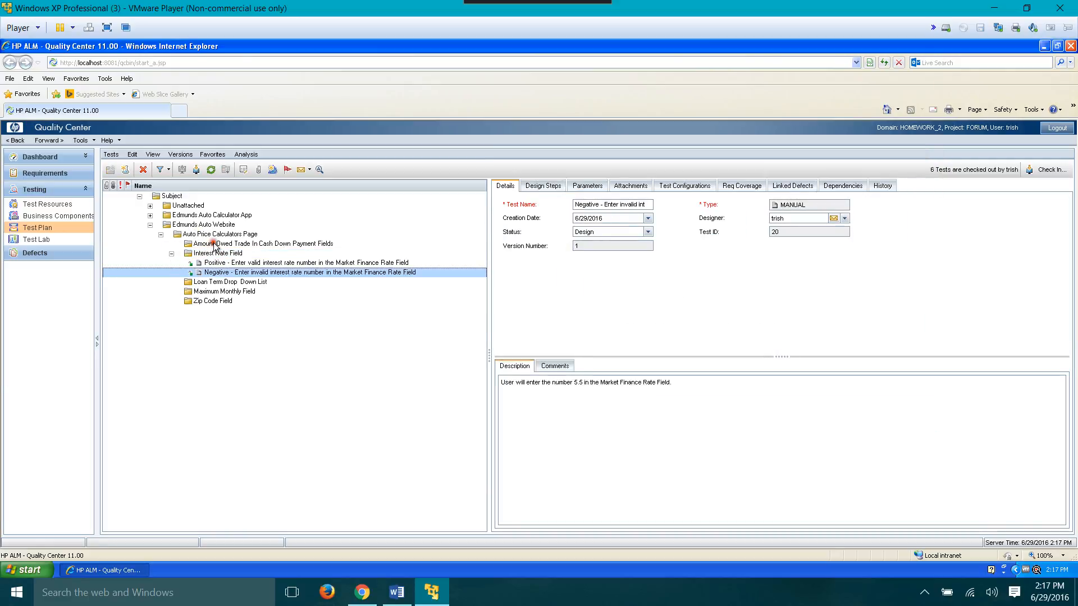
Step: View the Amount Owed, Loan Term Drop Down List, Maximum Monthly Field and Zip Code Field folders
{"action": "left_click", "coordinate": [213, 243]}
{"action": "left_click", "coordinate": [203, 282]}
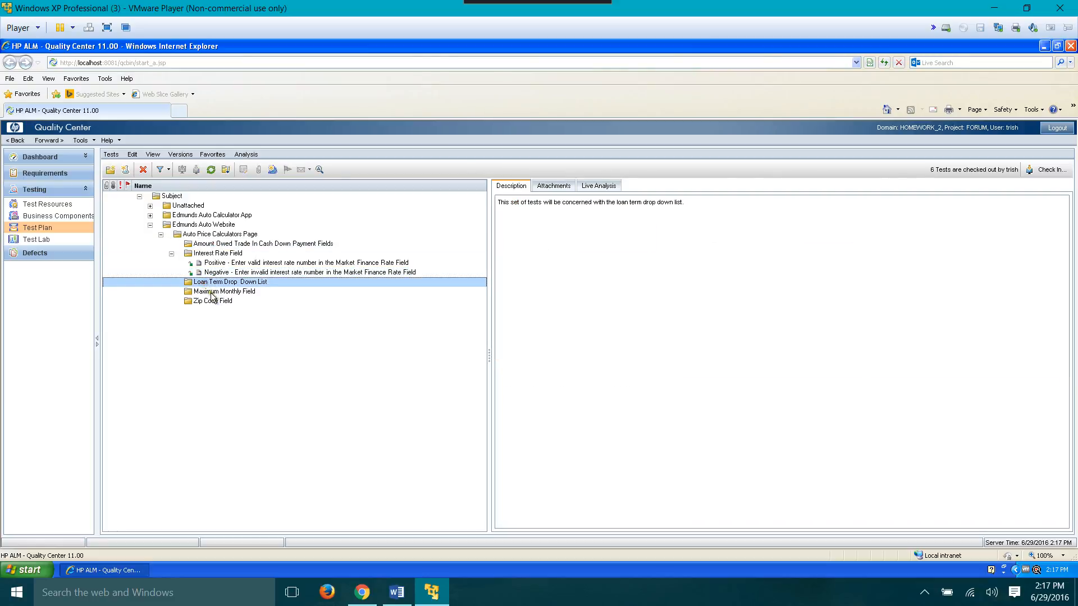
{"action": "left_click", "coordinate": [212, 292]}
{"action": "left_click", "coordinate": [212, 301]}
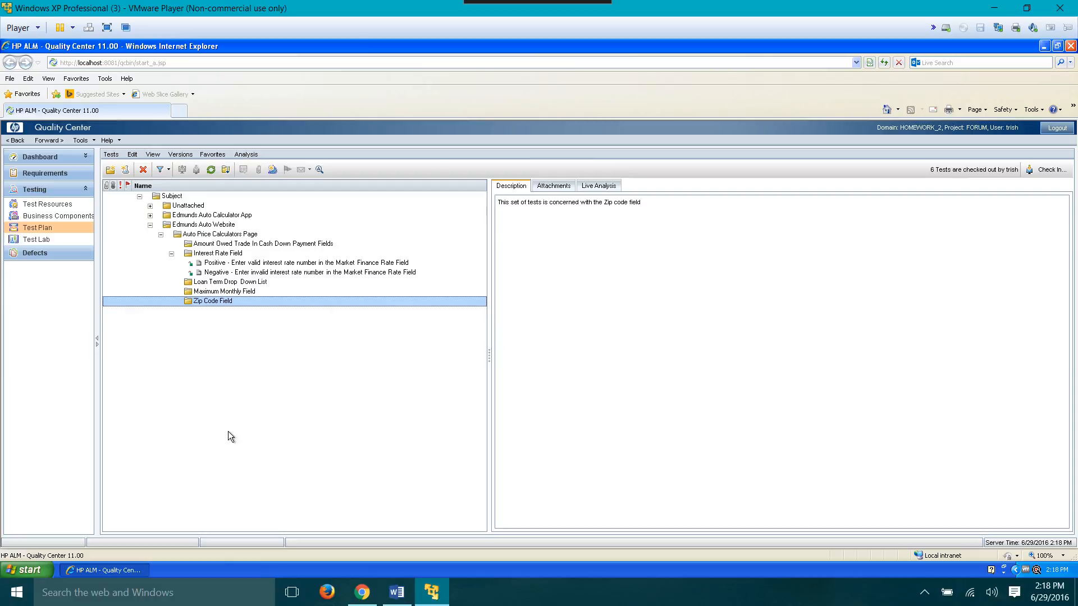
Step: Switch to Word and review the test case design tasks in the Homework 3 instructions
{"action": "left_click", "coordinate": [396, 592]}
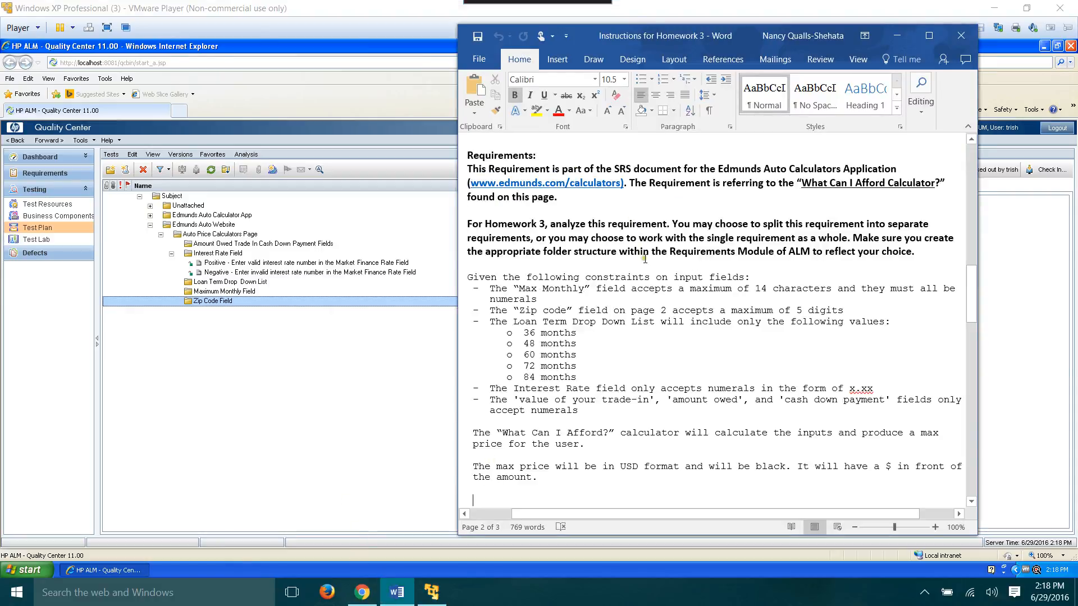
{"action": "scroll", "coordinate": [646, 262], "scroll_direction": "up", "scroll_amount": 12}
{"action": "scroll", "coordinate": [710, 268], "scroll_direction": "up", "scroll_amount": 1}
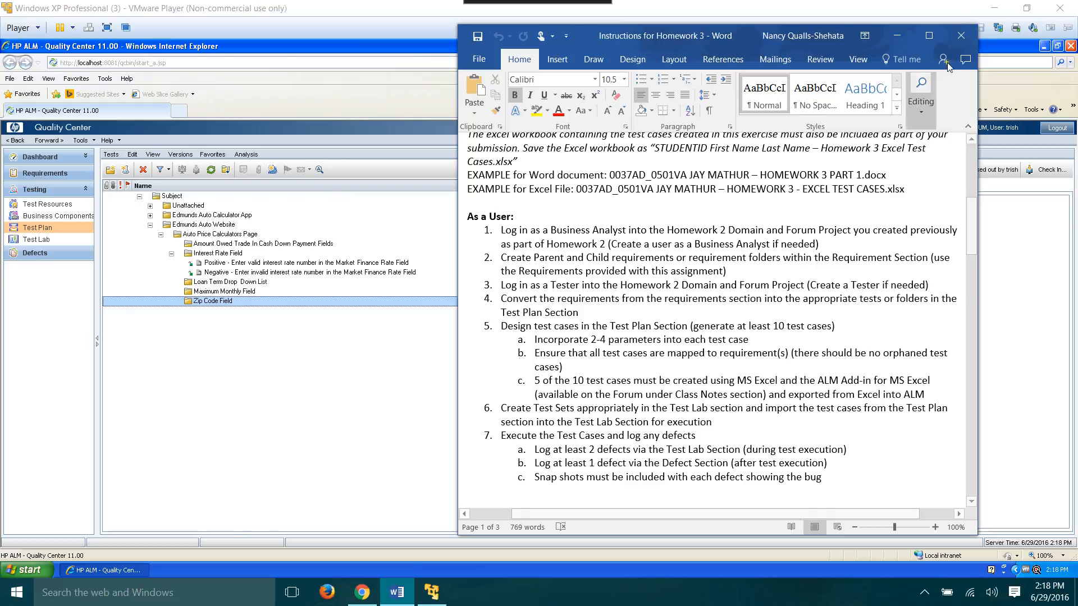
{"action": "left_click", "coordinate": [896, 35]}
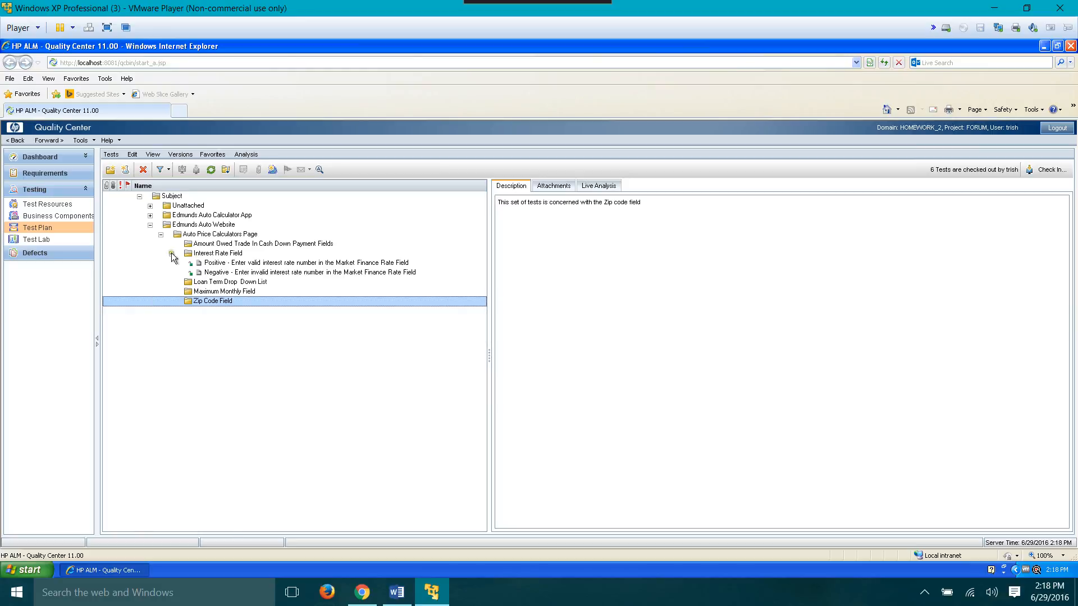
Step: Add a design step named "Step 1 - Open the browser" to the positive Interest Rate Field test
{"action": "left_click", "coordinate": [225, 264]}
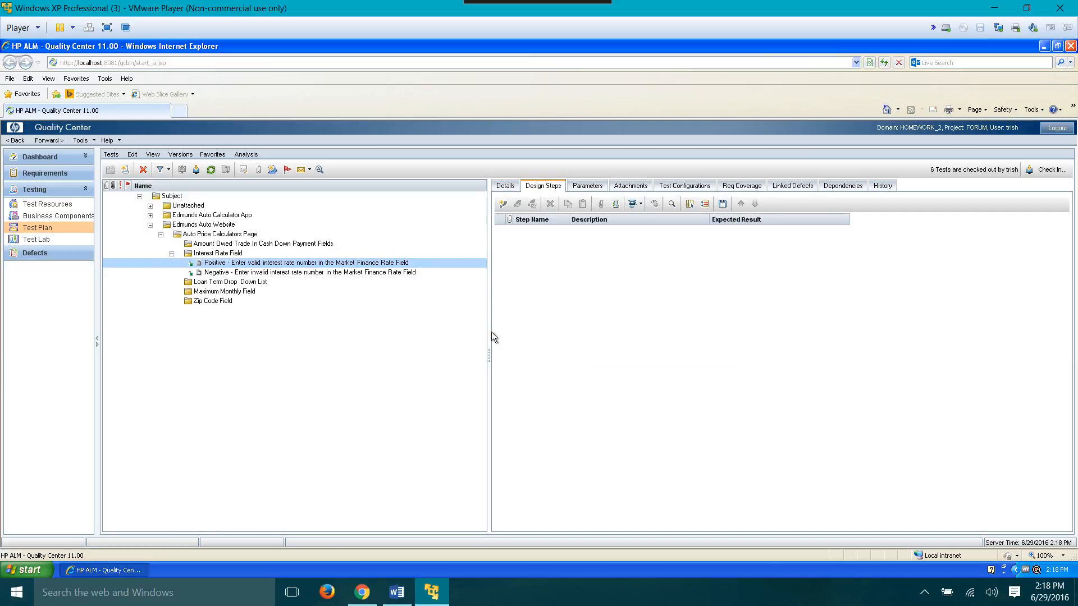
{"action": "left_click", "coordinate": [503, 205]}
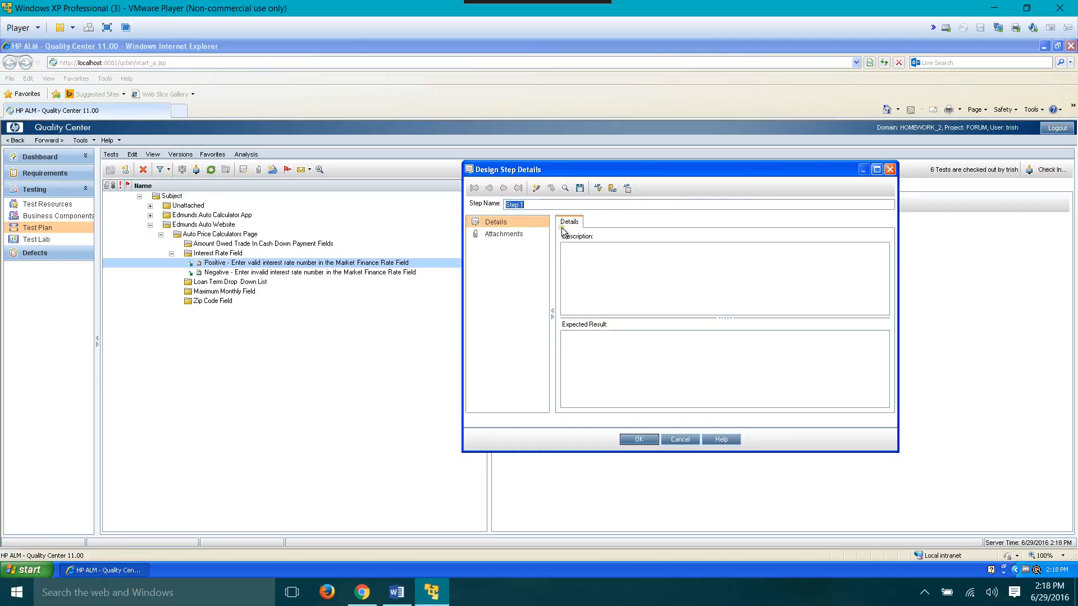
{"action": "left_click", "coordinate": [546, 204]}
{"action": "type", "text": "-"}
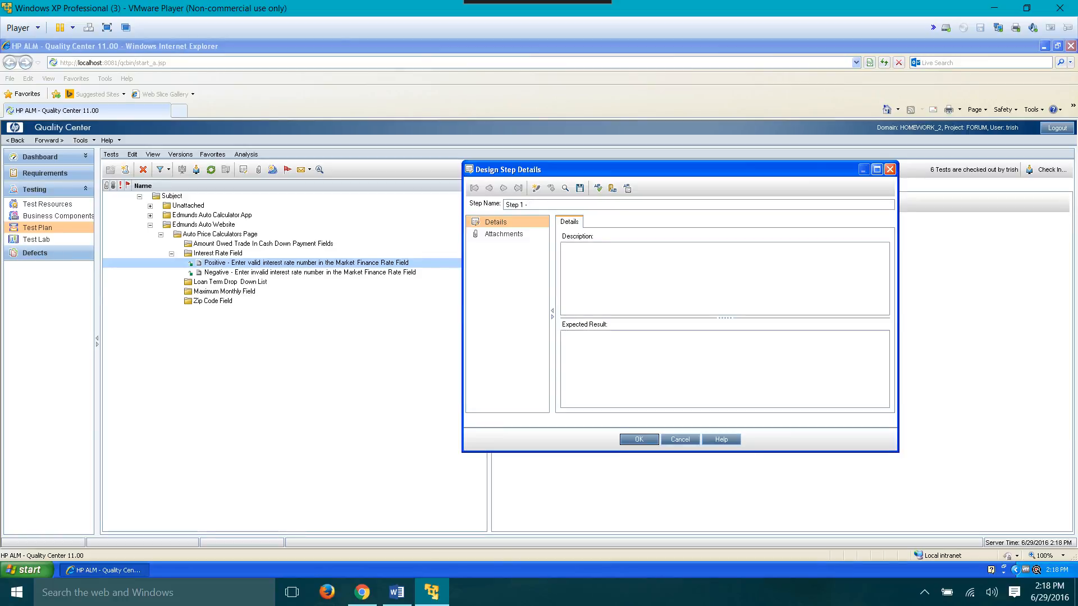
{"action": "type", "text": " Open the browser"}
Step: Switch to Chrome, reopen it on its Google start page, and return to Quality Center
{"action": "left_click", "coordinate": [362, 593]}
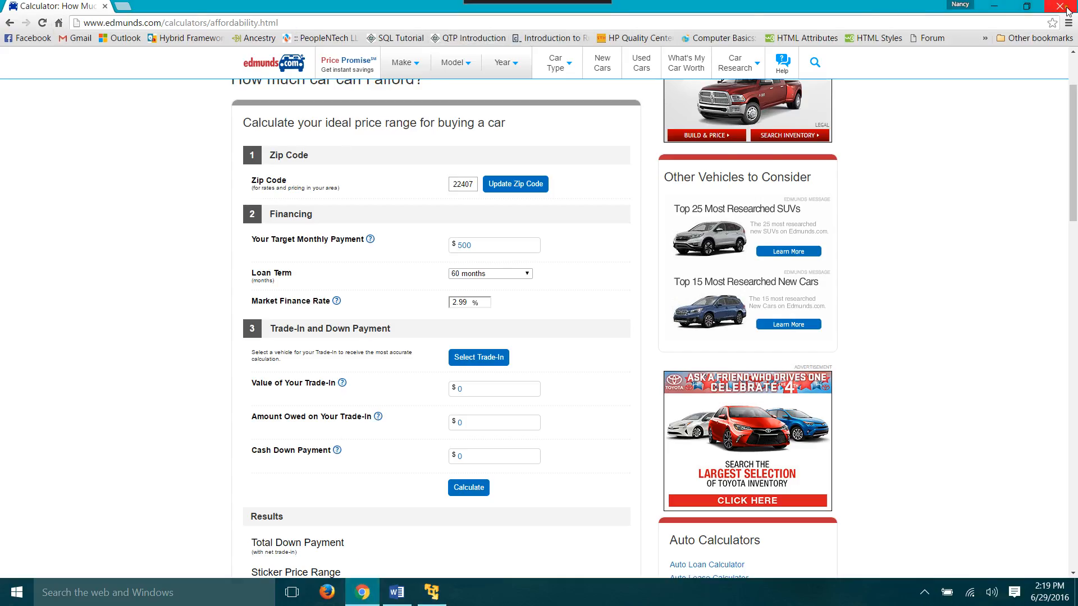
{"action": "key", "text": "alt+Tab"}
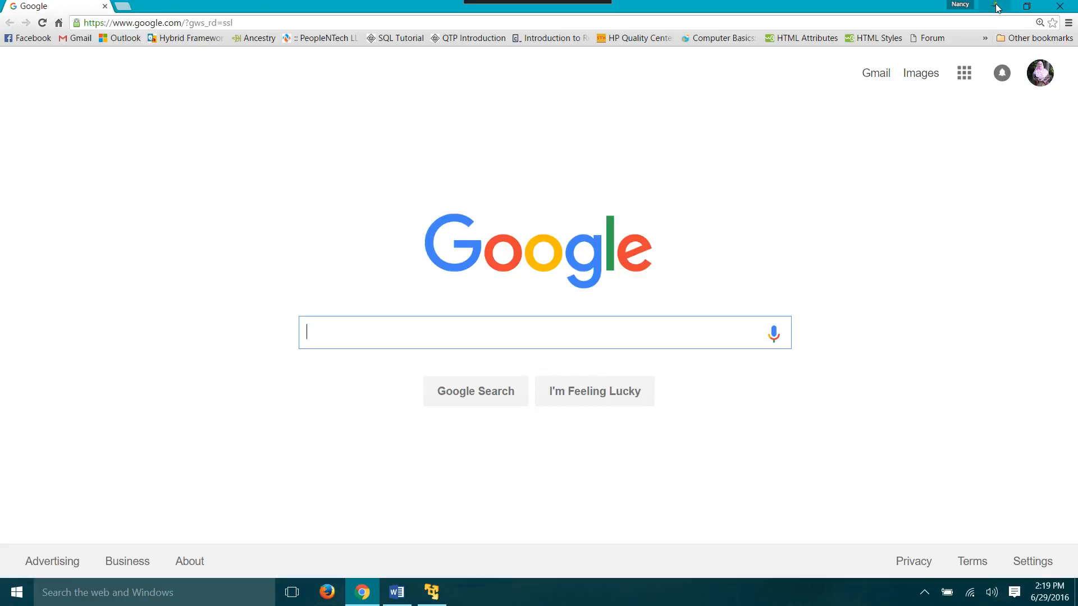
{"action": "left_click", "coordinate": [434, 594]}
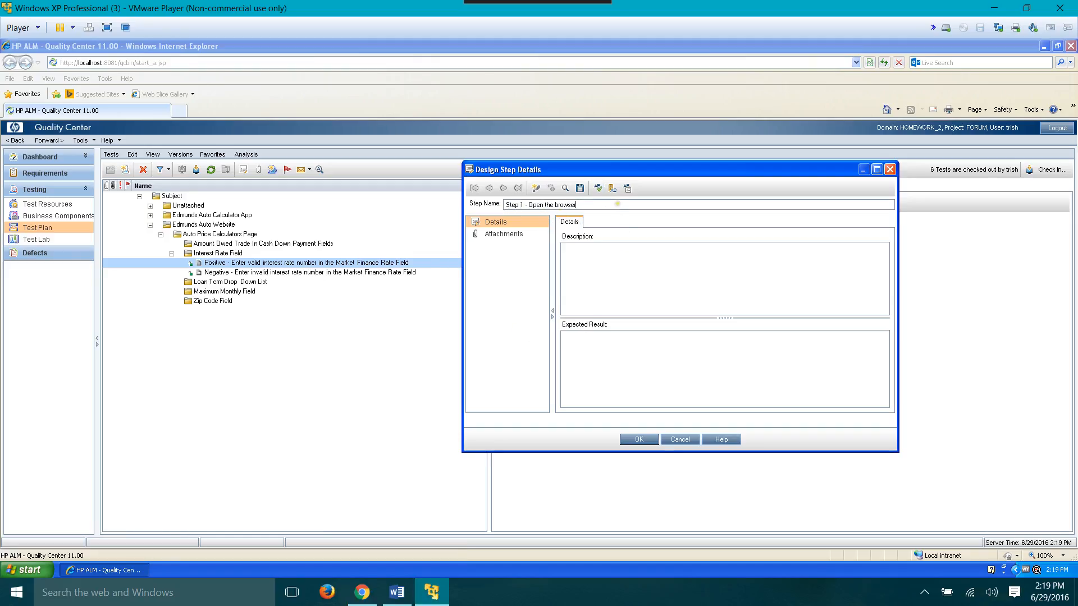
Step: Enter the Step 1 description "User will open <<<browser>>."
{"action": "left_click", "coordinate": [598, 288]}
{"action": "type", "text": "Us"}
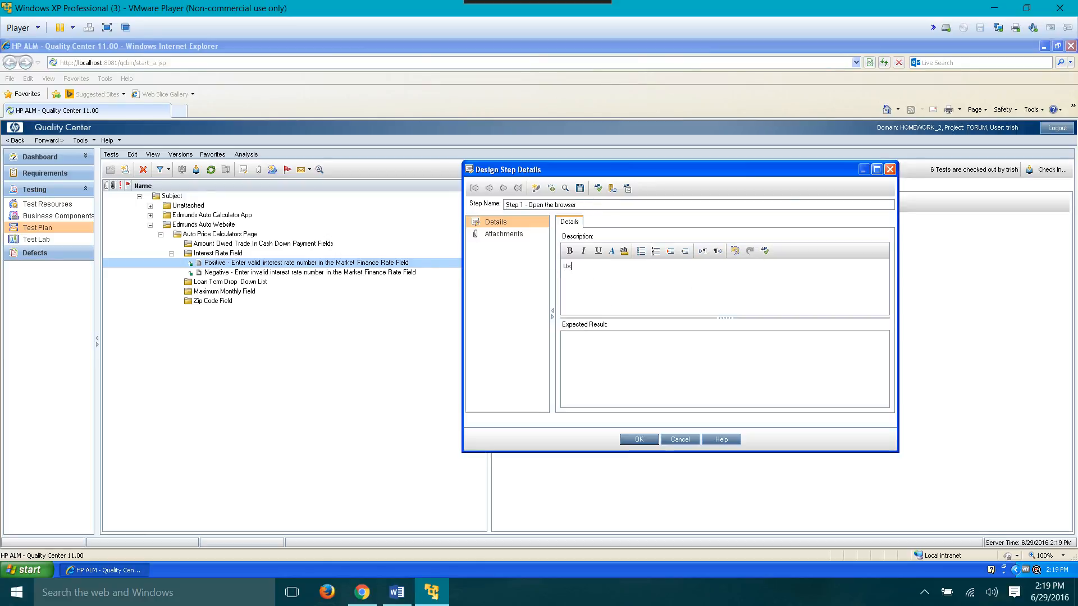
{"action": "type", "text": "er will open "}
{"action": "type", "text": "the"}
{"action": "key", "text": "BackSpace"}
{"action": "key", "text": "BackSpace"}
{"action": "key", "text": "BackSpace"}
{"action": "type", "text": "<<<browser>>"}
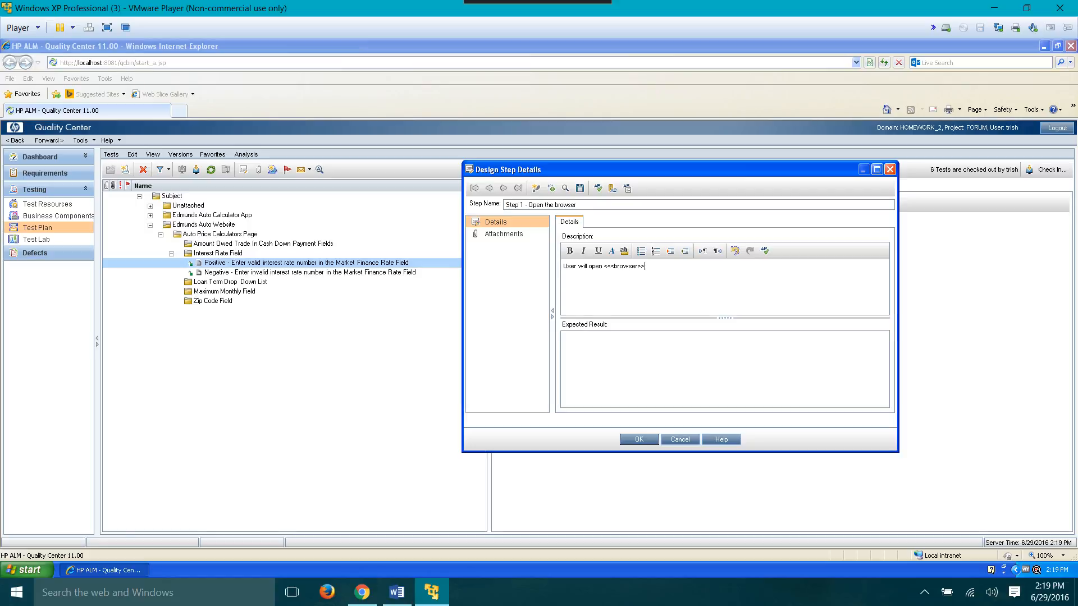
{"action": "type", "text": "."}
Step: Enter the Step 1 expected result "<<<browser>>> will be opened."
{"action": "left_click", "coordinate": [642, 358]}
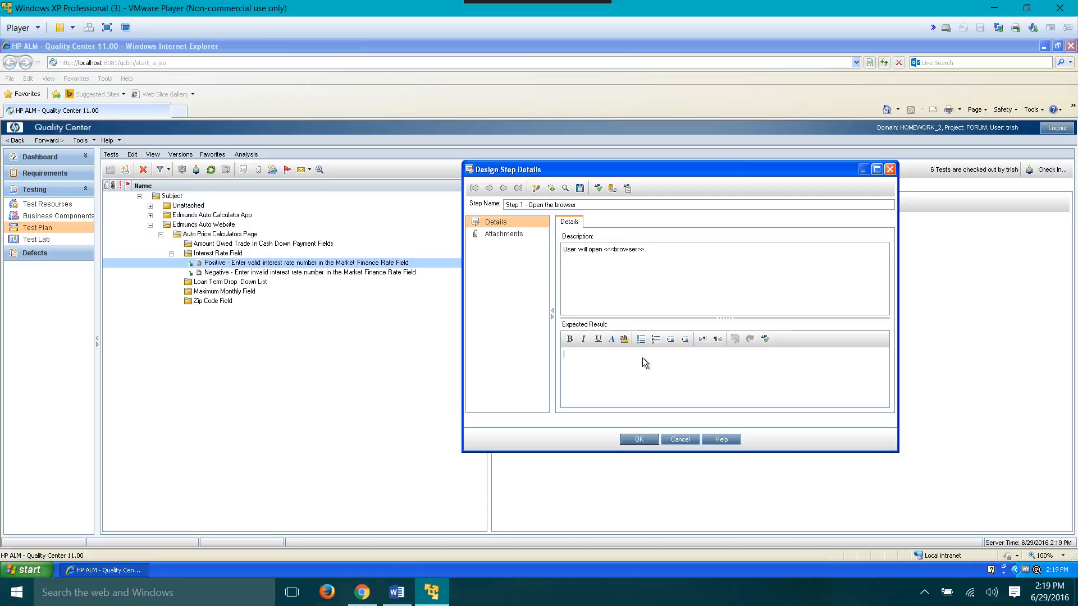
{"action": "type", "text": "<<<Brs"}
{"action": "key", "text": "BackSpace"}
{"action": "type", "text": "owe"}
{"action": "key", "text": "BackSpace"}
{"action": "key", "text": "BackSpace"}
{"action": "key", "text": "BackSpace"}
{"action": "key", "text": "BackSpace"}
{"action": "key", "text": "BackSpace"}
{"action": "key", "text": "BackSpace"}
{"action": "key", "text": "BackSpace"}
{"action": "key", "text": "BackSpace"}
{"action": "type", "text": "b"}
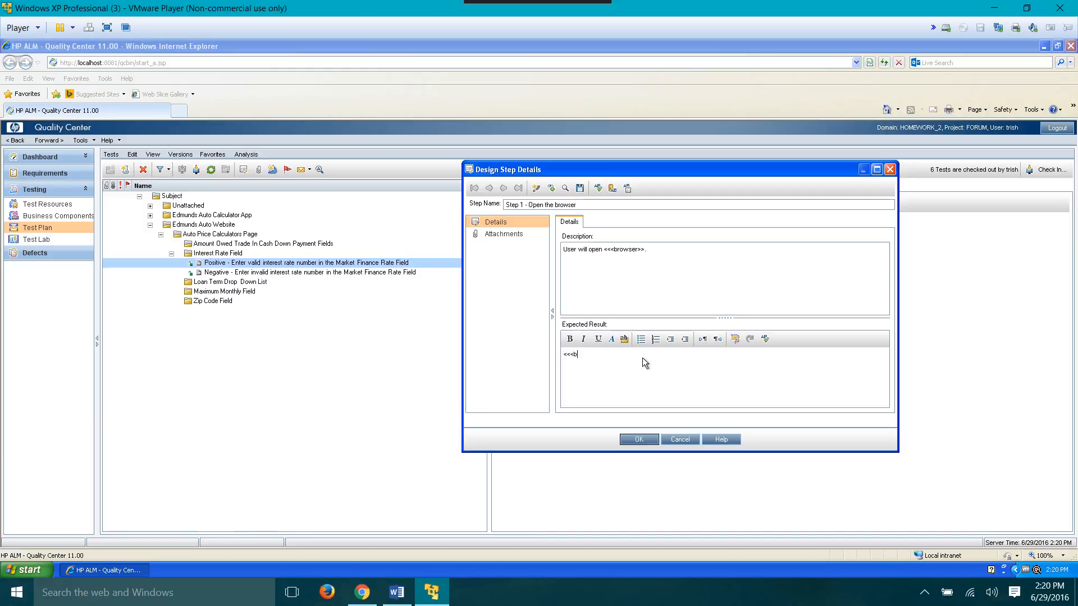
{"action": "type", "text": "rowser>>> will be opened."}
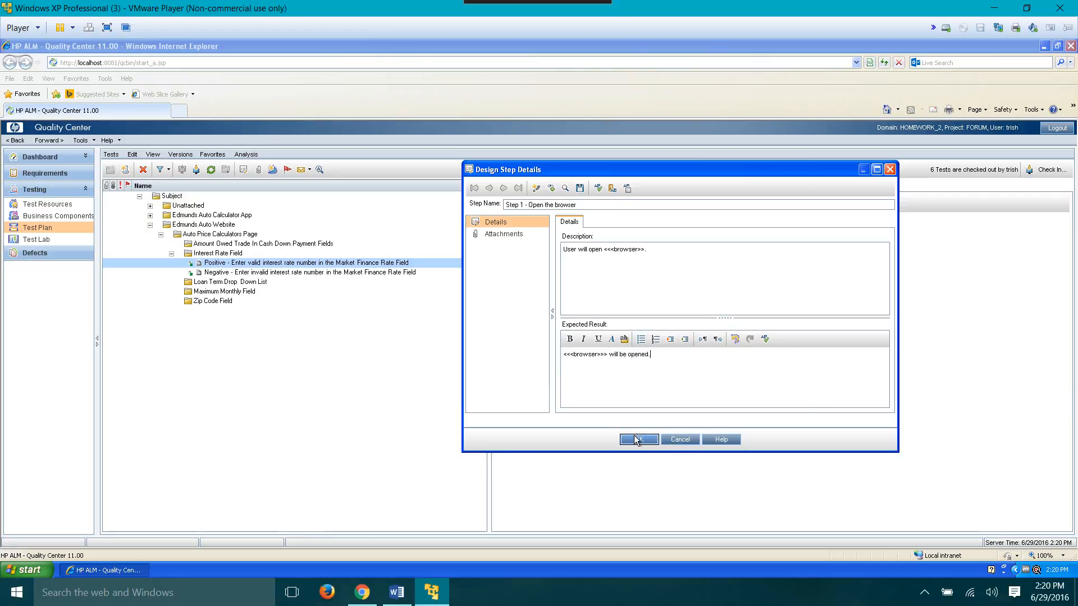
{"action": "left_click", "coordinate": [550, 189]}
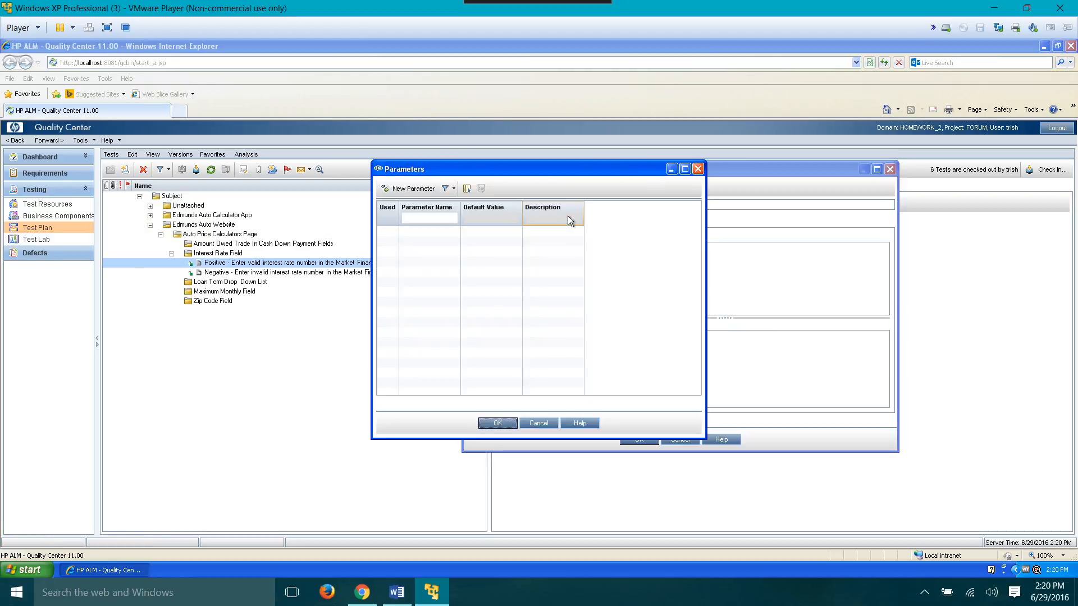
{"action": "left_click", "coordinate": [421, 217]}
{"action": "type", "text": "browser"}
{"action": "key", "text": "Return"}
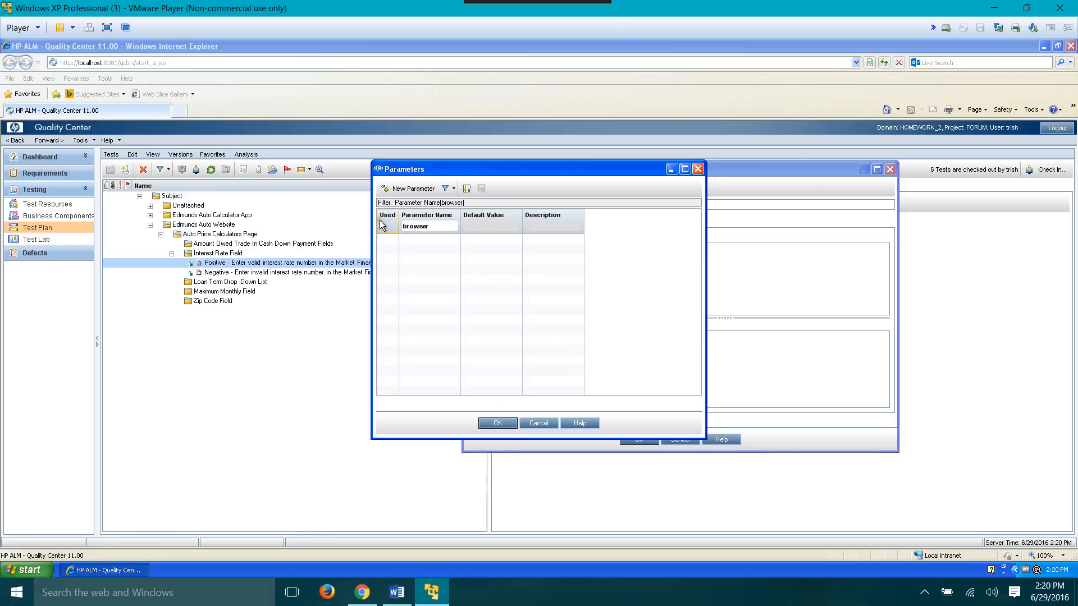
{"action": "left_click", "coordinate": [534, 423]}
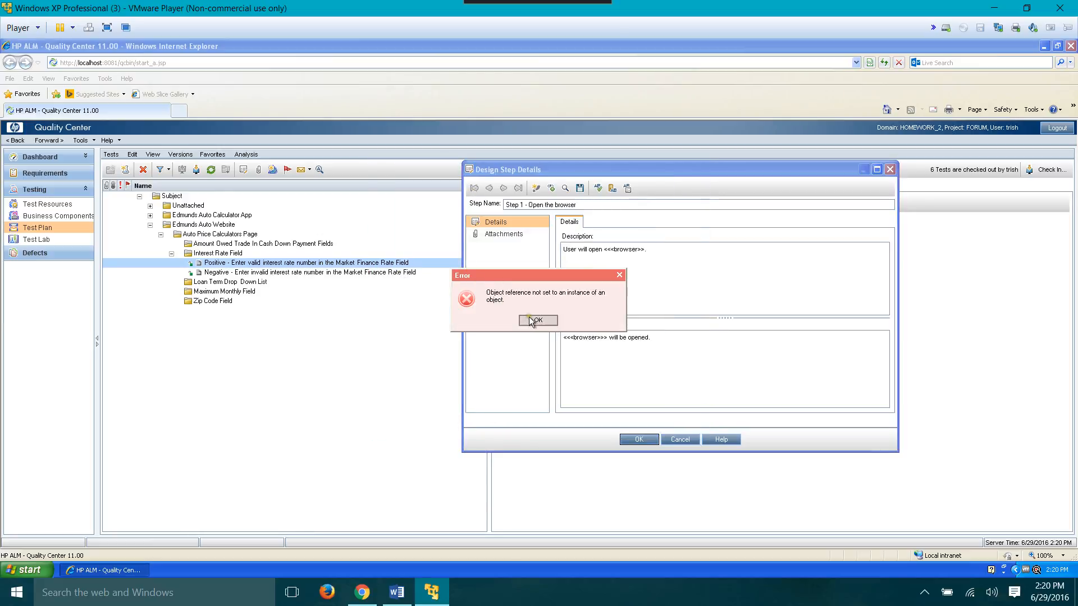
{"action": "left_click", "coordinate": [533, 320]}
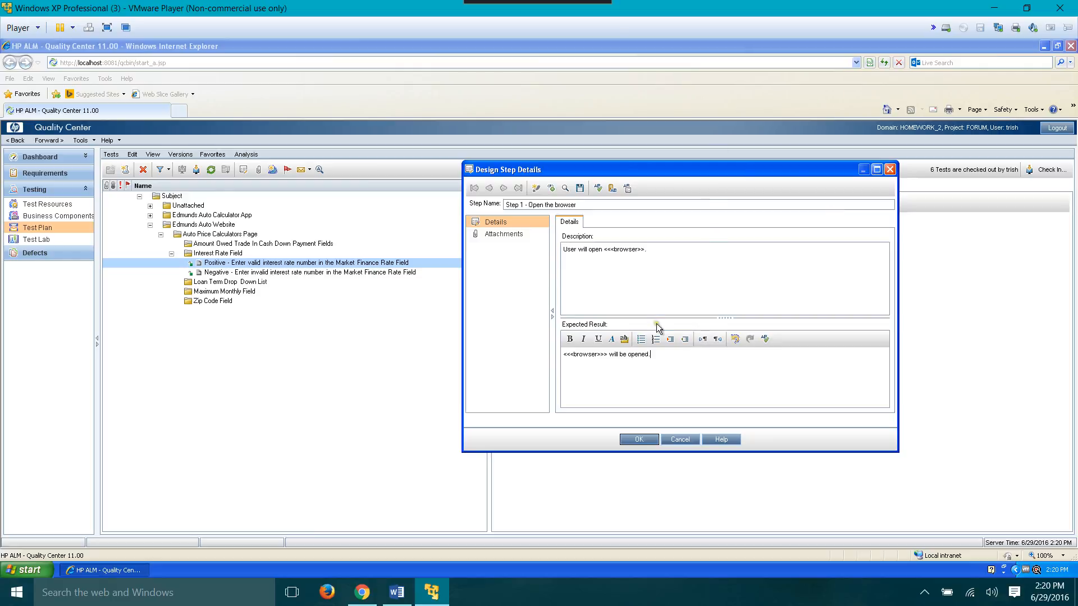
Step: Add a second design step named "Step 2 - Navigate to the URL"
{"action": "left_click", "coordinate": [628, 360]}
{"action": "left_click", "coordinate": [535, 193]}
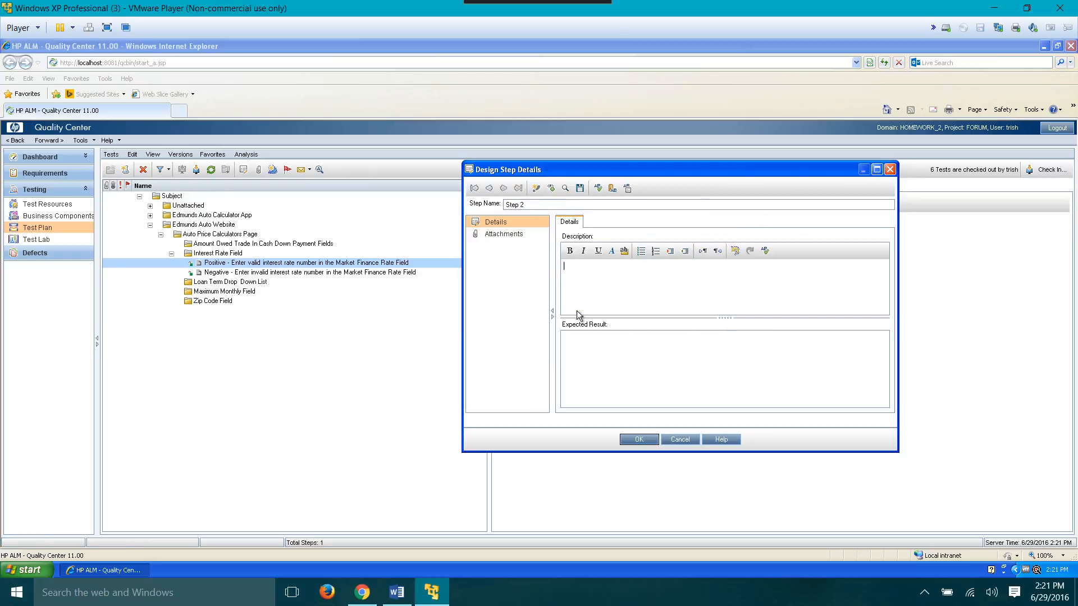
{"action": "left_click", "coordinate": [538, 205]}
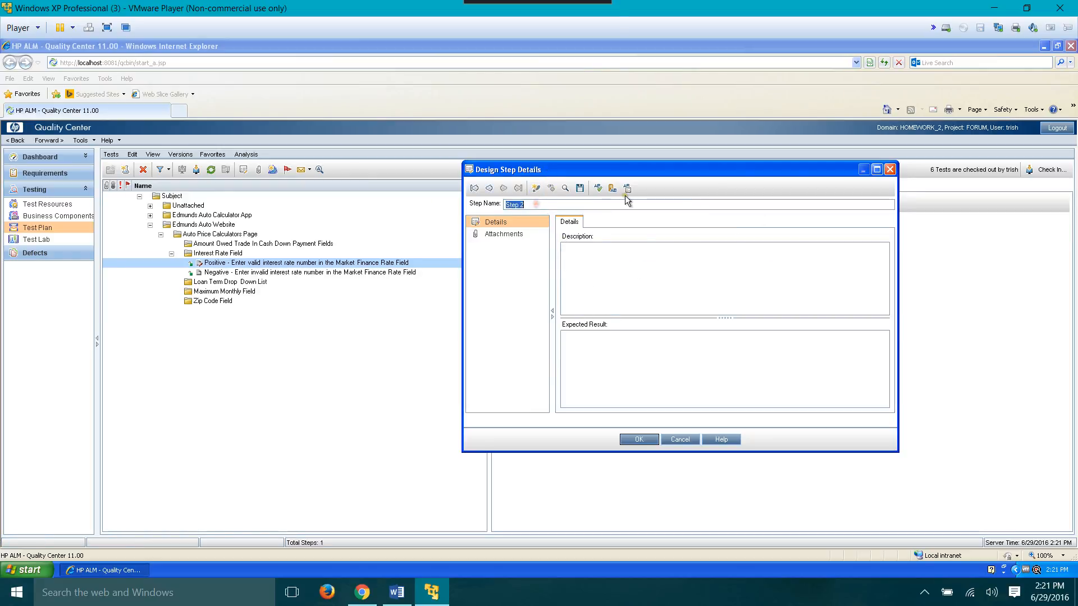
{"action": "left_click", "coordinate": [536, 204]}
{"action": "type", "text": "- Navigate to the URL"}
{"action": "left_click", "coordinate": [629, 268]}
{"action": "type", "text": "USer"}
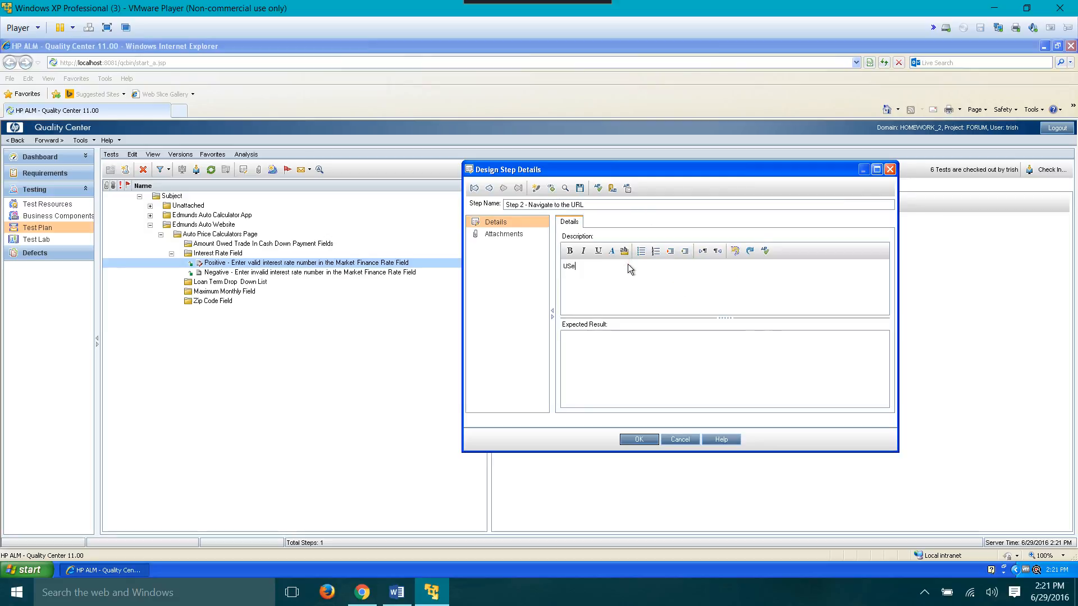
{"action": "key", "text": "BackSpace"}
{"action": "key", "text": "BackSpace"}
{"action": "key", "text": "BackSpace"}
{"action": "type", "text": "ser will navigate to wwwedu"}
{"action": "key", "text": "BackSpace"}
{"action": "key", "text": "BackSpace"}
{"action": "key", "text": "BackSpace"}
{"action": "type", "text": ".d"}
{"action": "type", "text": "dmunds.com/"}
{"action": "type", "text": "calculators"}
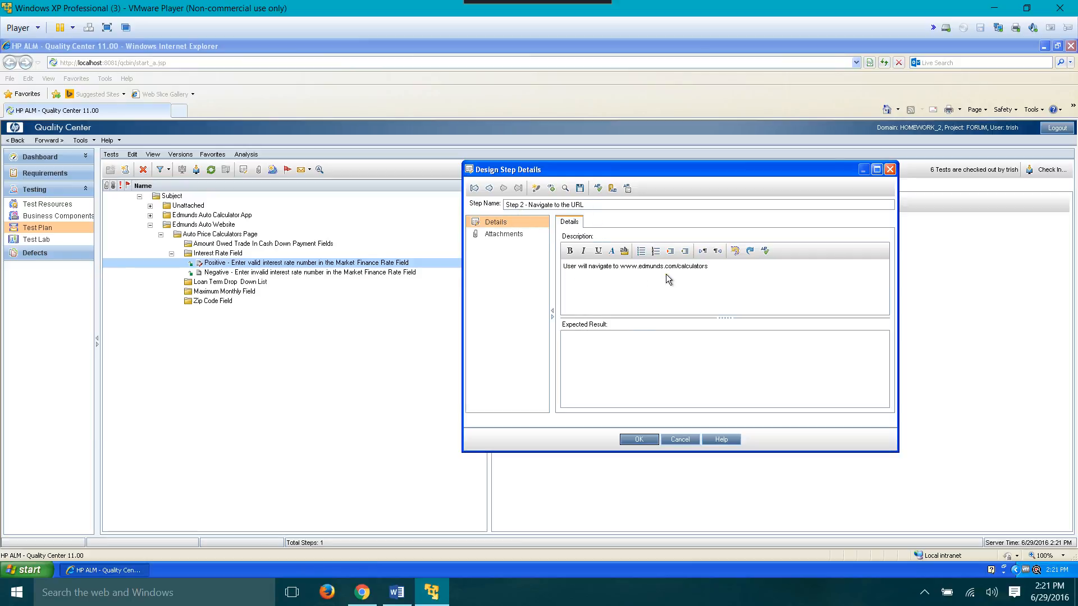
{"action": "left_click", "coordinate": [600, 371]}
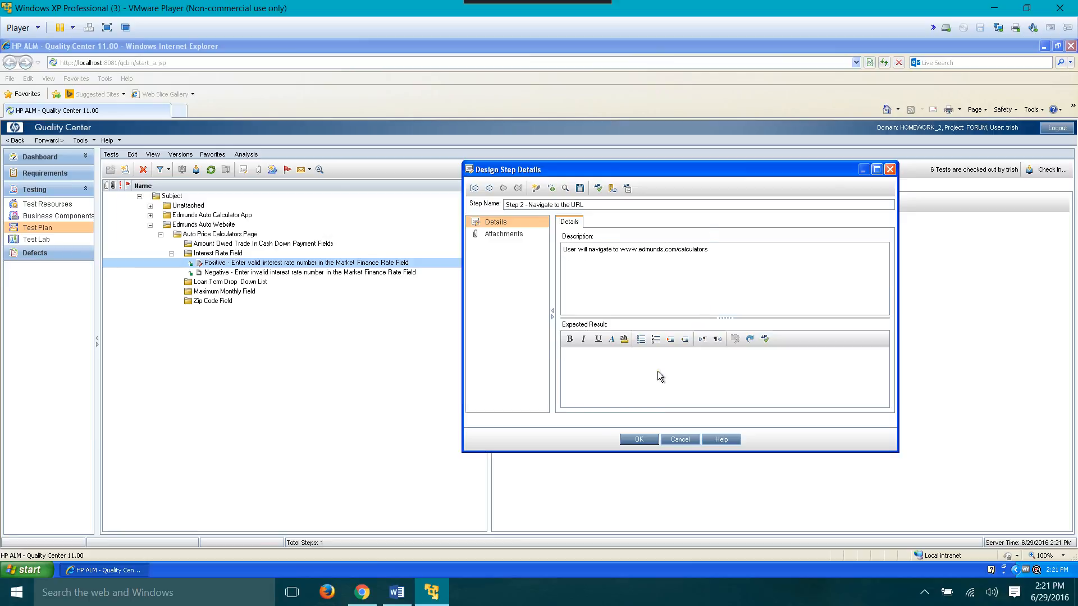
{"action": "left_click", "coordinate": [362, 592]}
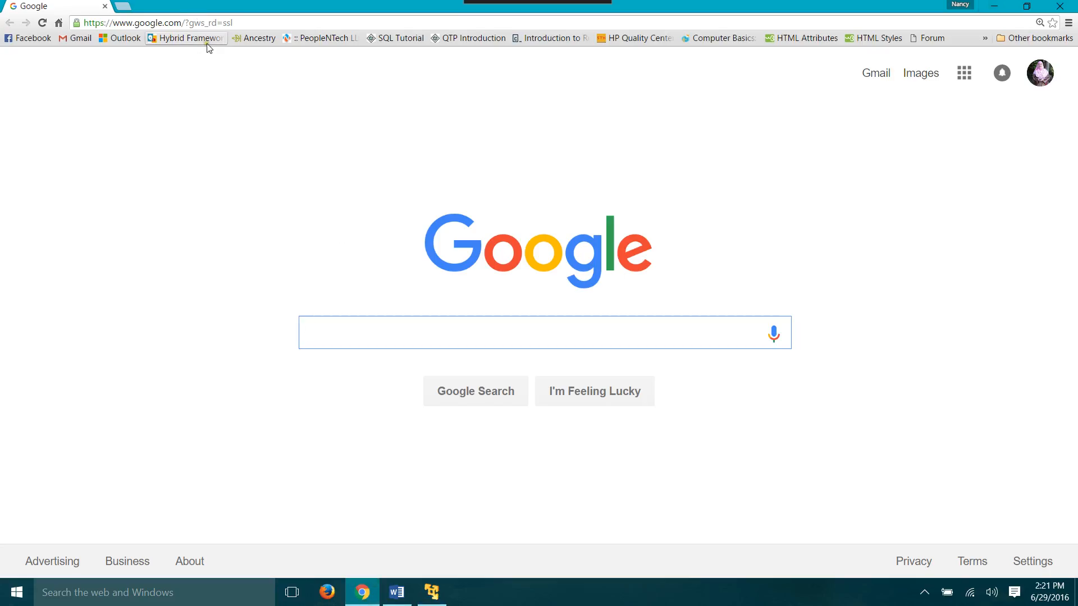
{"action": "left_click", "coordinate": [211, 24]}
{"action": "type", "text": "www."}
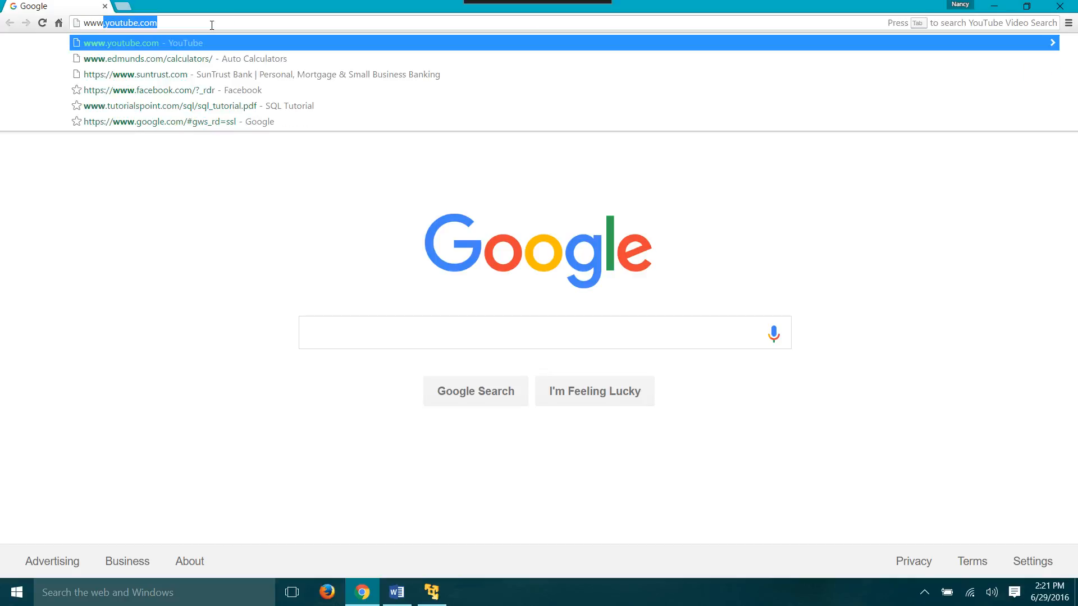
{"action": "type", "text": "edmunds"}
{"action": "key", "text": "Return"}
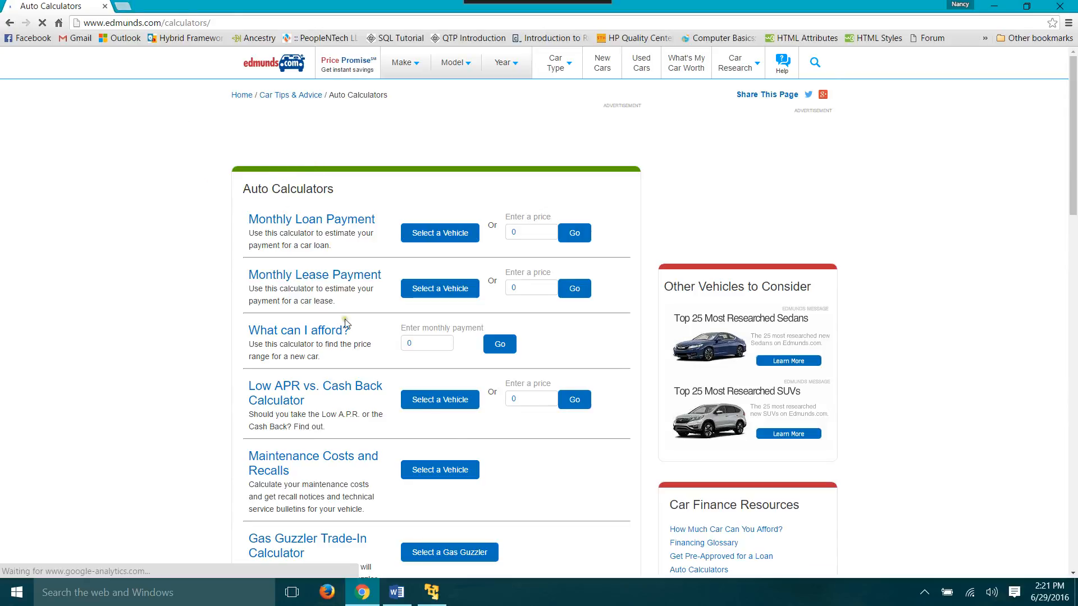
Step: Switch back to Quality Center and enter the Step 2 expected result "The Auto Calculators page will appear."
{"action": "left_click", "coordinate": [440, 590]}
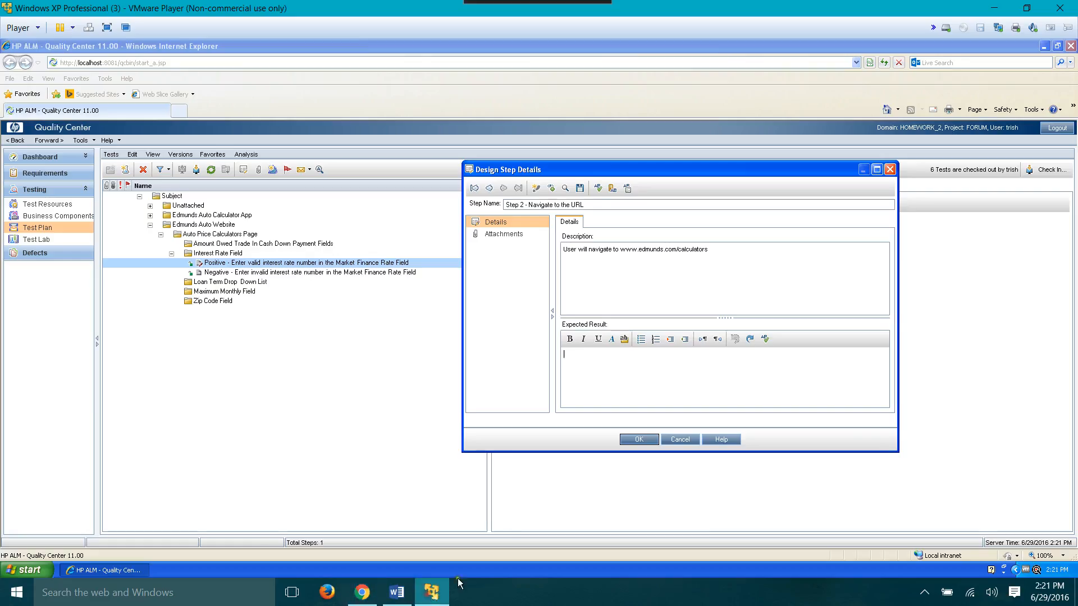
{"action": "type", "text": "The "}
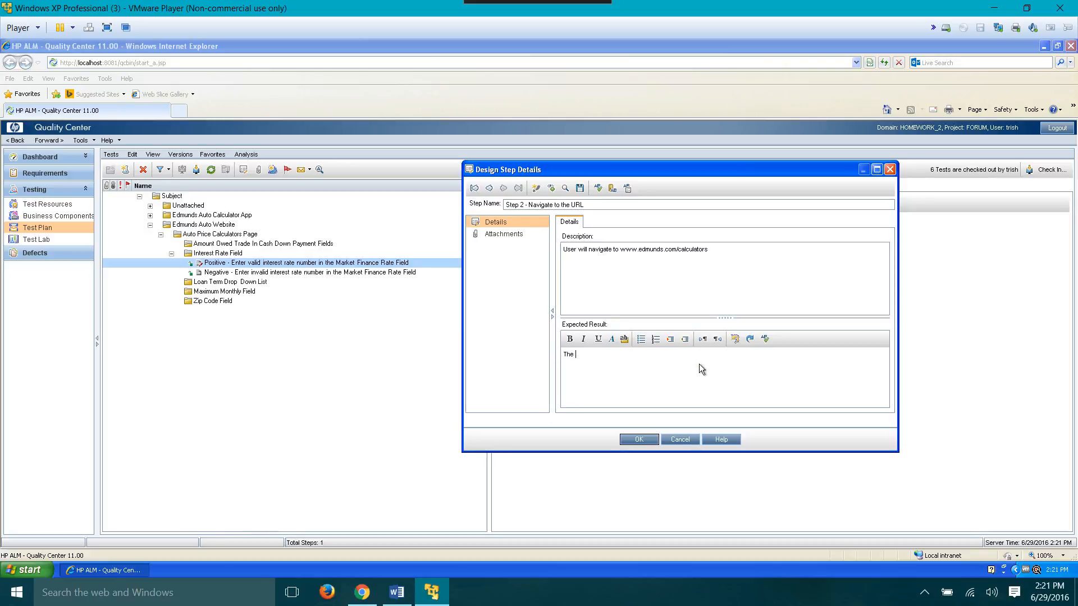
{"action": "type", "text": "Auto Calculators Page will appear"}
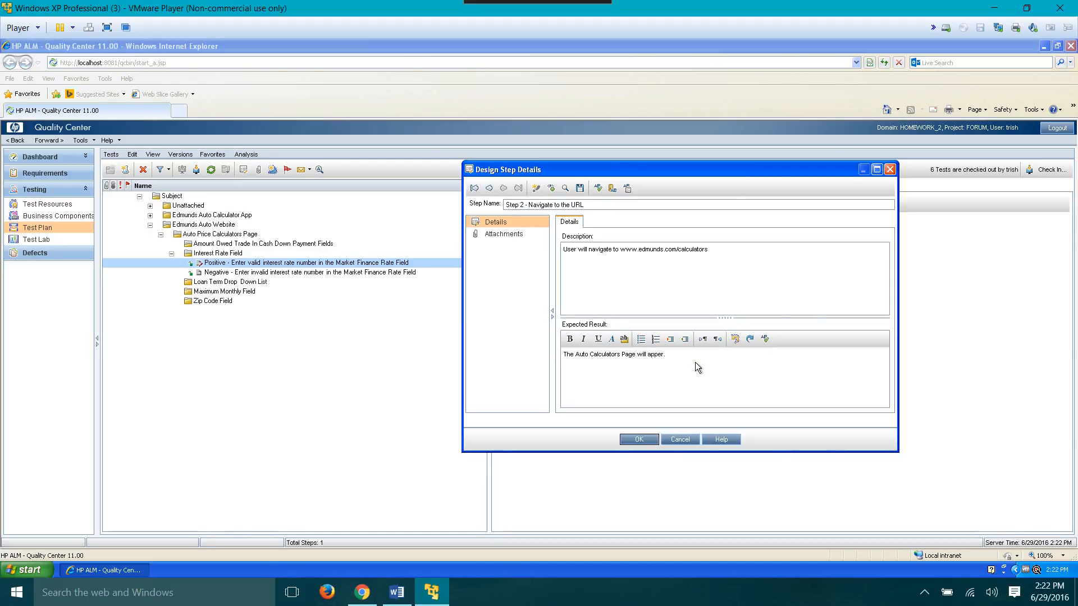
{"action": "type", "text": "."}
{"action": "left_click", "coordinate": [625, 354]}
{"action": "key", "text": "BackSpace"}
{"action": "type", "text": "p"}
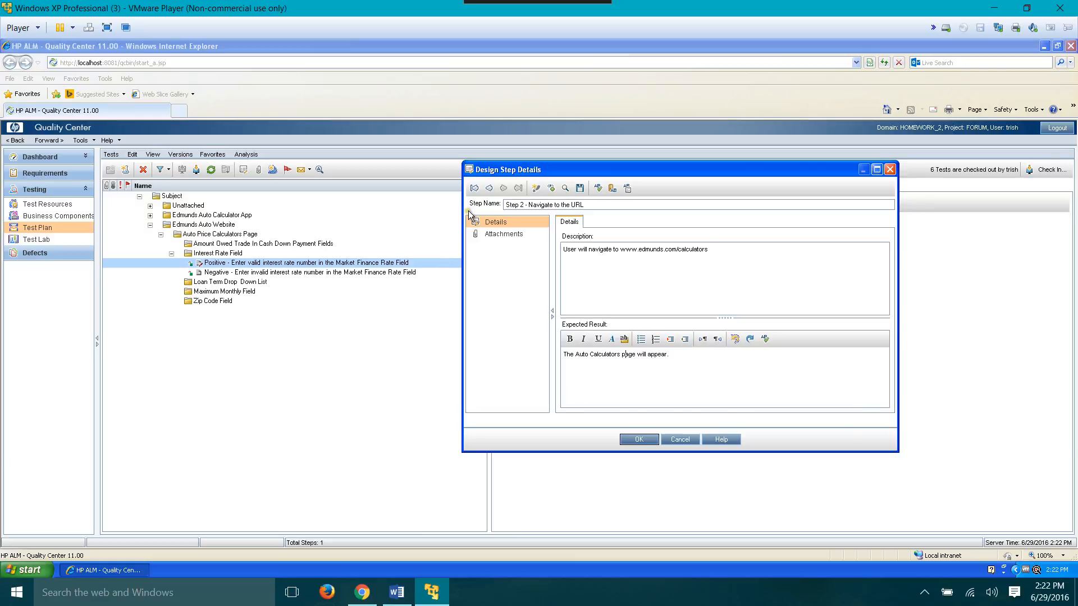
Step: Add a third design step, and in Chrome enter 500 as the monthly payment for the "What can I afford?" calculator
{"action": "left_click", "coordinate": [536, 190]}
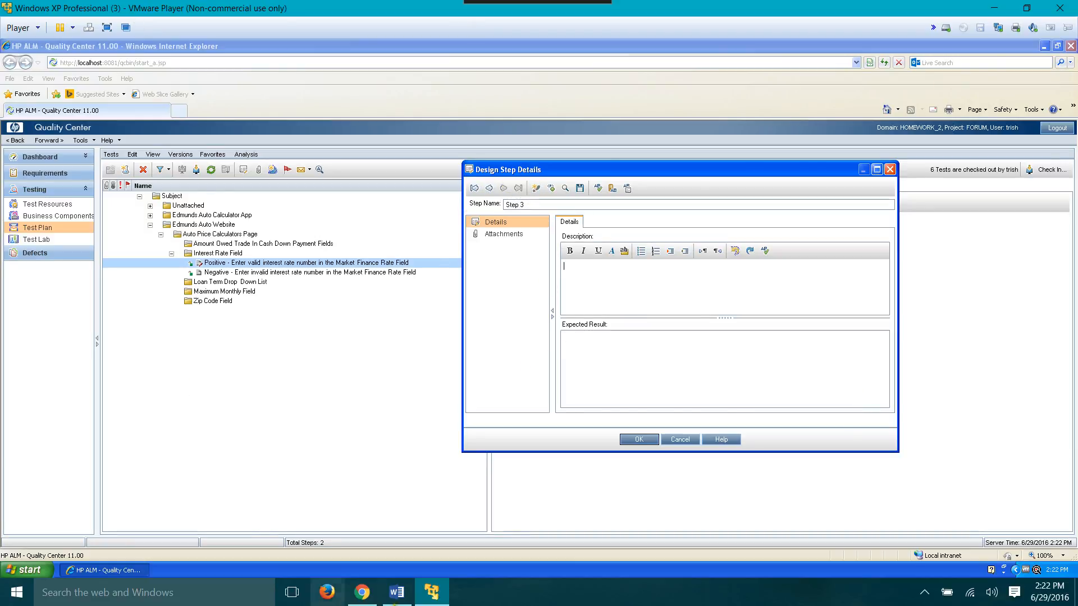
{"action": "left_click", "coordinate": [368, 602]}
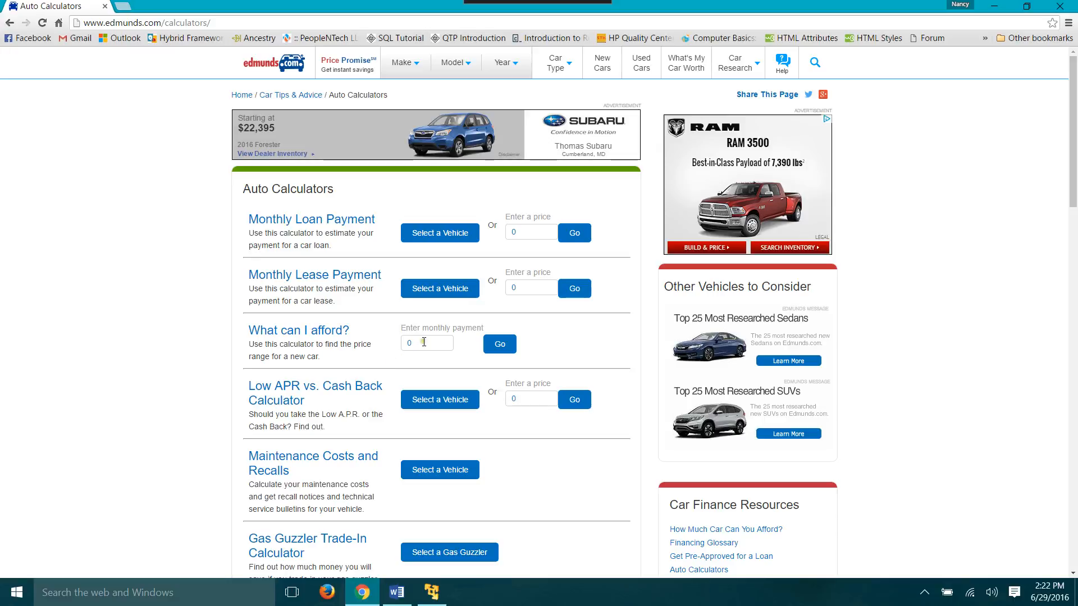
{"action": "left_click", "coordinate": [428, 344]}
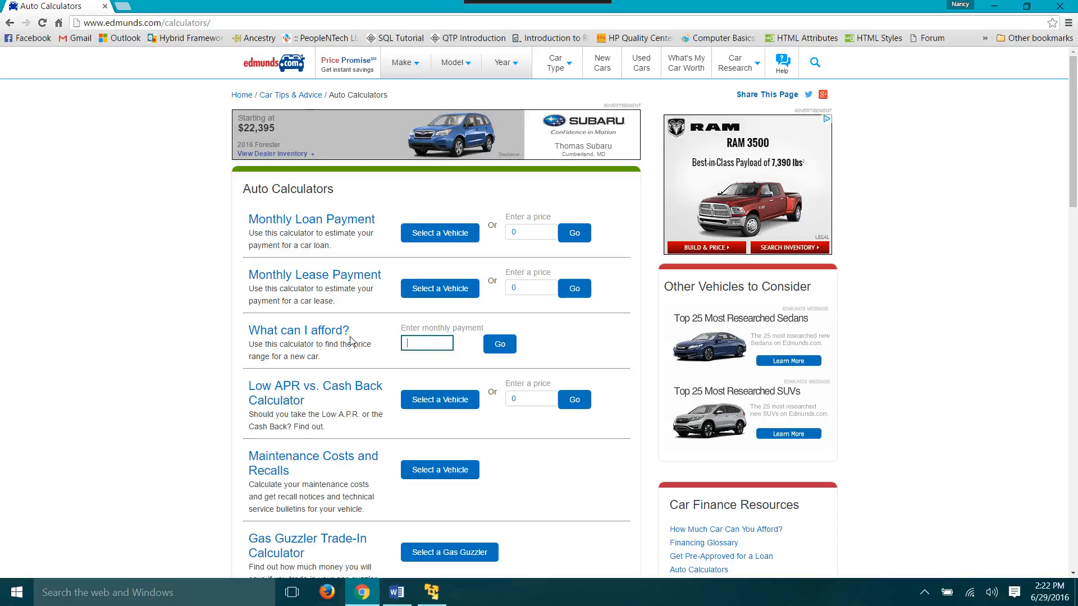
{"action": "type", "text": "500"}
{"action": "left_click", "coordinate": [429, 358]}
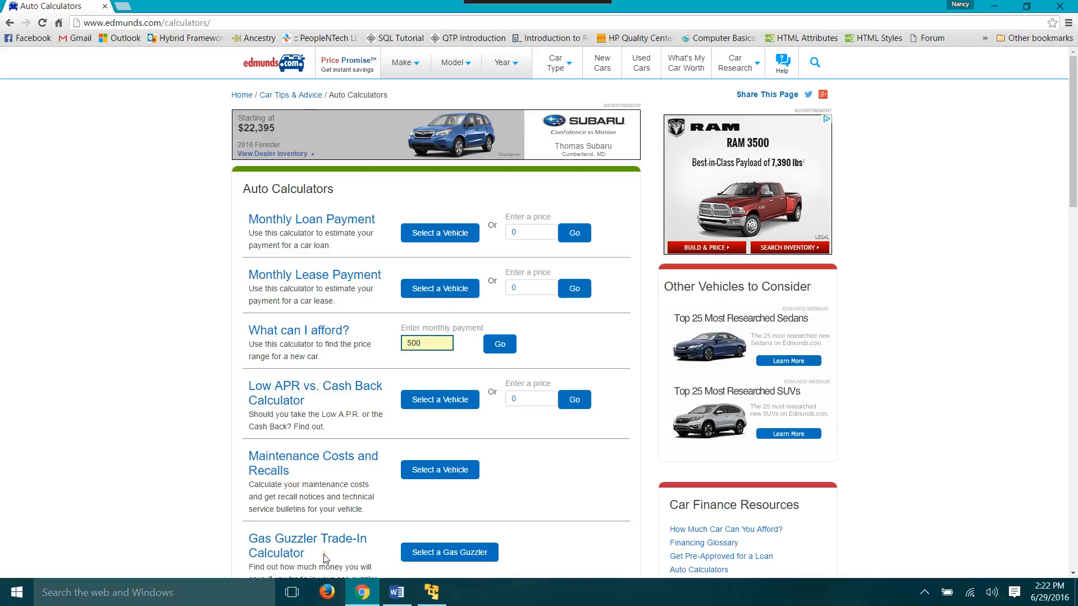
Step: Switch back to Quality Center and name the third design step "Step 3 - Enter number in monthly payment field"
{"action": "left_click", "coordinate": [429, 593]}
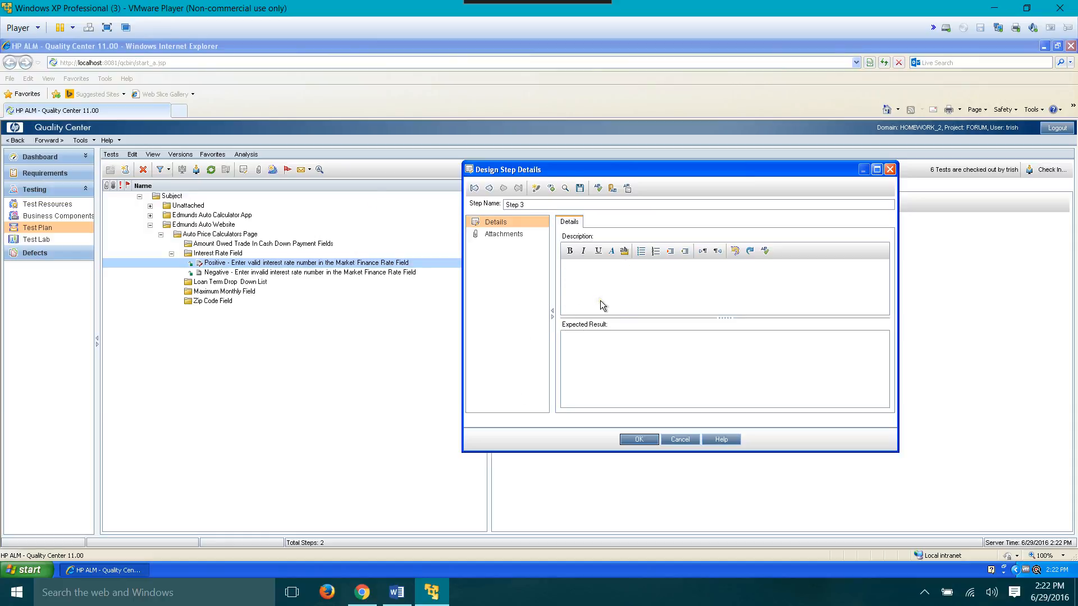
{"action": "left_click", "coordinate": [594, 269]}
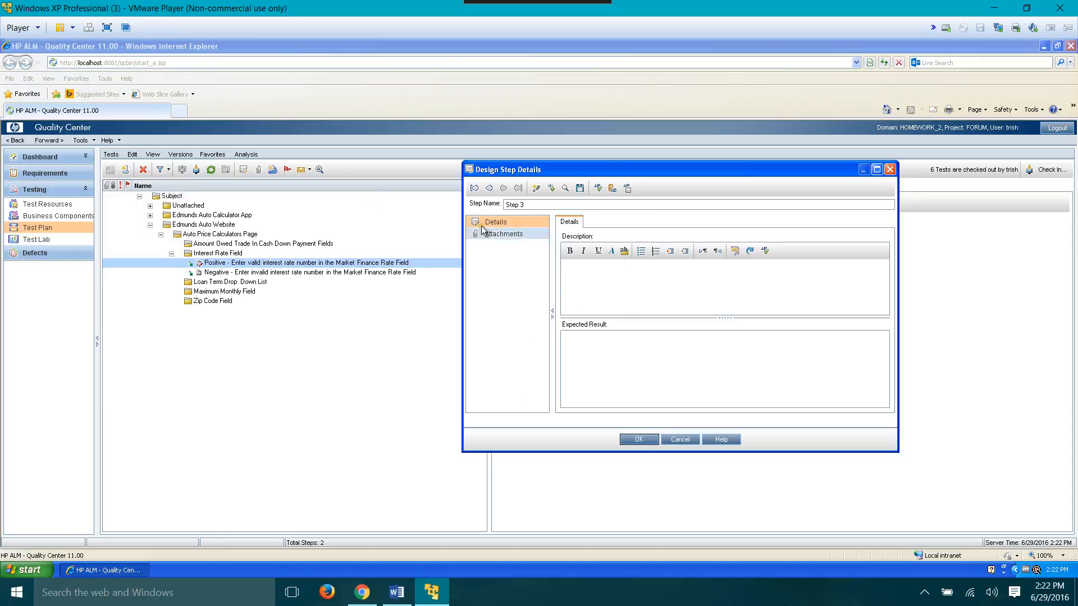
{"action": "left_click", "coordinate": [545, 203]}
{"action": "left_click", "coordinate": [545, 203]}
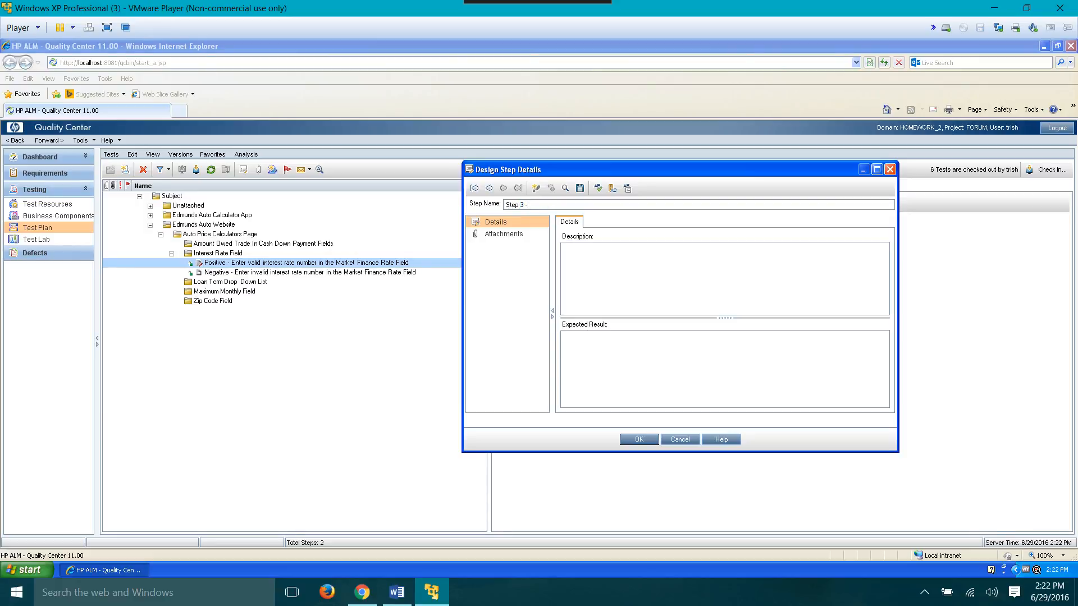
{"action": "type", "text": "- Enter"}
{"action": "type", "text": "number in monthly payment field"}
Step: Enter the Step 3 description "User will enter <<<number>>> in the monthly payment field. The number must be a three digit whole numeral."
{"action": "left_click", "coordinate": [603, 265]}
{"action": "type", "text": "User will enter"}
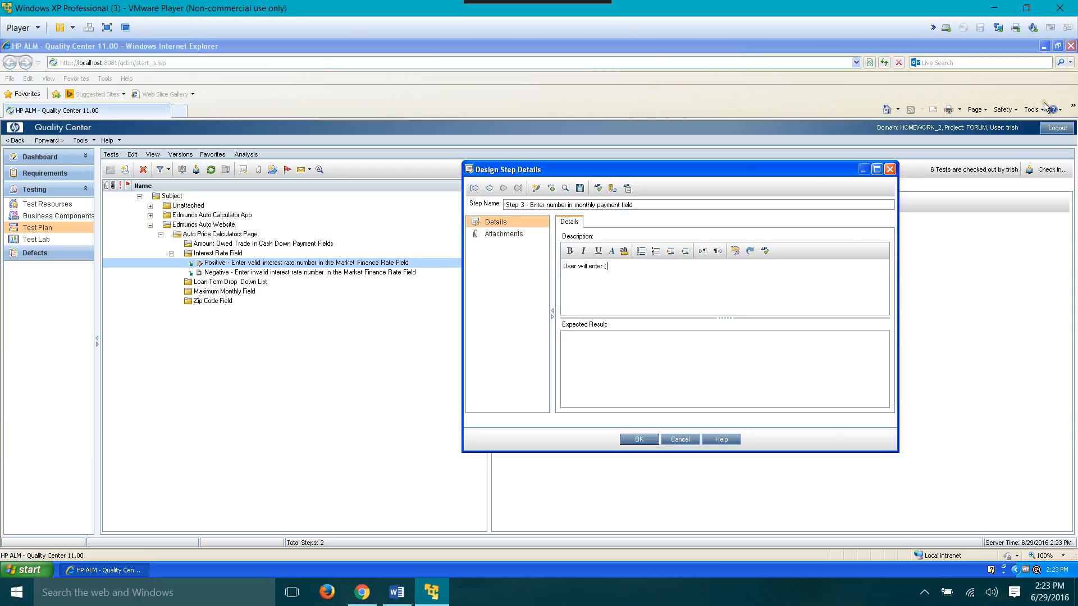
{"action": "type", "text": "(num"}
{"action": "key", "text": "BackSpace"}
{"action": "key", "text": "BackSpace"}
{"action": "key", "text": "BackSpace"}
{"action": "key", "text": "BackSpace"}
{"action": "type", "text": "<<<number>>> in the monthly"}
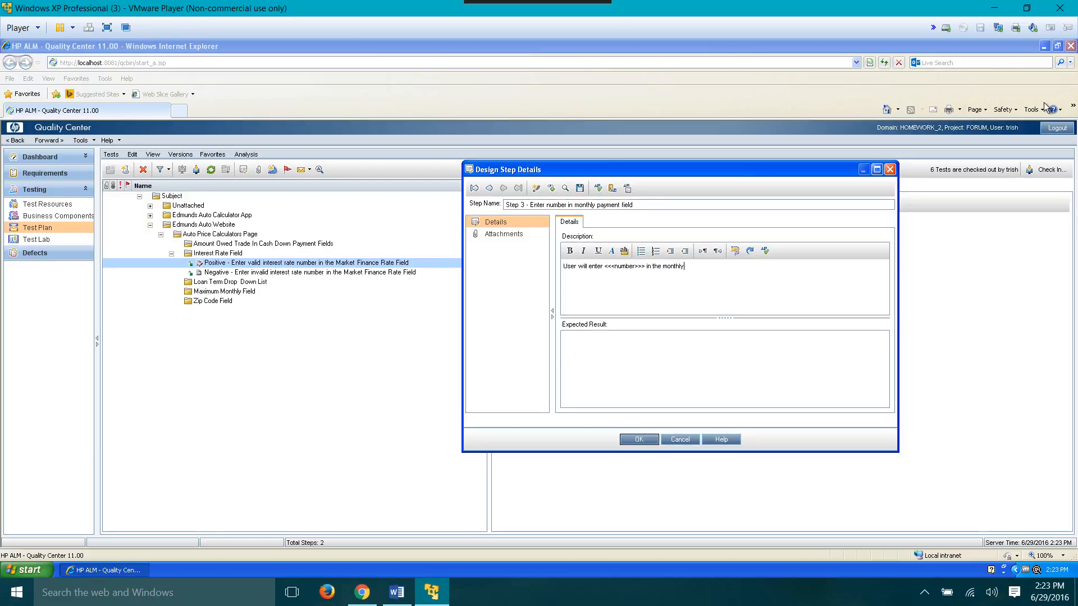
{"action": "type", "text": " paymetn"}
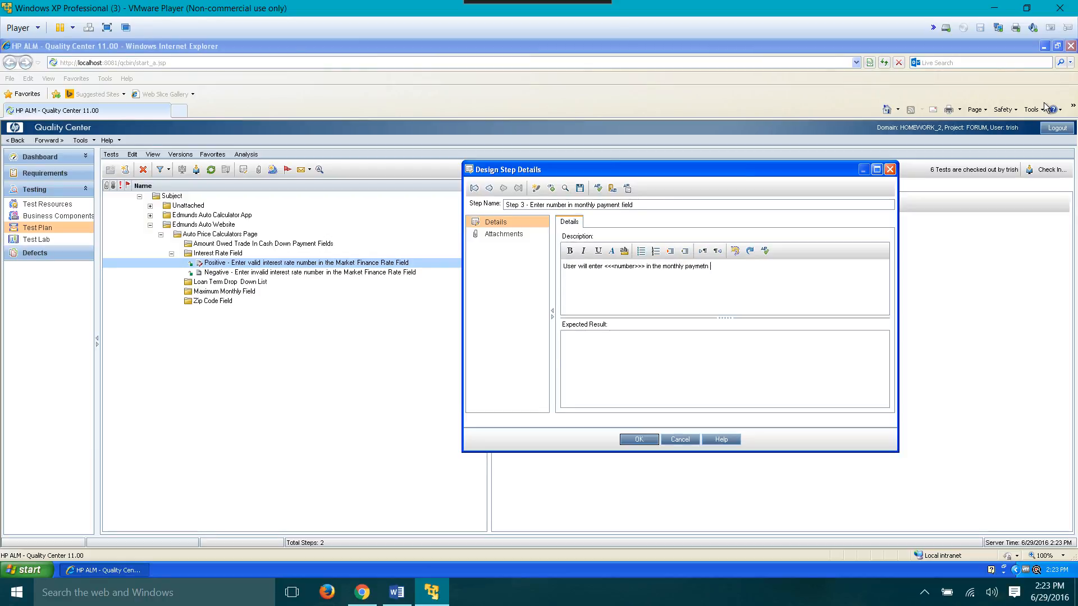
{"action": "key", "text": "BackSpace"}
{"action": "key", "text": "BackSpace"}
{"action": "key", "text": "BackSpace"}
{"action": "type", "text": "nt field.  The number must be"}
{"action": "type", "text": "a three digit whole numeral."}
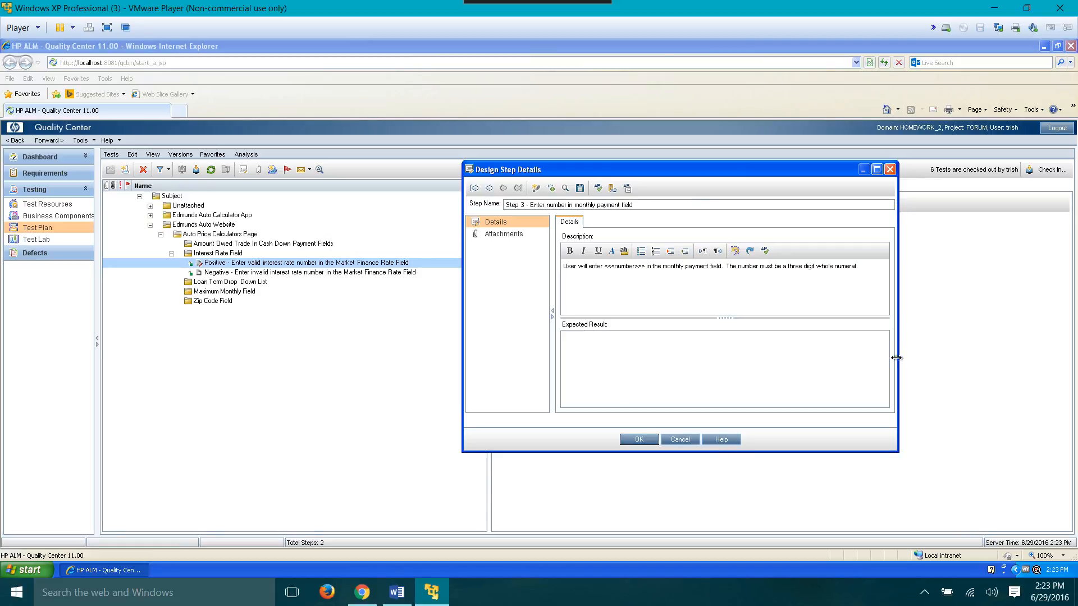
Step: Enter the Step 3 expected result "<<<number> appears in the monthly payment field." and add a fourth design step
{"action": "left_click", "coordinate": [596, 362]}
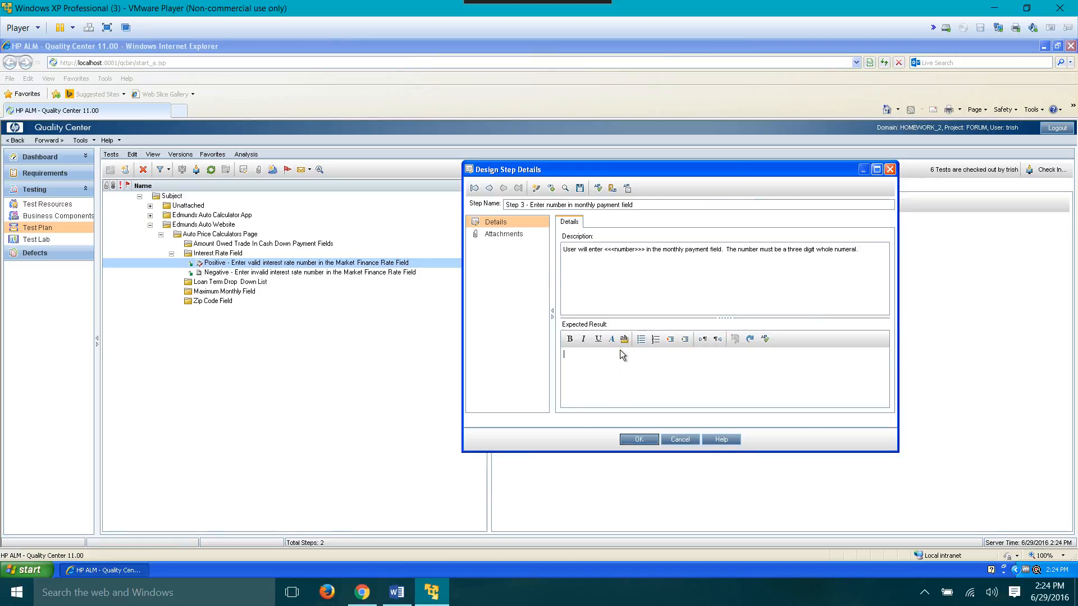
{"action": "type", "text": "<<<number> appears in the monthly payment field."}
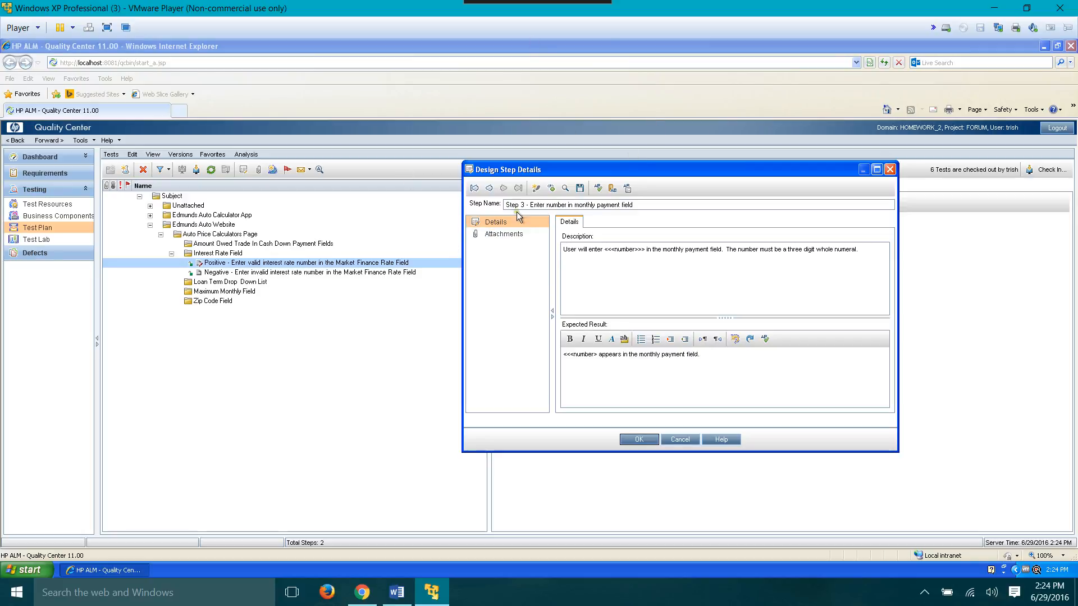
{"action": "left_click", "coordinate": [536, 189]}
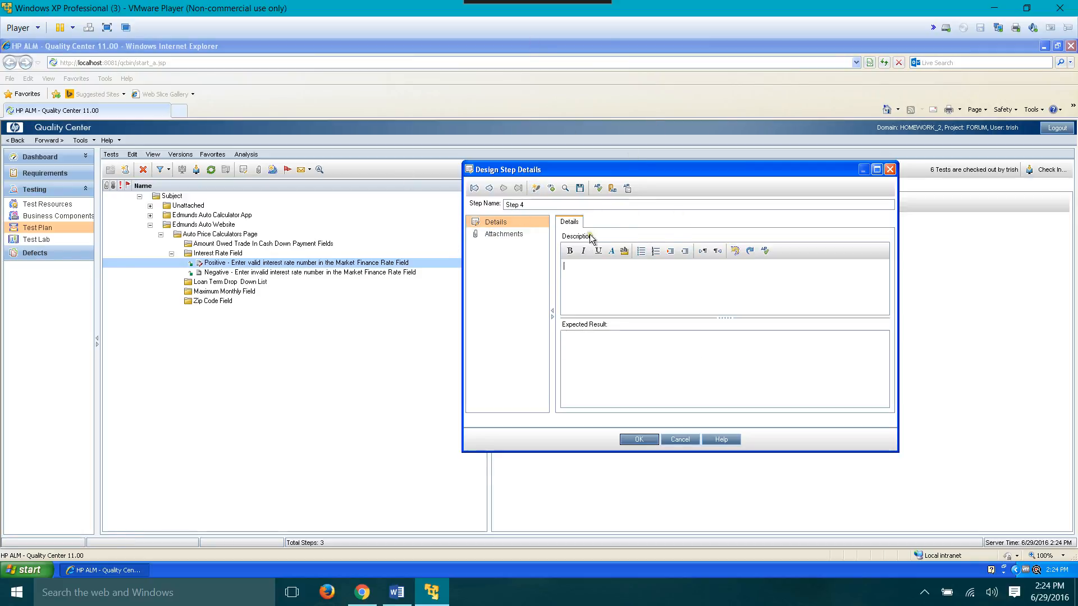
Step: Switch to Chrome and examine the Auto Calculators page for the action that follows entering the monthly payment
{"action": "left_click", "coordinate": [362, 595]}
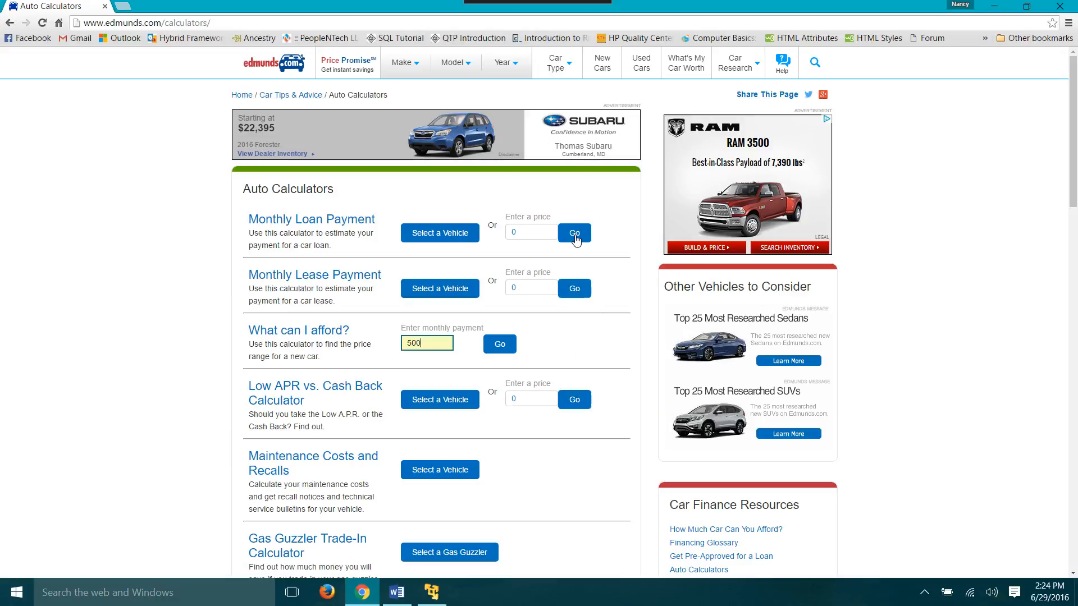
{"action": "scroll", "coordinate": [571, 394], "scroll_direction": "down", "scroll_amount": 1}
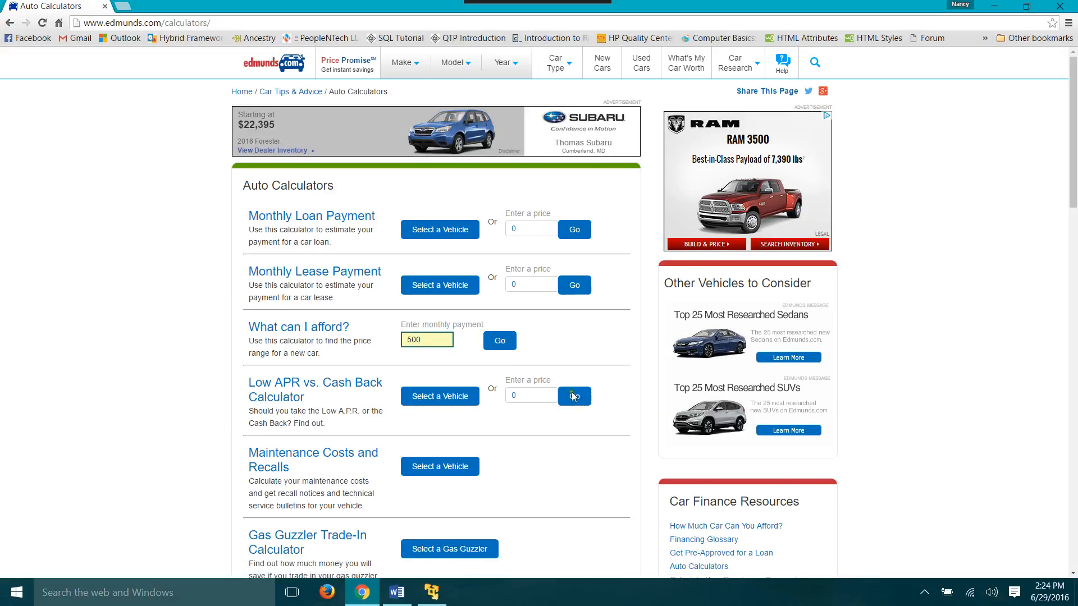
{"action": "scroll", "coordinate": [549, 409], "scroll_direction": "down", "scroll_amount": 7}
{"action": "scroll", "coordinate": [523, 436], "scroll_direction": "up", "scroll_amount": 5}
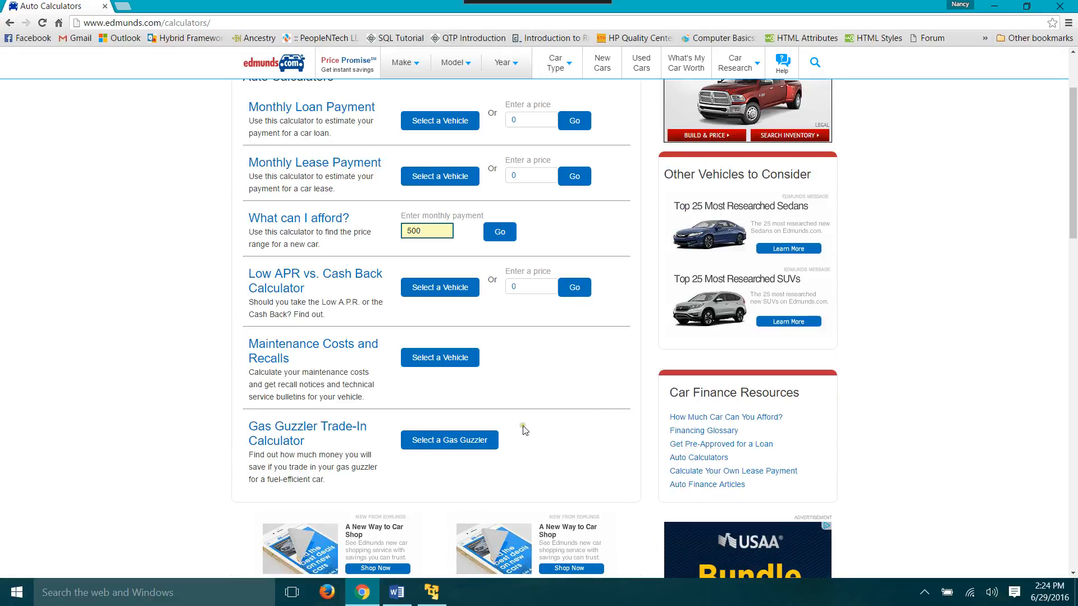
{"action": "scroll", "coordinate": [523, 430], "scroll_direction": "up", "scroll_amount": 1}
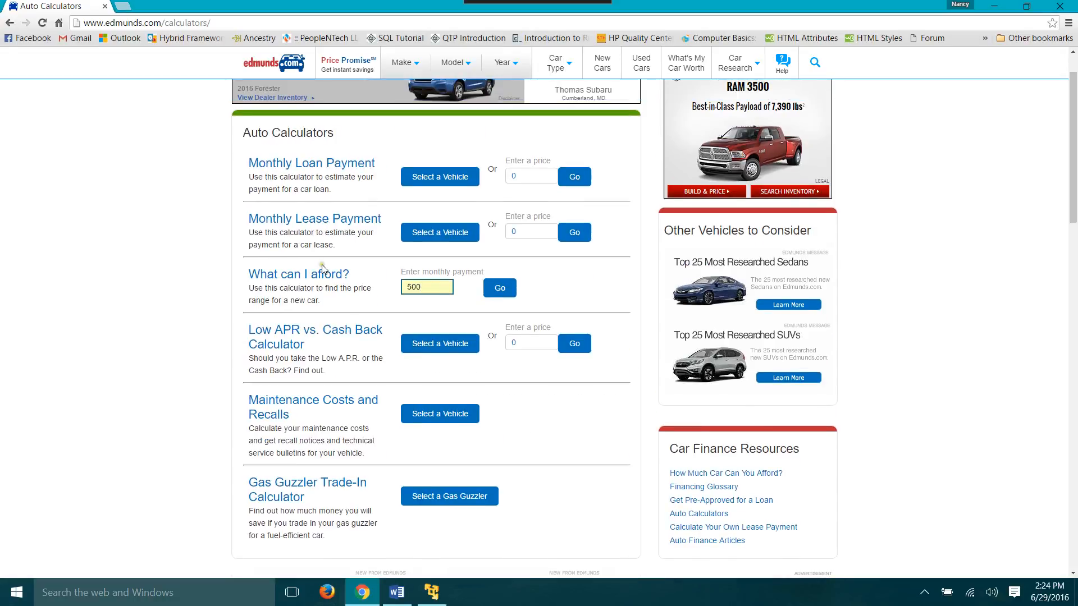
Step: Switch back to Quality Center and name the fourth design step "Step 4 - Click on Go button"
{"action": "left_click", "coordinate": [431, 593]}
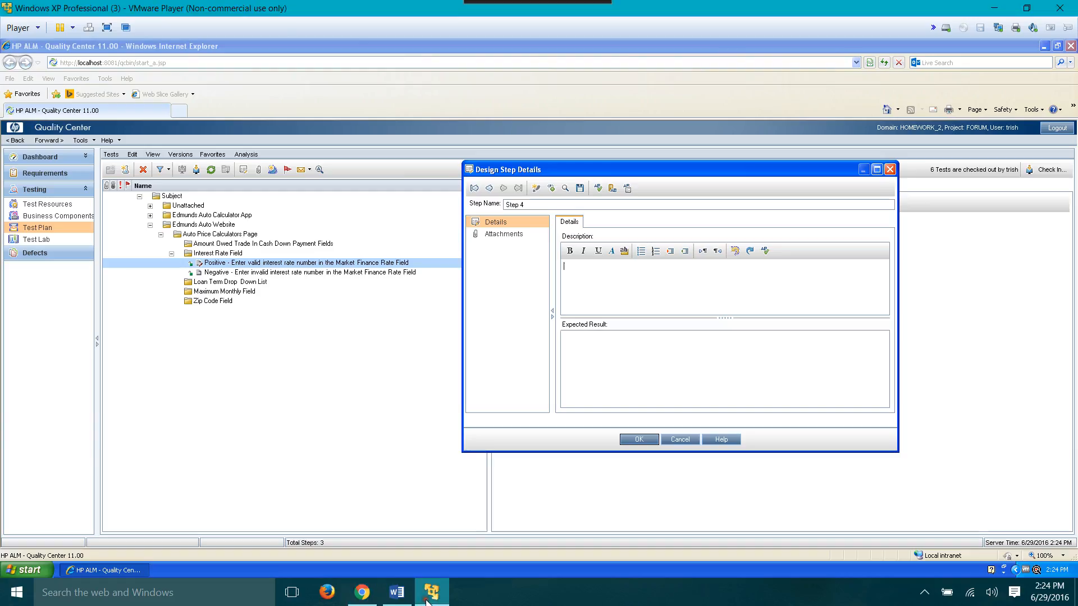
{"action": "double_click", "coordinate": [542, 204]}
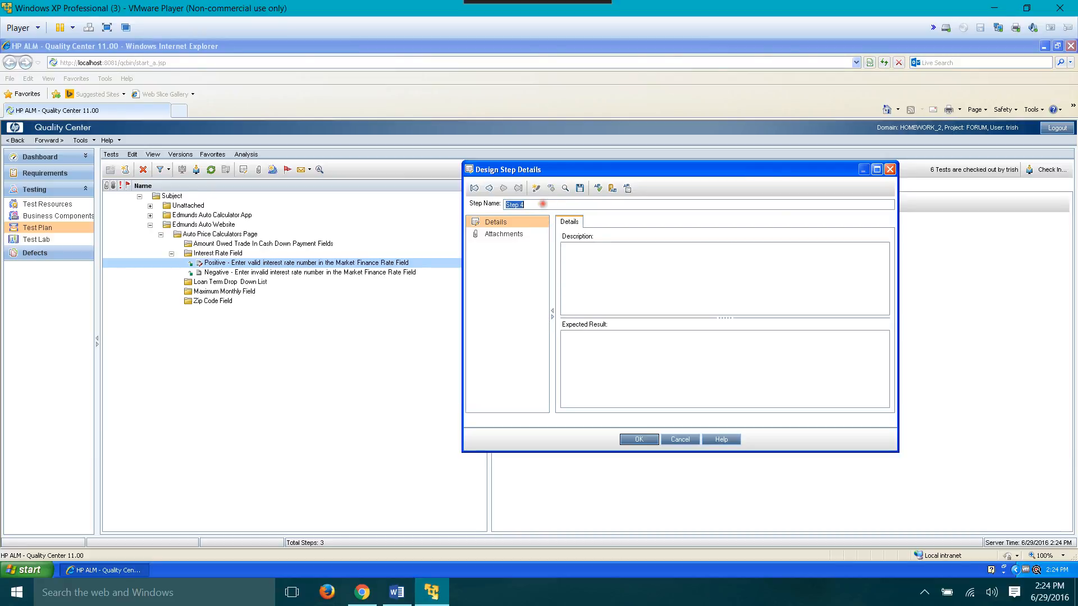
{"action": "left_click", "coordinate": [582, 203]}
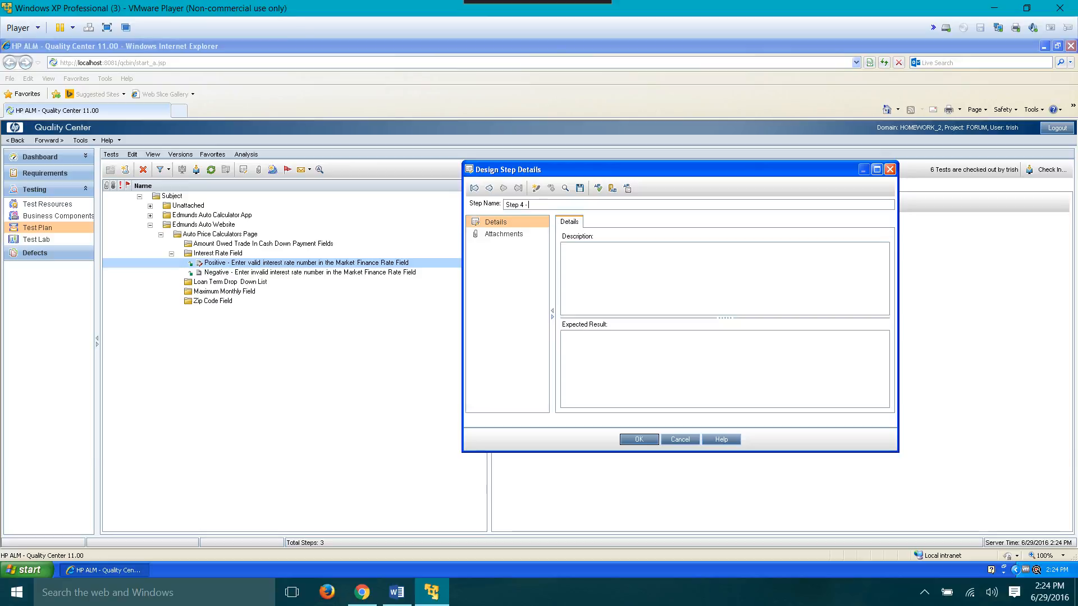
{"action": "type", "text": "- Click on Go button"}
Step: Enter the Step 4 description "Click on the blue "Go" button next to the monthly payment field."
{"action": "left_click", "coordinate": [601, 283]}
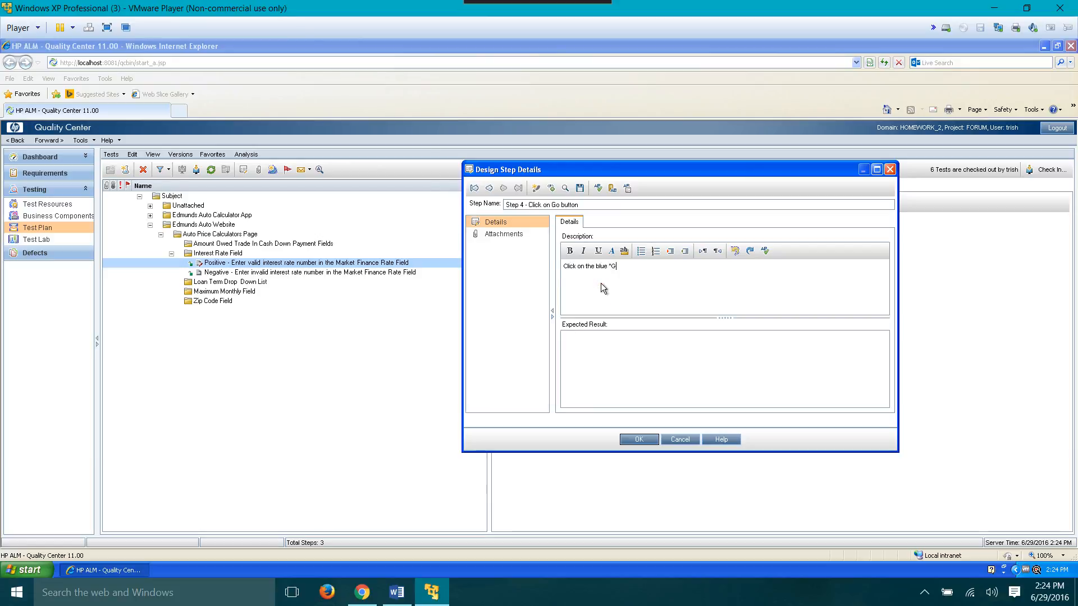
{"action": "key", "text": "BackSpace"}
{"action": "key", "text": "BackSpace"}
{"action": "type", "text": "button"}
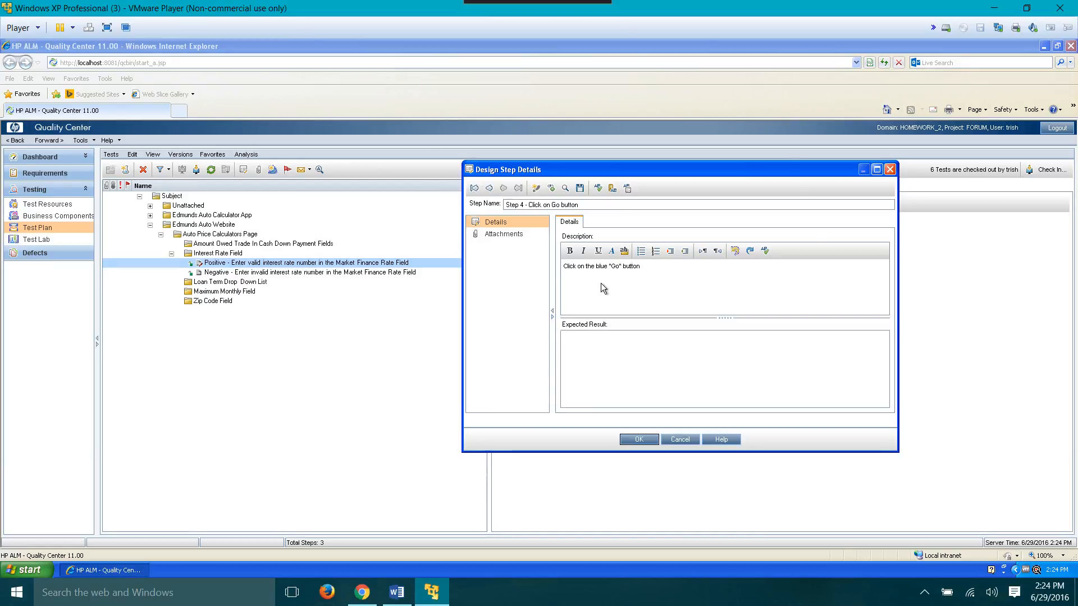
{"action": "type", "text": " next to the monthly payment field."}
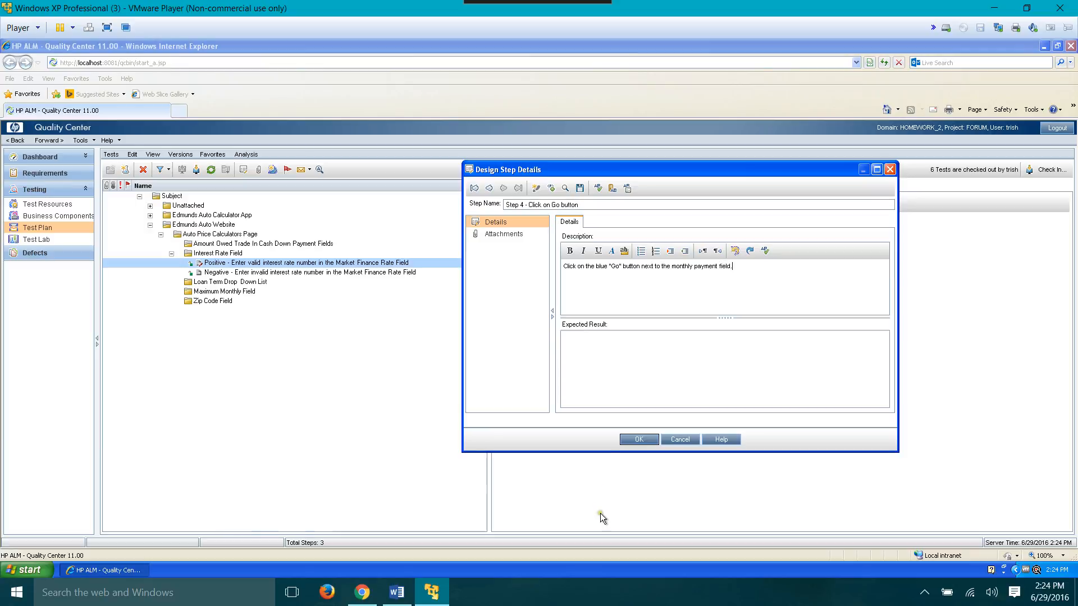
Step: Switch to Chrome and submit the monthly payment in the "What can I afford?" calculator to check which page loads
{"action": "left_click", "coordinate": [597, 379]}
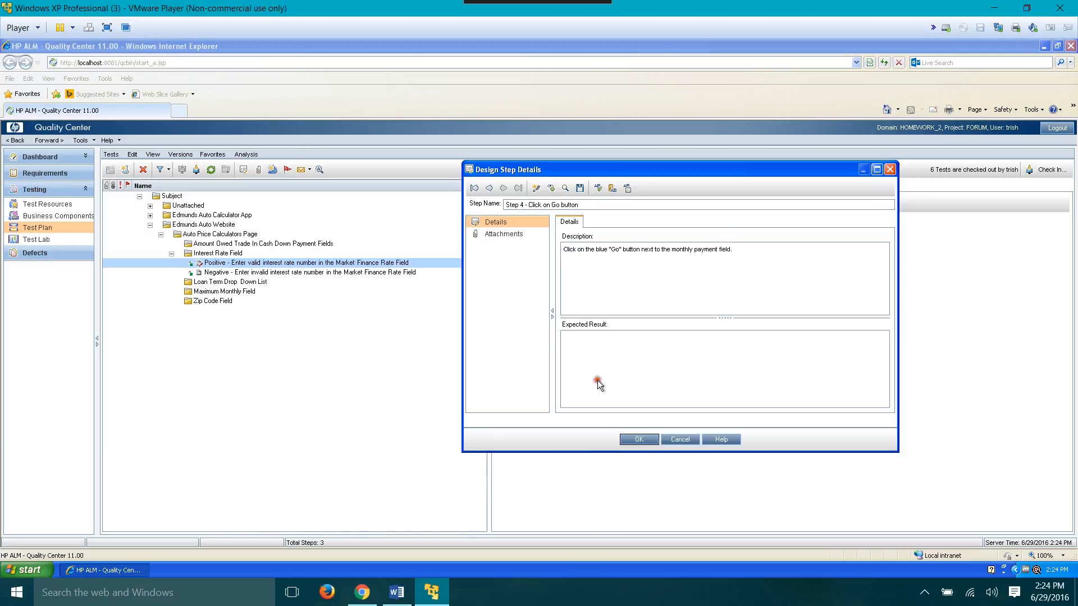
{"action": "left_click", "coordinate": [362, 593]}
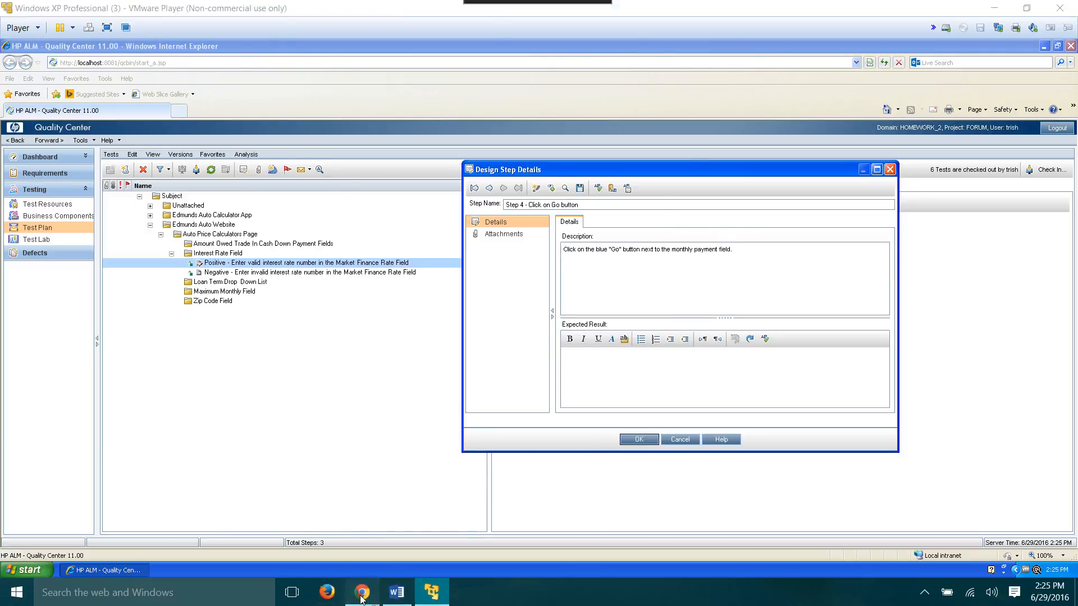
{"action": "left_click", "coordinate": [501, 289]}
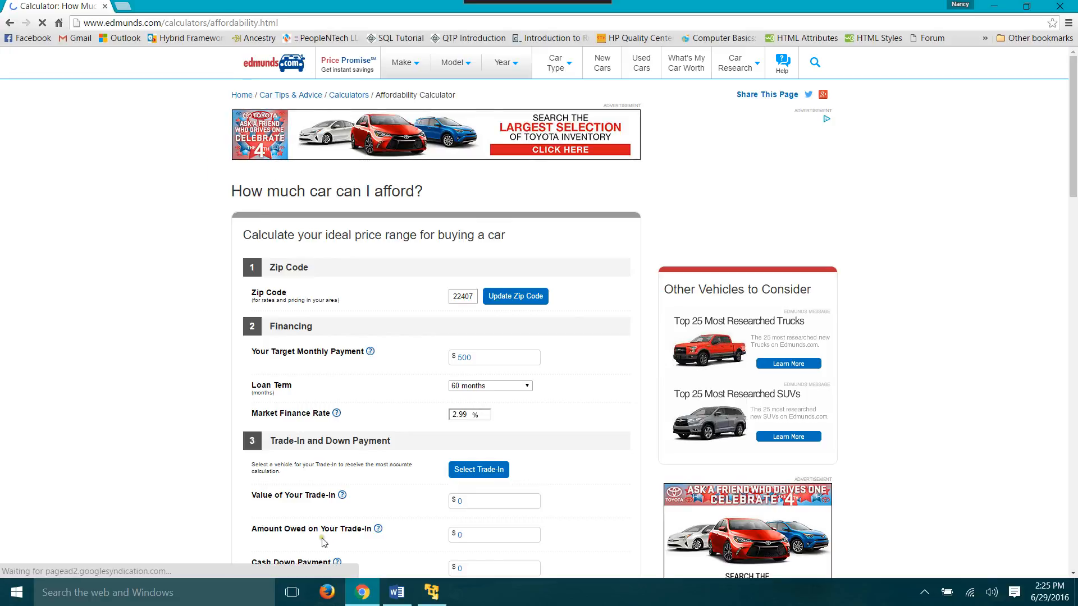
Step: Switch back to Quality Center and enter the Step 4 expected result "The "How Much Can I Afford Page" appears."
{"action": "left_click", "coordinate": [432, 591]}
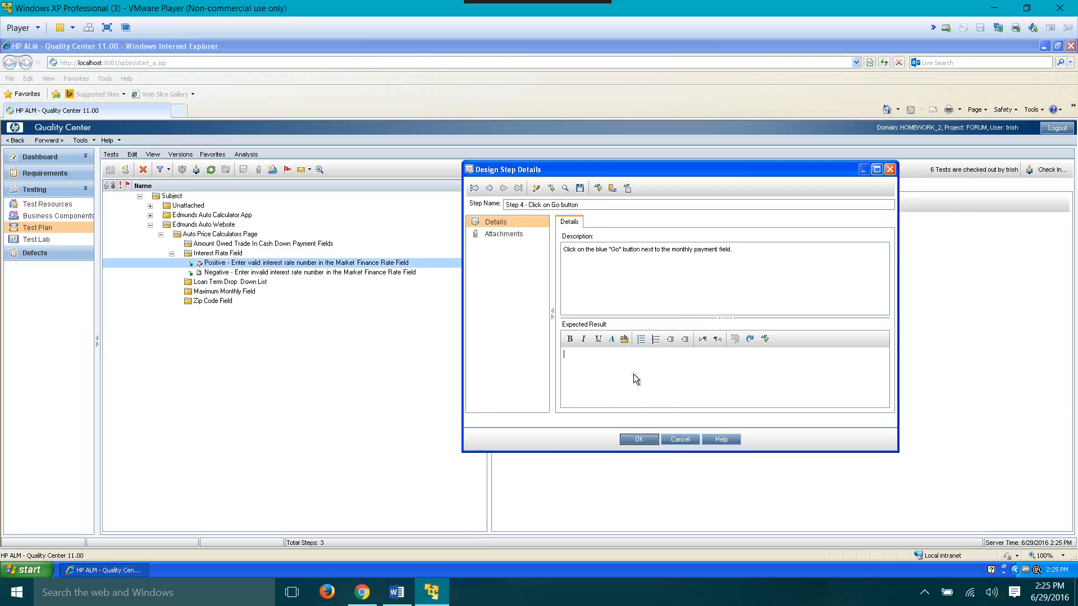
{"action": "key", "text": "BackSpace"}
{"action": "type", "text": "The \"How Much Can I Afford Page\" appears."}
Step: Add a fifth design step, and in Chrome replace the affordability calculator's zip code with 64111
{"action": "left_click", "coordinate": [537, 189]}
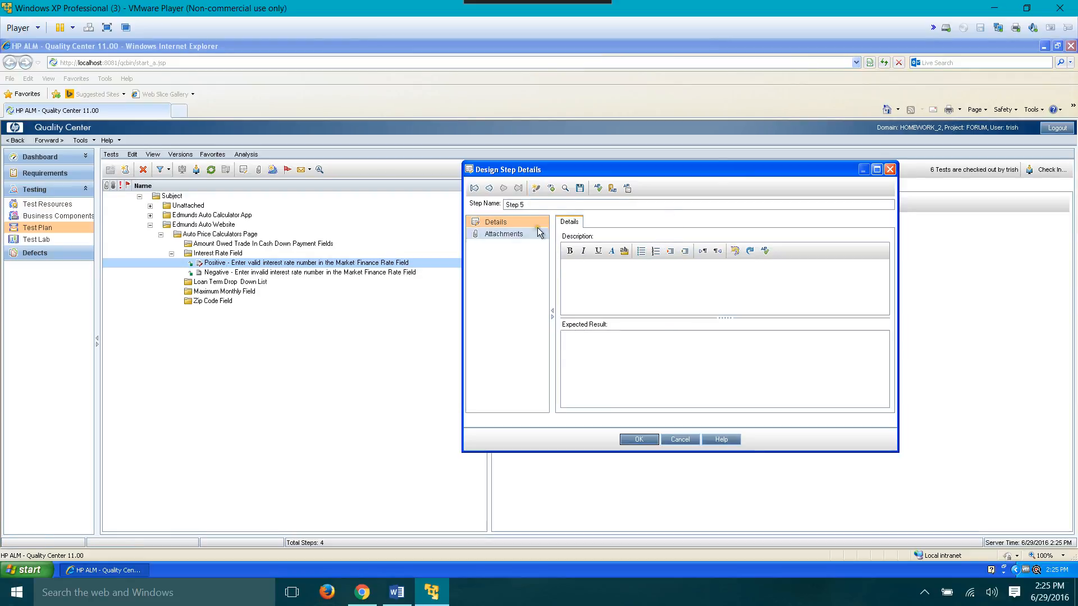
{"action": "left_click", "coordinate": [539, 204]}
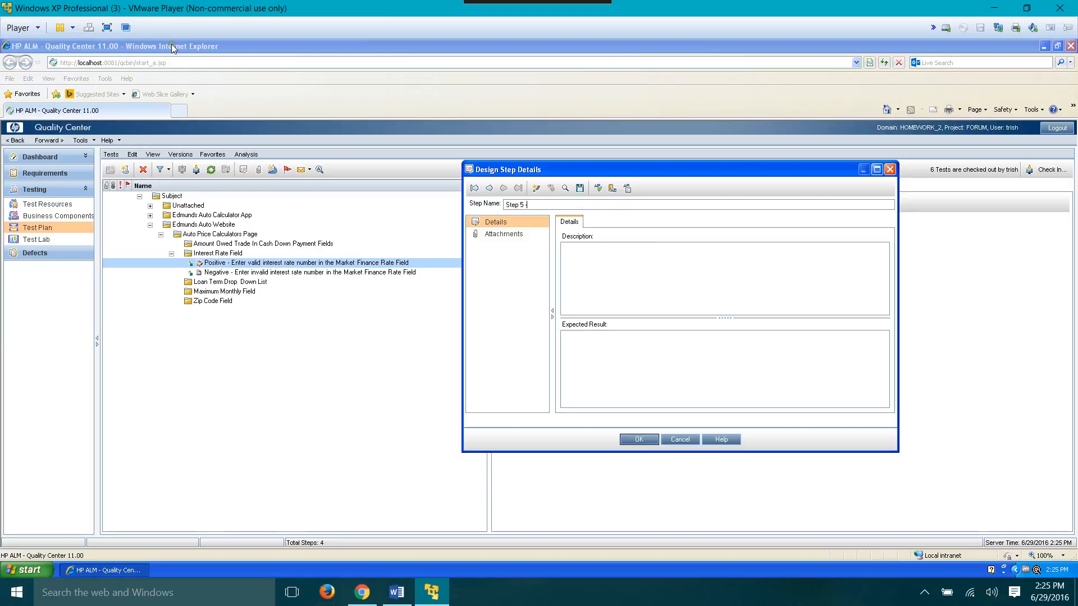
{"action": "mouse_move", "coordinate": [386, 600]}
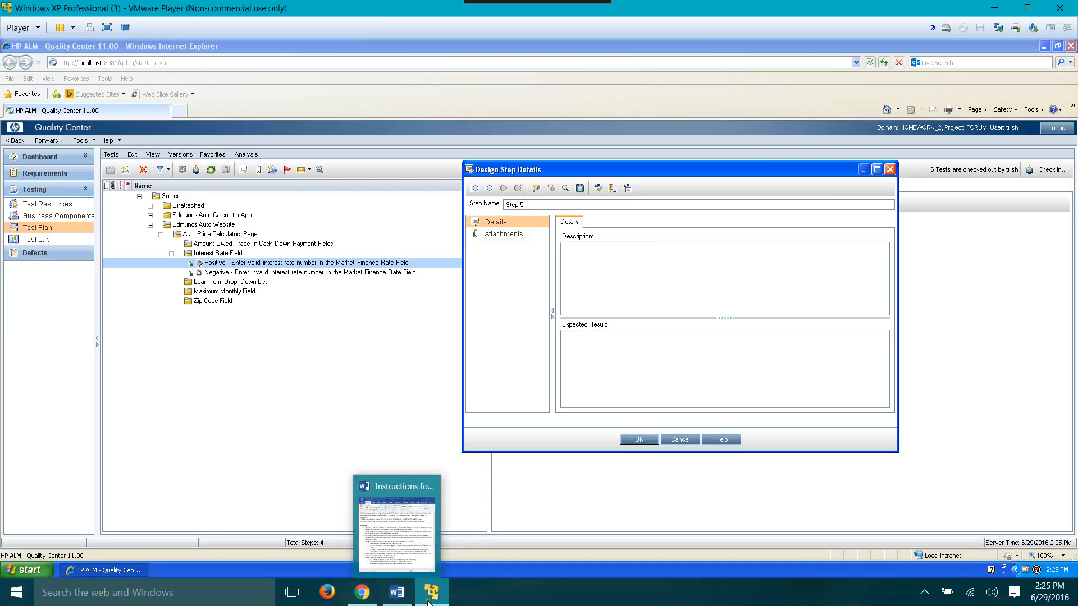
{"action": "left_click", "coordinate": [362, 592]}
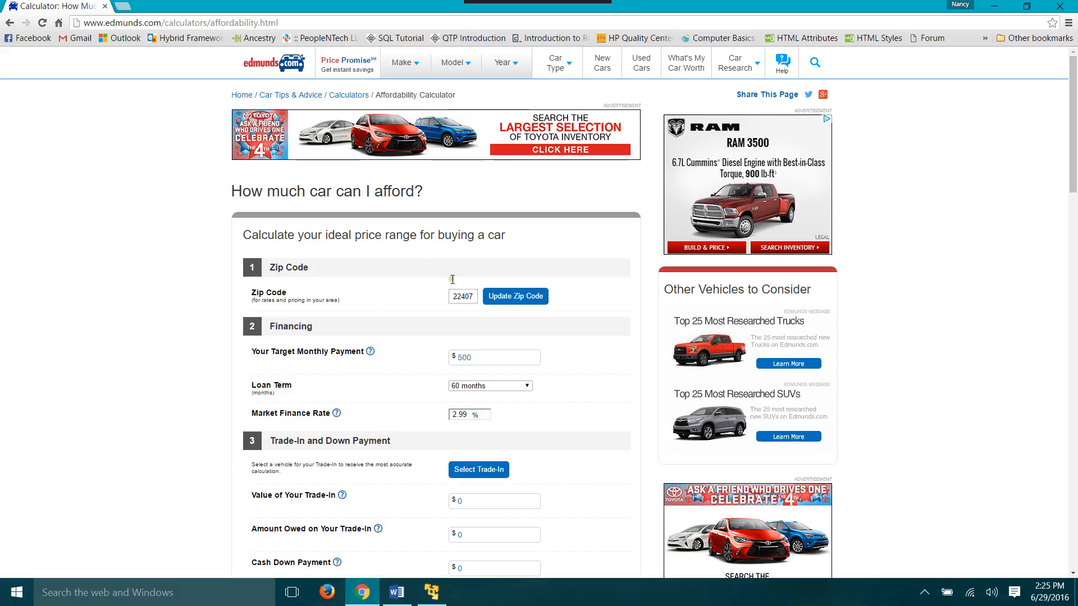
{"action": "scroll", "coordinate": [483, 348], "scroll_direction": "down", "scroll_amount": 2}
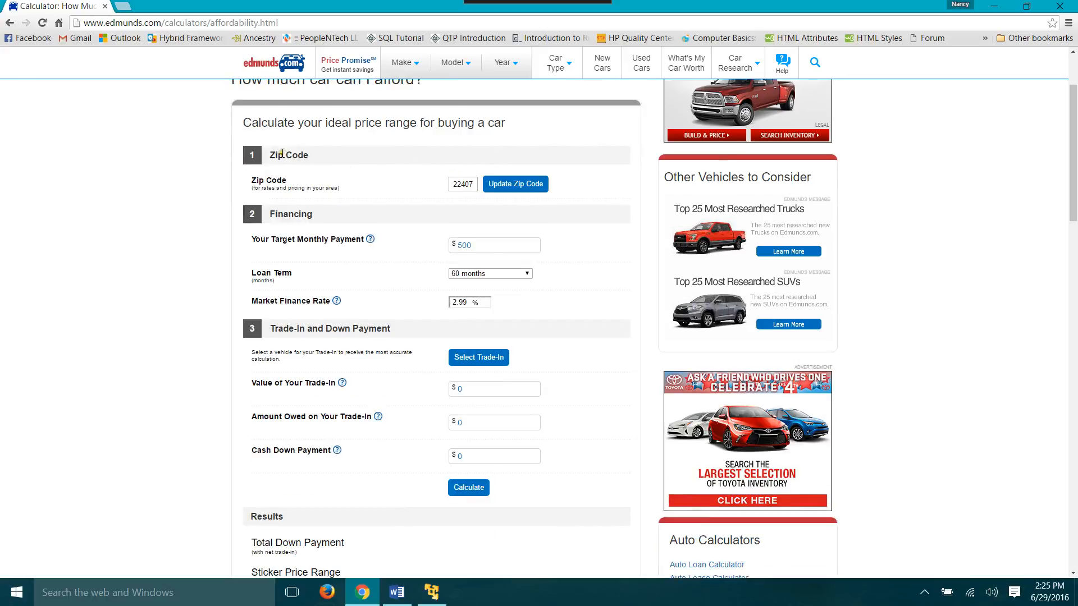
{"action": "left_click", "coordinate": [471, 184]}
{"action": "double_click", "coordinate": [472, 183]}
{"action": "type", "text": "64111"}
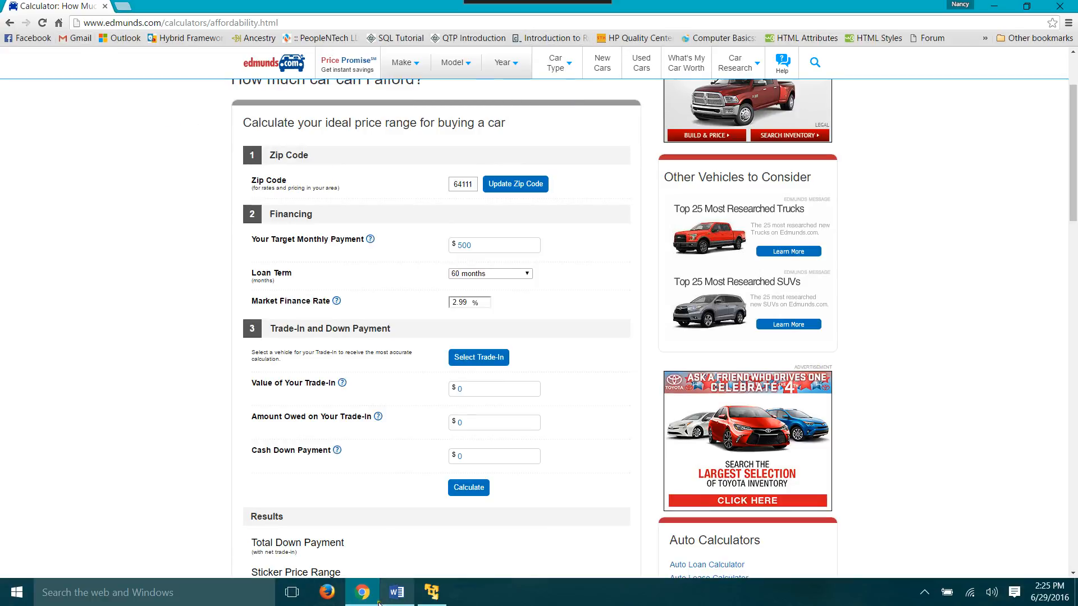
Step: Switch back to Quality Center and name the fifth design step "Step 5 - Enter Zip Code"
{"action": "left_click", "coordinate": [432, 592]}
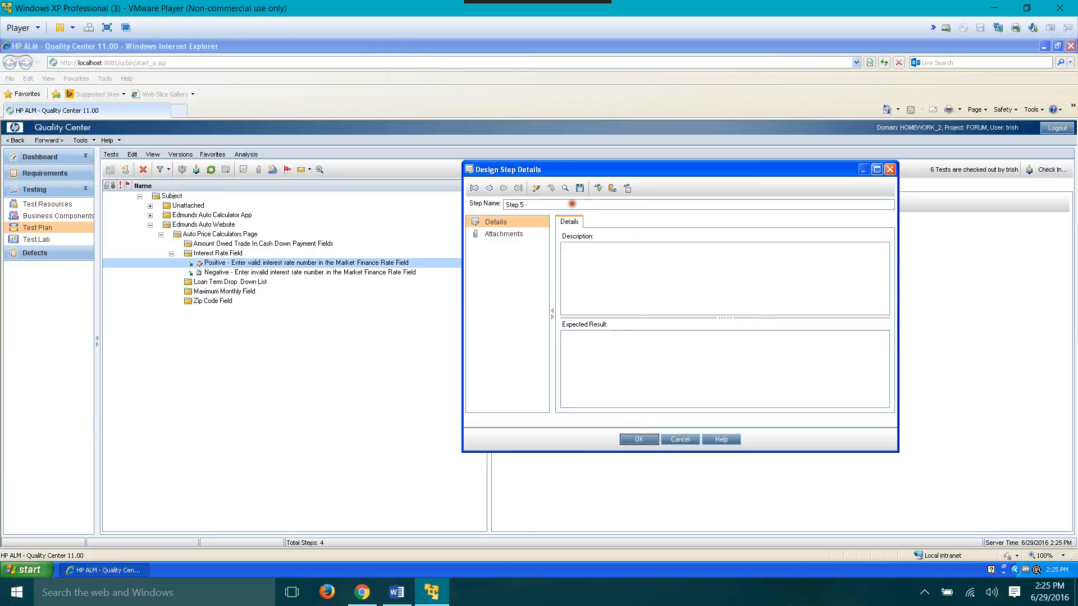
{"action": "type", "text": "Enter"}
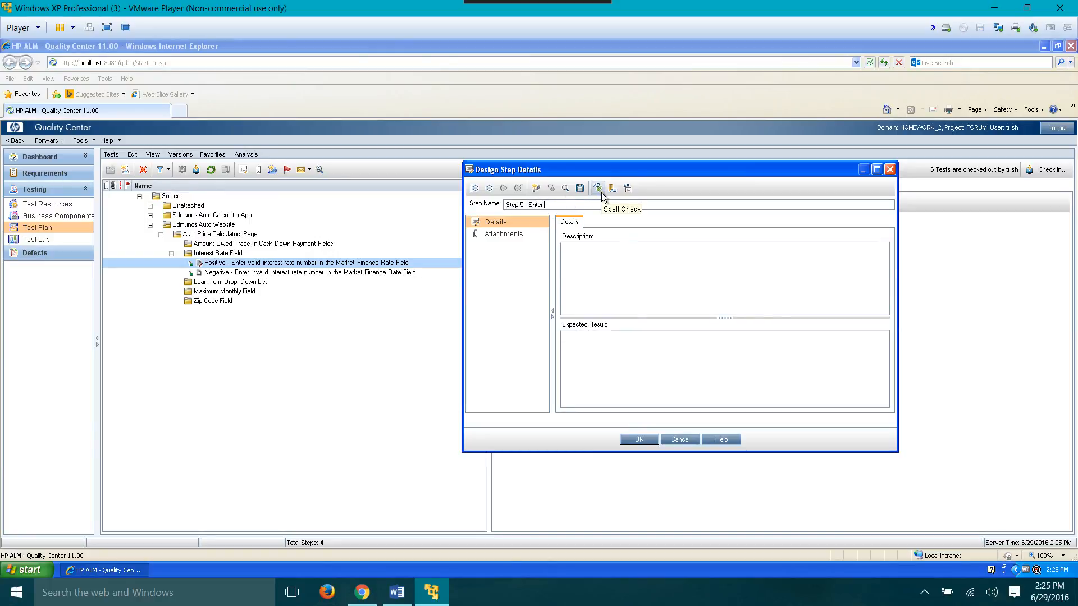
{"action": "type", "text": " Zip Code"}
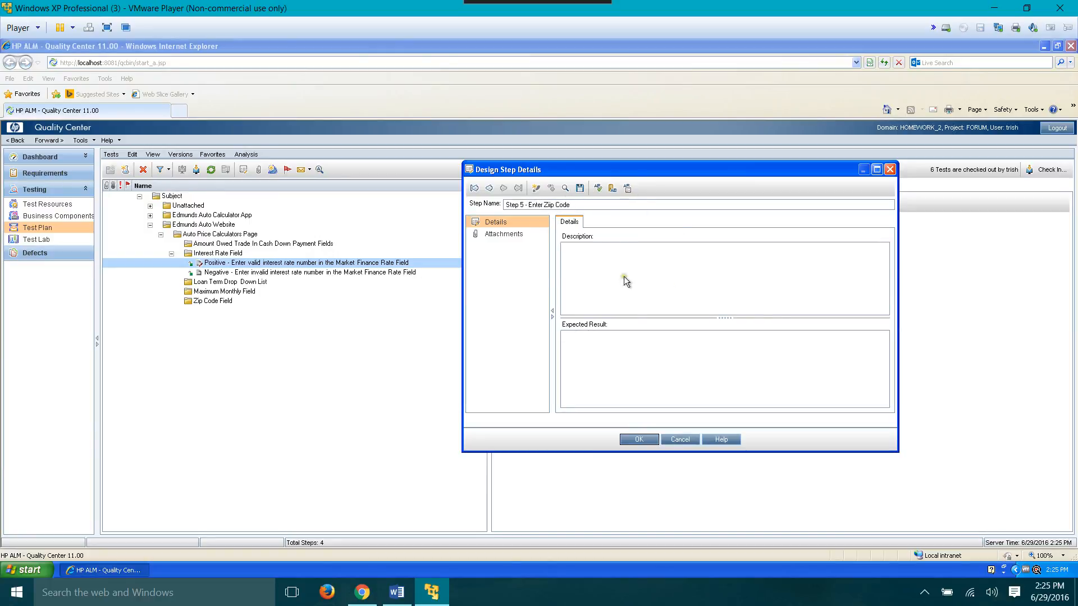
Step: Enter the Step 5 description "User will enter the Zip code 64111 in the Zip code field."
{"action": "left_click", "coordinate": [601, 263]}
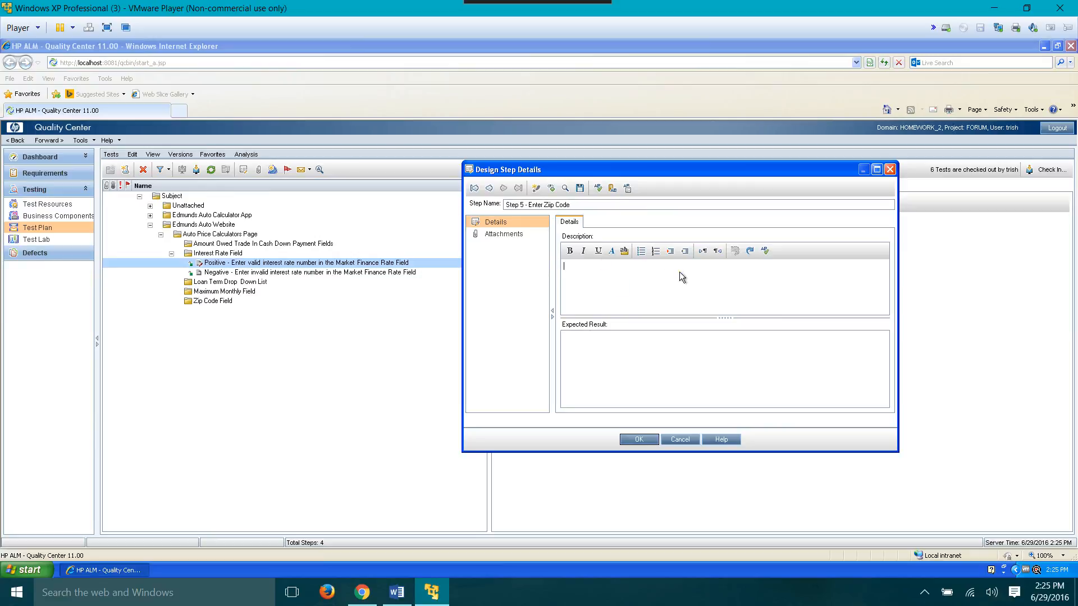
{"action": "type", "text": "User will enter the Zip code 64111 in the Zip code field."}
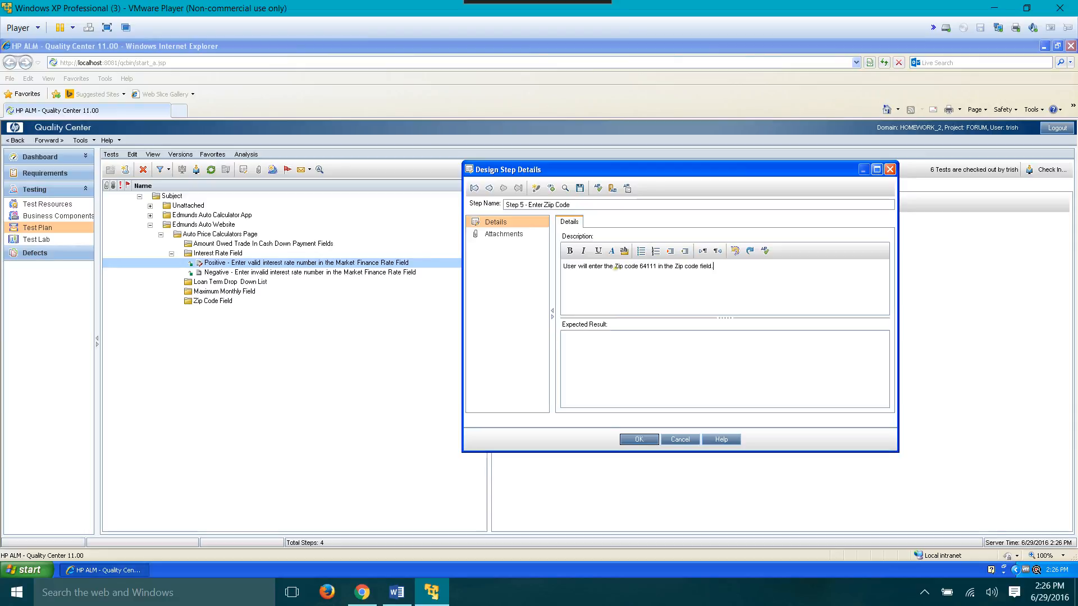
Step: Replace "the Zip code 64111" in the Step 5 description with the parameter "<<<zip code>>>"
{"action": "left_click", "coordinate": [615, 267]}
{"action": "left_click_drag", "start_coordinate": [615, 267], "coordinate": [657, 268]}
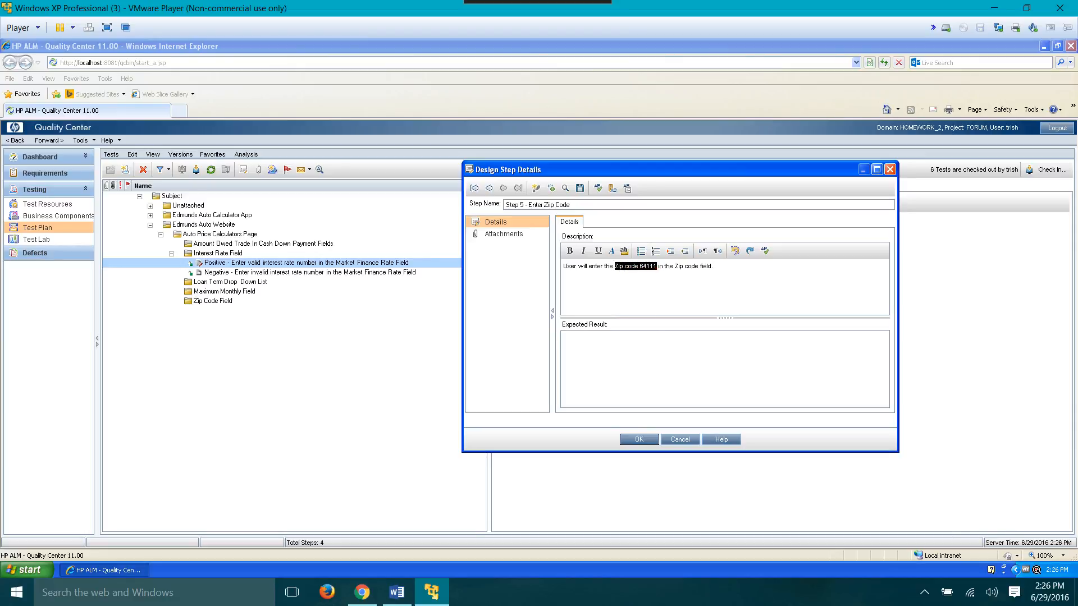
{"action": "key", "text": "BackSpace"}
{"action": "key", "text": "BackSpace"}
{"action": "key", "text": "BackSpace"}
{"action": "key", "text": "BackSpace"}
{"action": "key", "text": "BackSpace"}
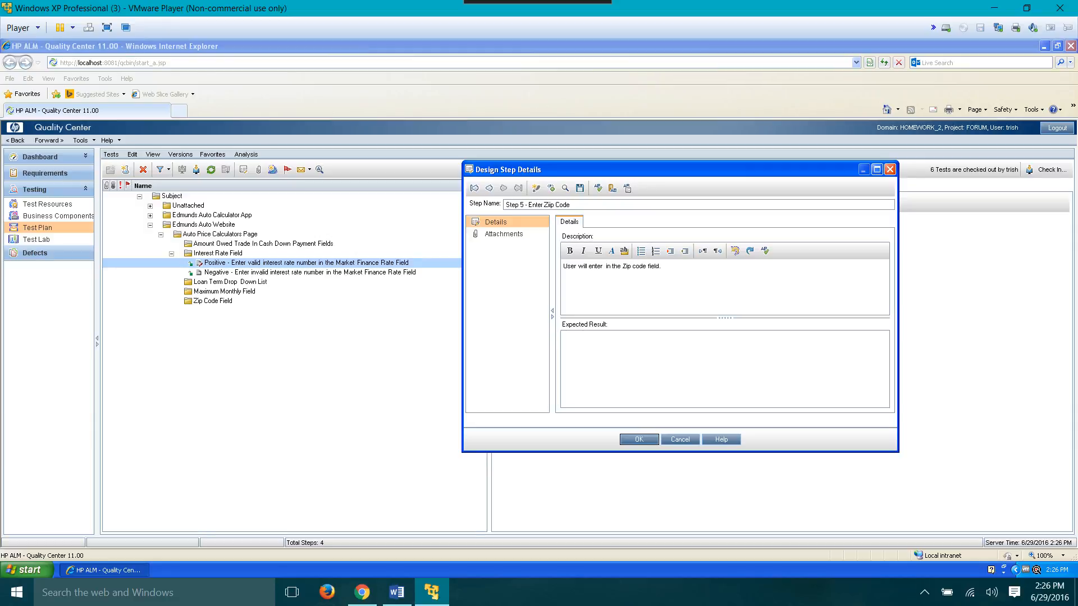
{"action": "type", "text": "<<<zip code>>>"}
{"action": "left_click", "coordinate": [627, 363]}
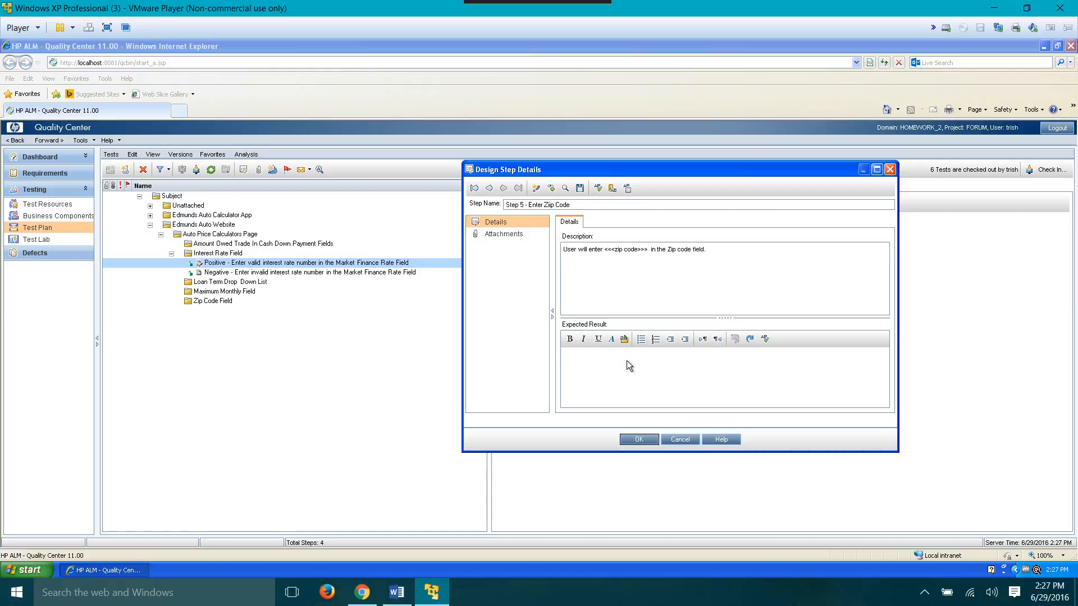
Step: Enter the Step 5 expected result stating that "<<<zip code>>>" is entered in the zip code field, and add a sixth design step
{"action": "type", "text": "<<<zip code>>> is entered in the Zcode field."}
{"action": "left_click", "coordinate": [536, 188]}
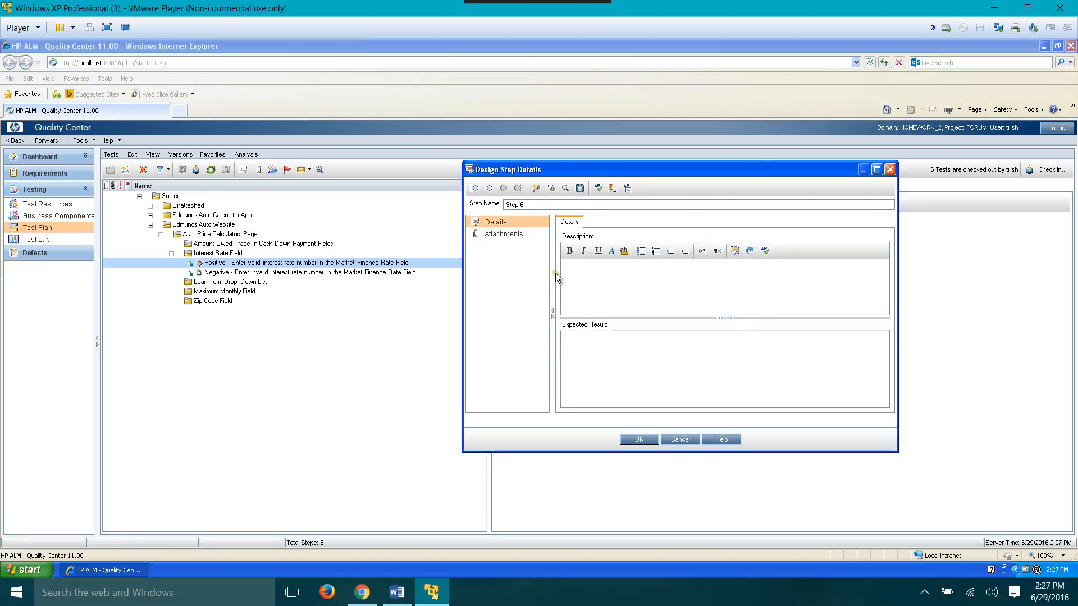
Step: Start the sixth design step's name, and in Chrome set the affordability calculator's loan term to 48 months
{"action": "left_click", "coordinate": [529, 205]}
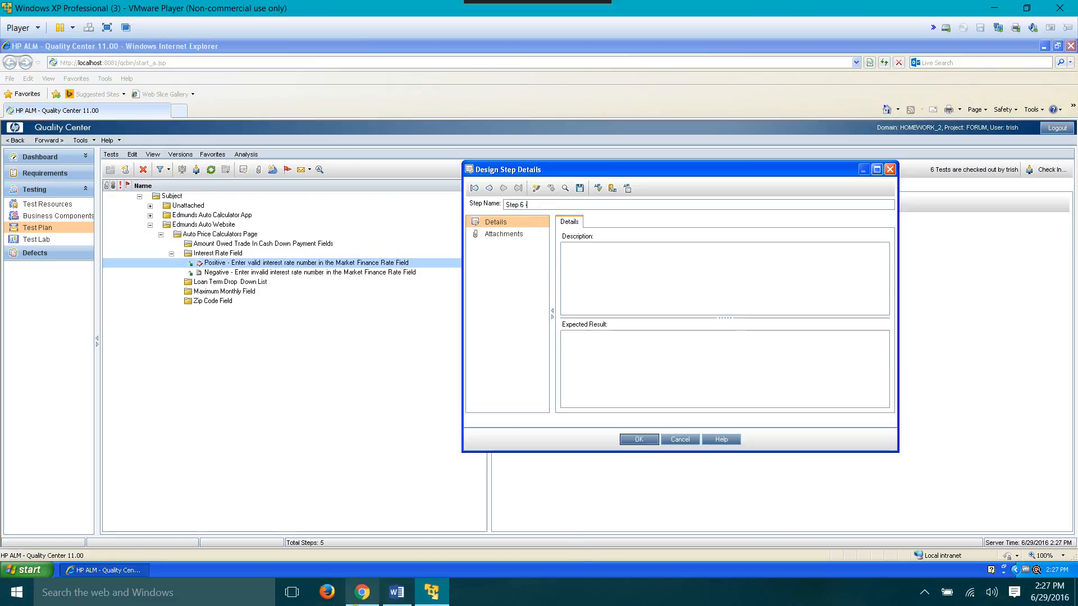
{"action": "left_click", "coordinate": [366, 601]}
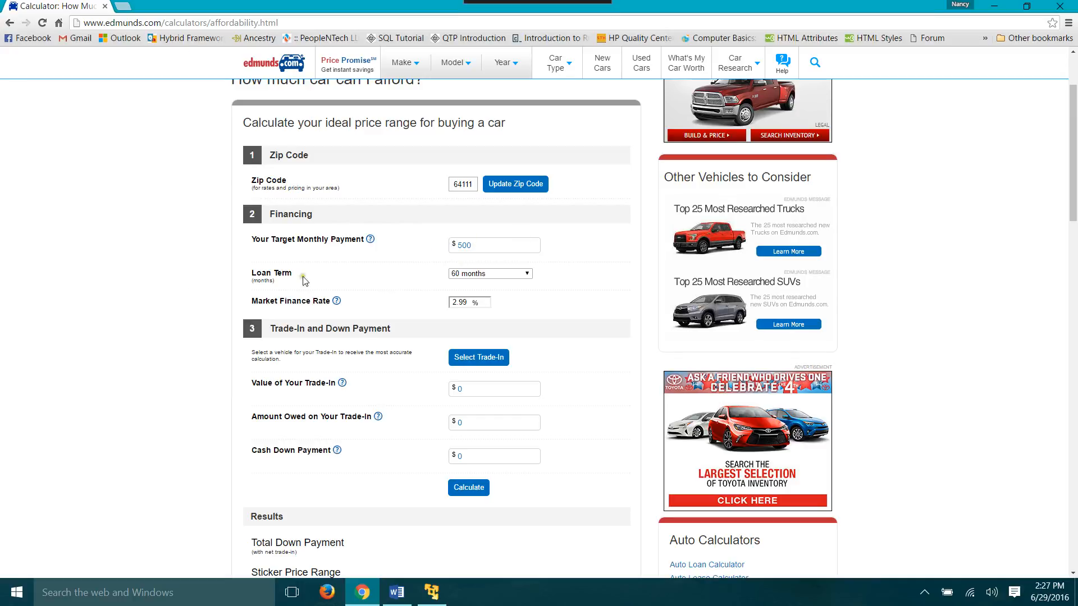
{"action": "left_click", "coordinate": [529, 274]}
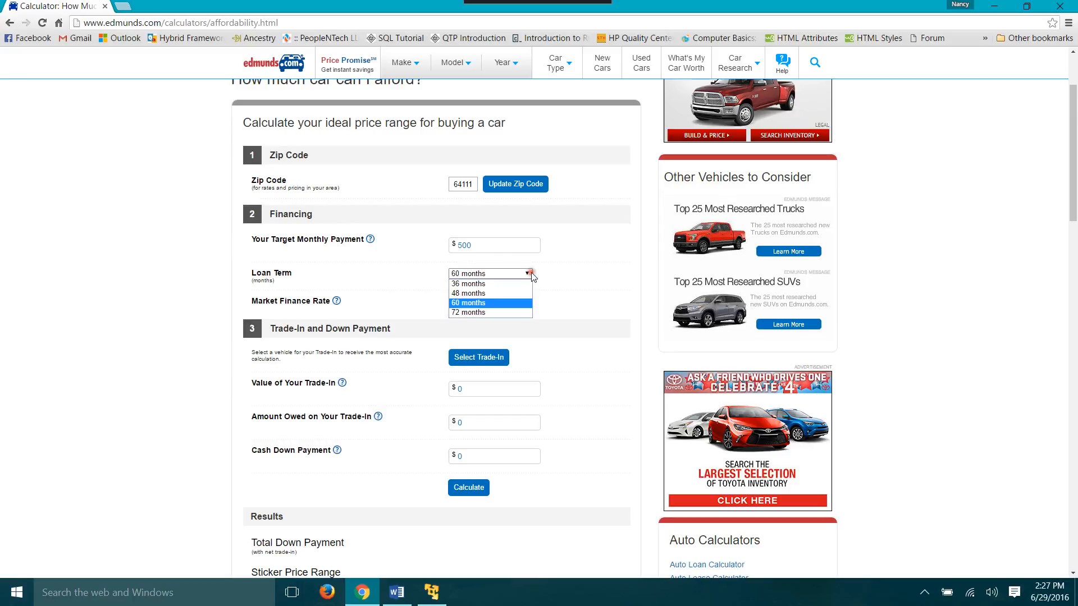
{"action": "left_click", "coordinate": [487, 294]}
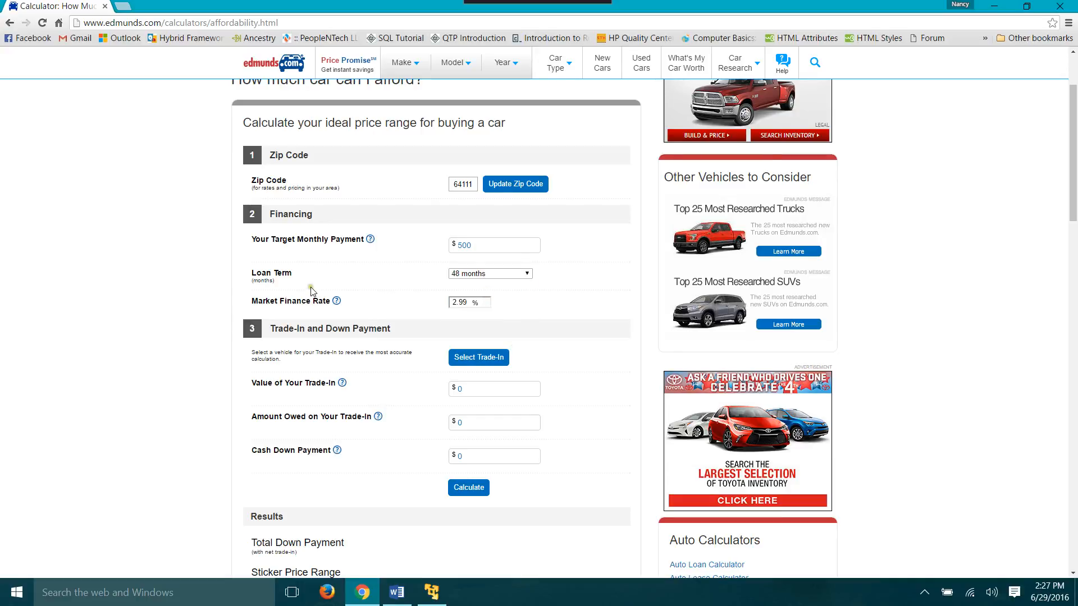
Step: Switch back to Quality Center and name the sixth design step "Step 6 - Select loan term from drop down list"
{"action": "left_click", "coordinate": [431, 593]}
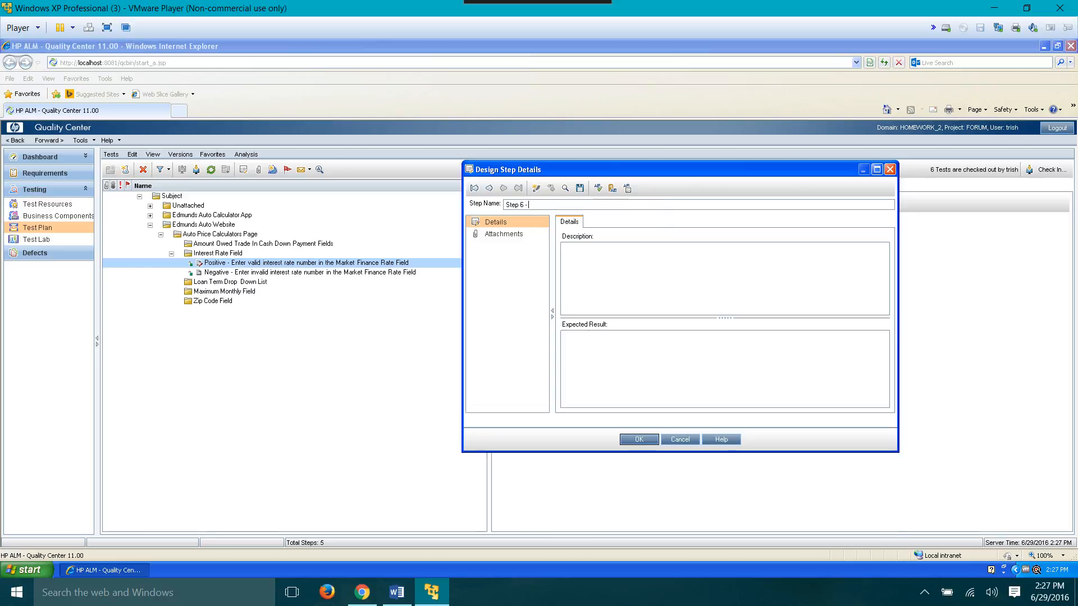
{"action": "type", "text": "ect loan term from drop down list"}
Step: Enter the Step 6 description "User will select 48 months from the Loan Term drop down list."
{"action": "left_click", "coordinate": [657, 289]}
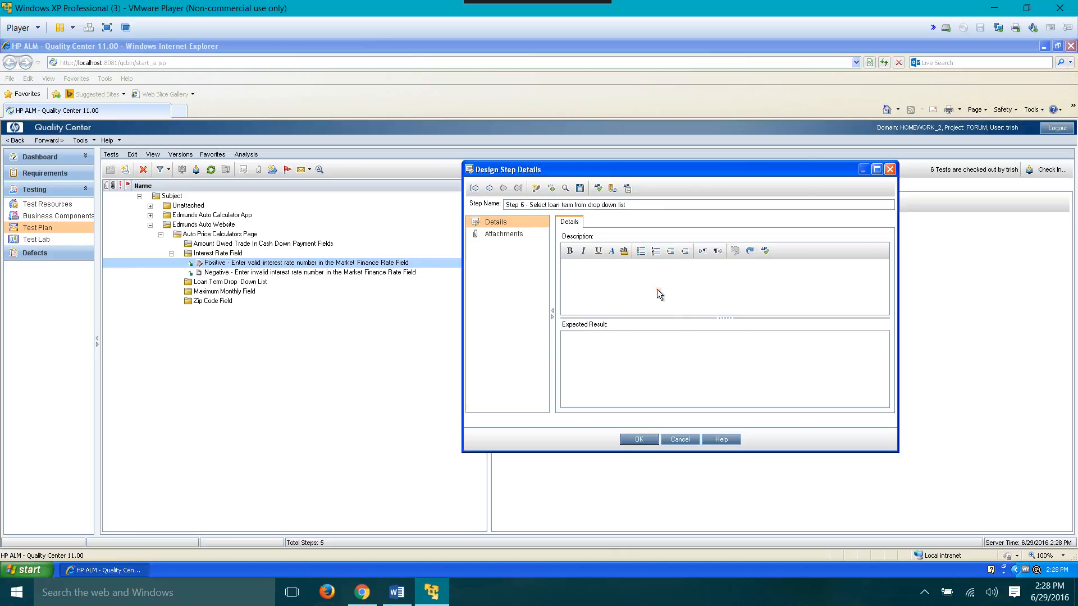
{"action": "type", "text": "User will select 48 months from the Loa"}
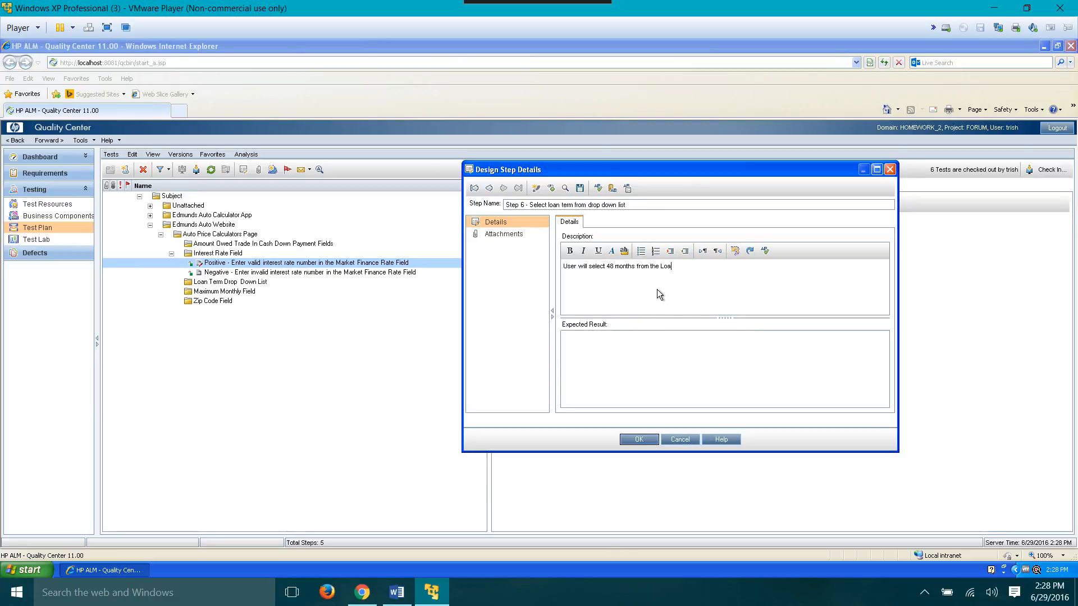
{"action": "type", "text": "n Term drop down list."}
Step: Enter the Step 6 expected result "48 months is selected from the Loan Term drop down list." and add a seventh design step
{"action": "left_click", "coordinate": [621, 377]}
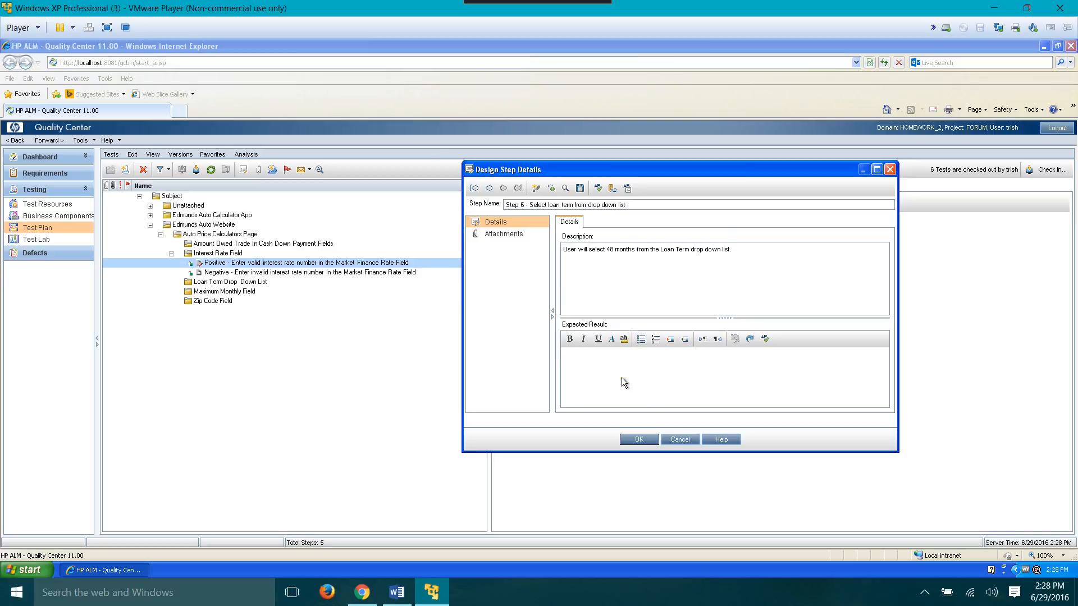
{"action": "type", "text": "48 months is selected from the Loan Term drop down list."}
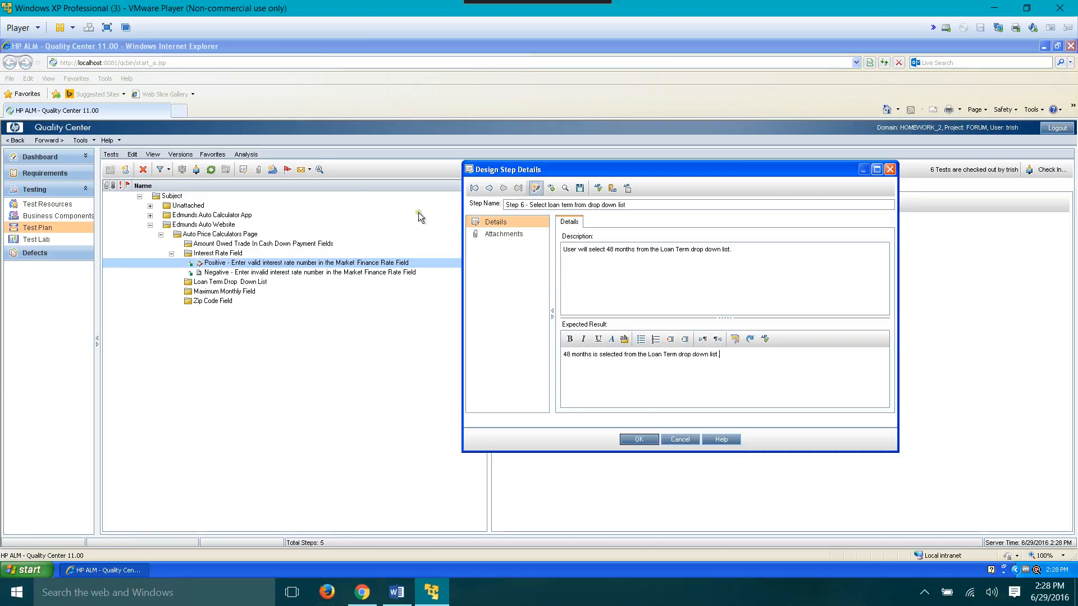
Step: Switch to Chrome and set the affordability calculator's market finance rate to 5.00
{"action": "left_click", "coordinate": [364, 599]}
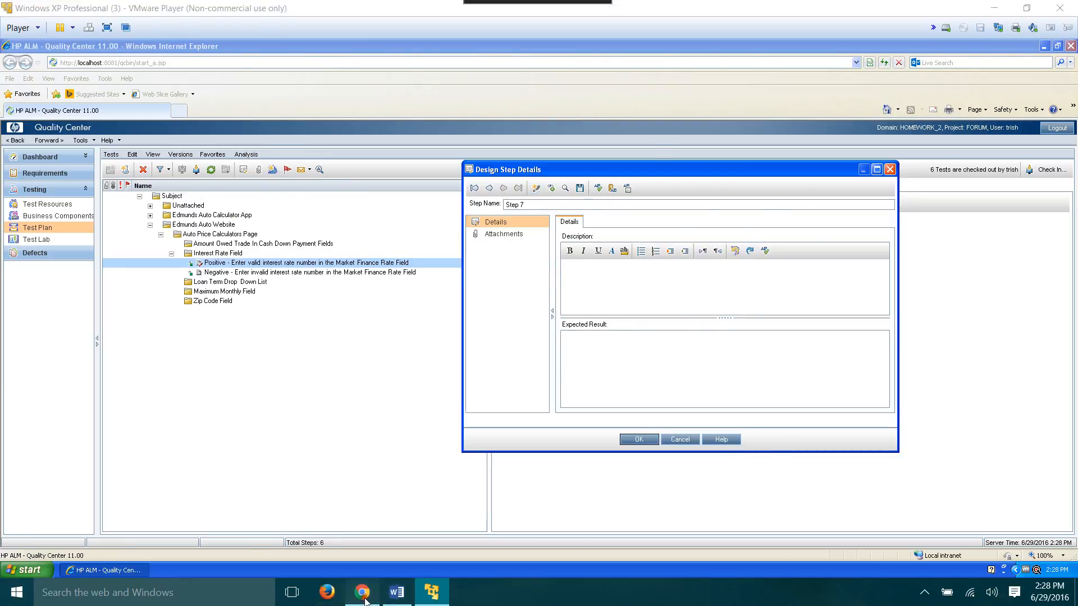
{"action": "scroll", "coordinate": [503, 320], "scroll_direction": "down", "scroll_amount": 1}
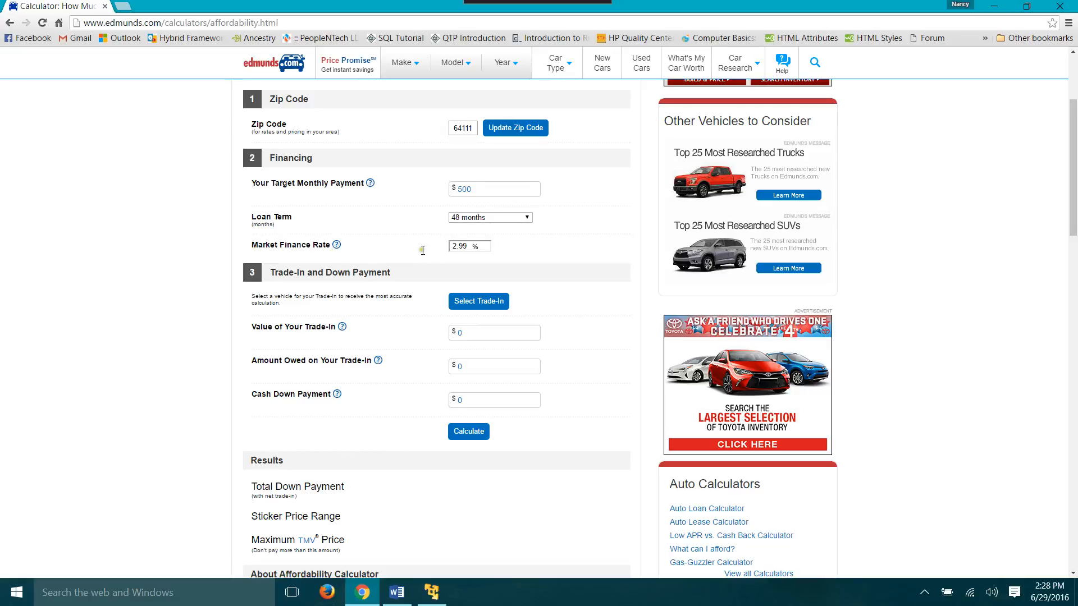
{"action": "double_click", "coordinate": [460, 250]}
{"action": "type", "text": "5.00"}
Step: Switch back to Quality Center and name the seventh design step "Step 7 - Enter valid number in the Market Finance Rate field"
{"action": "left_click", "coordinate": [422, 602]}
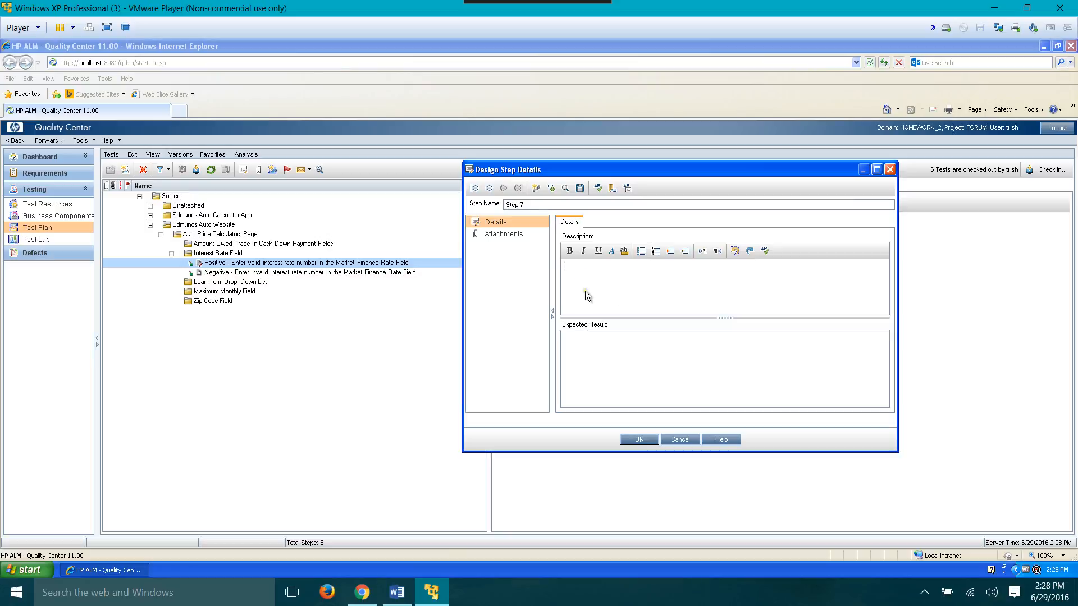
{"action": "left_click", "coordinate": [535, 191]}
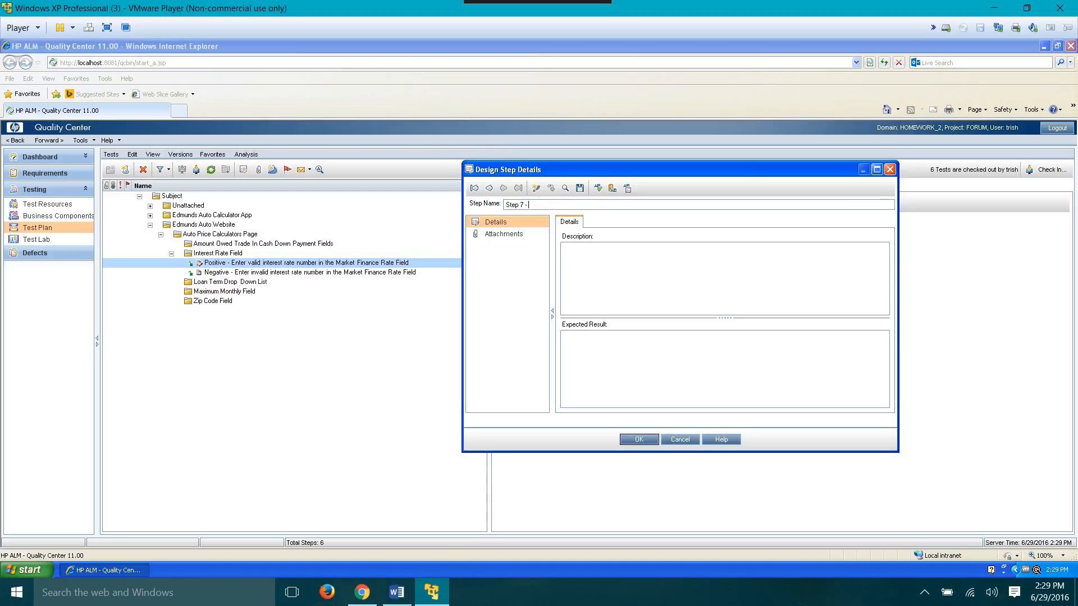
{"action": "type", "text": "- Enter"}
{"action": "type", "text": " nu"}
{"action": "type", "text": "valid number in the Marek"}
{"action": "key", "text": "BackSpace"}
{"action": "key", "text": "BackSpace"}
{"action": "type", "text": "ket Finance Rate fiel"}
Step: Enter the Step 7 description "User will enter the number 5.00 in the Market Finance Rate Field."
{"action": "left_click", "coordinate": [601, 280]}
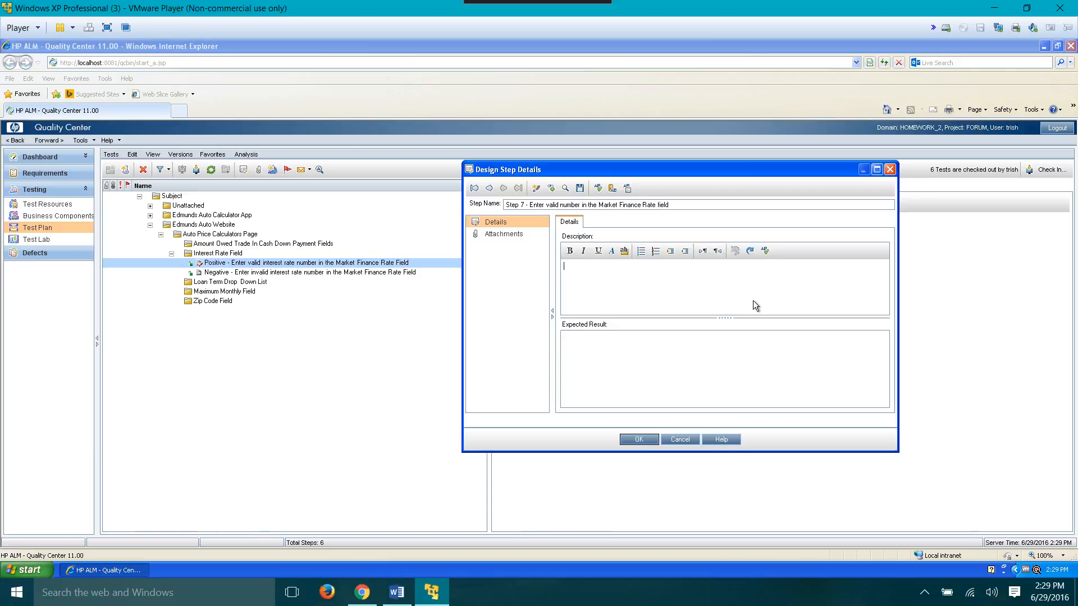
{"action": "type", "text": "User will enter the number 5.00"}
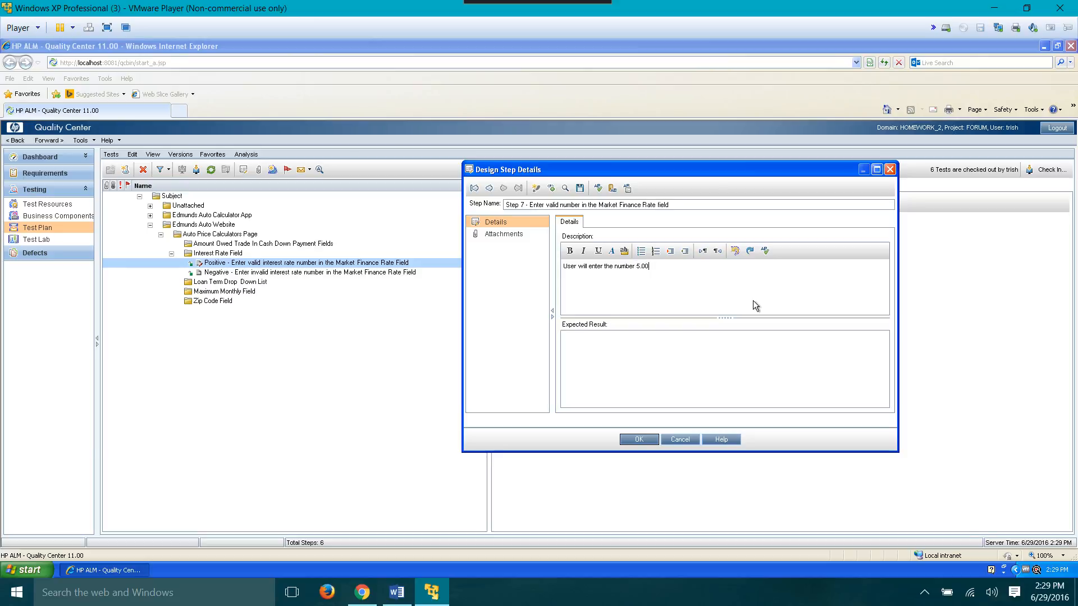
{"action": "type", "text": " in the Market Finance Rate Field."}
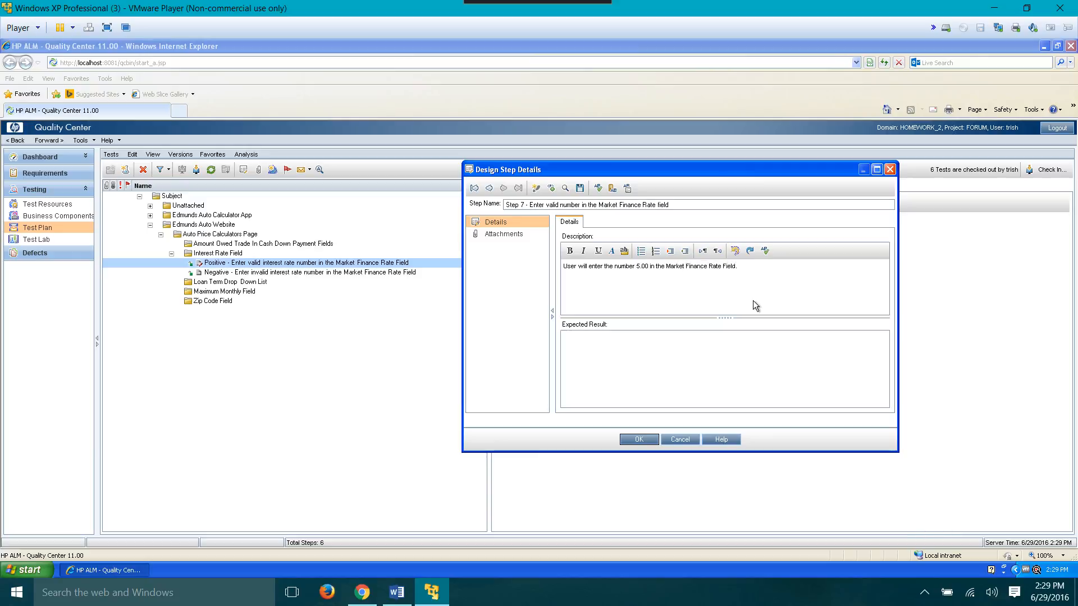
Step: Enter the Step 7 expected result "5.00 is entered in the Market Finance Rate Field." and add an eighth design step
{"action": "left_click", "coordinate": [645, 375]}
{"action": "type", "text": "5."}
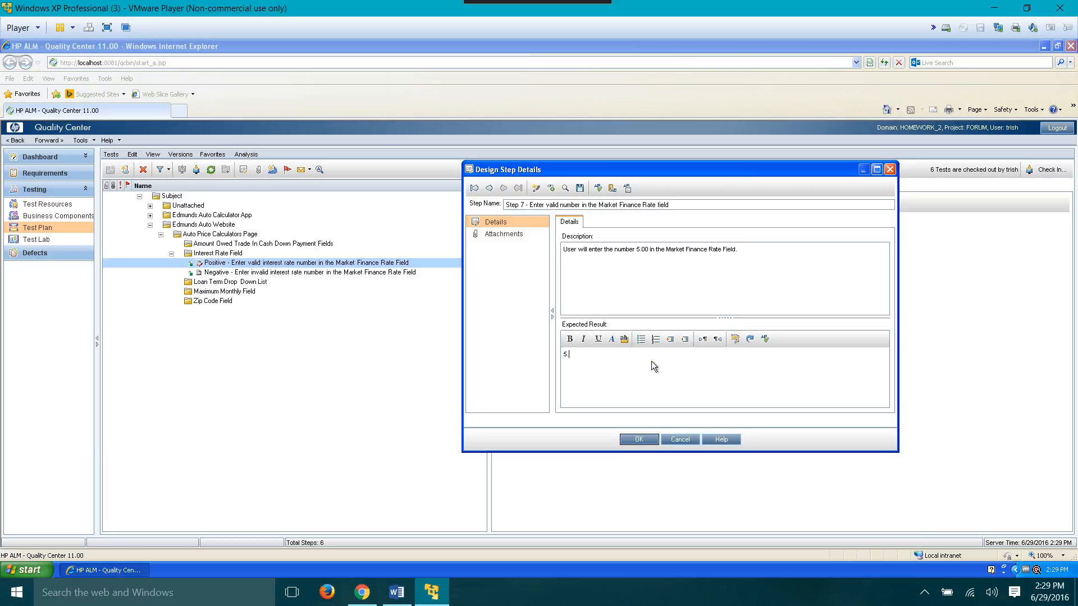
{"action": "type", "text": "00 is entered in the Market Financ"}
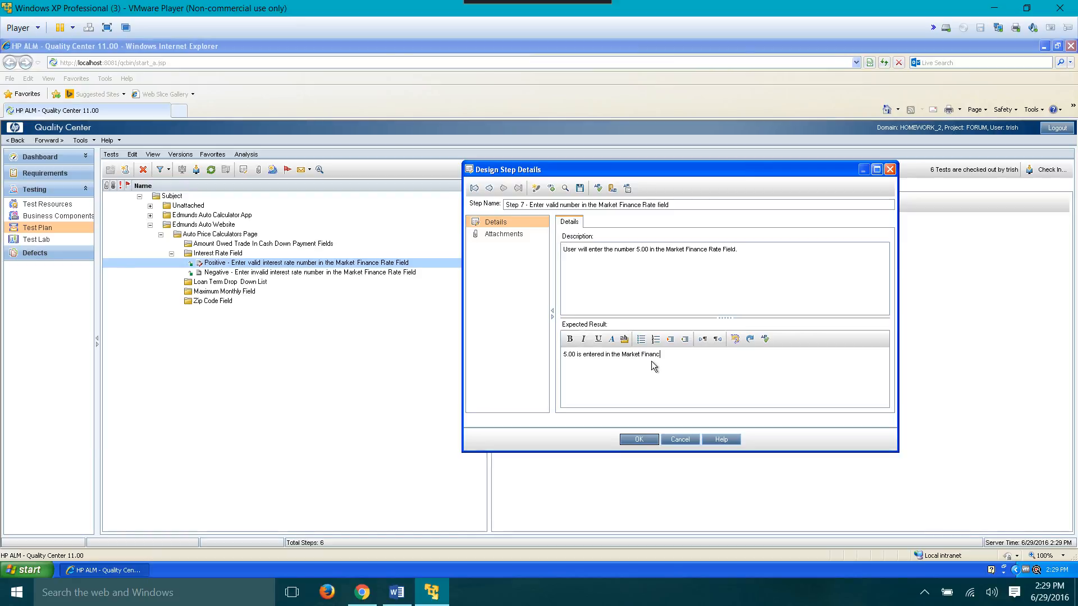
{"action": "type", "text": "e Rate Field."}
{"action": "left_click", "coordinate": [535, 189]}
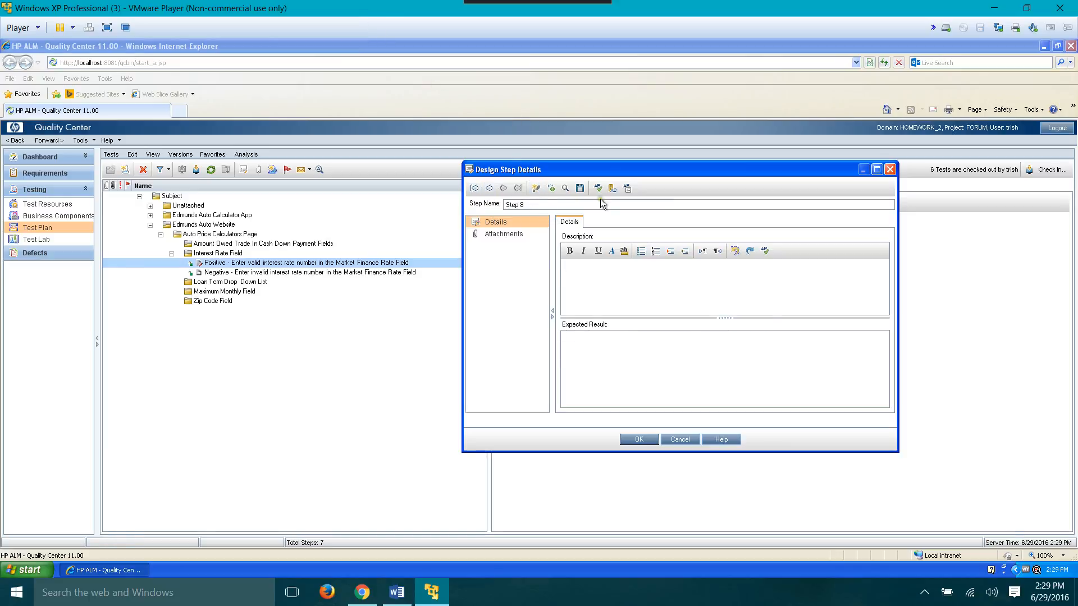
Step: Switch to Chrome and fill in the calculator's trade-in value as 5000, amount owed as 2000 and cash down payment as 1000
{"action": "left_click", "coordinate": [364, 596]}
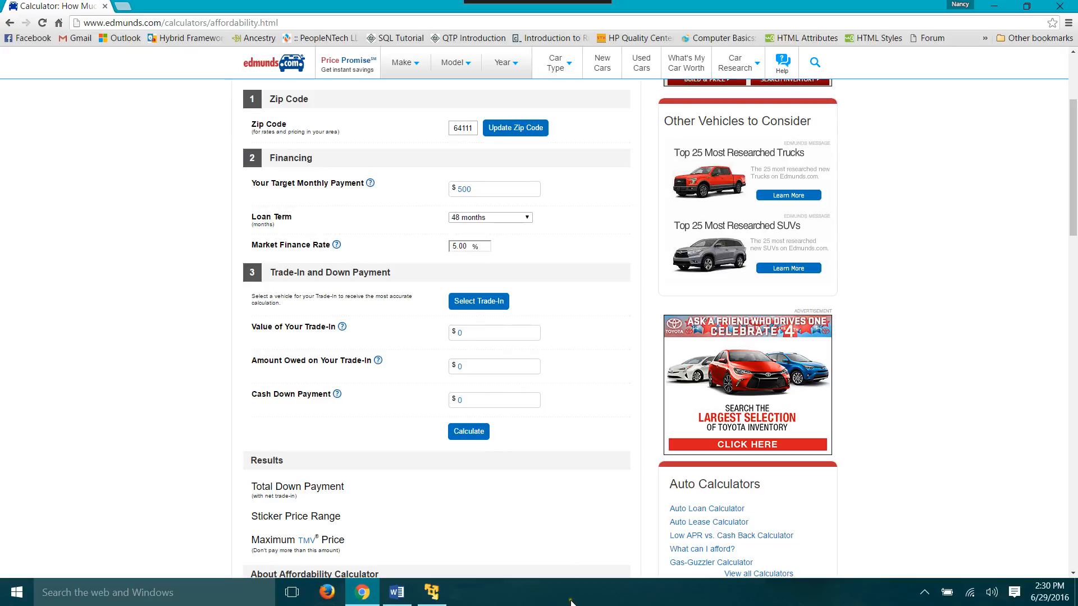
{"action": "left_click", "coordinate": [492, 337]}
{"action": "type", "text": "500"}
{"action": "left_click", "coordinate": [486, 348]}
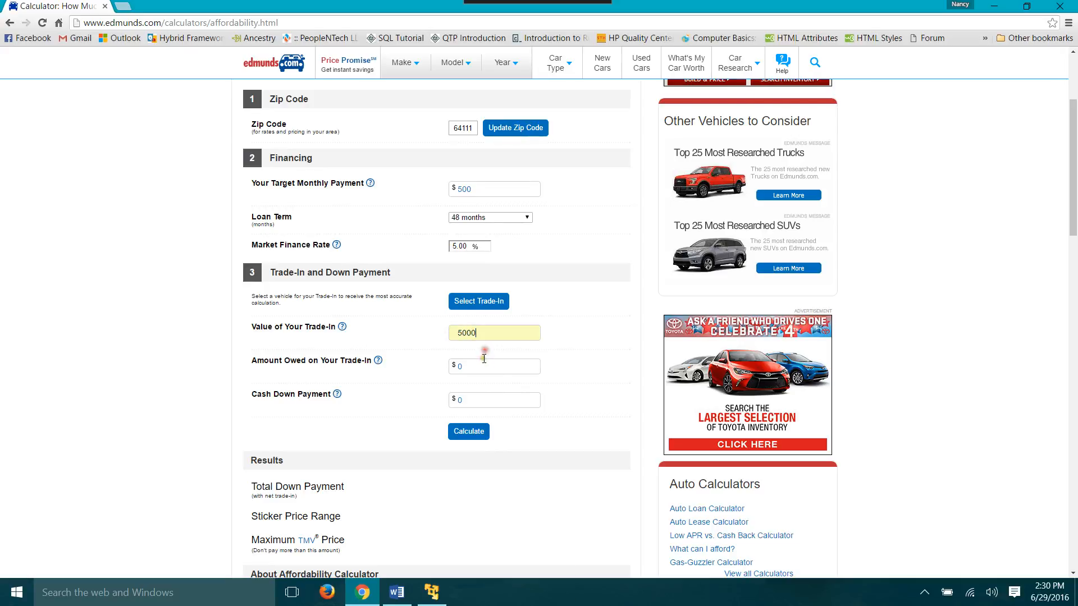
{"action": "left_click", "coordinate": [477, 366]}
{"action": "type", "text": "2000"}
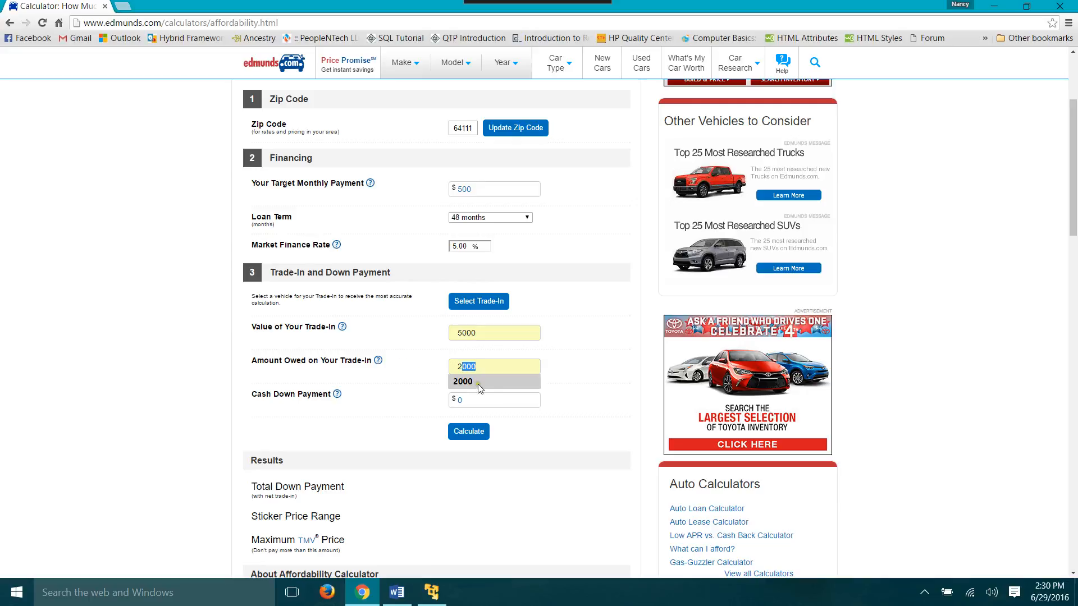
{"action": "left_click", "coordinate": [466, 382]}
{"action": "left_click", "coordinate": [453, 401]}
{"action": "type", "text": "1000"}
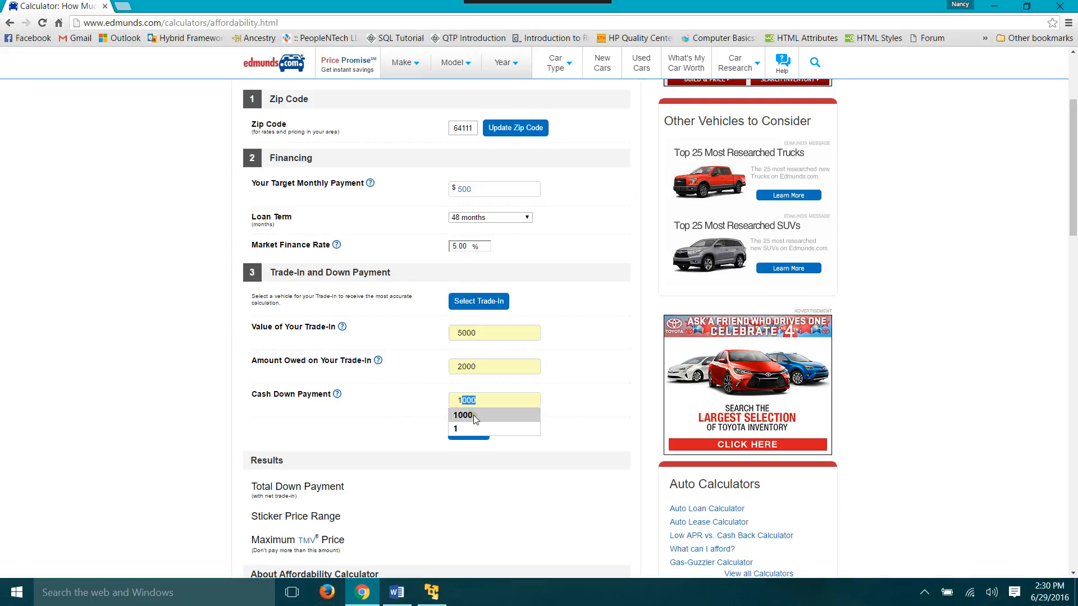
{"action": "left_click", "coordinate": [474, 415]}
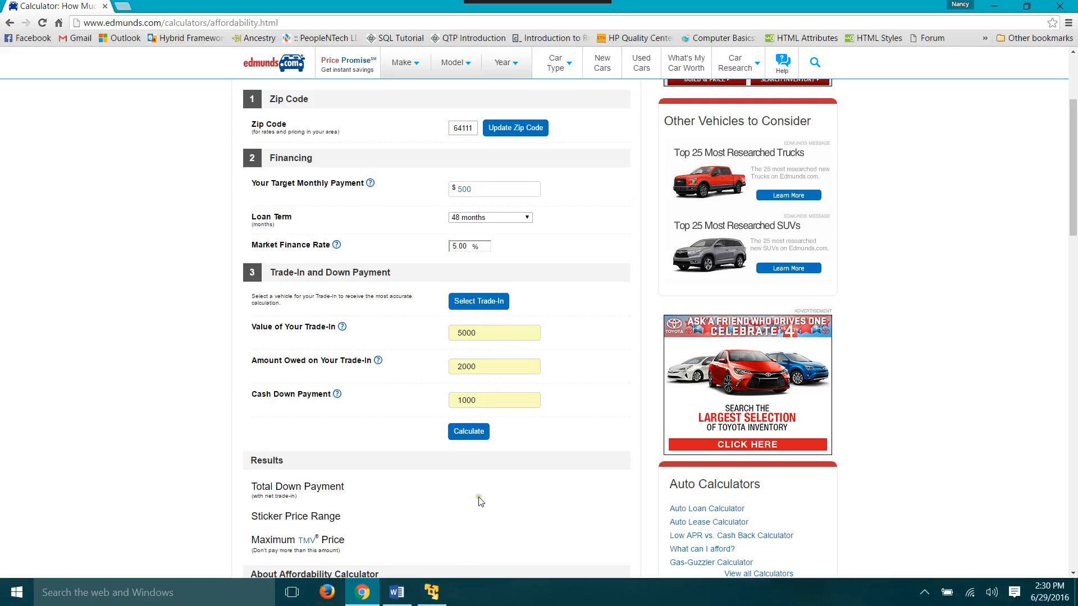
Step: Switch back to Quality Center and name the eighth design step "Step 8 - Enter amount of Value of Trade In"
{"action": "left_click", "coordinate": [430, 597]}
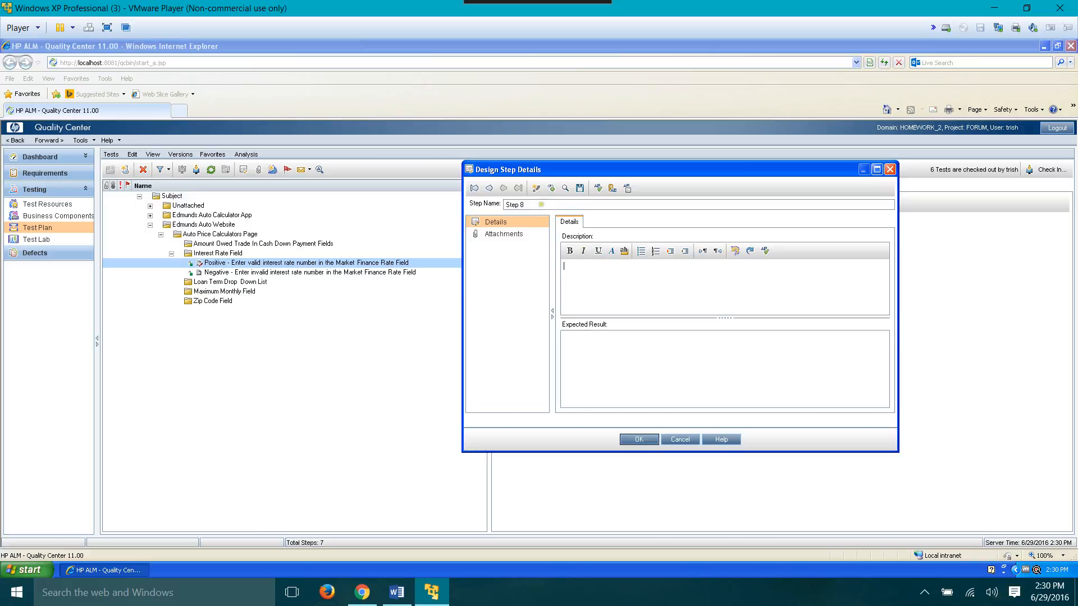
{"action": "left_click", "coordinate": [540, 205]}
{"action": "left_click", "coordinate": [540, 205]}
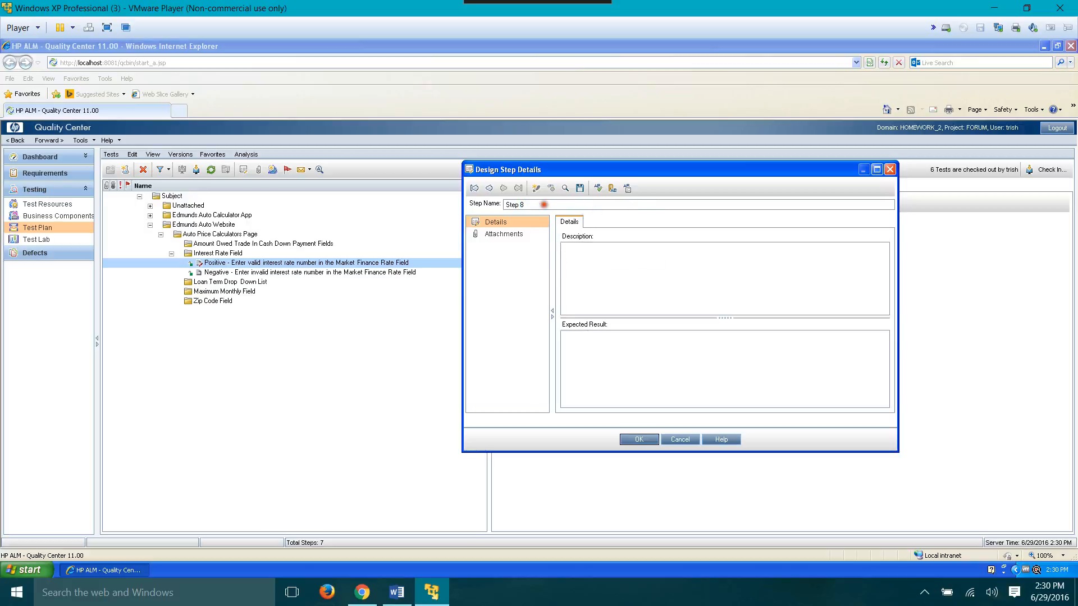
{"action": "type", "text": "- Enter amount of"}
{"action": "left_click", "coordinate": [430, 596]}
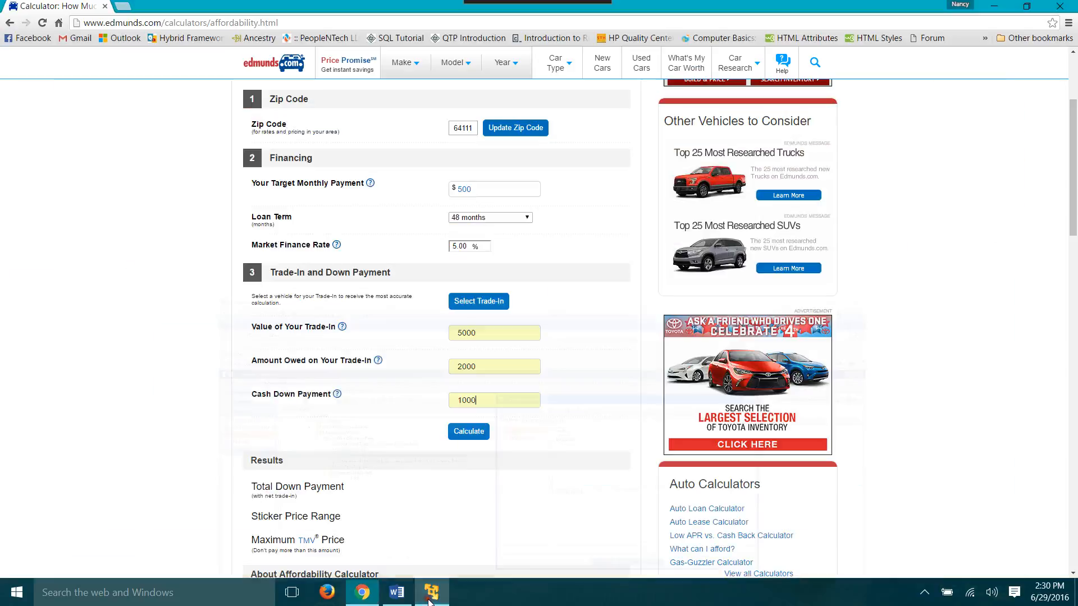
{"action": "left_click", "coordinate": [430, 596]}
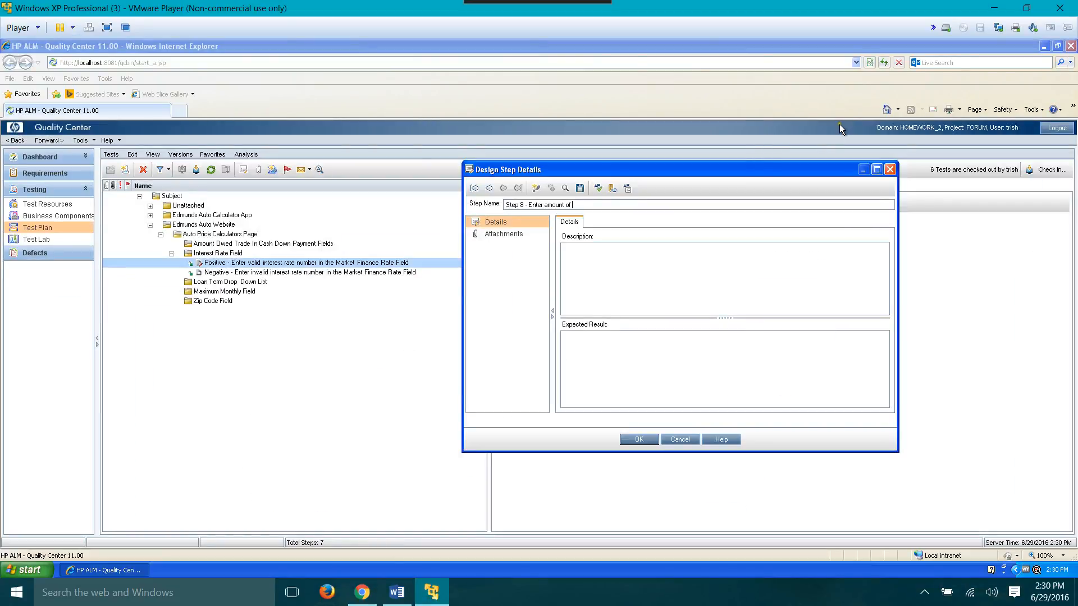
{"action": "type", "text": "Value of "}
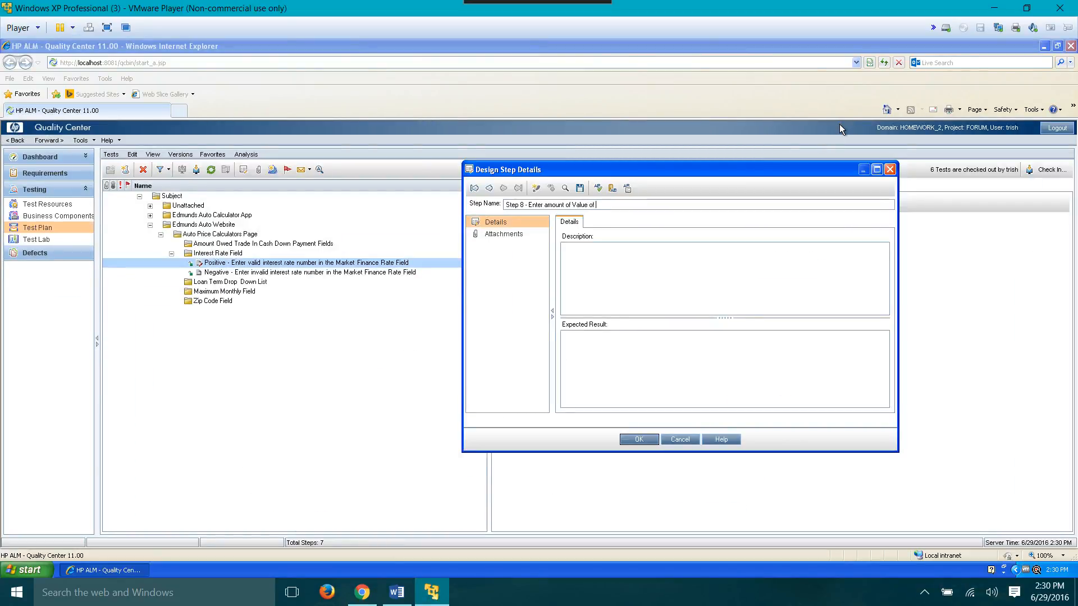
{"action": "type", "text": "Trade In"}
Step: Enter the Step 8 description "User will enter the number 5000 in the Value of Trade in Field."
{"action": "left_click", "coordinate": [653, 289]}
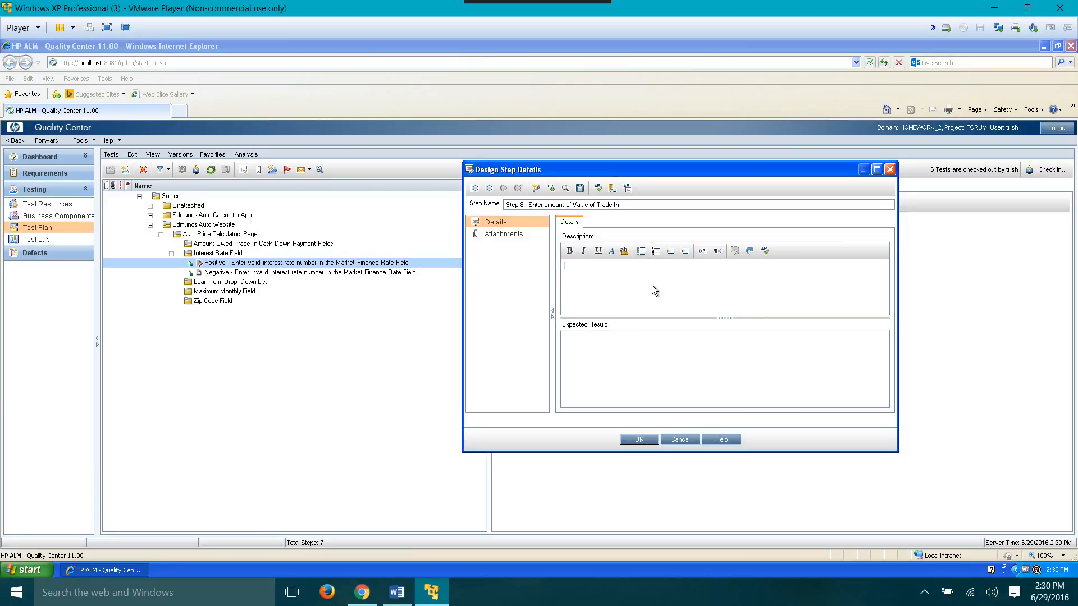
{"action": "type", "text": "user wil"}
{"action": "key", "text": "BackSpace"}
{"action": "key", "text": "BackSpace"}
{"action": "key", "text": "BackSpace"}
{"action": "key", "text": "BackSpace"}
{"action": "key", "text": "BackSpace"}
{"action": "key", "text": "BackSpace"}
{"action": "key", "text": "BackSpace"}
{"action": "key", "text": "BackSpace"}
{"action": "type", "text": "User wi"}
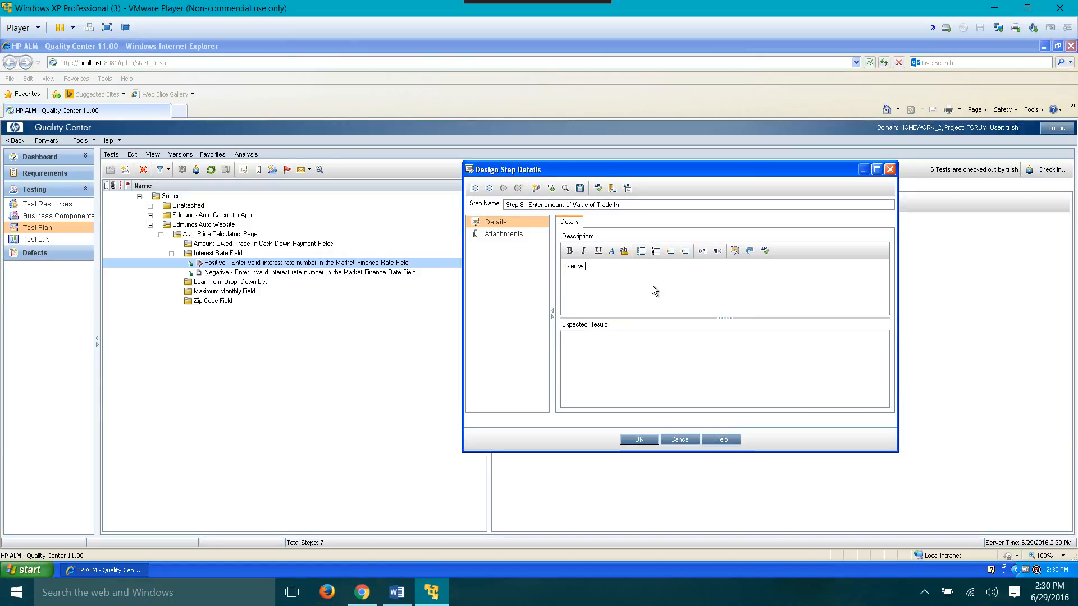
{"action": "type", "text": "ll enter the number 5000 in the Value of"}
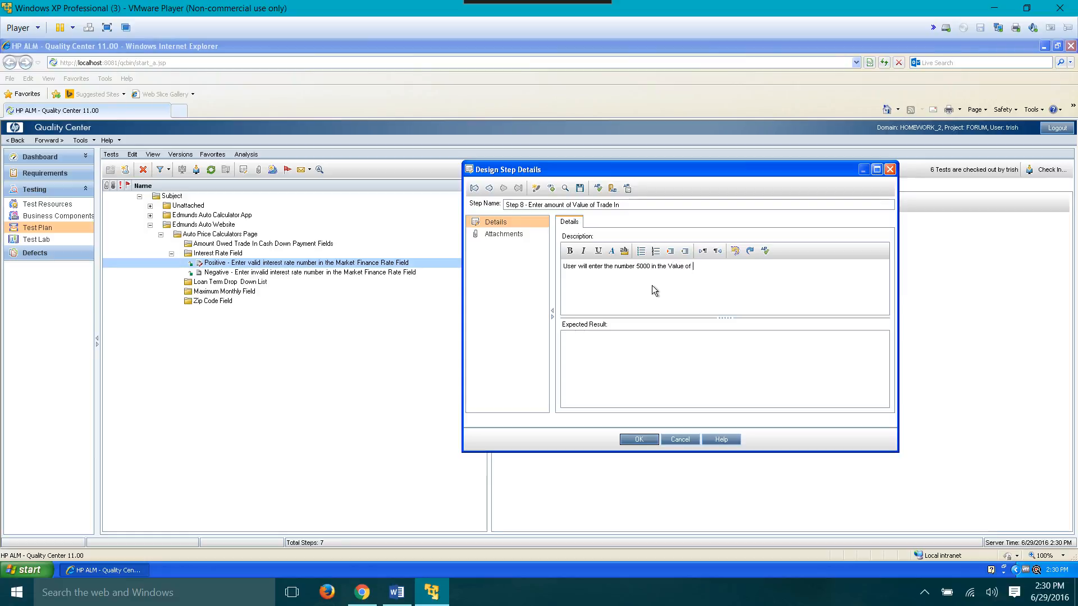
{"action": "type", "text": "Trad"}
{"action": "type", "text": "Fiedl"}
{"action": "key", "text": "BackSpace"}
{"action": "key", "text": "BackSpace"}
{"action": "type", "text": "ld."}
{"action": "left_click", "coordinate": [640, 266]}
{"action": "type", "text": ","}
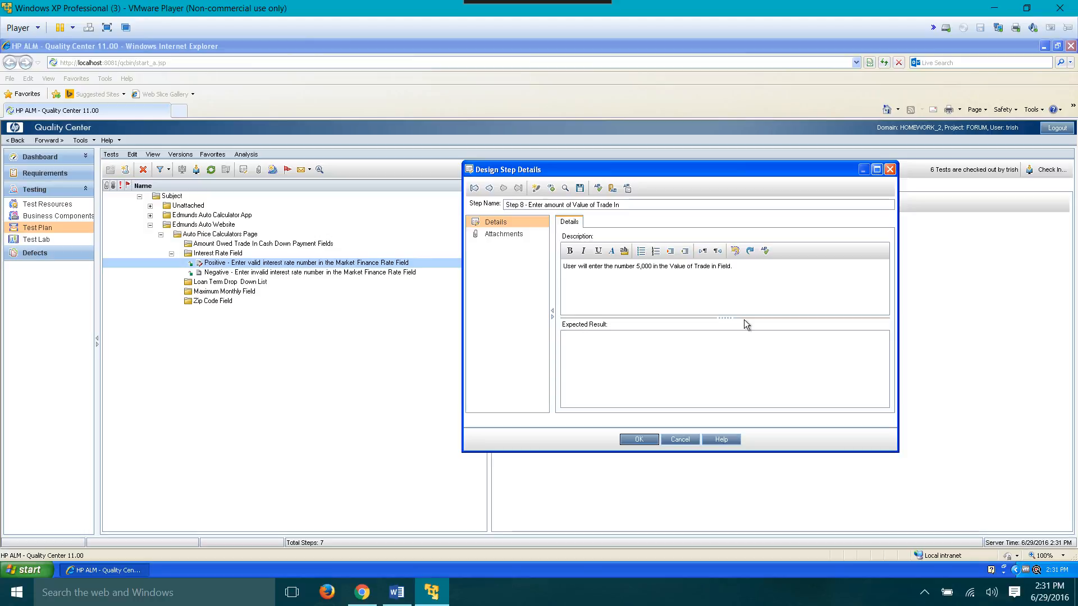
{"action": "key", "text": "BackSpace"}
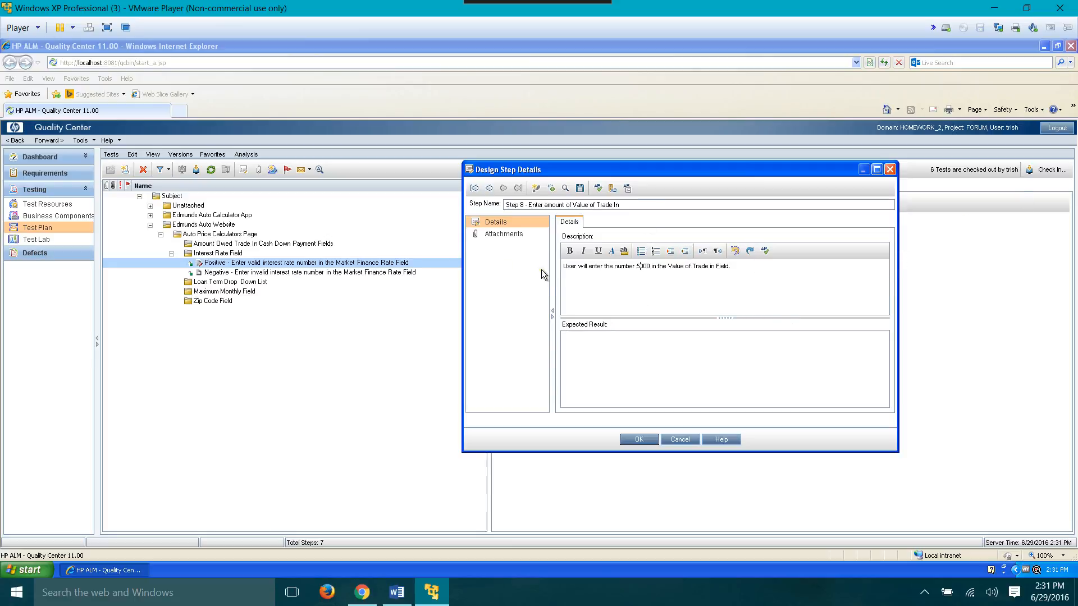
Step: Enter the Step 8 expected result "5000 is entered in the Value of Trade In Field." and add a ninth design step
{"action": "left_click", "coordinate": [638, 268]}
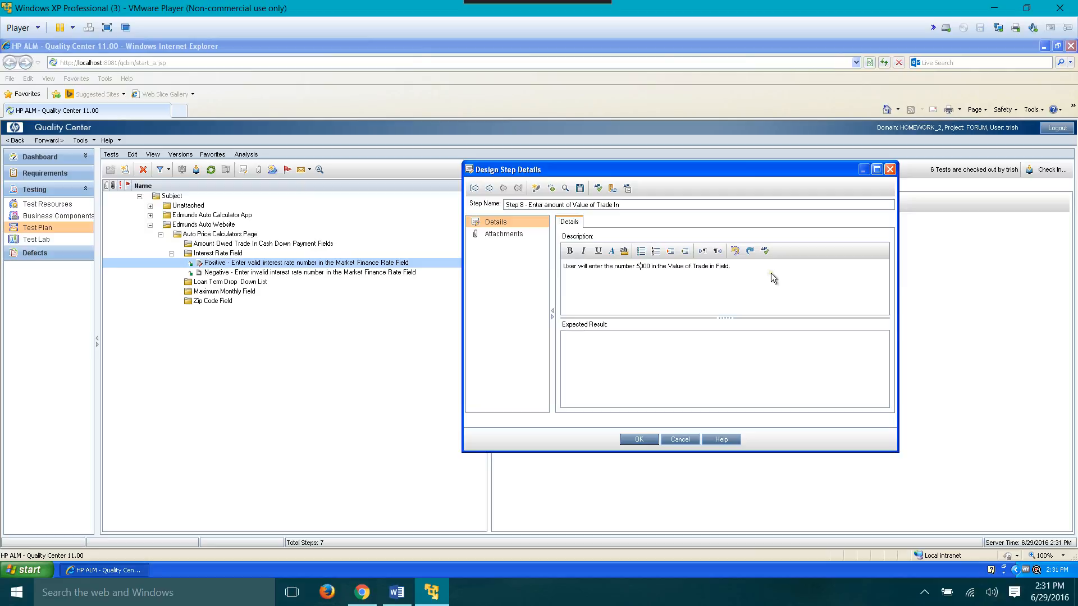
{"action": "left_click", "coordinate": [626, 359]}
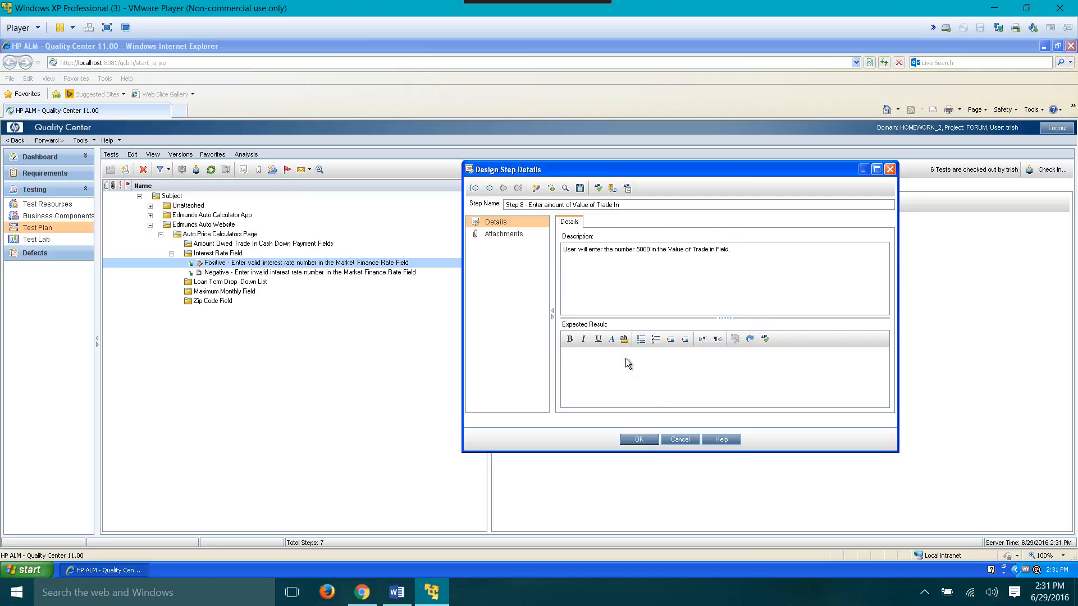
{"action": "type", "text": "5000 is en;tered in the Val"}
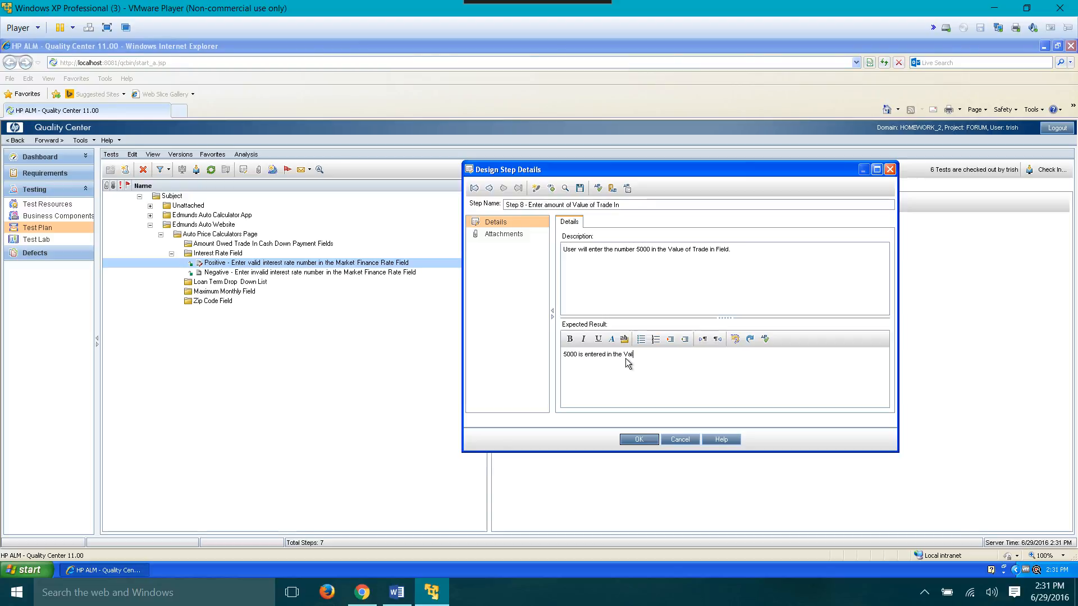
{"action": "type", "text": "ue of Trade In "}
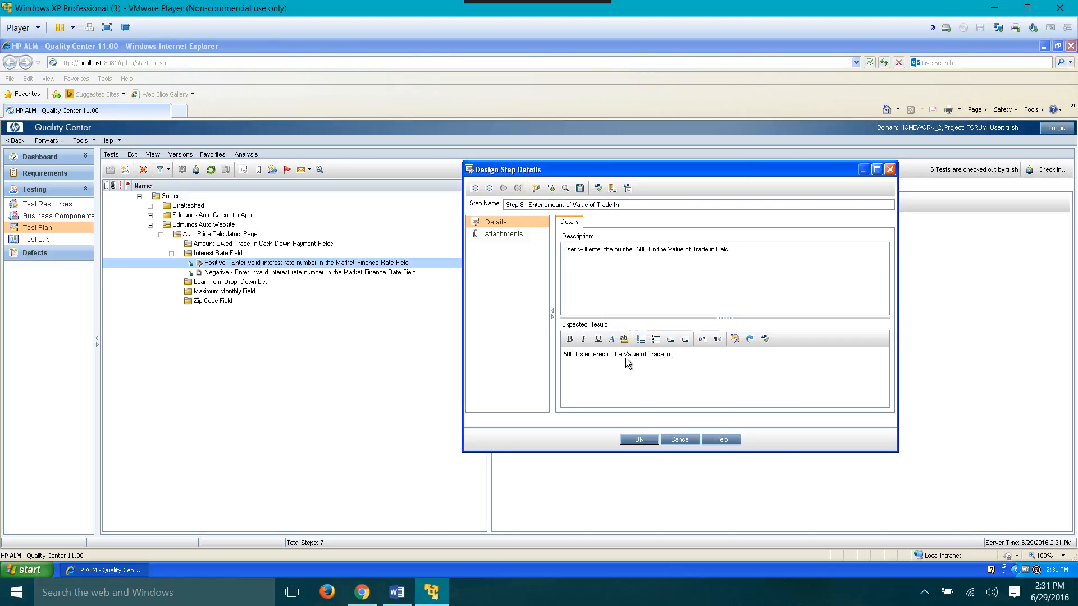
{"action": "type", "text": "Fied"}
{"action": "type", "text": "ld."}
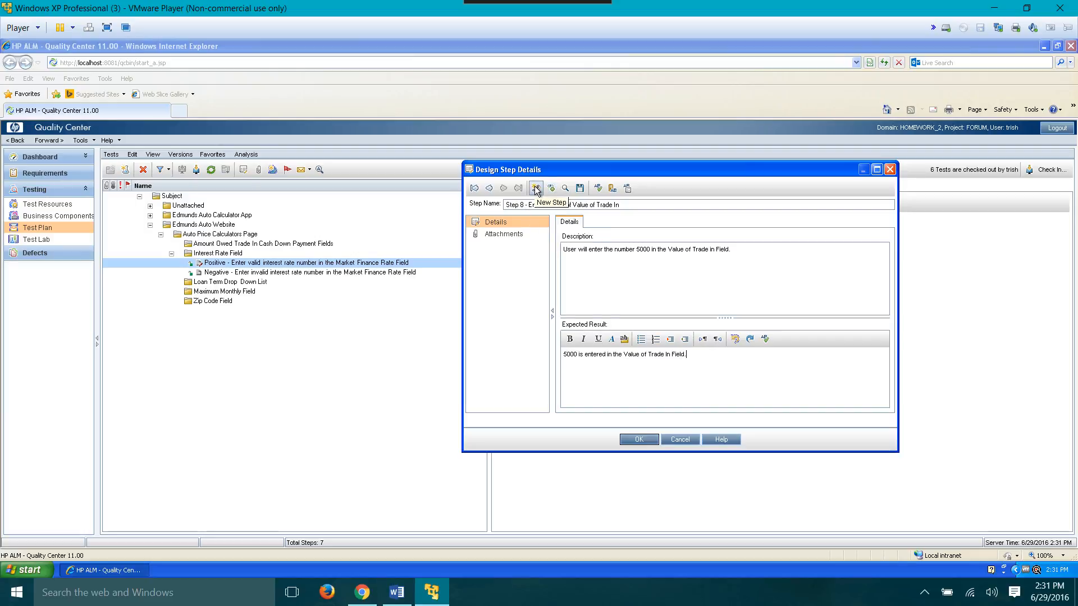
{"action": "left_click", "coordinate": [536, 189]}
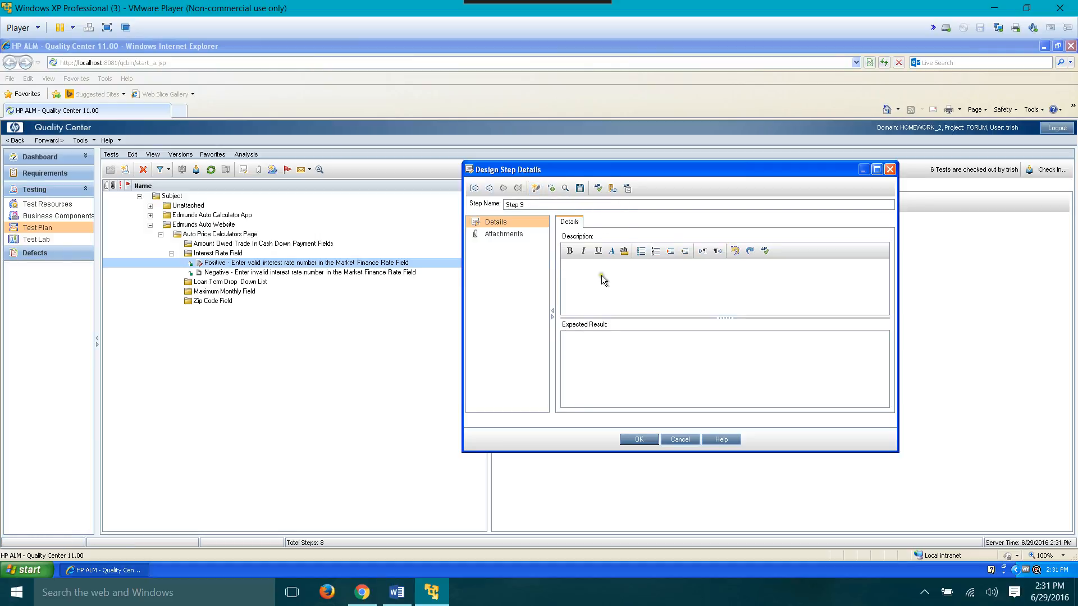
Step: Name the ninth design step "Step 9 - Enter Amount Owed on Trade In", checking the field's wording on the Edmunds calculator in Chrome
{"action": "double_click", "coordinate": [542, 205]}
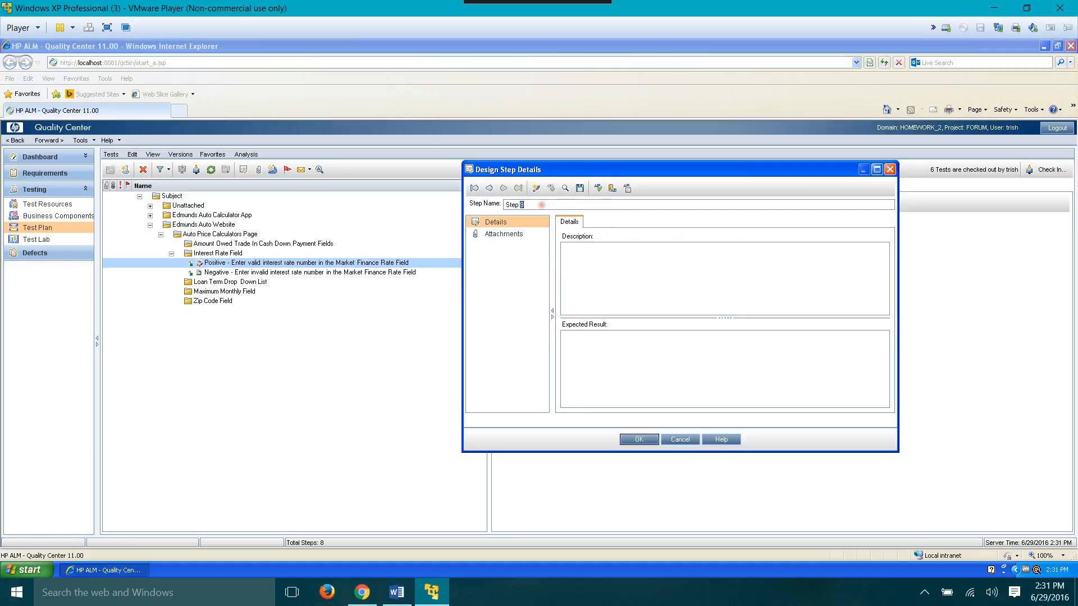
{"action": "left_click", "coordinate": [529, 204]}
{"action": "type", "text": "-"}
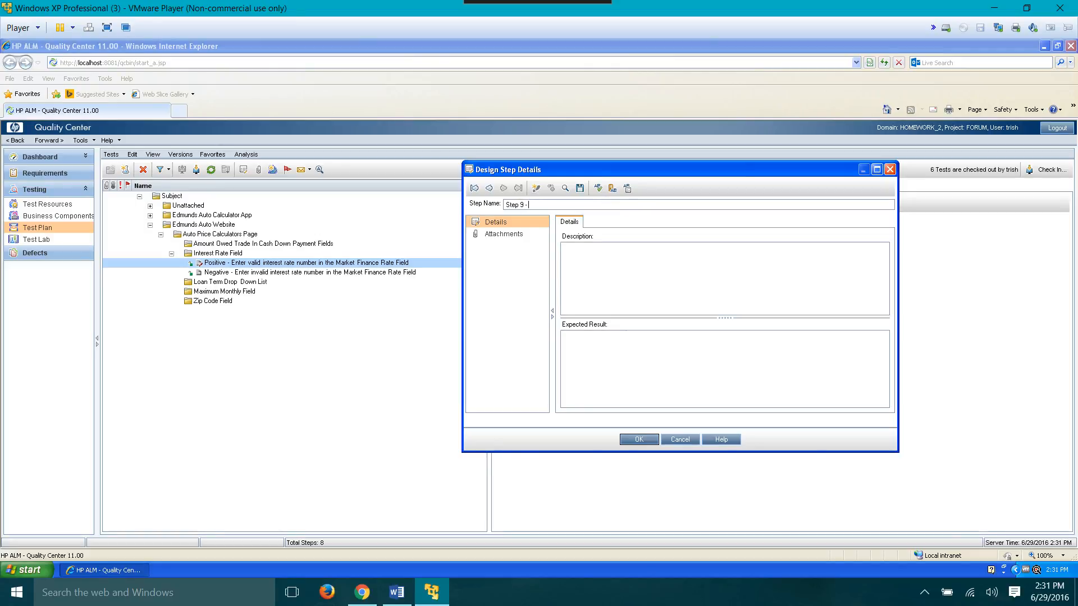
{"action": "type", "text": " Enter"}
{"action": "left_click", "coordinate": [362, 592]}
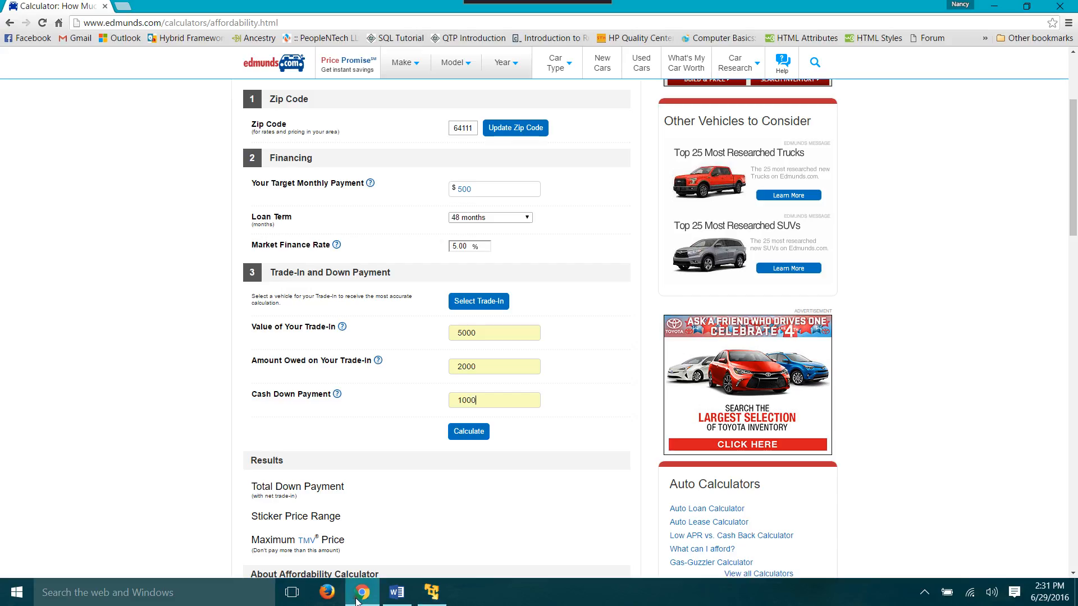
{"action": "left_click", "coordinate": [427, 595]}
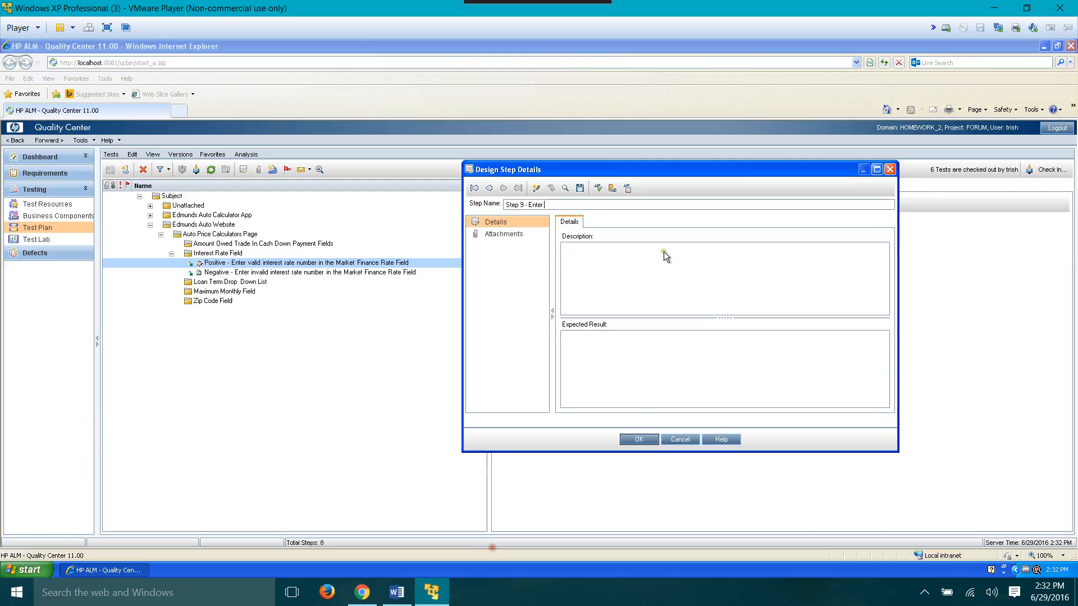
{"action": "type", "text": "Amount Owed on Trad"}
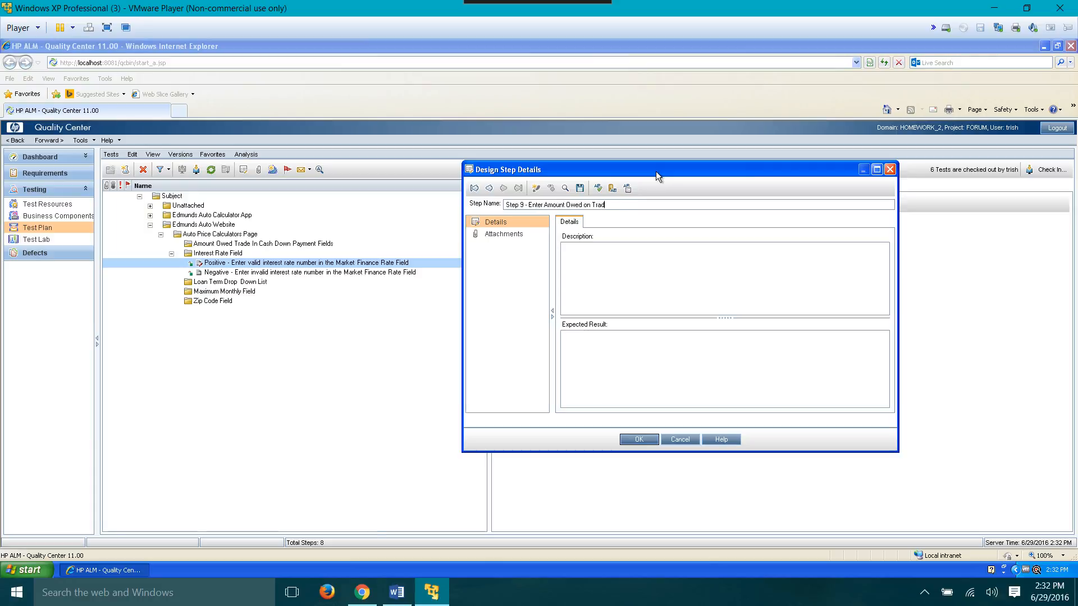
{"action": "type", "text": "e In"}
Step: Enter the Step 9 description "User will enter 2000 in the Amount Owed on Your Trade-in Field"
{"action": "left_click", "coordinate": [607, 284]}
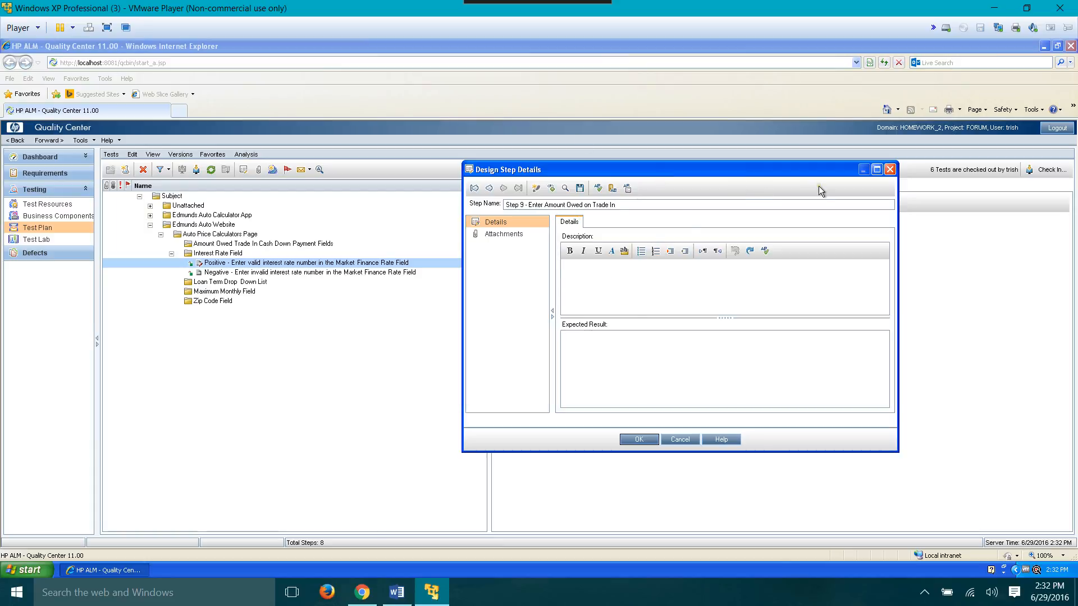
{"action": "type", "text": "User will enter 2000 in the Amount Owed"}
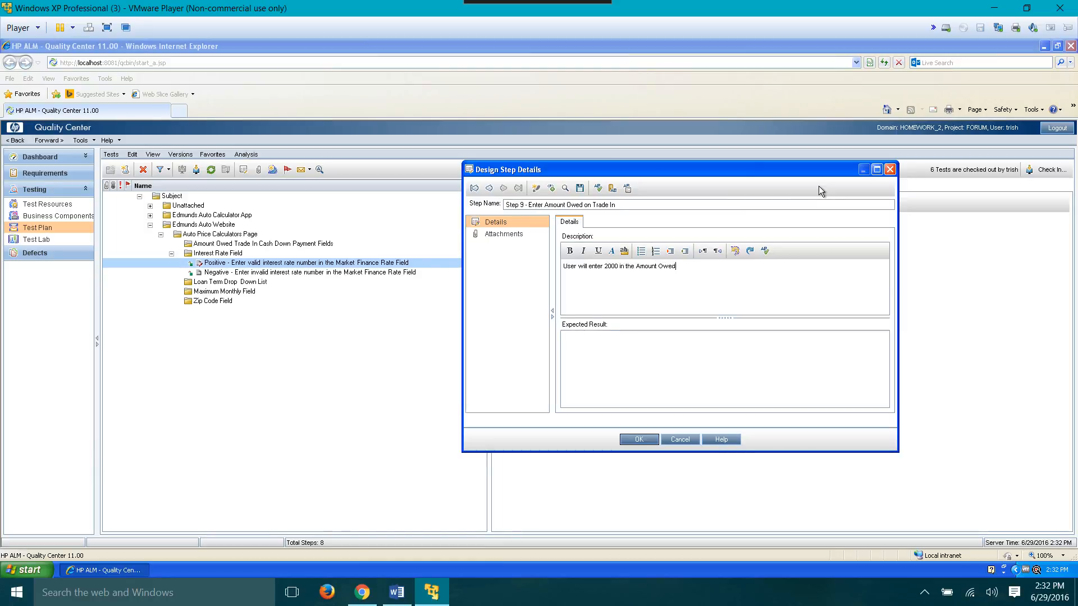
{"action": "type", "text": " on Your Trade-in Field"}
Step: Enter the Step 9 expected result "2000 will be entered in the Amount Owed on Your Trade-in Field." and add a tenth design step
{"action": "left_click", "coordinate": [596, 369]}
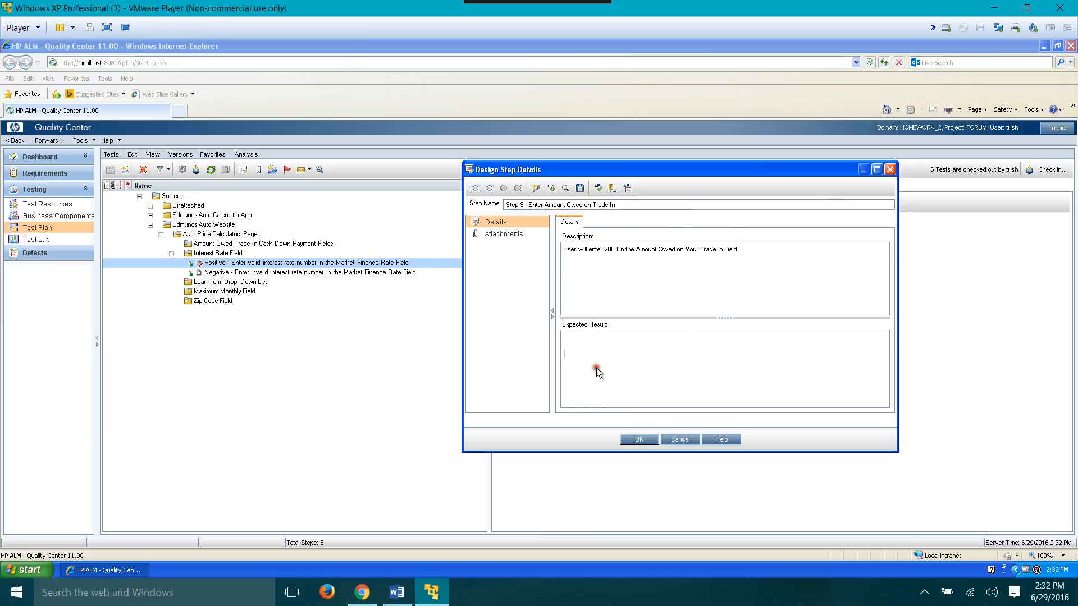
{"action": "type", "text": "20"}
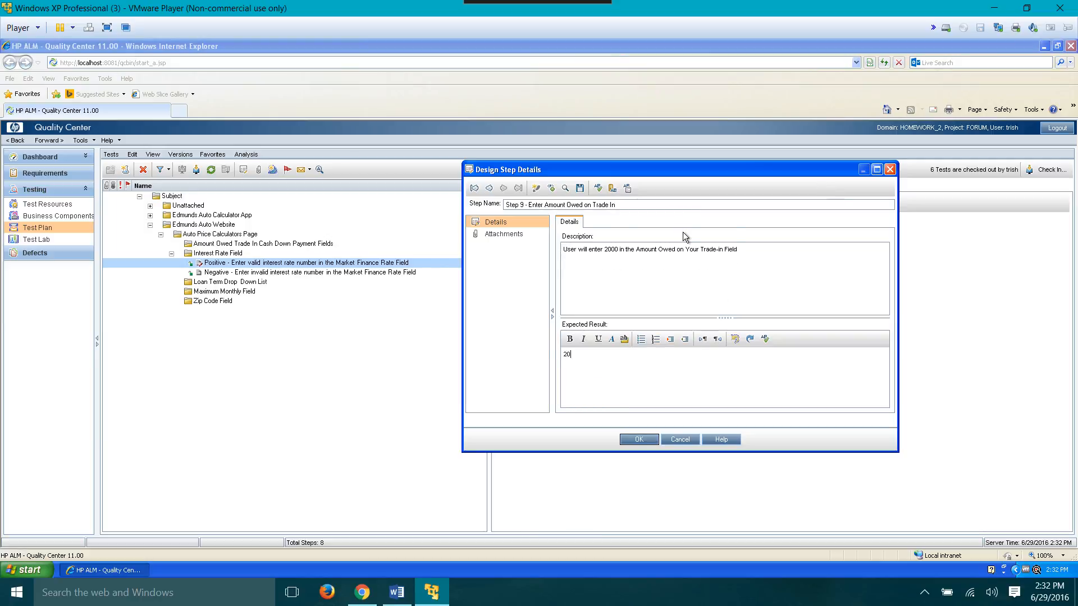
{"action": "type", "text": "00 will be entered in h"}
{"action": "type", "text": "the Amount "}
{"action": "type", "text": "W"}
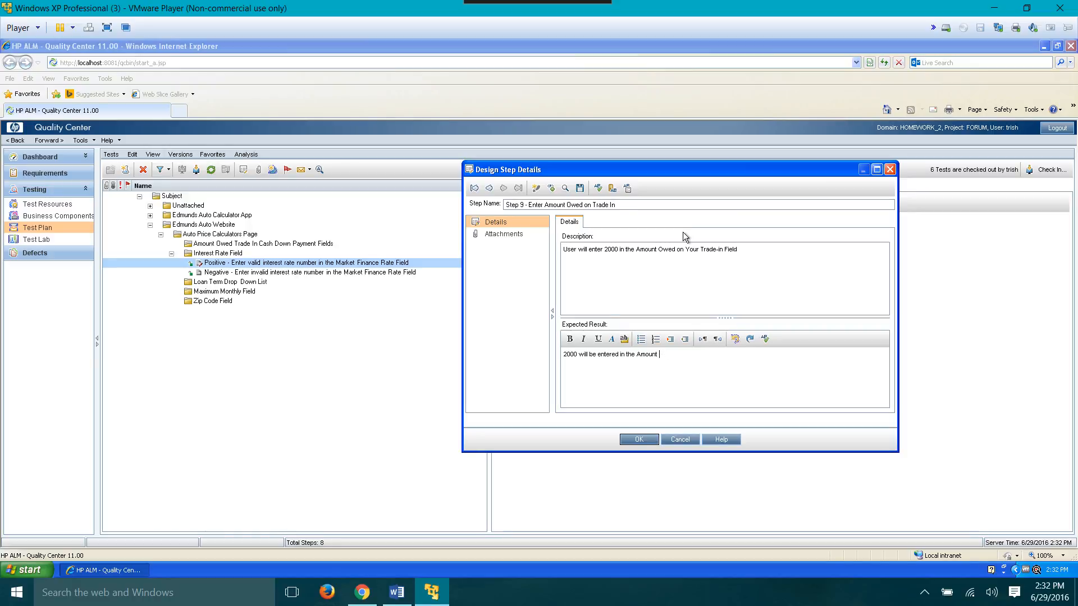
{"action": "type", "text": "Owed on Your Trade-in Field."}
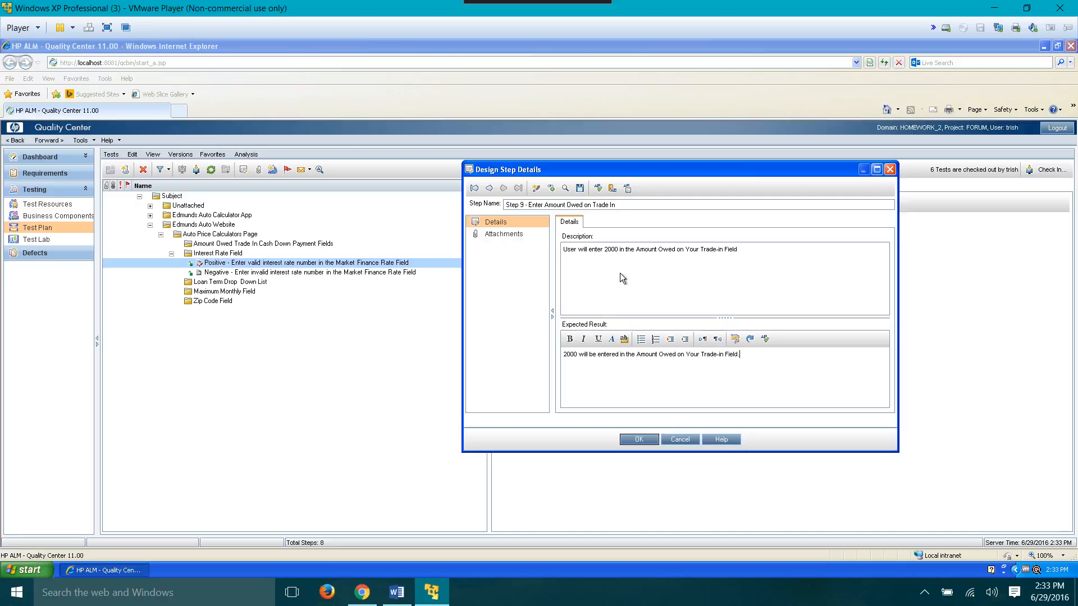
{"action": "left_click", "coordinate": [536, 189]}
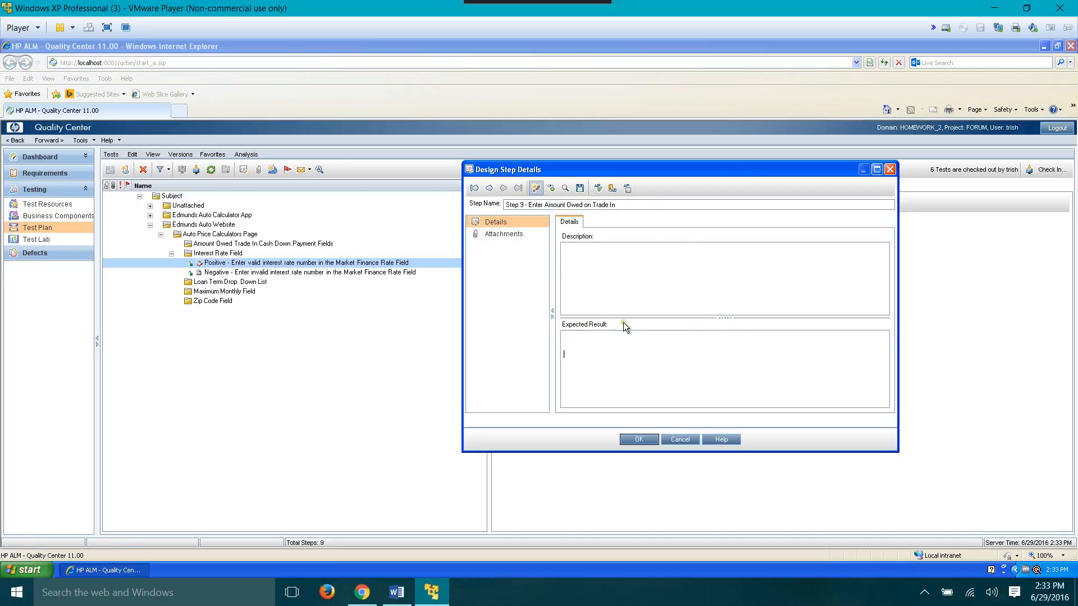
Step: Name the tenth design step "Step 10 - Enter Cash Down Payment"
{"action": "left_click", "coordinate": [545, 204]}
{"action": "left_click", "coordinate": [545, 204]}
{"action": "type", "text": "- Enter Cash Down Payment"}
Step: Enter the Step 10 description "User will enter 1000 in the Cash Down Payment Field"
{"action": "left_click", "coordinate": [613, 267]}
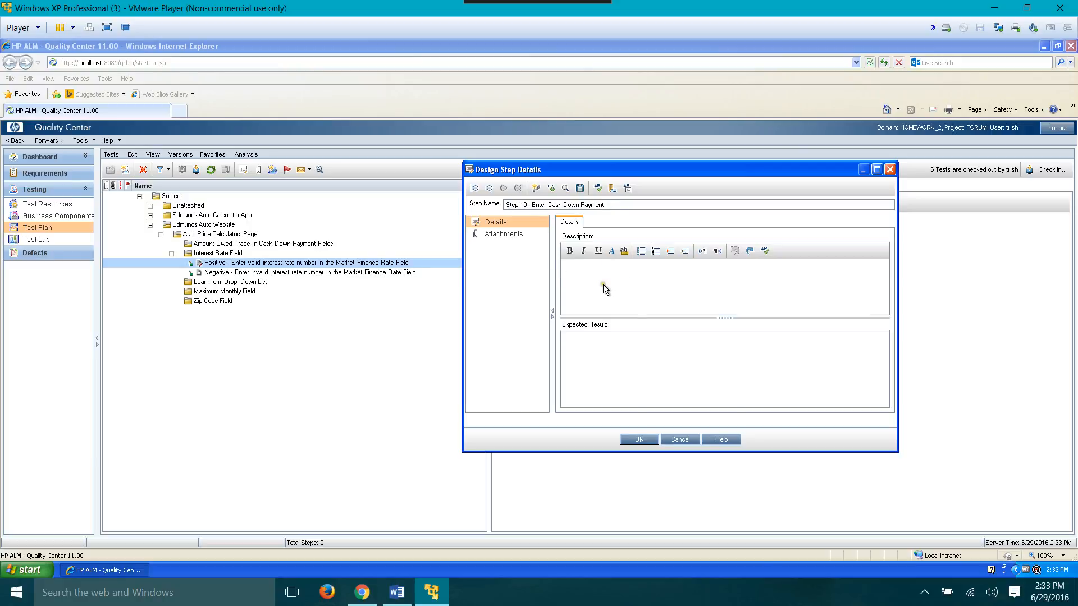
{"action": "type", "text": "U"}
{"action": "type", "text": "ser will enter 1000 in the Cas"}
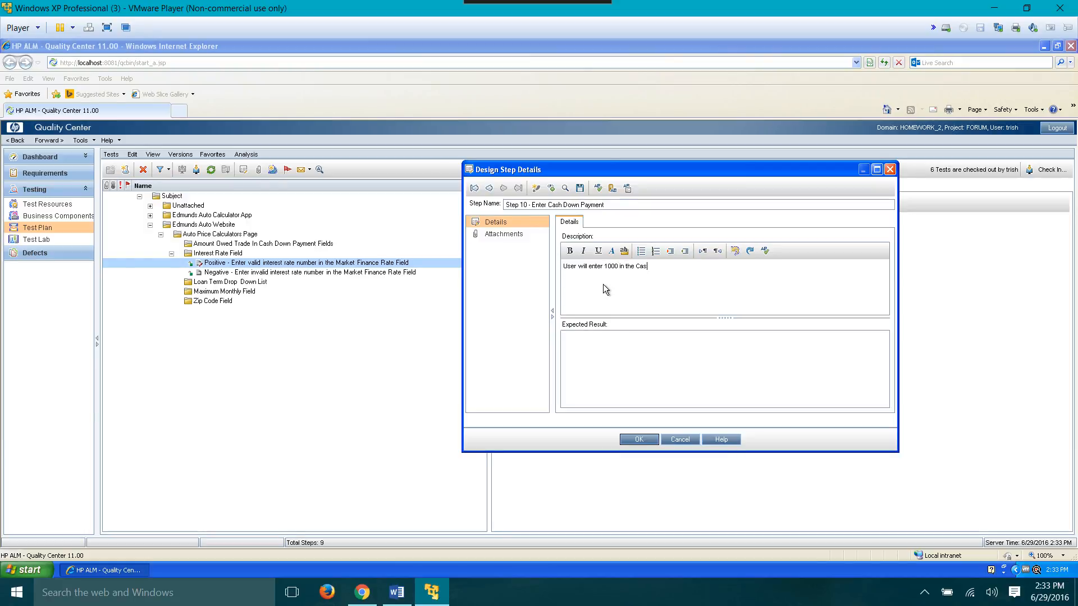
{"action": "type", "text": "h Down Payment F"}
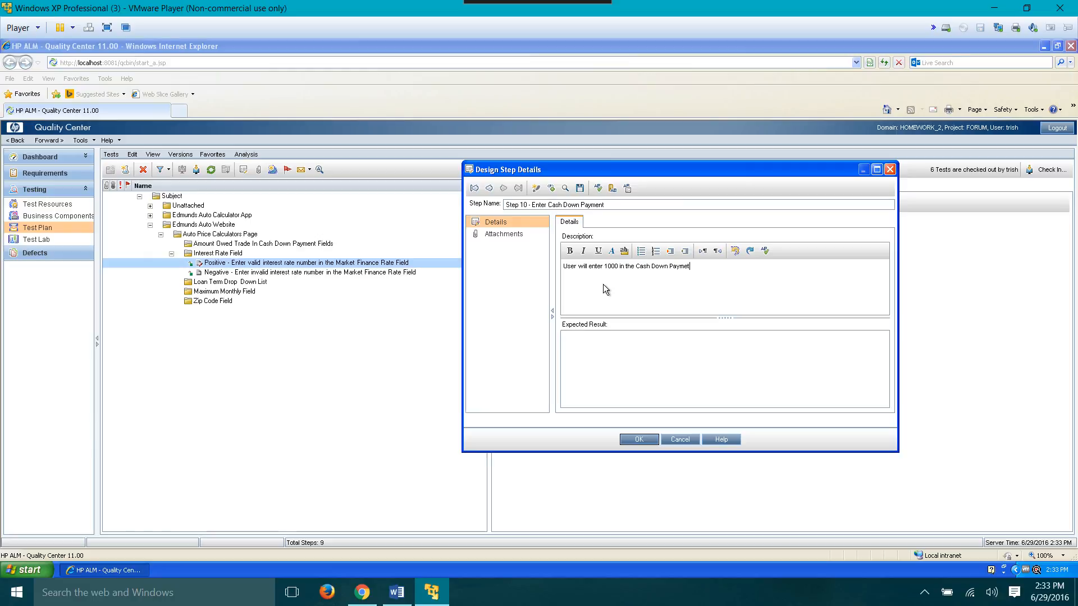
{"action": "type", "text": "ield"}
Step: Enter the Step 10 expected result "1000 will be entered in the Cash Down Payment Field." and add an eleventh design step
{"action": "left_click", "coordinate": [600, 368]}
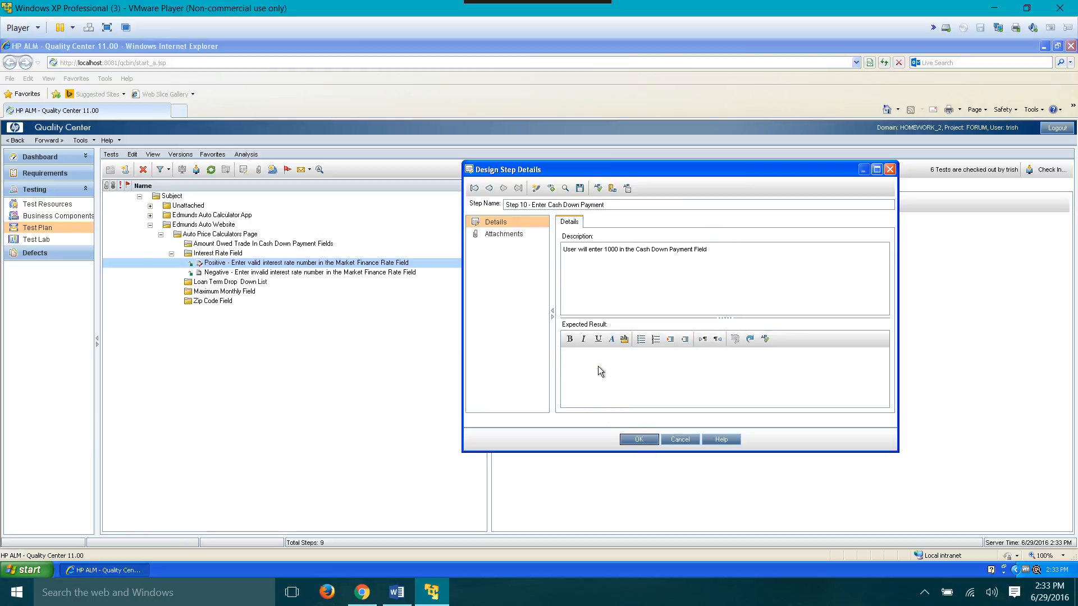
{"action": "type", "text": "1000 will be entered in the Cash Down Payment"}
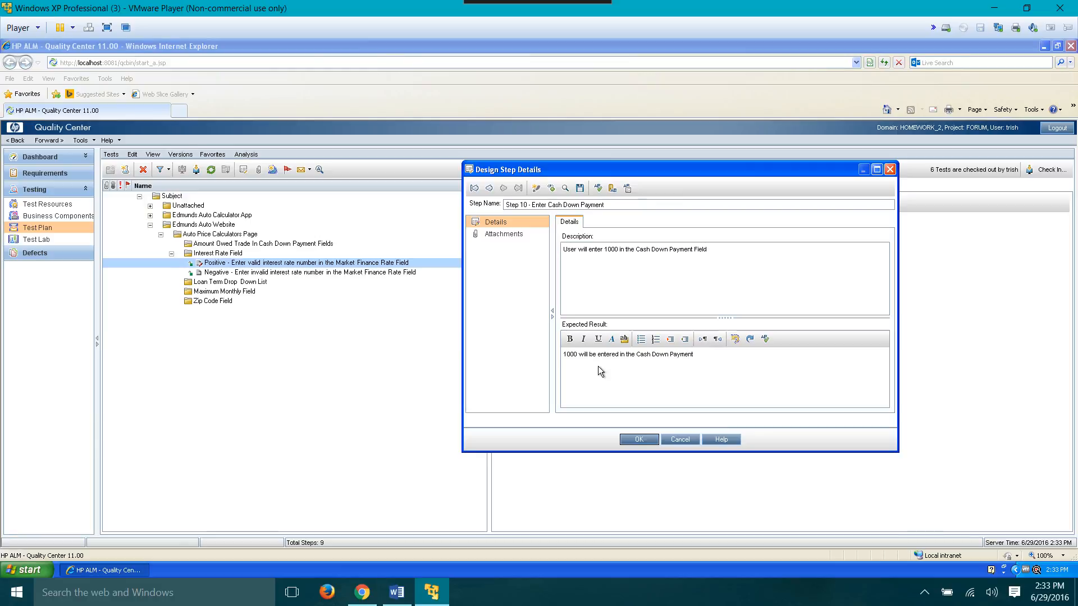
{"action": "type", "text": " field."}
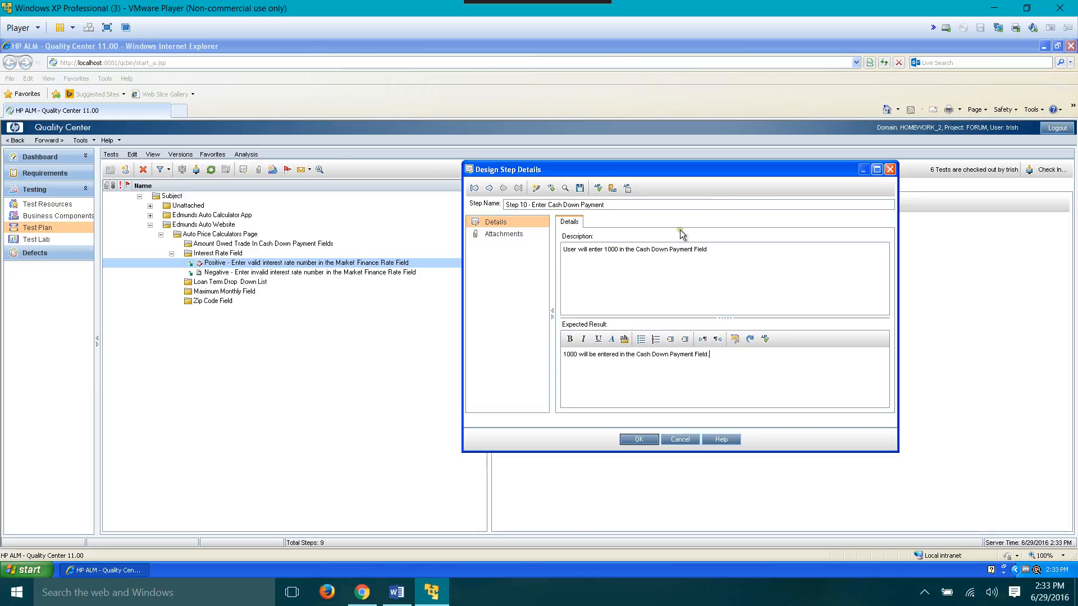
{"action": "left_click", "coordinate": [536, 188]}
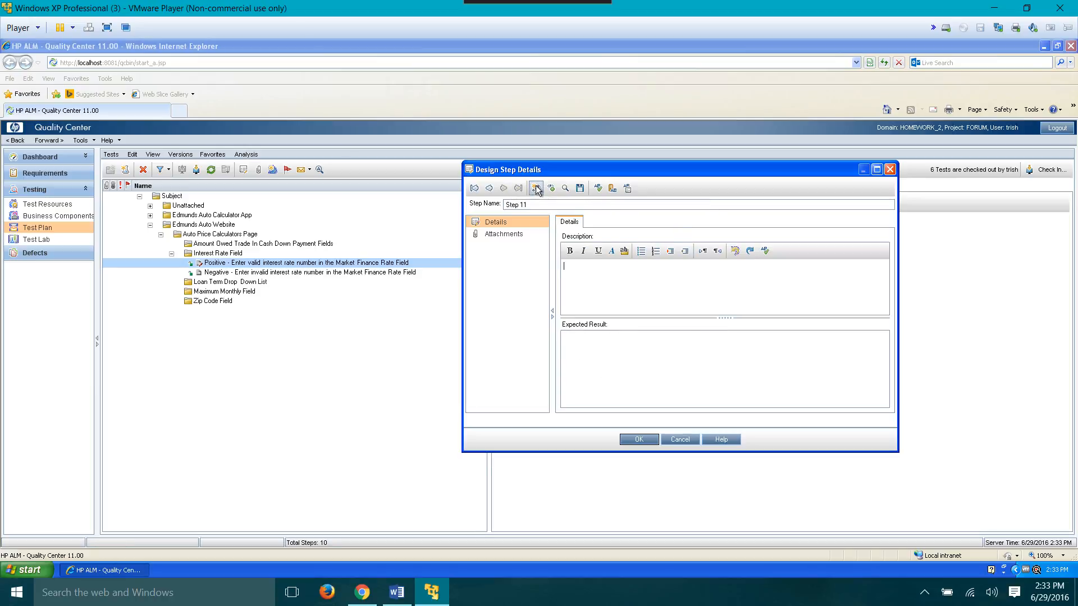
Step: Switch to Chrome and calculate the affordability results from the values filled in on the Edmunds calculator
{"action": "left_click", "coordinate": [378, 597]}
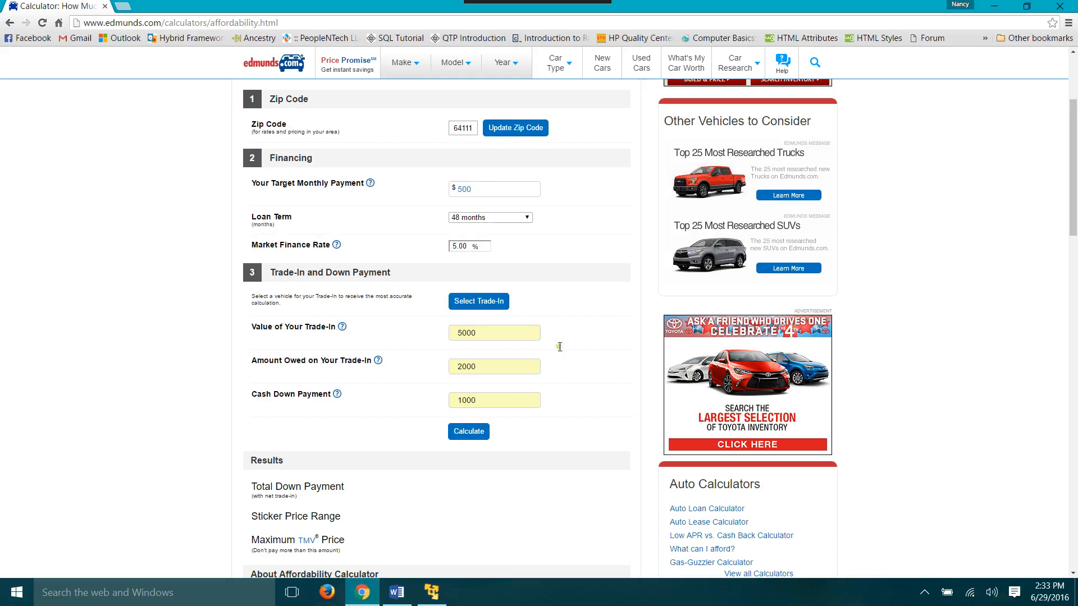
{"action": "left_click", "coordinate": [469, 432]}
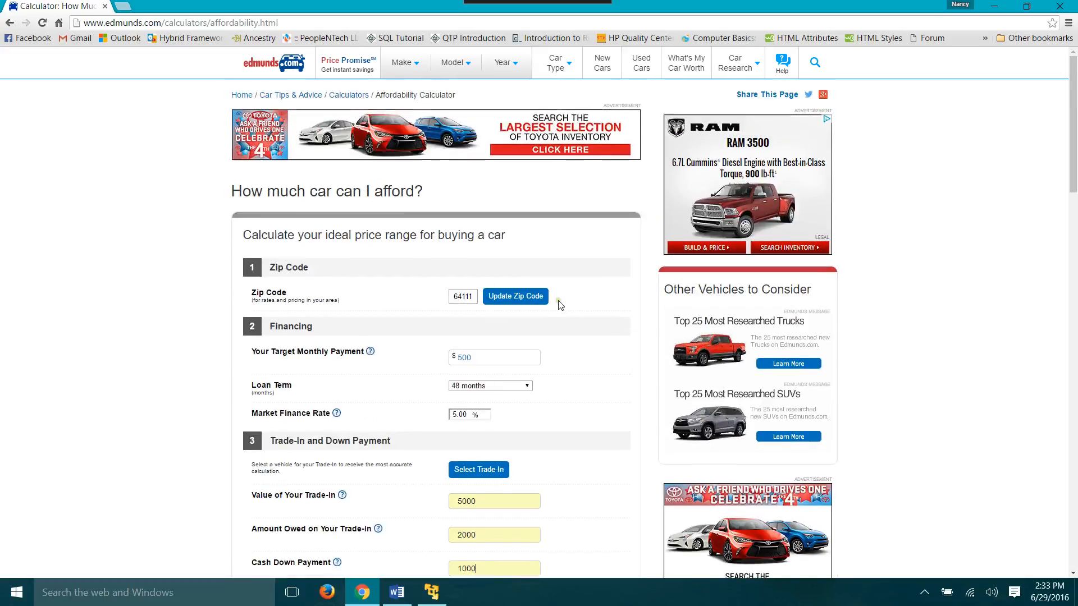
{"action": "scroll", "coordinate": [556, 315], "scroll_direction": "down", "scroll_amount": 8}
{"action": "scroll", "coordinate": [547, 331], "scroll_direction": "up", "scroll_amount": 3}
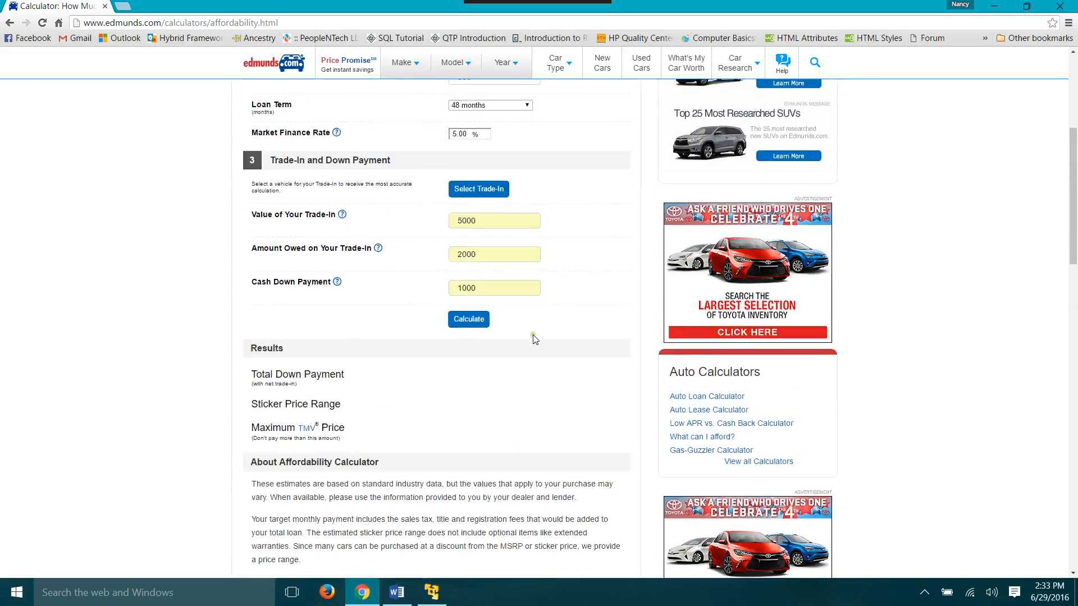
{"action": "left_click", "coordinate": [465, 320]}
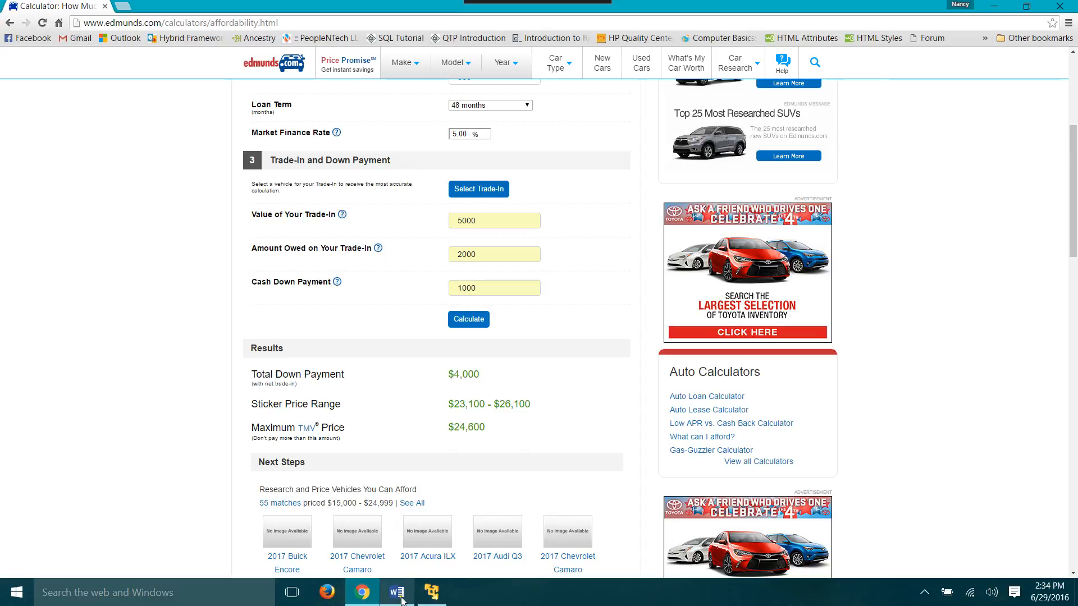
Step: Switch back to Quality Center and name the eleventh design step "Step 11 - Click Calculate Button"
{"action": "left_click", "coordinate": [440, 600]}
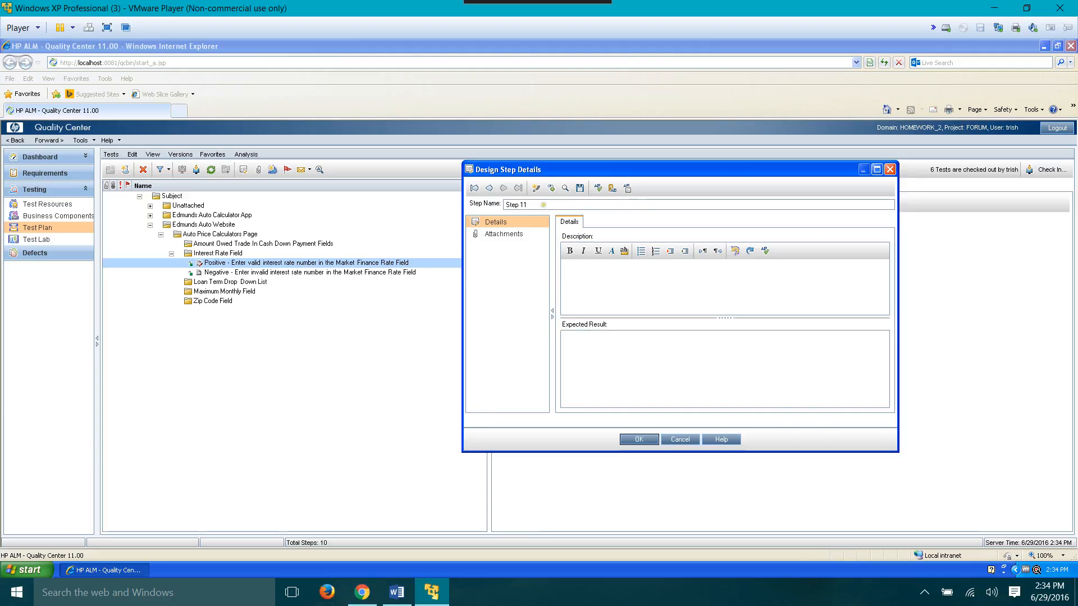
{"action": "left_click", "coordinate": [543, 205]}
{"action": "left_click", "coordinate": [543, 204]}
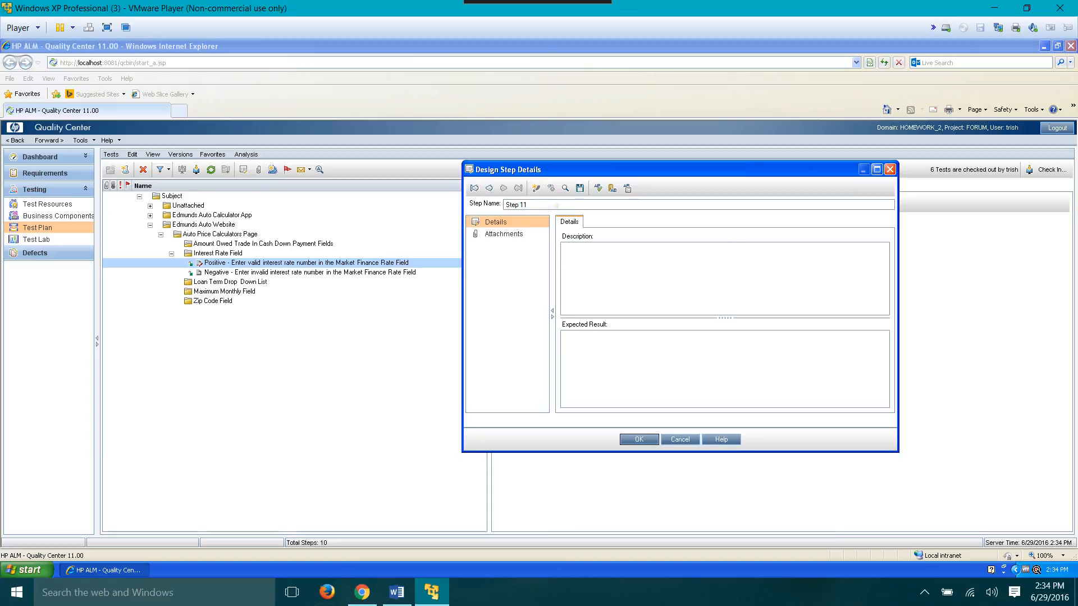
{"action": "type", "text": "- Click C"}
{"action": "type", "text": "lat"}
{"action": "key", "text": "BackSpace"}
{"action": "key", "text": "BackSpace"}
{"action": "key", "text": "BackSpace"}
{"action": "type", "text": "e Button"}
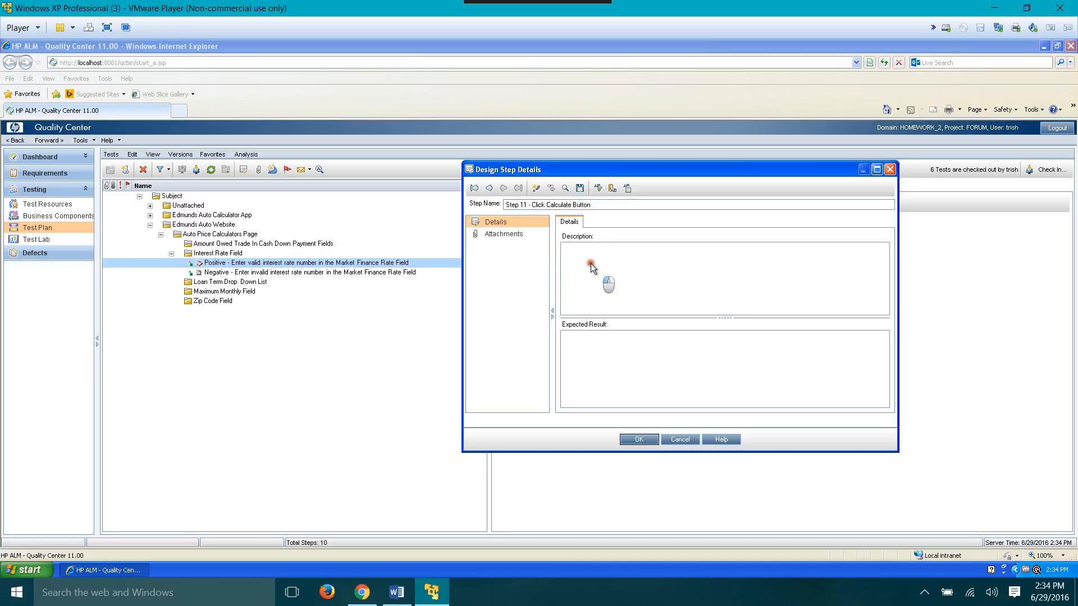
Step: Enter the Step 11 description "User will click the Calculate button." and place the cursor in its expected result
{"action": "left_click", "coordinate": [605, 281]}
{"action": "type", "text": "User will"}
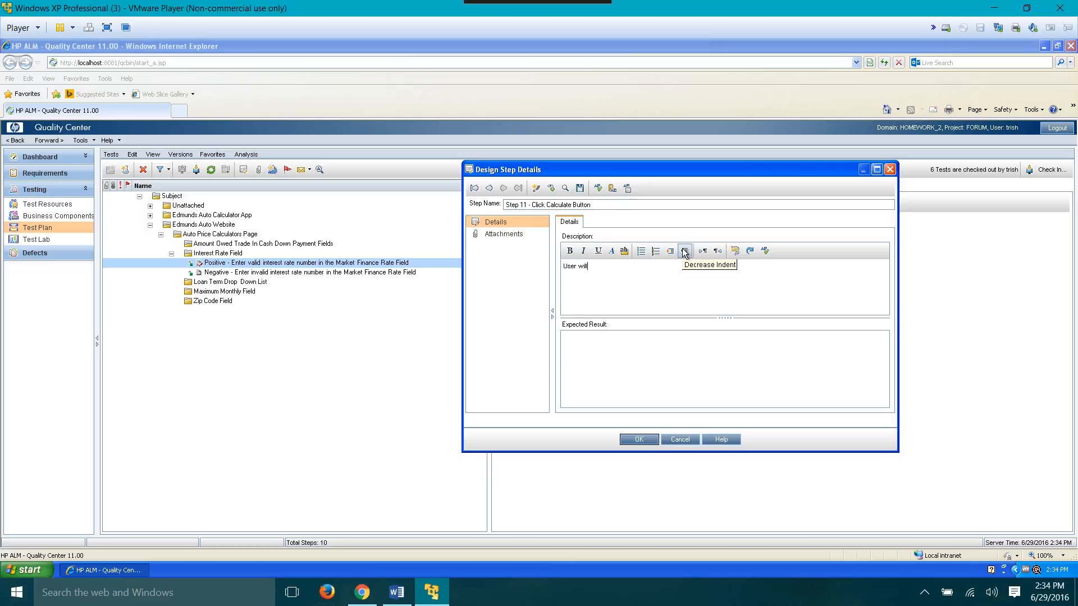
{"action": "type", "text": " click the Calculate button."}
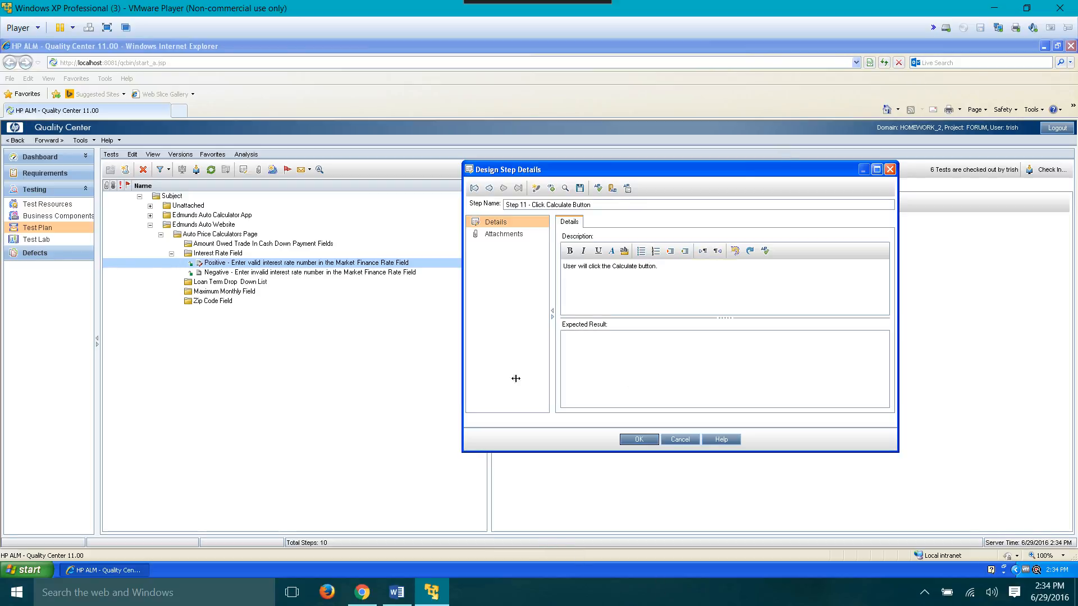
{"action": "left_click", "coordinate": [602, 362]}
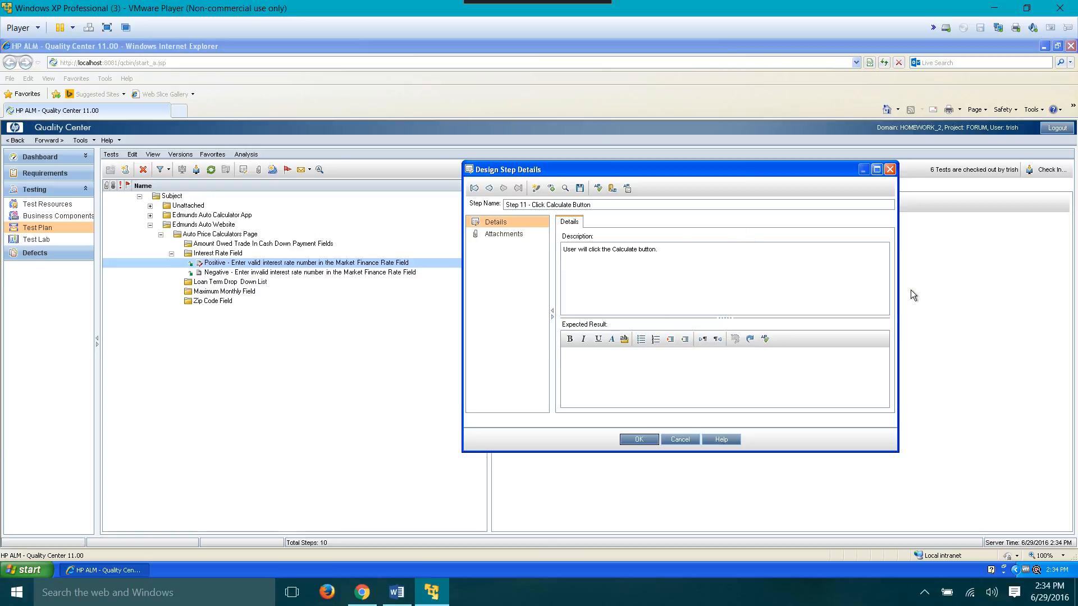
Step: Begin the Step 11 expected result with "A calculation is made and results are returned for"
{"action": "type", "text": "A calculation is made and resulst "}
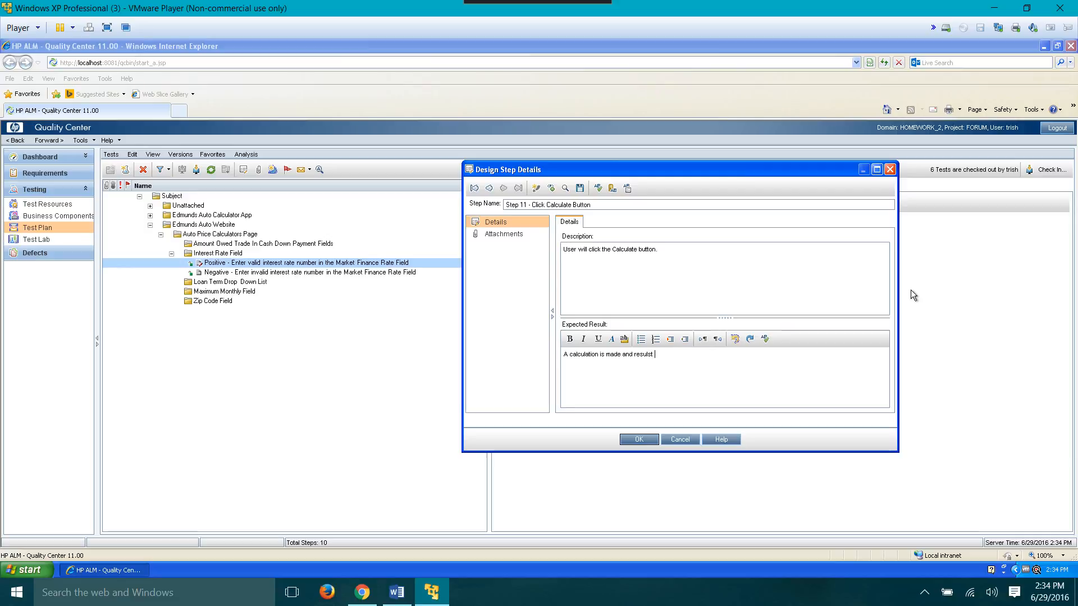
{"action": "type", "text": "are ret"}
{"action": "key", "text": "BackSpace"}
{"action": "key", "text": "BackSpace"}
{"action": "key", "text": "BackSpace"}
{"action": "key", "text": "BackSpace"}
{"action": "key", "text": "BackSpace"}
{"action": "type", "text": "ts are"}
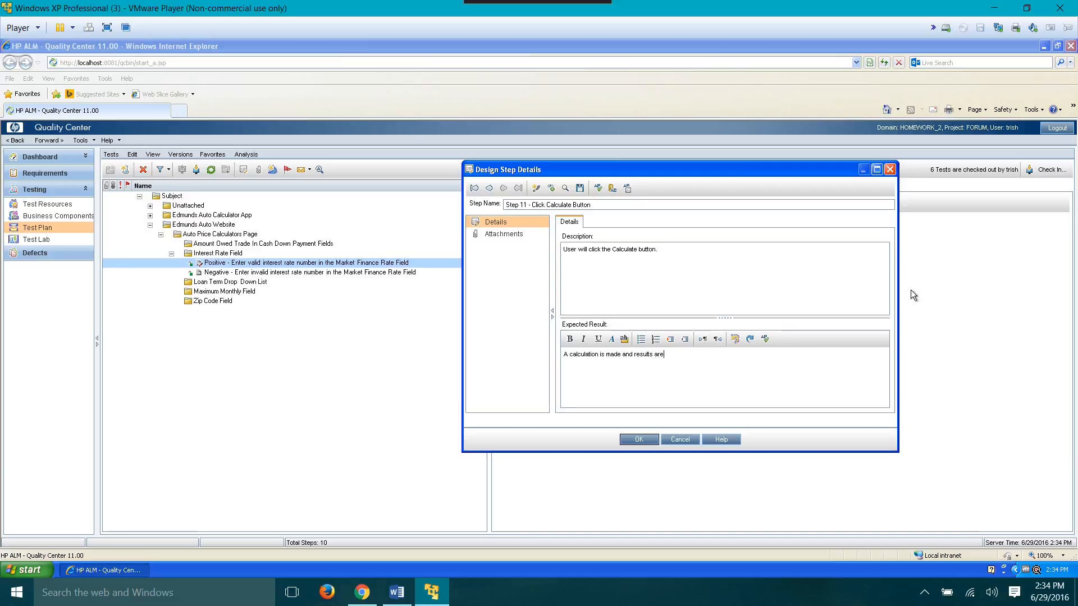
{"action": "type", "text": " returned fro"}
Step: Check the result names on the Edmunds page in Chrome and continue the expected result with "the Total Down Payment, Sticker Price, and Maximum TMV"
{"action": "left_click", "coordinate": [362, 592]}
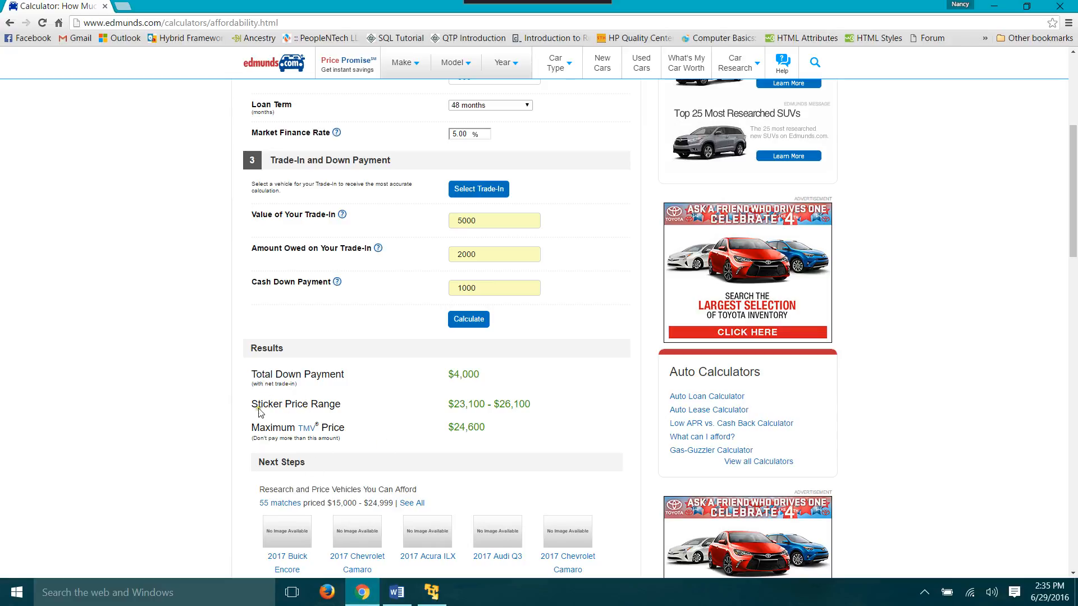
{"action": "left_click", "coordinate": [435, 599]}
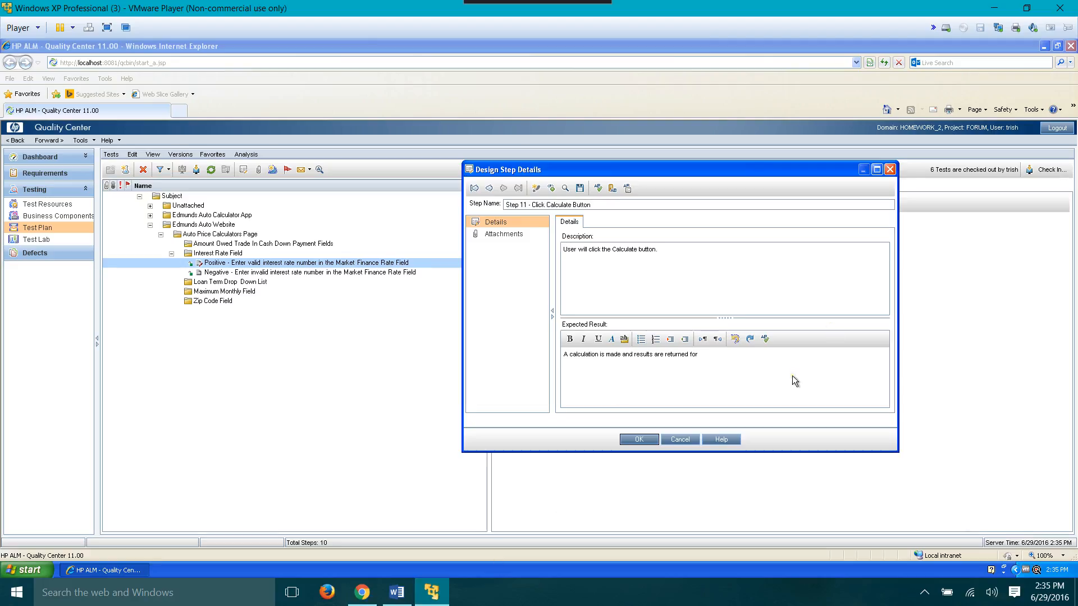
{"action": "type", "text": "the Total Down Payment,"}
{"action": "type", "text": "Sticker Price, and Maximum TMV"}
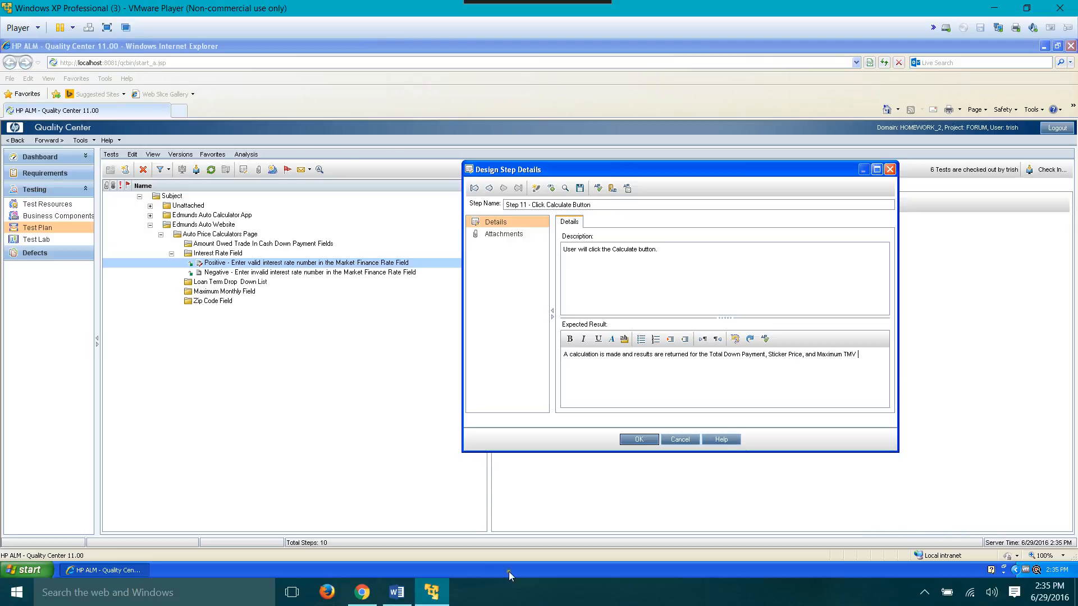
Step: Recheck the last result name in Chrome, finish the expected result with "Price fields." and accept the Step 11 details
{"action": "left_click", "coordinate": [362, 592]}
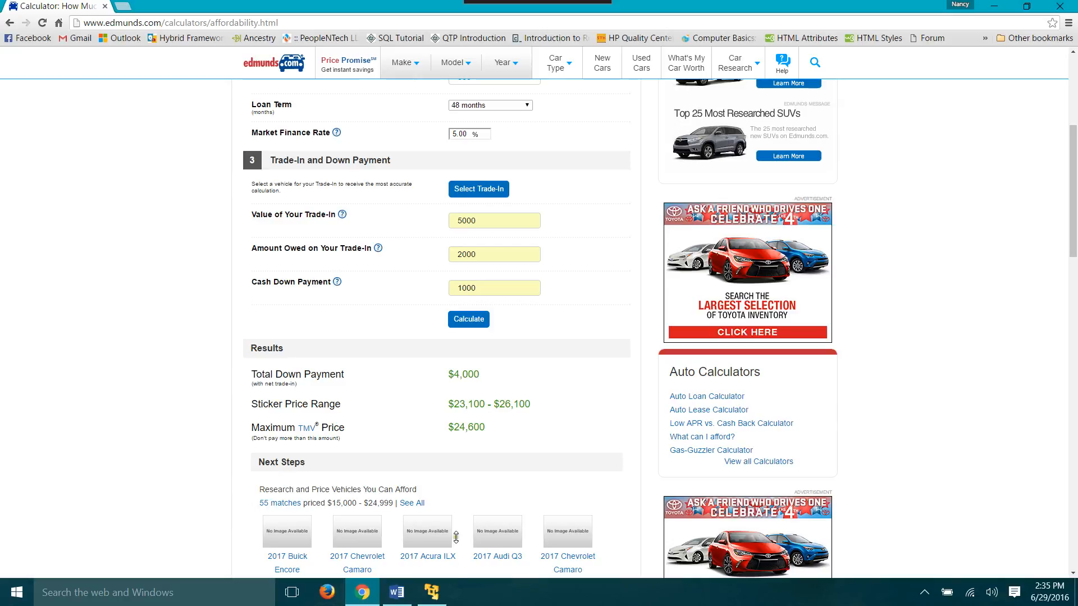
{"action": "left_click", "coordinate": [431, 592]}
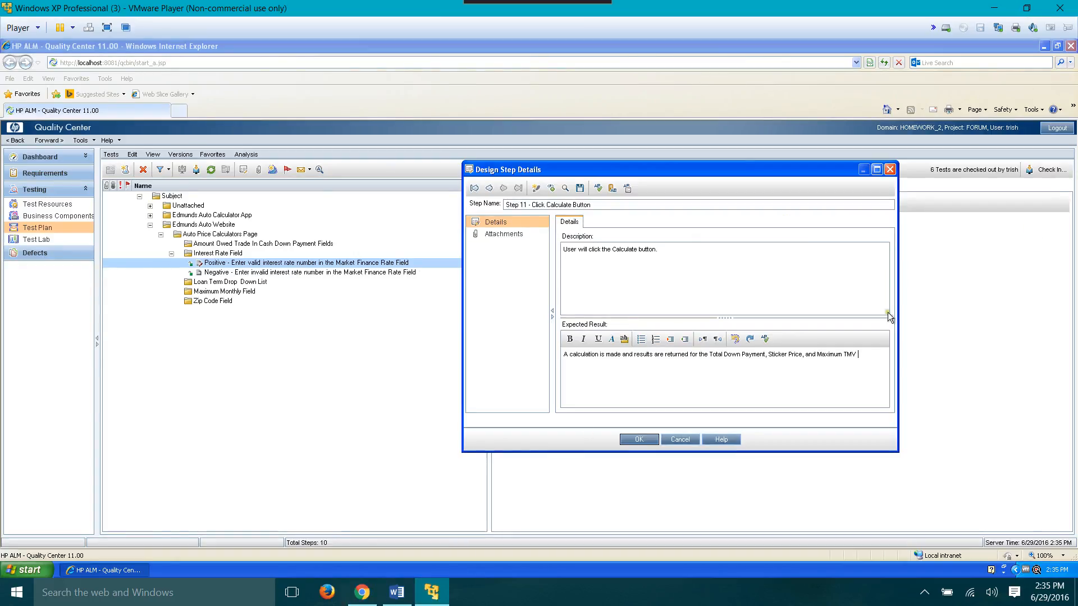
{"action": "type", "text": "Price fields."}
{"action": "left_click", "coordinate": [637, 439]}
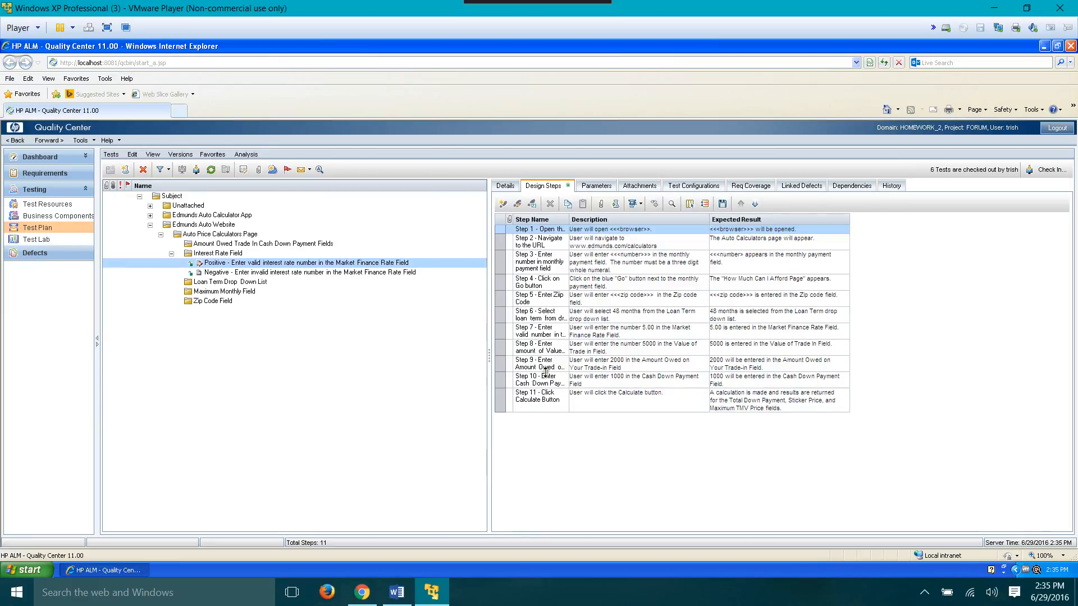
Step: Widen the Step Name and Description columns of the design steps table so the step names can be read in full
{"action": "left_click_drag", "start_coordinate": [569, 219], "coordinate": [700, 218]}
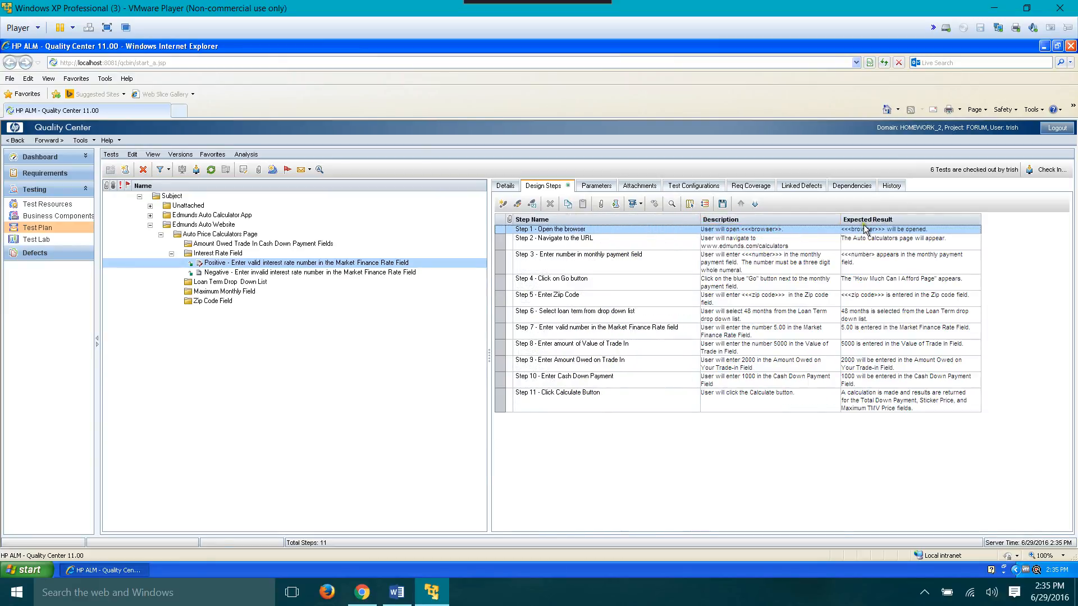
{"action": "mouse_move", "coordinate": [840, 219]}
{"action": "left_mouse_down"}
{"action": "mouse_move", "coordinate": [909, 219]}
{"action": "mouse_move", "coordinate": [853, 219]}
{"action": "left_mouse_up"}
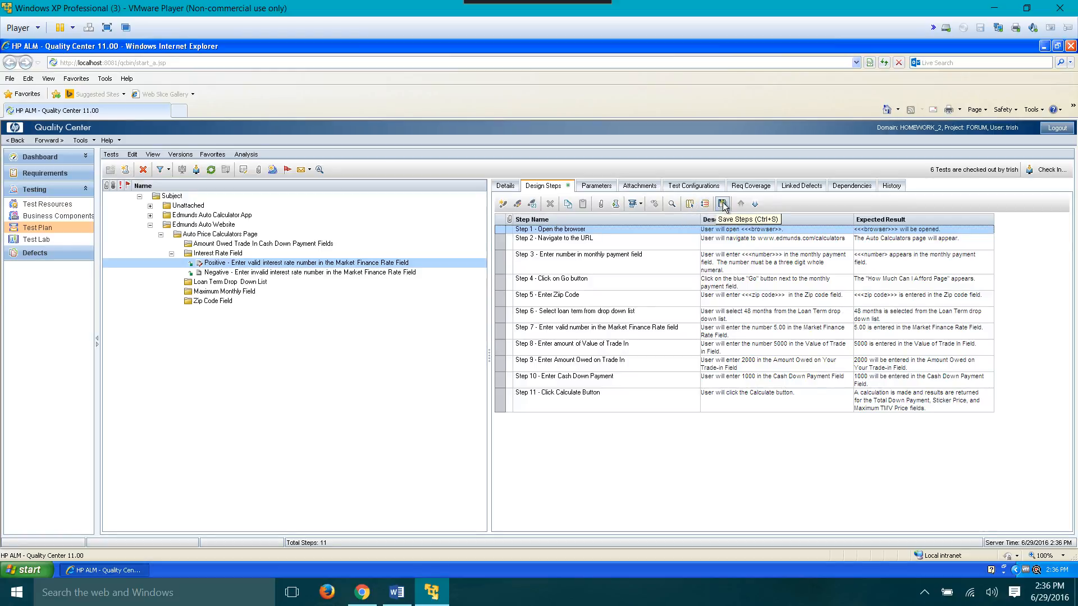
Step: Add the Interest Rate Field requirement from Edmunds Auto Website's Auto Price Calculators Page to the positive interest rate test's requirement coverage
{"action": "left_click", "coordinate": [759, 191]}
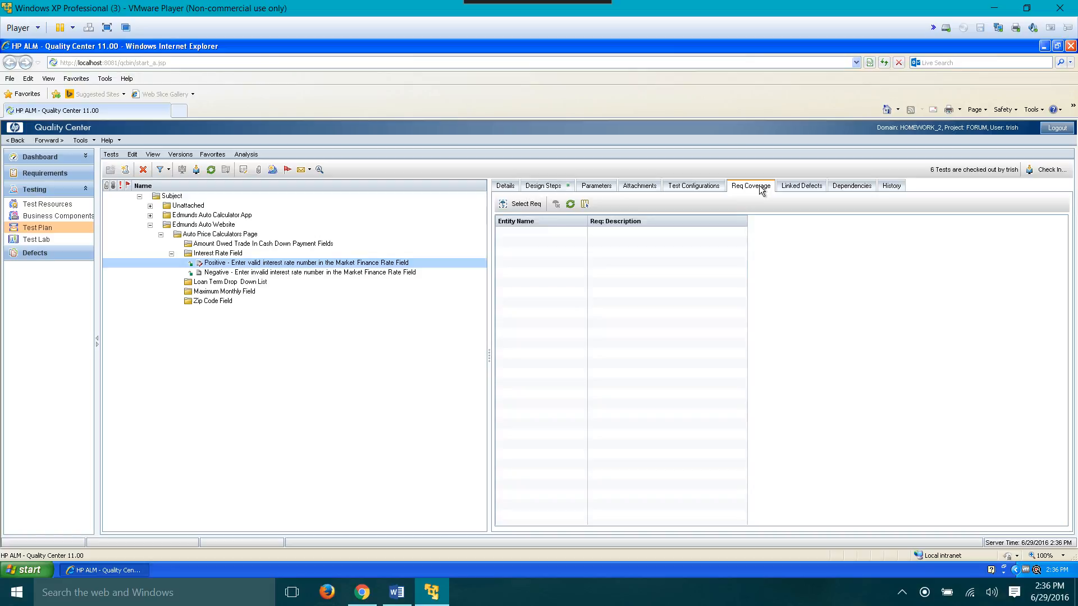
{"action": "left_click", "coordinate": [543, 186]}
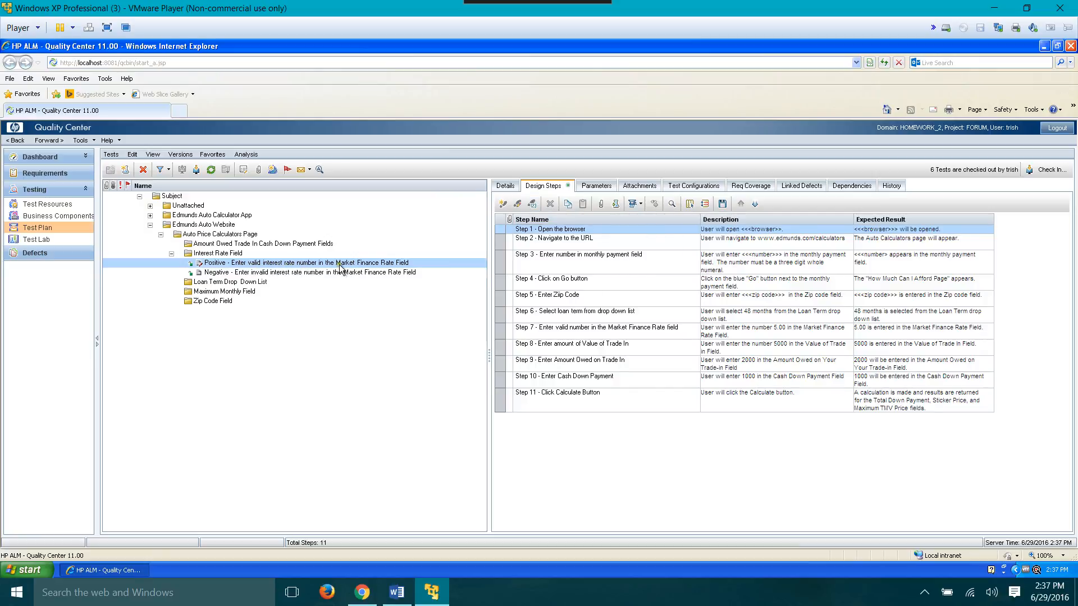
{"action": "left_click", "coordinate": [763, 189]}
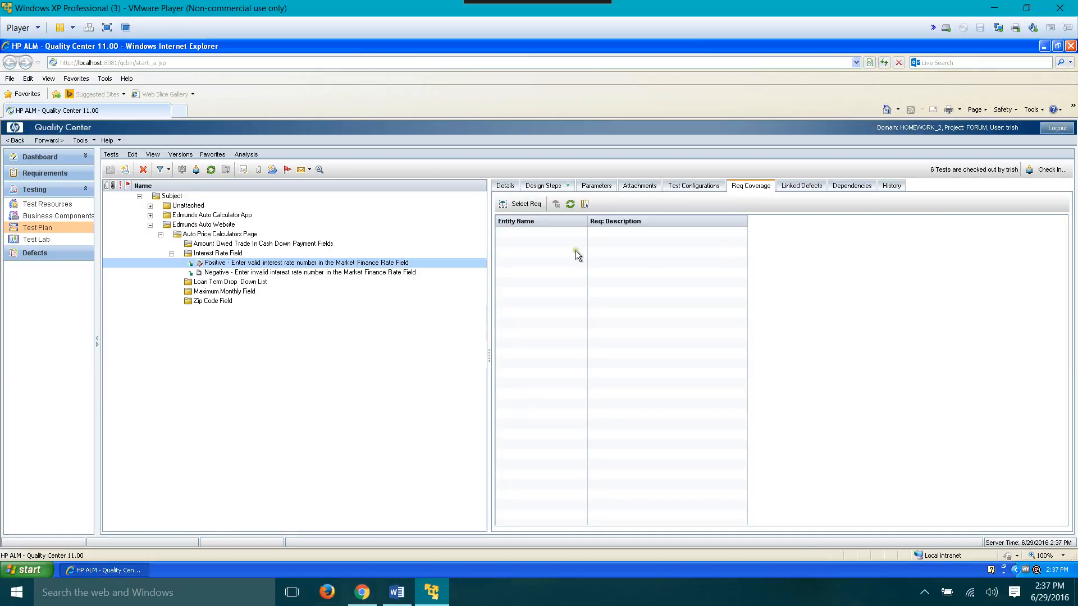
{"action": "left_click", "coordinate": [528, 206]}
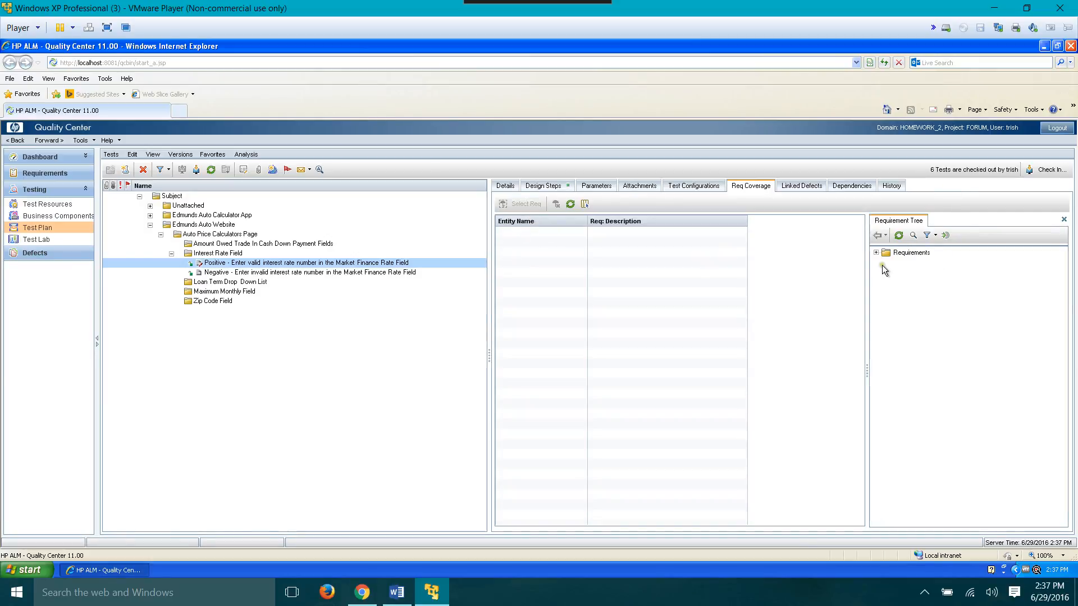
{"action": "left_click", "coordinate": [876, 253]}
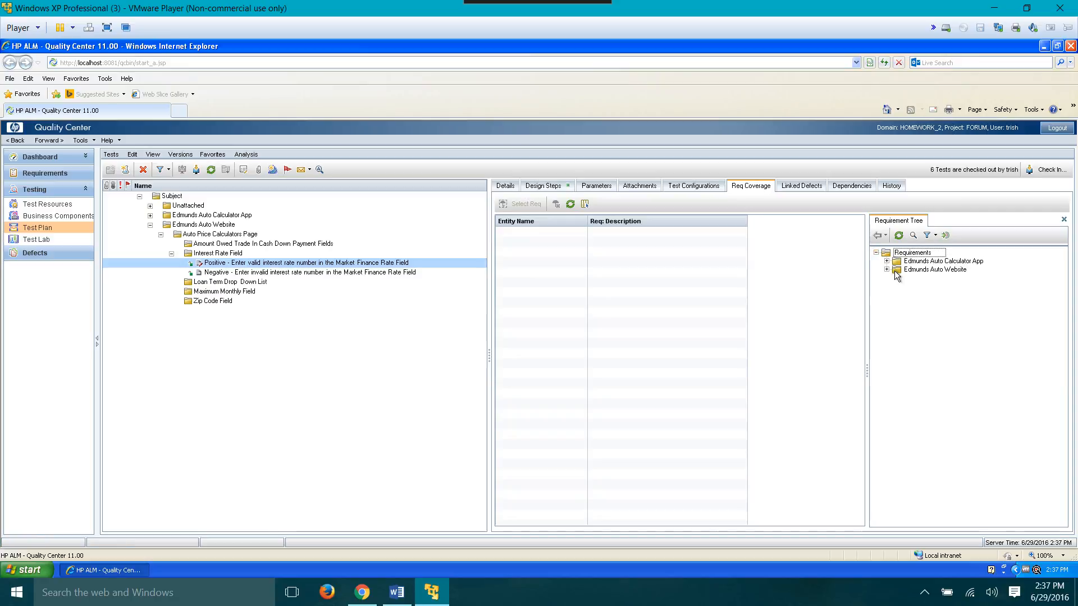
{"action": "left_click", "coordinate": [887, 270]}
{"action": "left_click", "coordinate": [898, 279]}
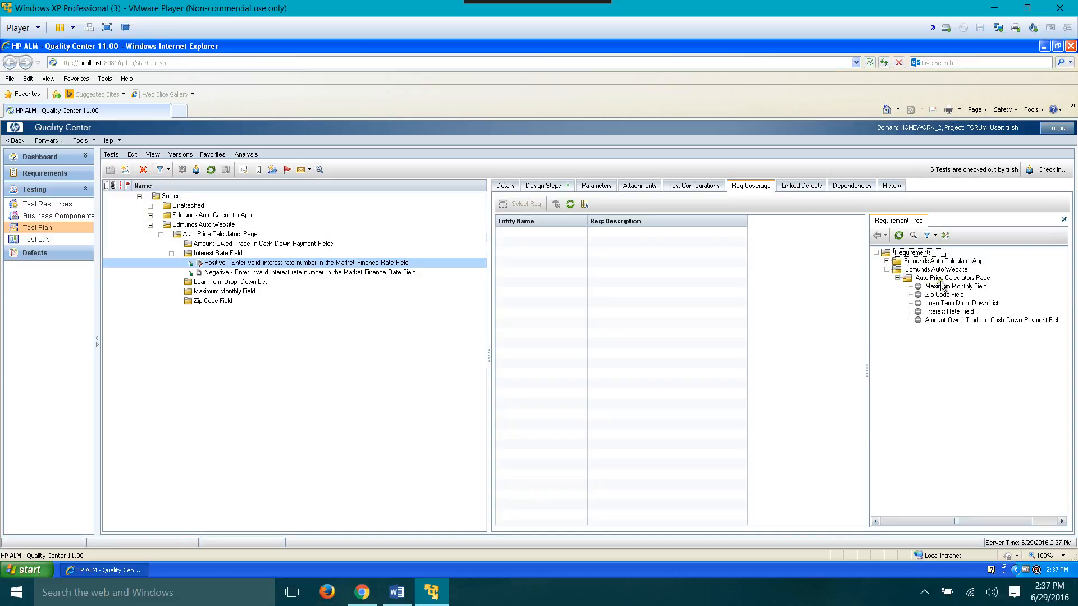
{"action": "left_click", "coordinate": [965, 313]}
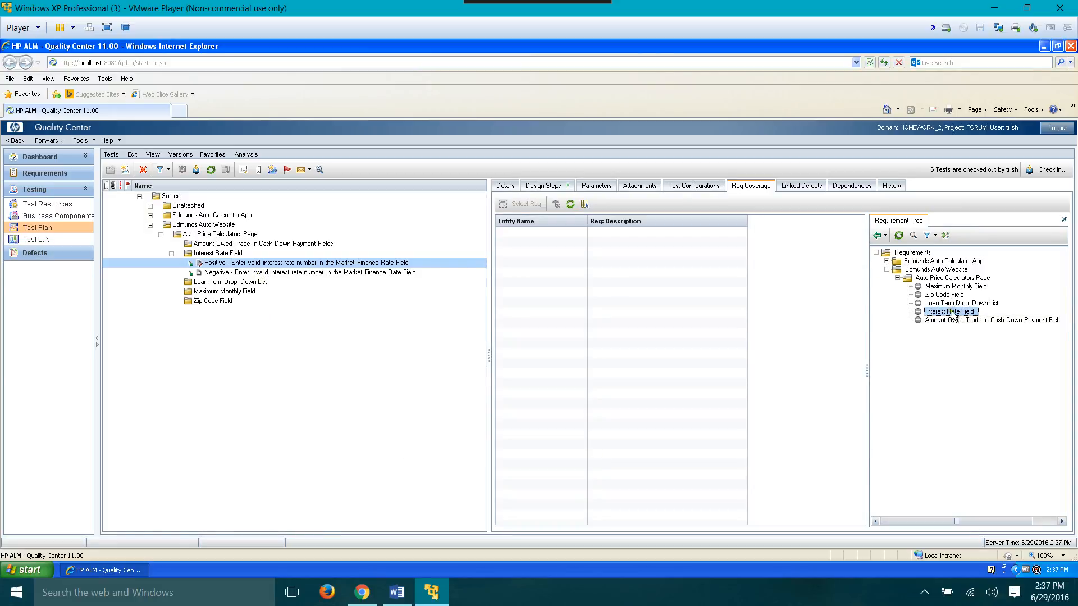
{"action": "left_click", "coordinate": [876, 236]}
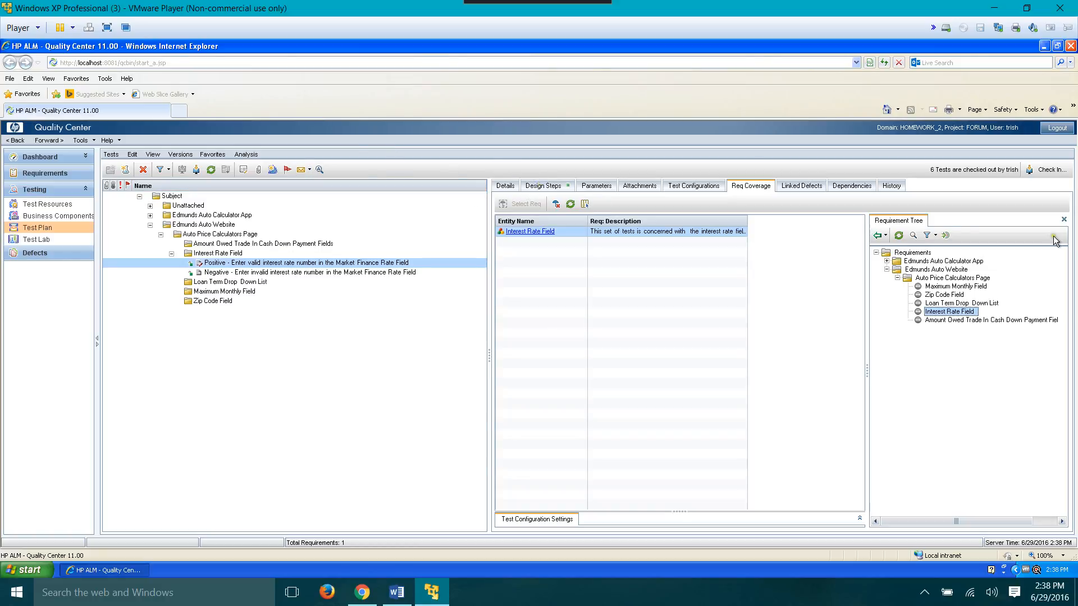
Step: Snip the screen area with the requirement coverage and requirement tree, and copy the snip to the clipboard
{"action": "mouse_move", "coordinate": [482, 11]}
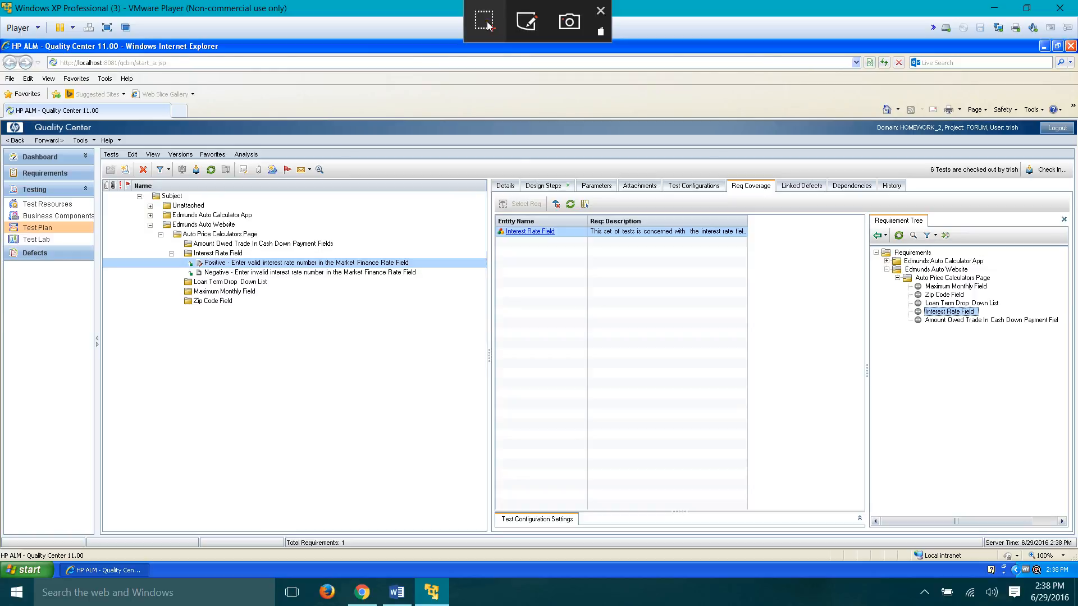
{"action": "key", "text": "Print"}
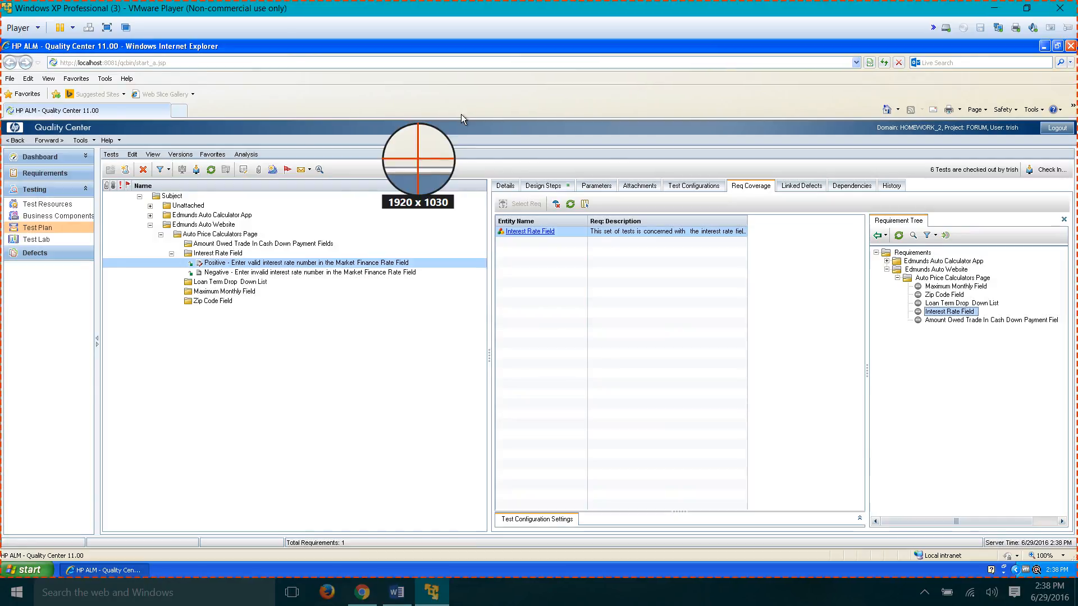
{"action": "left_click_drag", "start_coordinate": [390, 104], "coordinate": [1074, 388]}
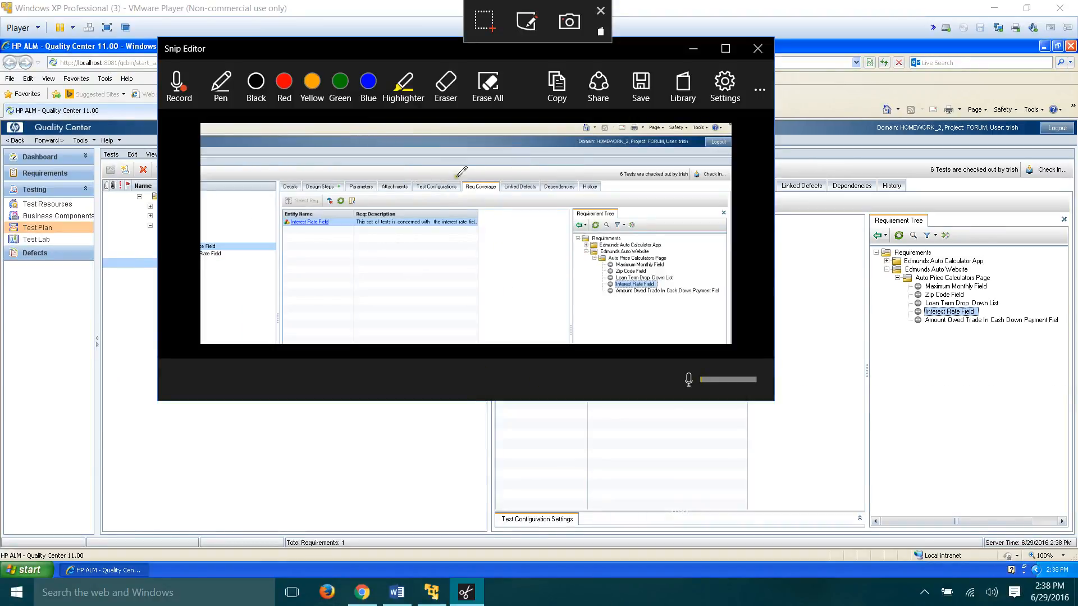
{"action": "left_click", "coordinate": [558, 84]}
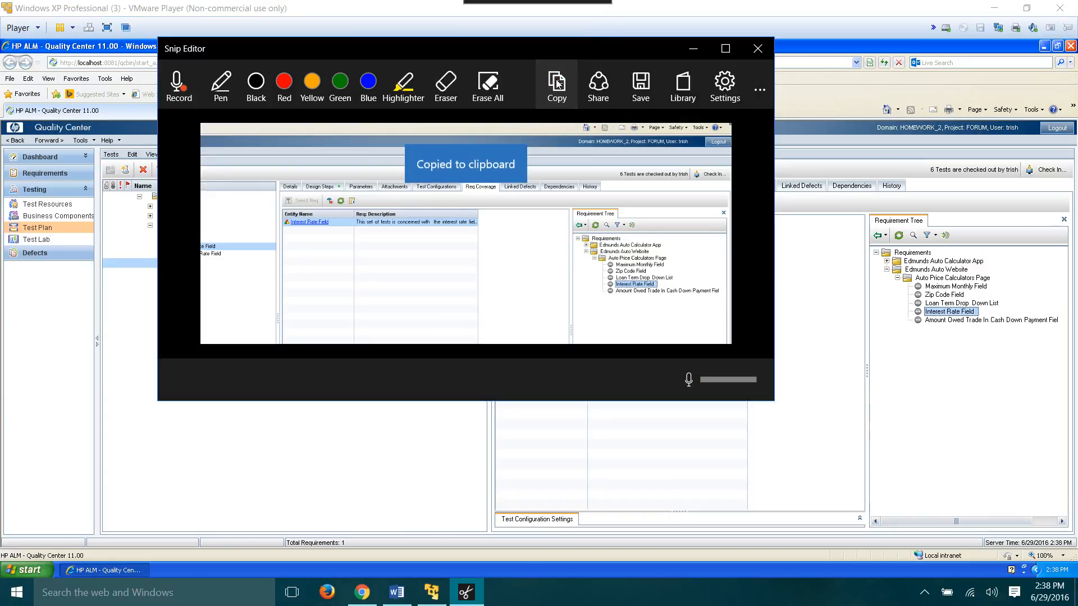
Step: Start Microsoft Office Word 2007 in the Windows XP virtual machine with a blank document
{"action": "left_click", "coordinate": [30, 573]}
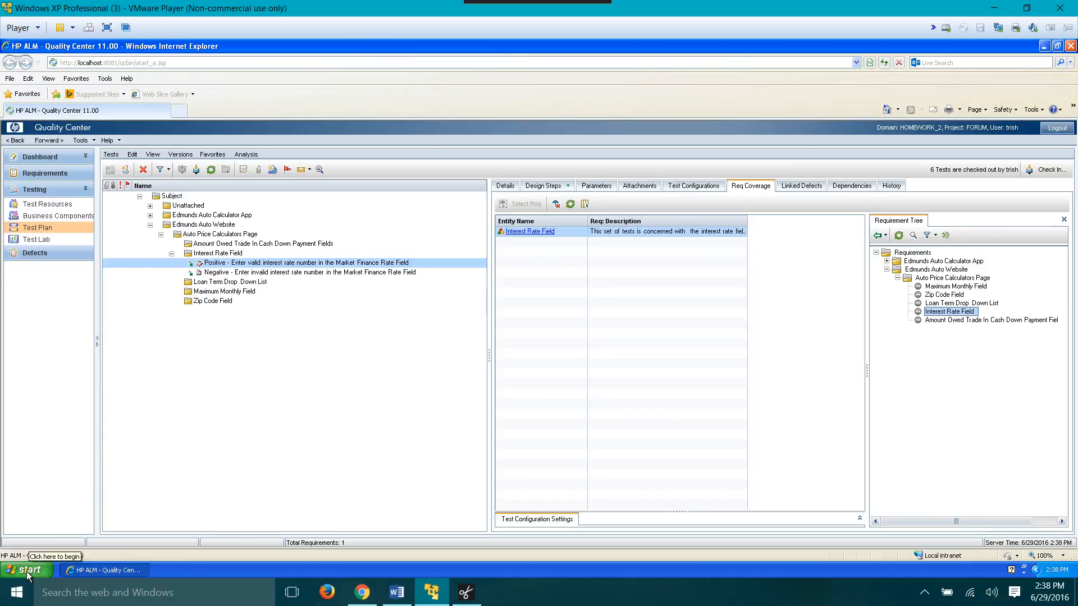
{"action": "left_click", "coordinate": [27, 570]}
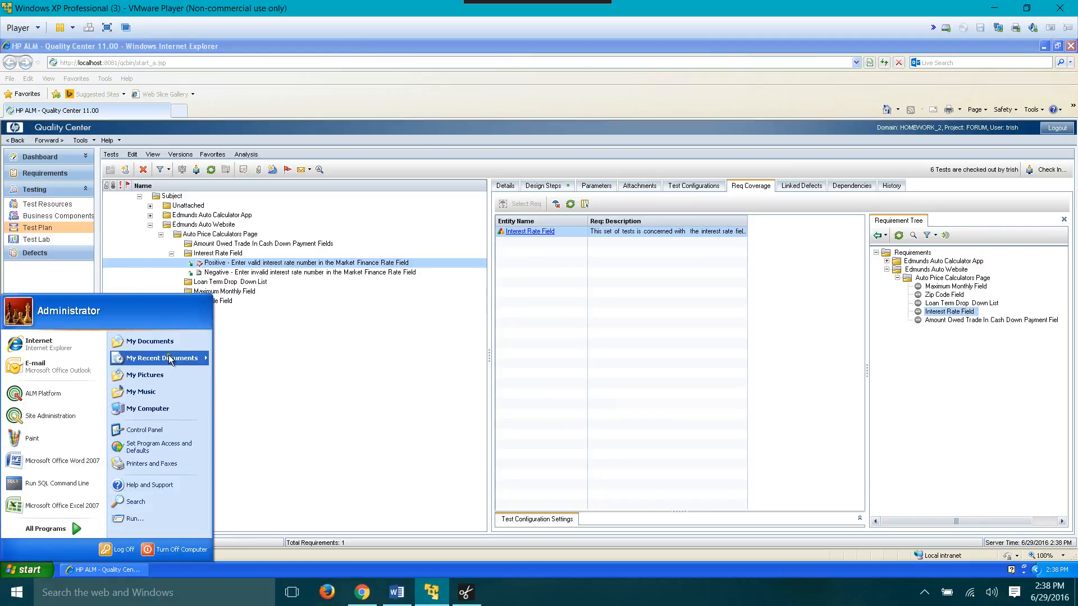
{"action": "mouse_move", "coordinate": [170, 361]}
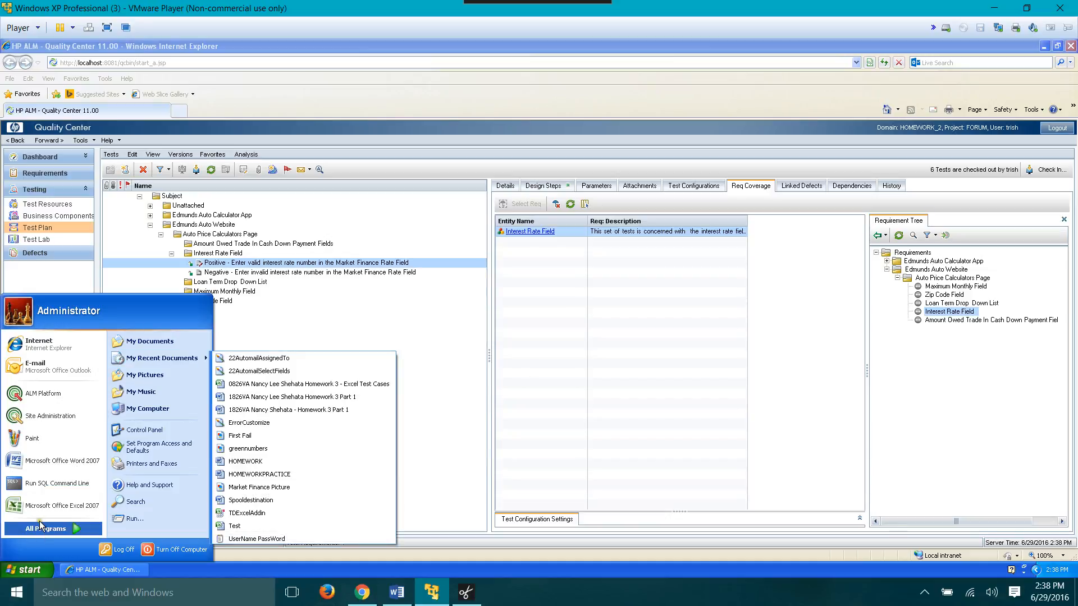
{"action": "mouse_move", "coordinate": [42, 531]}
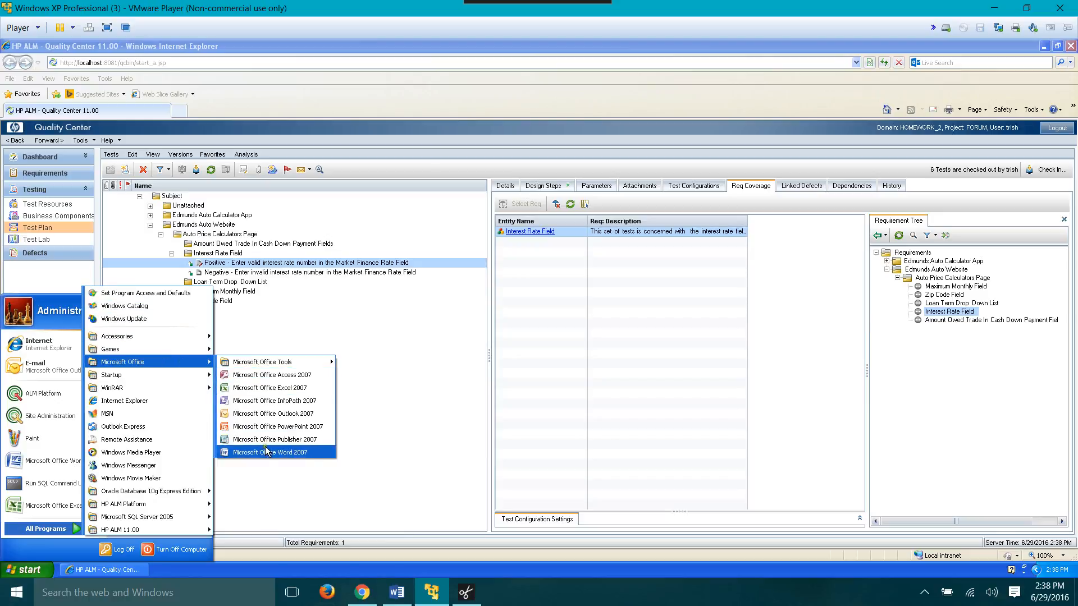
{"action": "left_click", "coordinate": [265, 451]}
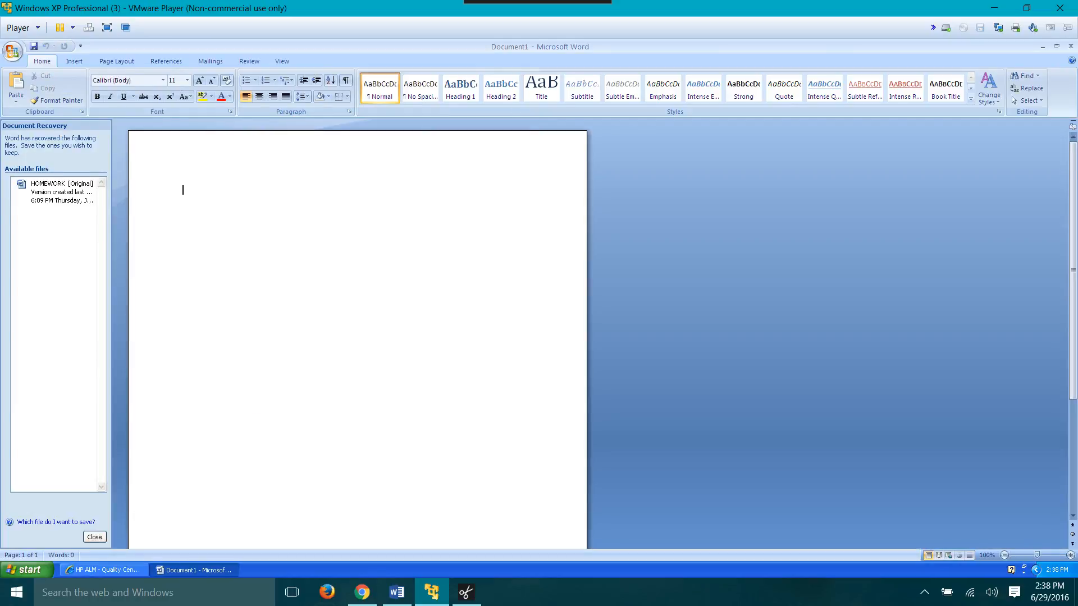
Step: Enter the heading "Creating tests and such:" in the blank document and paste the requirement coverage snip below it
{"action": "left_click", "coordinate": [255, 200]}
{"action": "type", "text": "Creating tests and such:"}
{"action": "key", "text": "Return"}
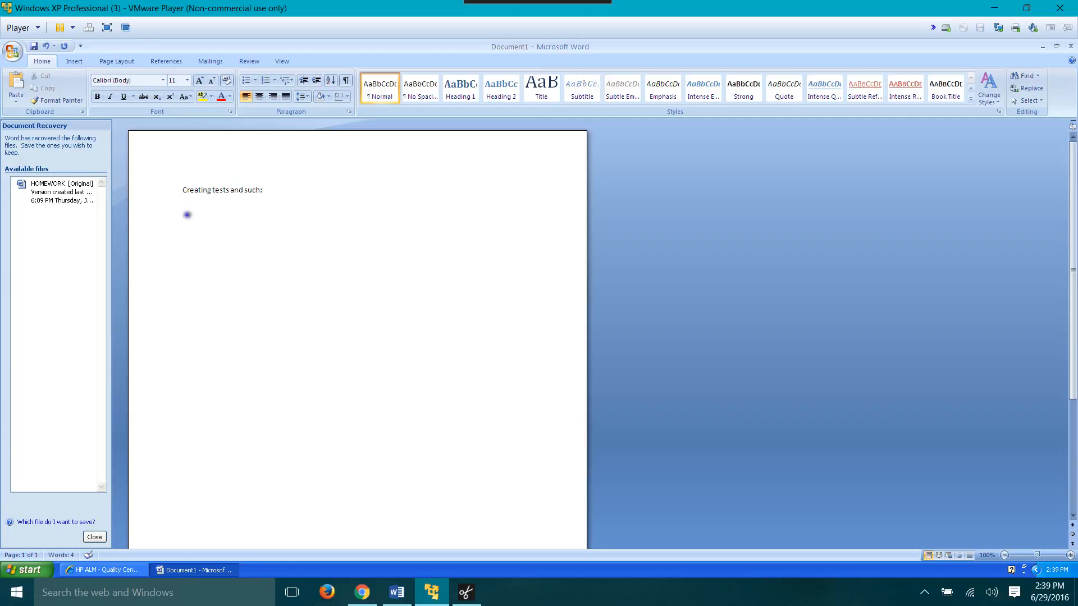
{"action": "right_click", "coordinate": [187, 215]}
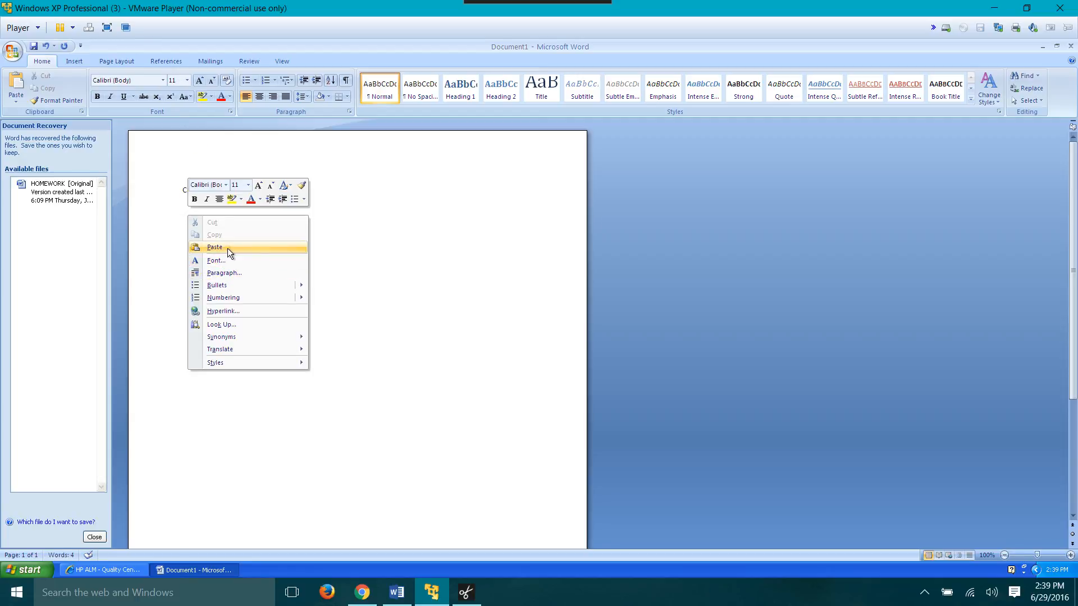
{"action": "left_click", "coordinate": [227, 248]}
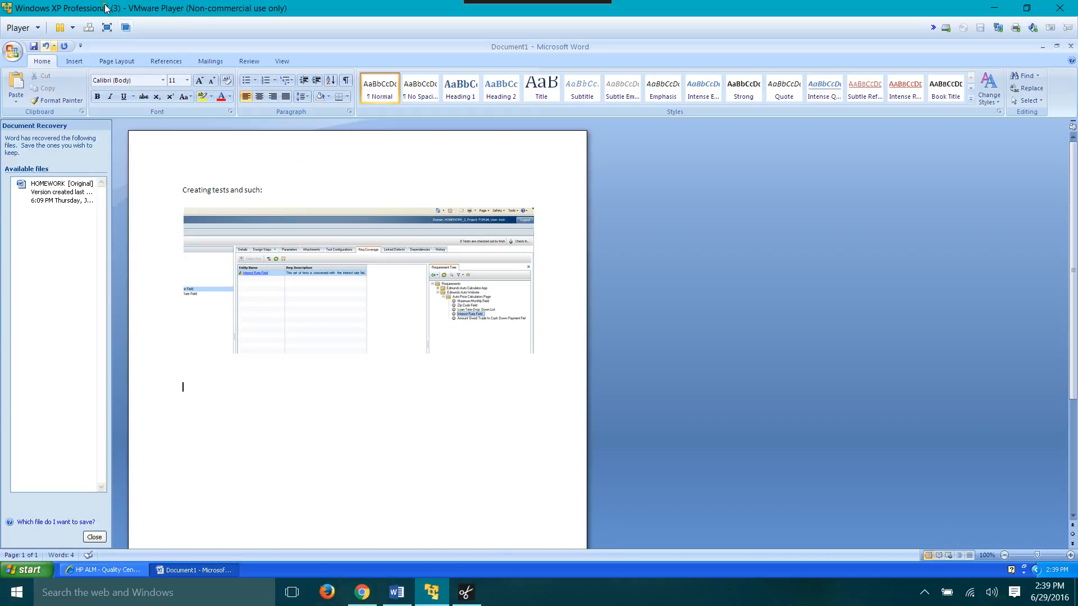
Step: Minimize the Snip Editor, switch back to Quality Center in the virtual machine and show the positive interest rate test's design steps
{"action": "left_click", "coordinate": [466, 592]}
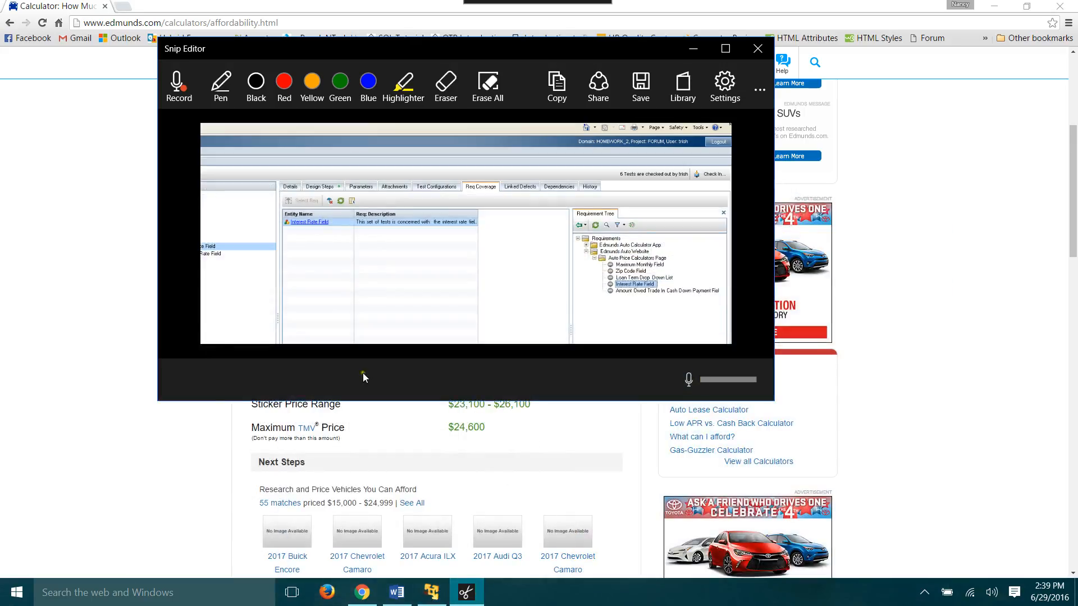
{"action": "left_click", "coordinate": [695, 49]}
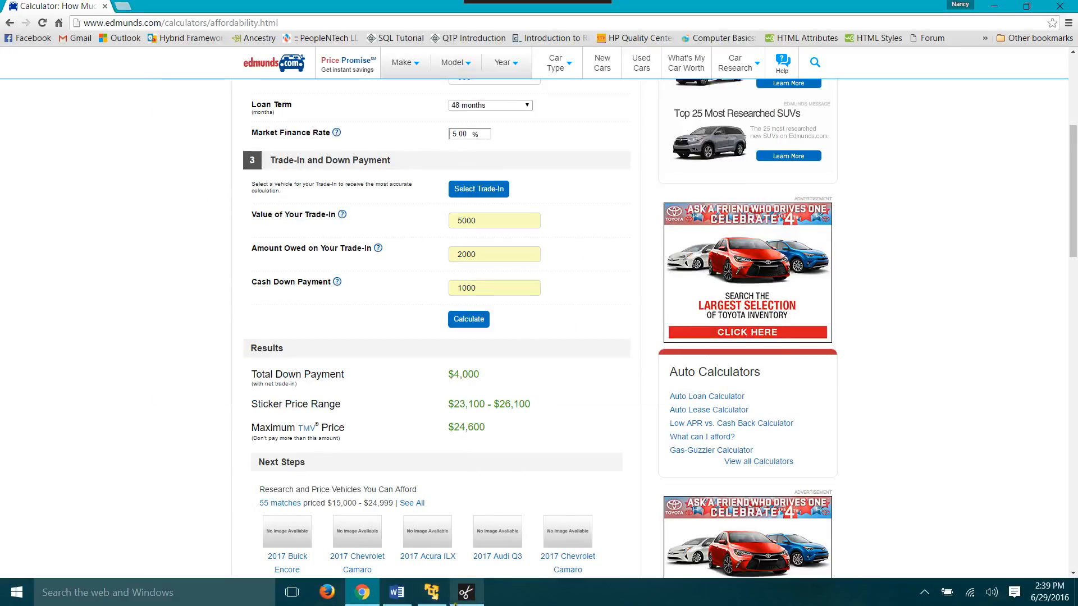
{"action": "left_click", "coordinate": [428, 602]}
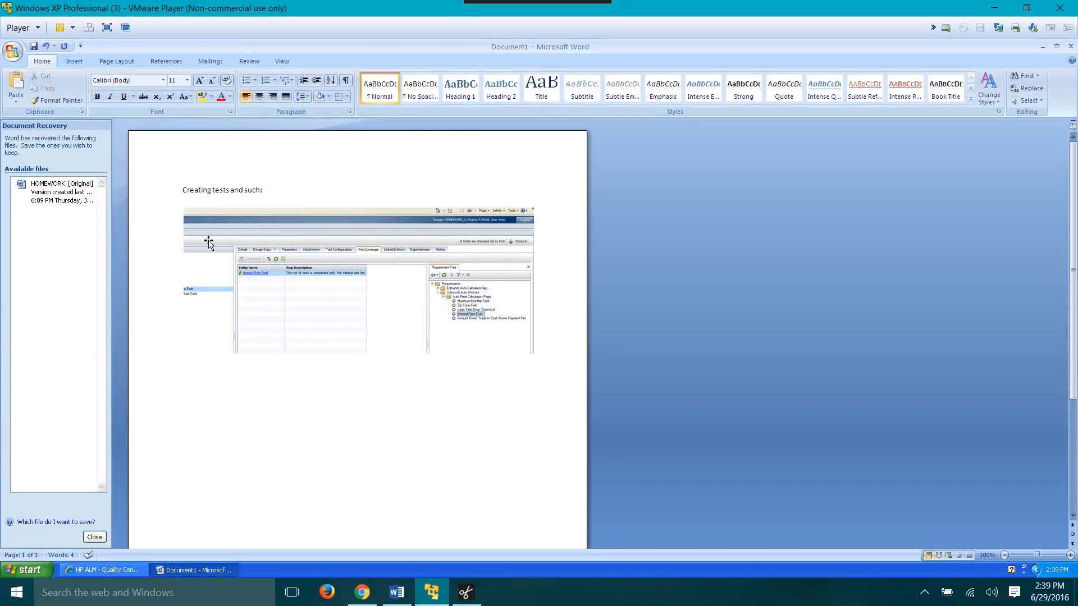
{"action": "left_click", "coordinate": [95, 569]}
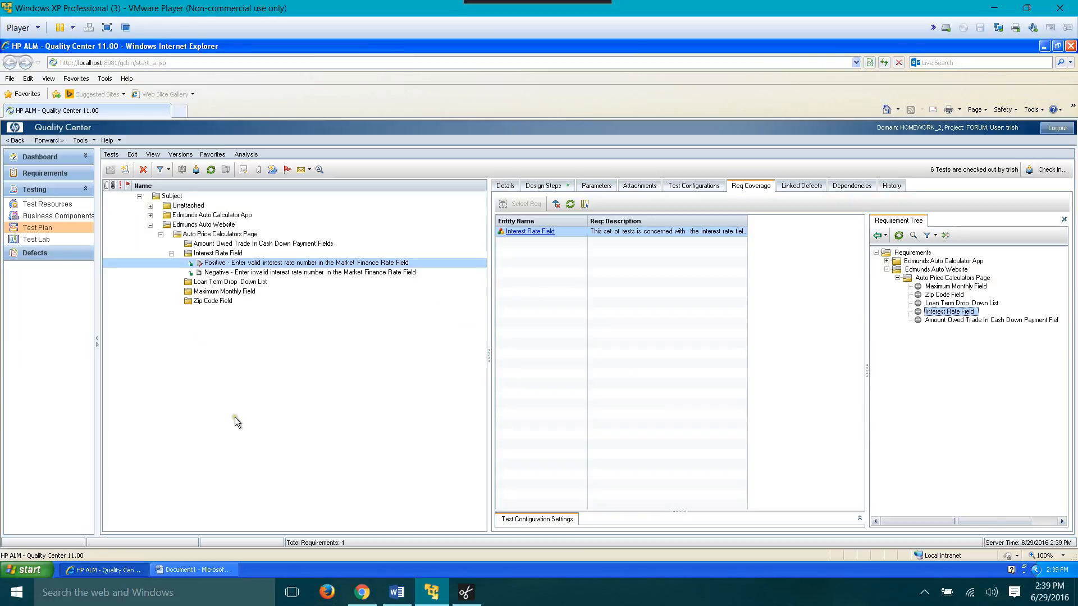
{"action": "left_click", "coordinate": [547, 187]}
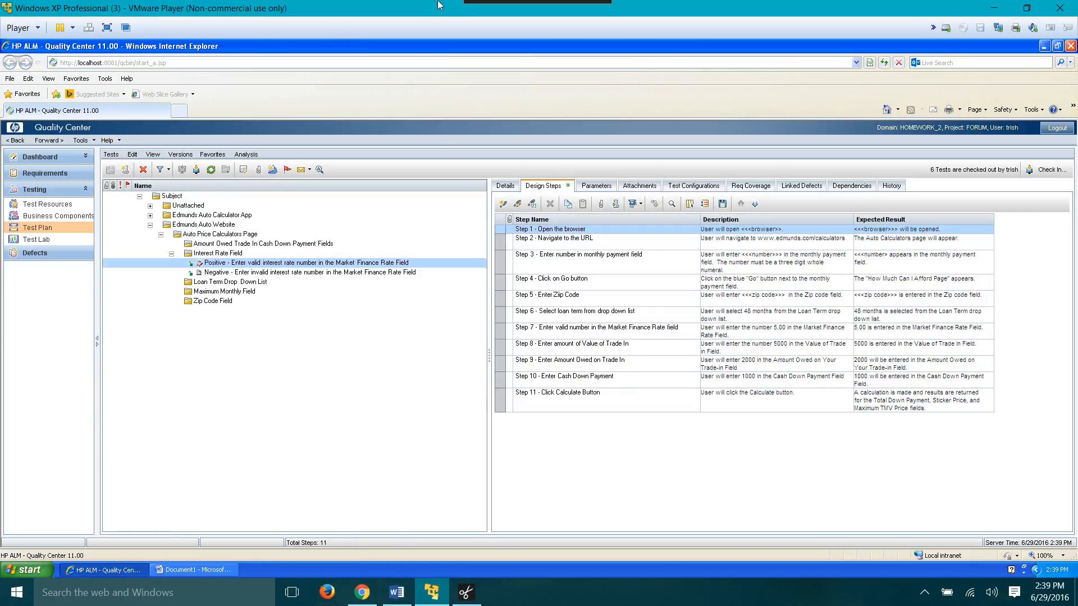
Step: Snip the screen area with the test plan tree and the positive interest rate test's design steps, and copy the snip to the clipboard
{"action": "left_click", "coordinate": [484, 19]}
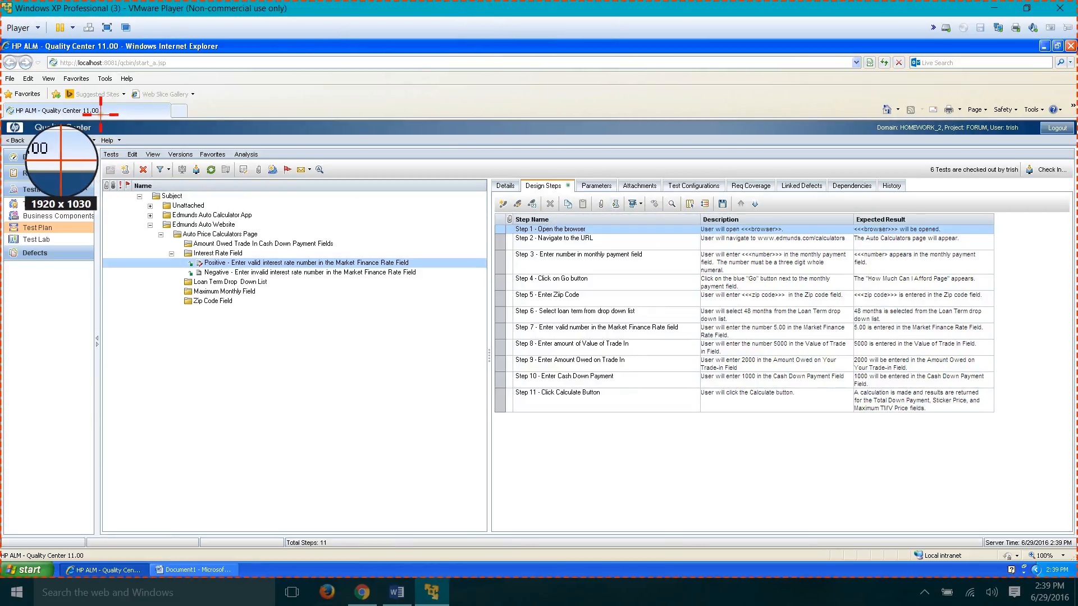
{"action": "left_click_drag", "start_coordinate": [97, 113], "coordinate": [1005, 425]}
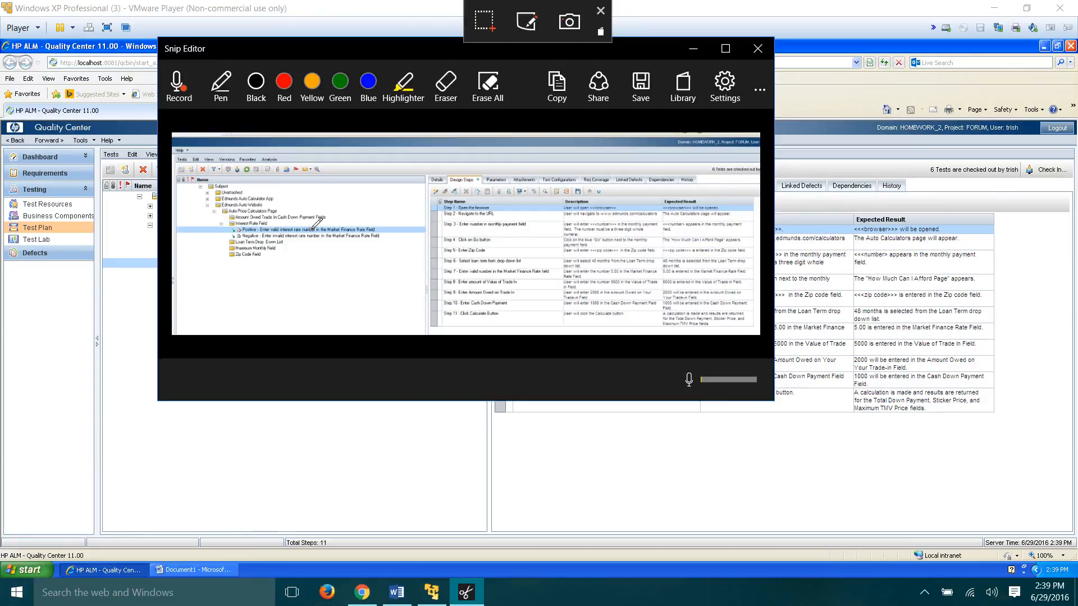
{"action": "left_click", "coordinate": [557, 87]}
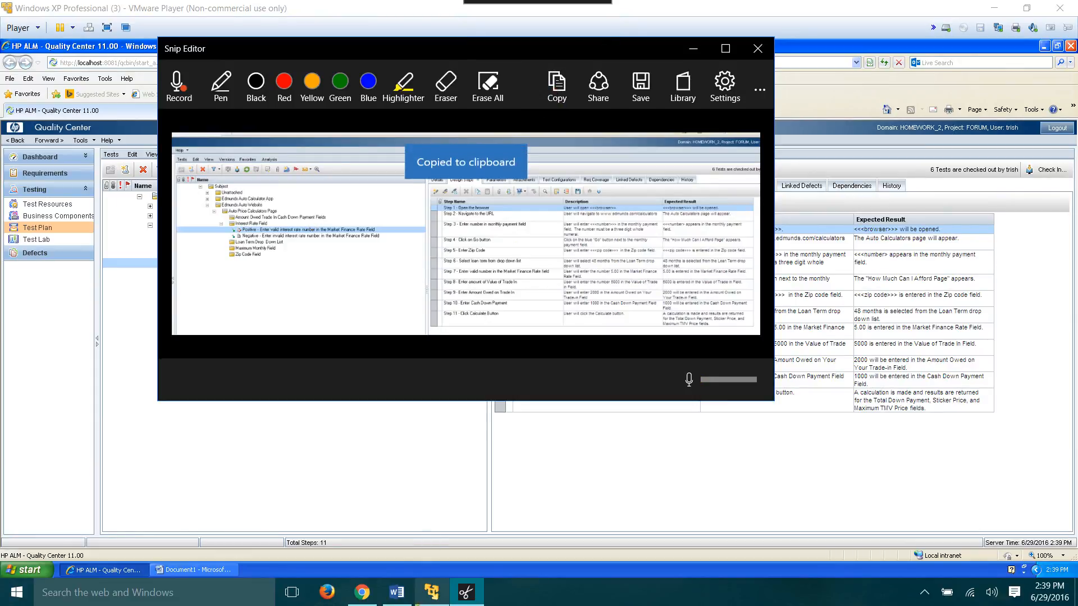
Step: Switch to the Word document in the virtual machine and paste the design steps snip below the requirement coverage snip
{"action": "left_click", "coordinate": [396, 592]}
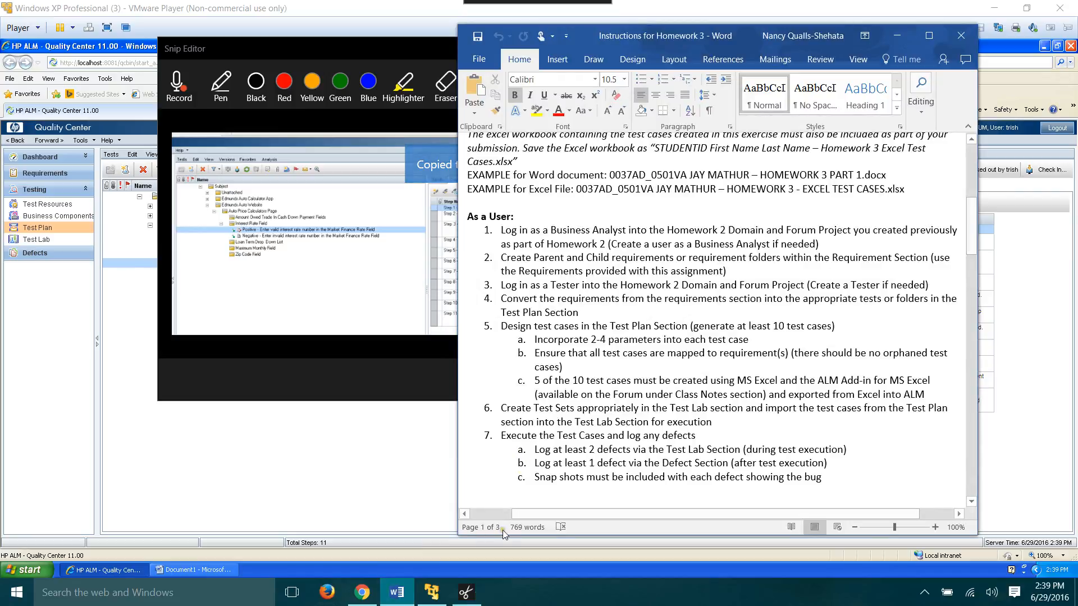
{"action": "left_click", "coordinate": [396, 593]}
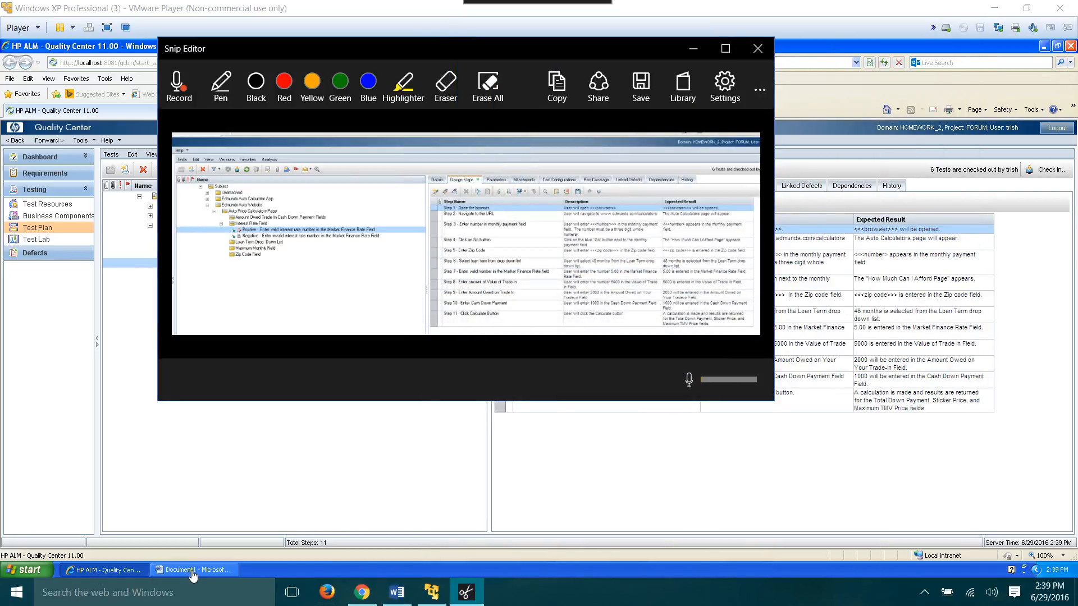
{"action": "left_click", "coordinate": [192, 576]}
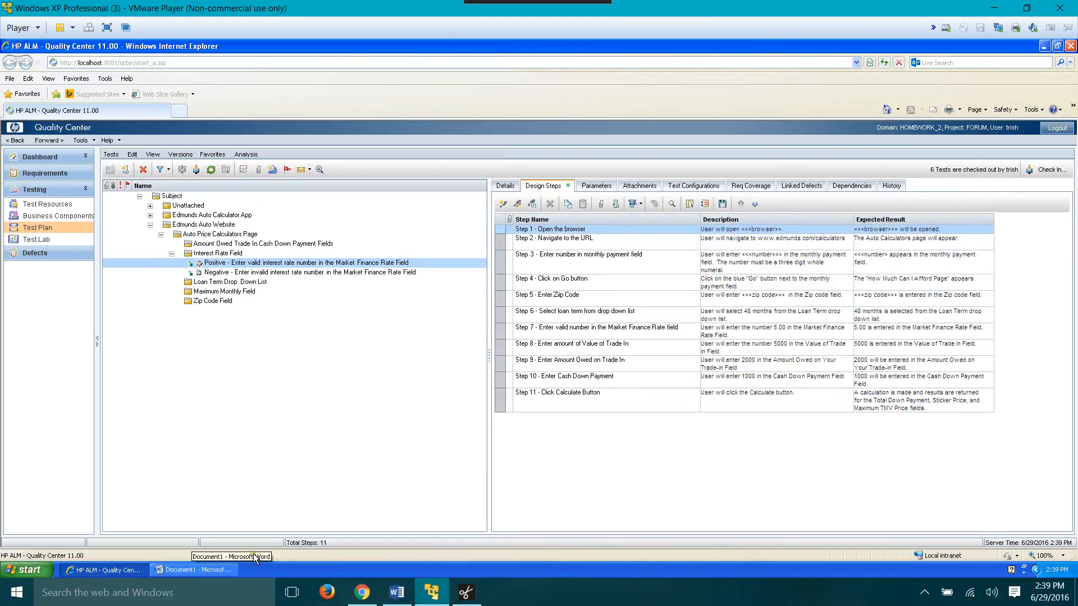
{"action": "left_click", "coordinate": [191, 571]}
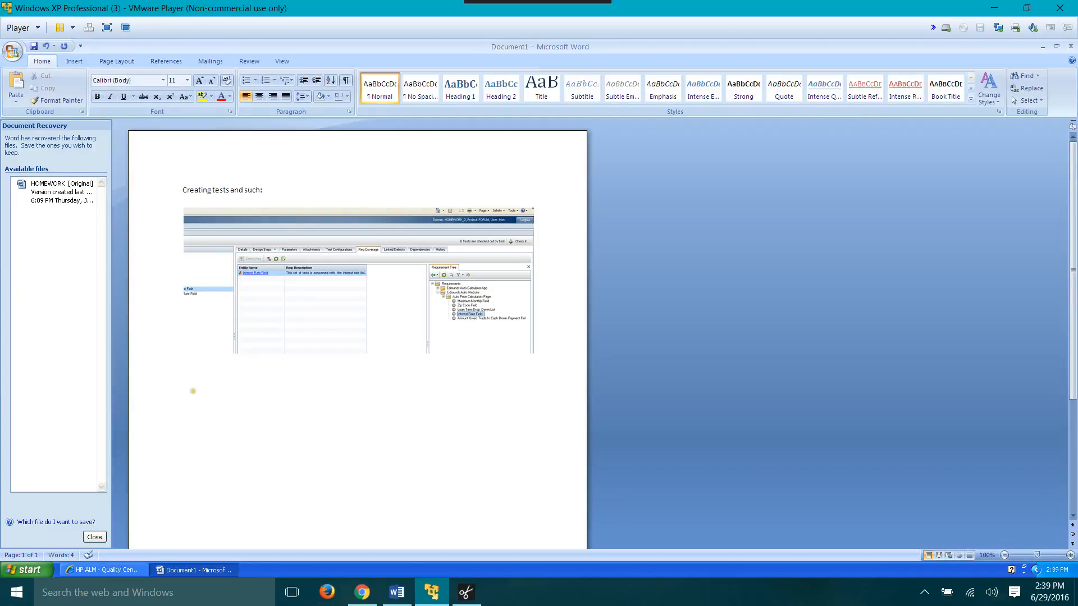
{"action": "right_click", "coordinate": [193, 389]}
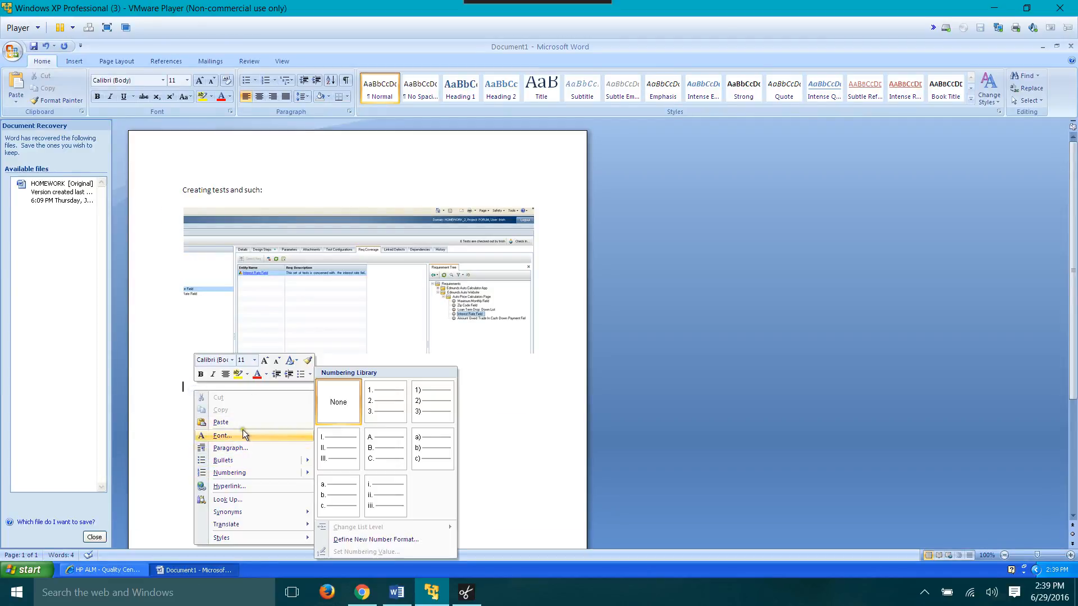
{"action": "left_click", "coordinate": [242, 422]}
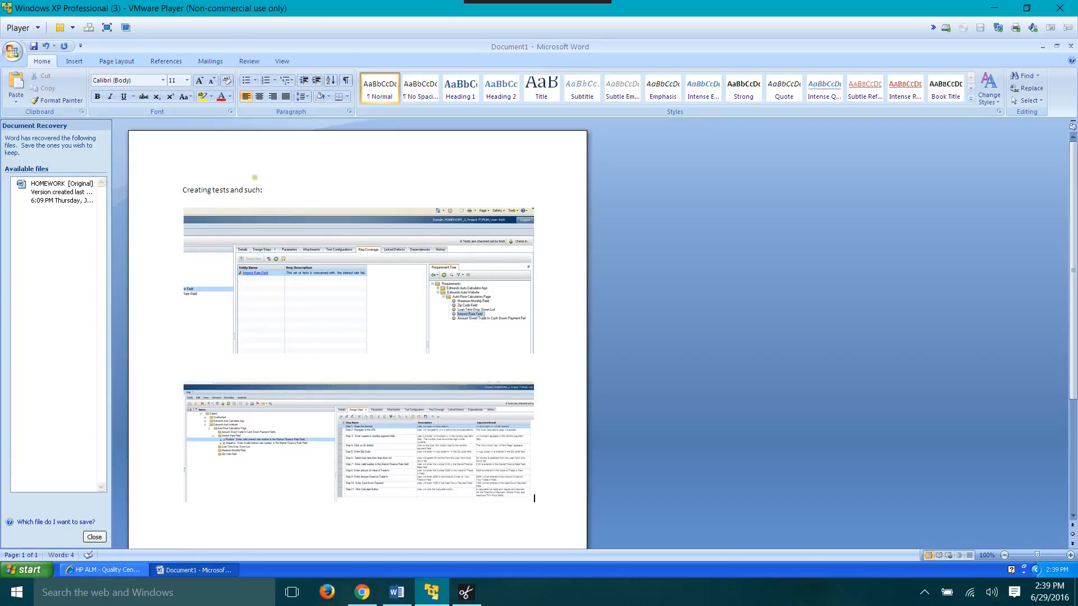
Step: Add the line "Test1 – Zip Code Requirements:" between the "Creating tests and such:" heading and the first snip
{"action": "key", "text": "Return"}
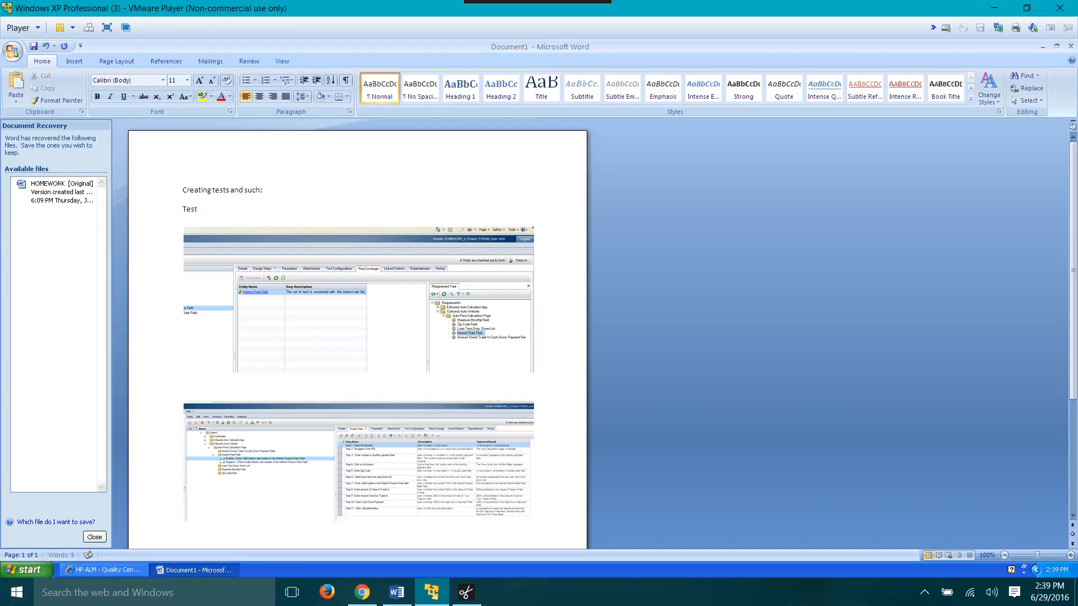
{"action": "type", "text": "Test1 - Zip Code Requirements:"}
{"action": "scroll", "coordinate": [440, 281], "scroll_direction": "down", "scroll_amount": 3}
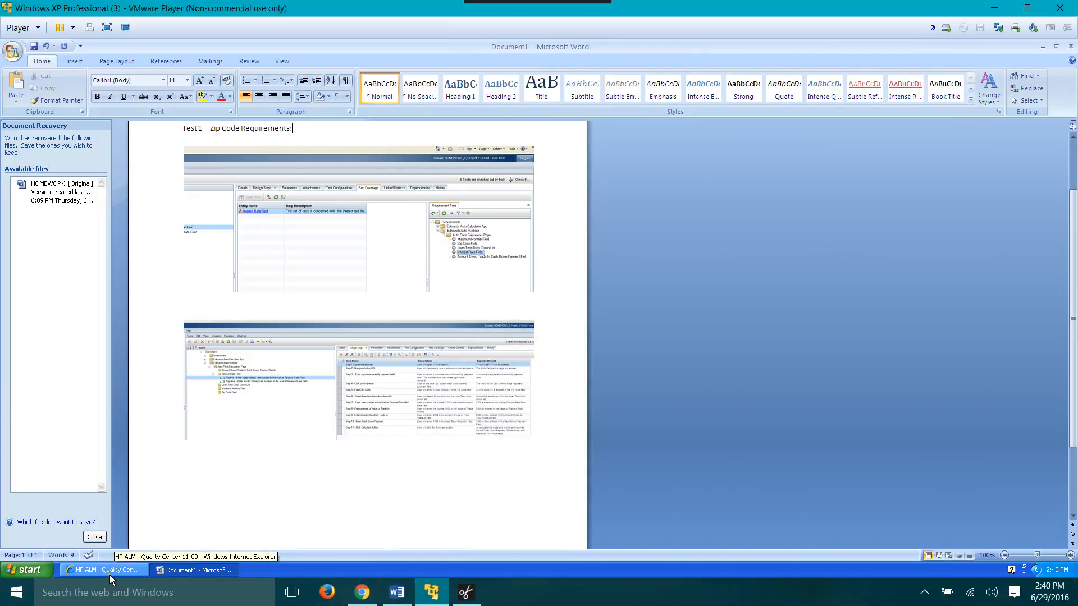
Step: Switch to Quality Center and copy all 11 design steps of the positive interest rate test into the negative interest rate test
{"action": "left_click", "coordinate": [108, 570]}
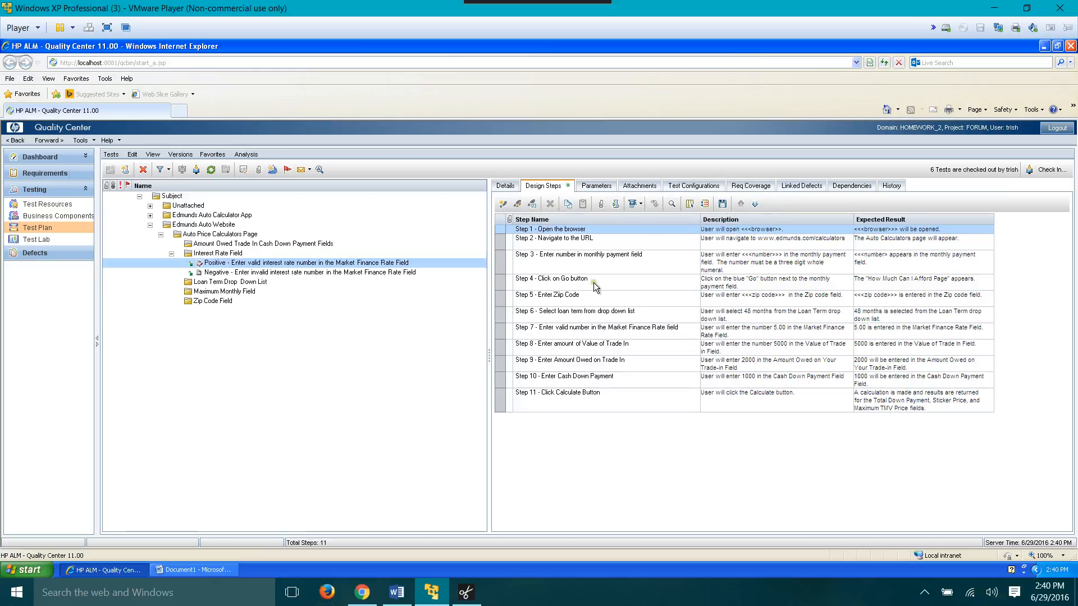
{"action": "left_click", "coordinate": [265, 273]}
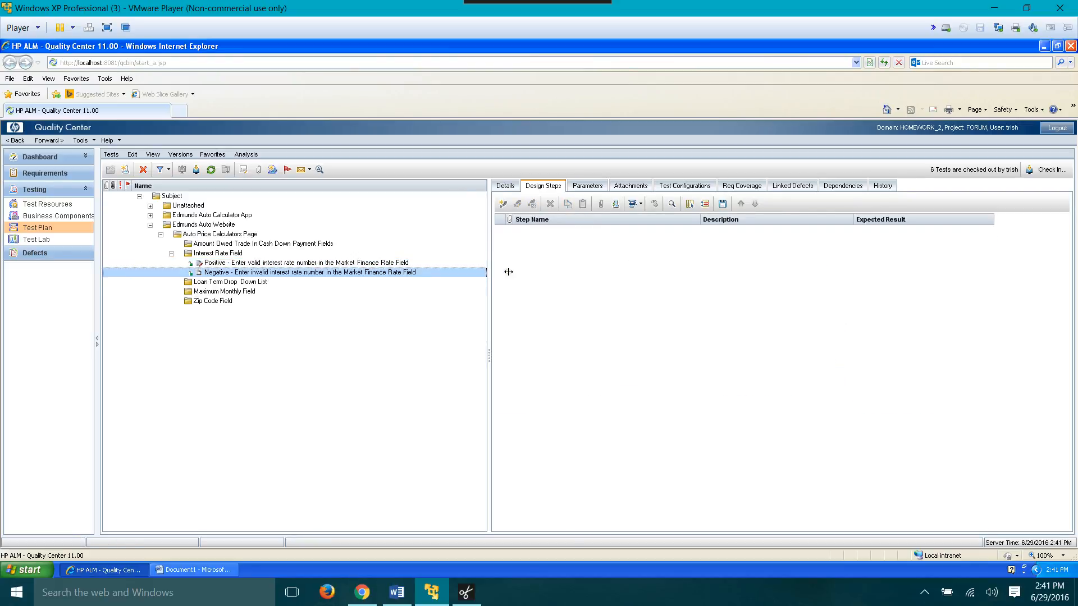
{"action": "left_click", "coordinate": [293, 263]}
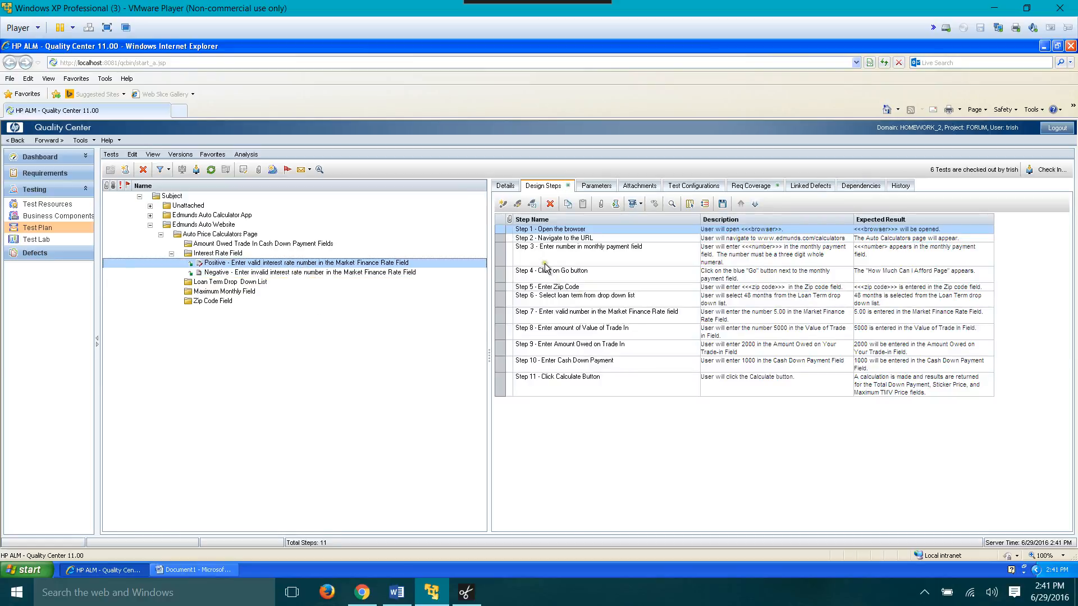
{"action": "left_click", "coordinate": [573, 238]}
{"action": "left_click", "coordinate": [565, 247], "text": "ctrl"}
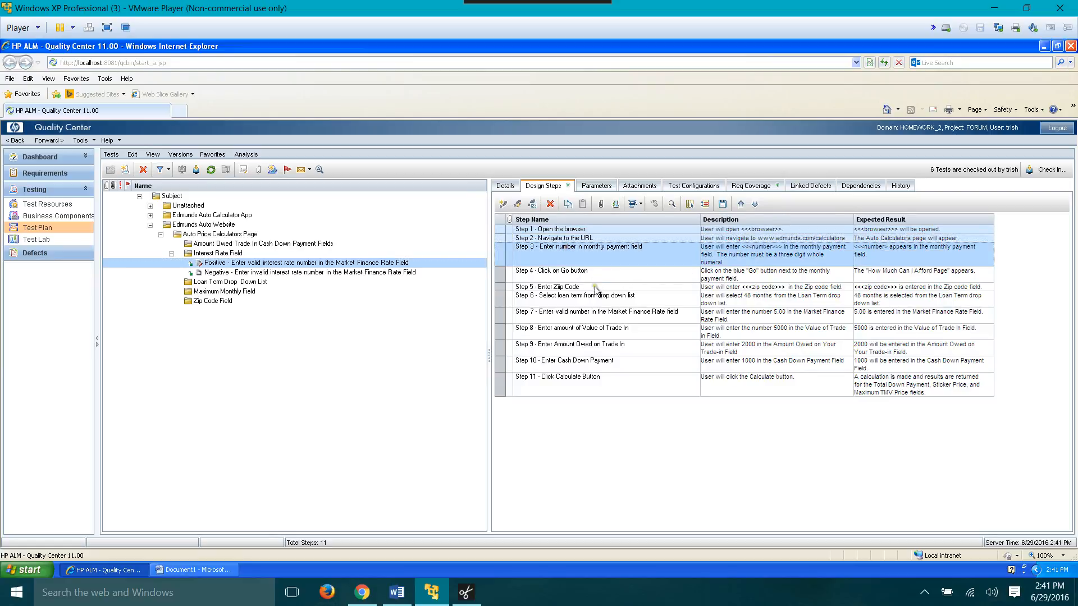
{"action": "left_click", "coordinate": [574, 275], "text": "ctrl"}
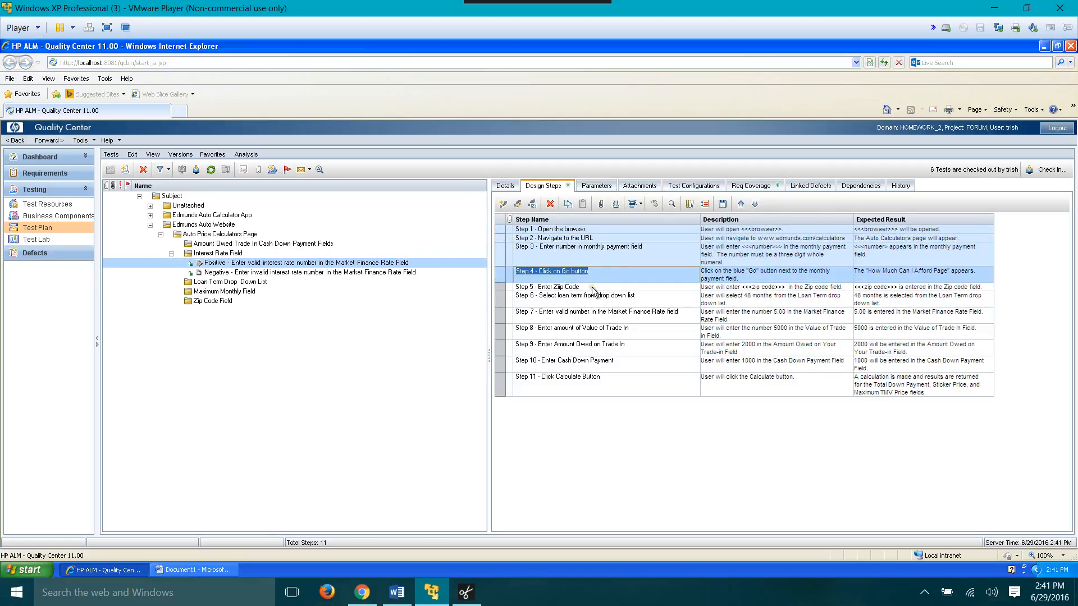
{"action": "left_click", "coordinate": [589, 287], "text": "ctrl"}
{"action": "left_click", "coordinate": [596, 303], "text": "ctrl"}
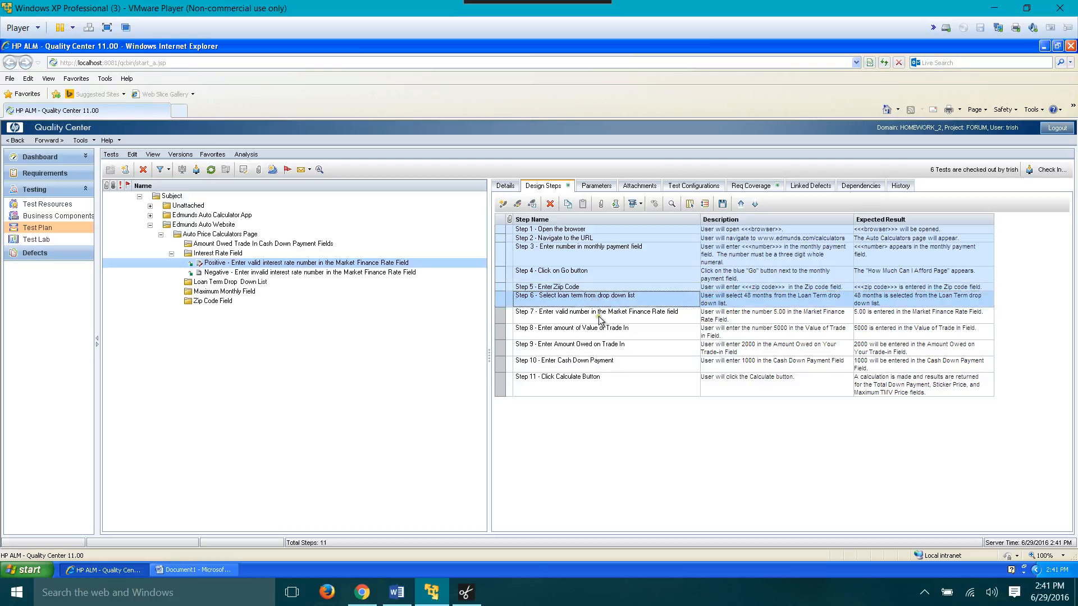
{"action": "left_click", "coordinate": [598, 315], "text": "ctrl"}
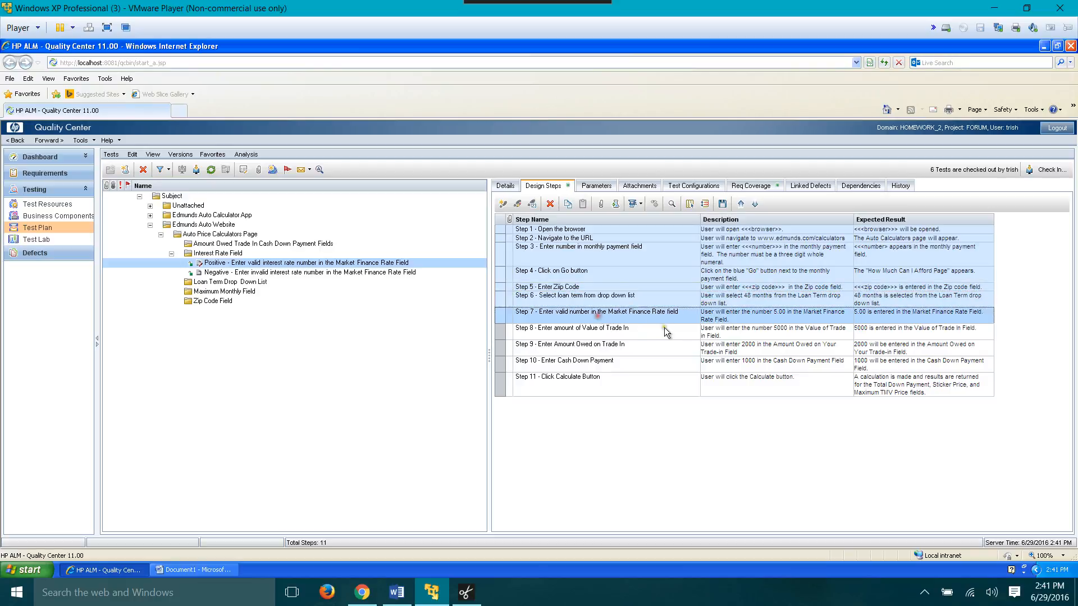
{"action": "left_click", "coordinate": [613, 334], "text": "ctrl"}
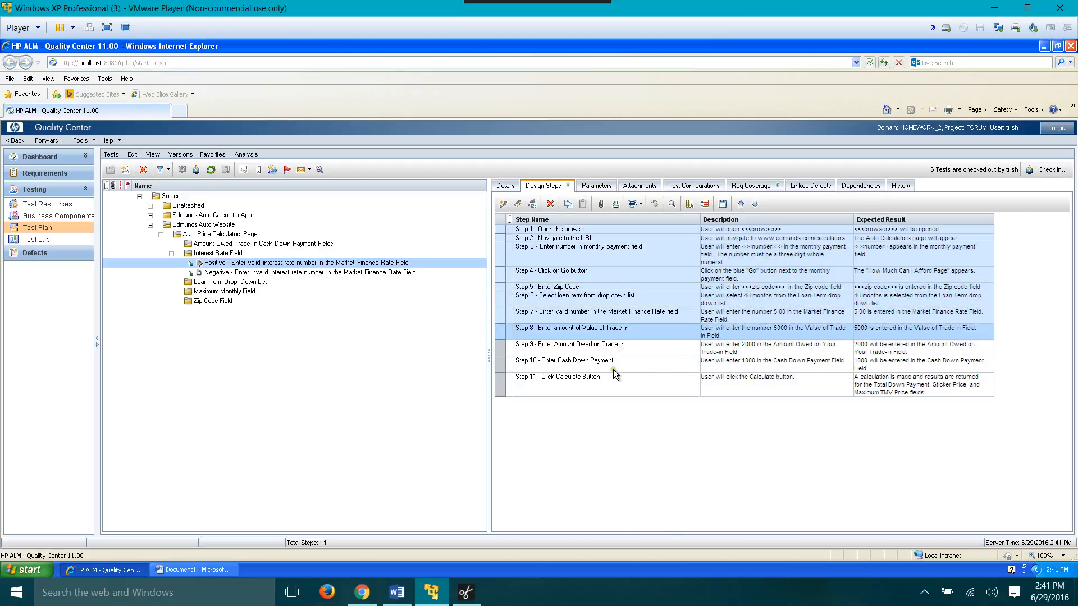
{"action": "left_click", "coordinate": [613, 348], "text": "ctrl"}
{"action": "left_click", "coordinate": [615, 365], "text": "ctrl"}
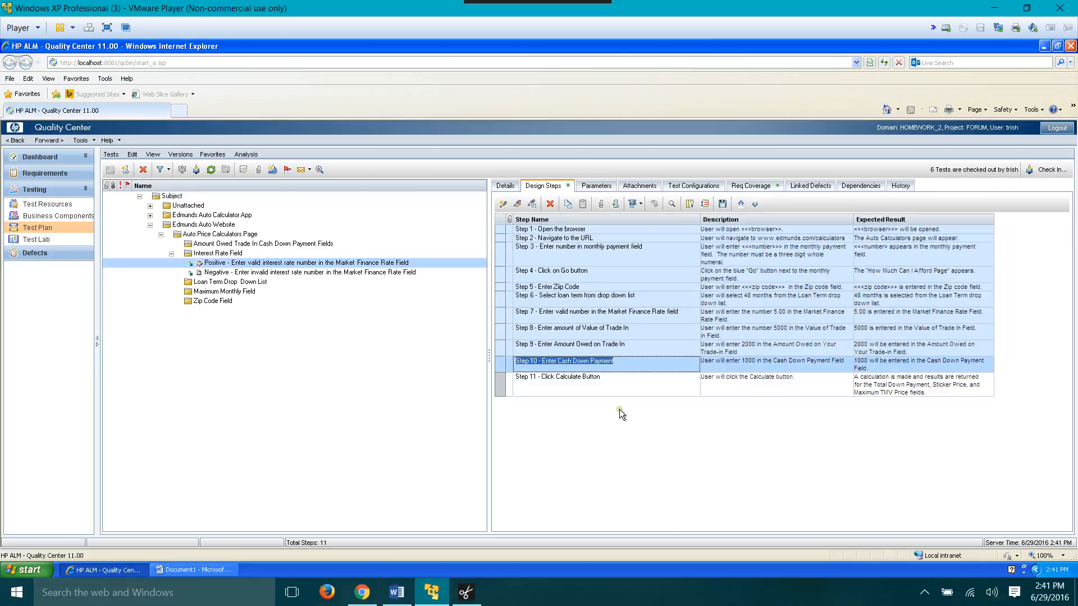
{"action": "left_click", "coordinate": [601, 386], "text": "ctrl"}
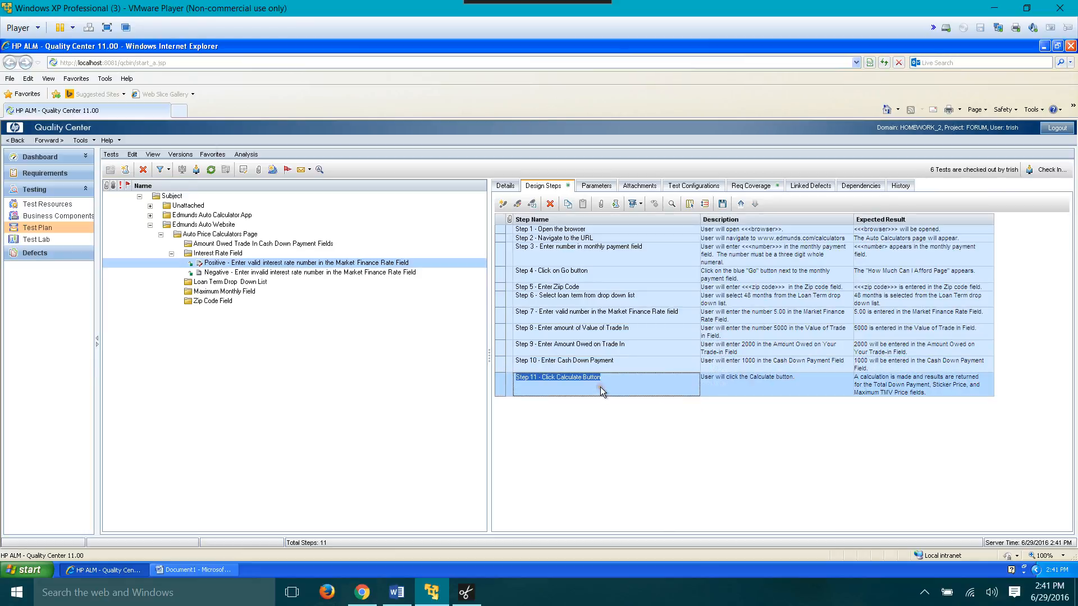
{"action": "left_click", "coordinate": [567, 205]}
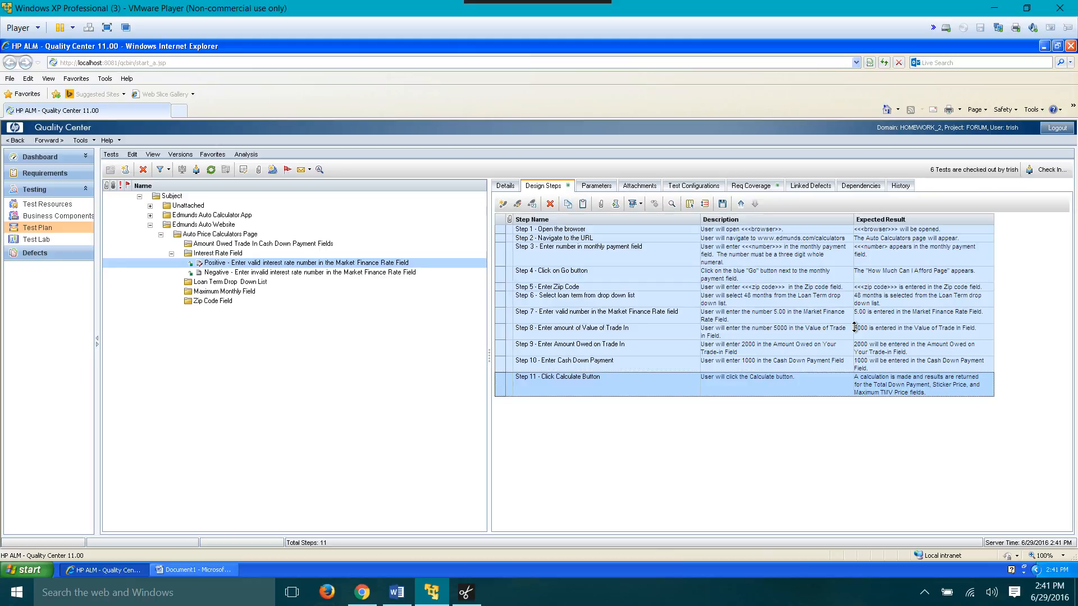
{"action": "left_click", "coordinate": [258, 273]}
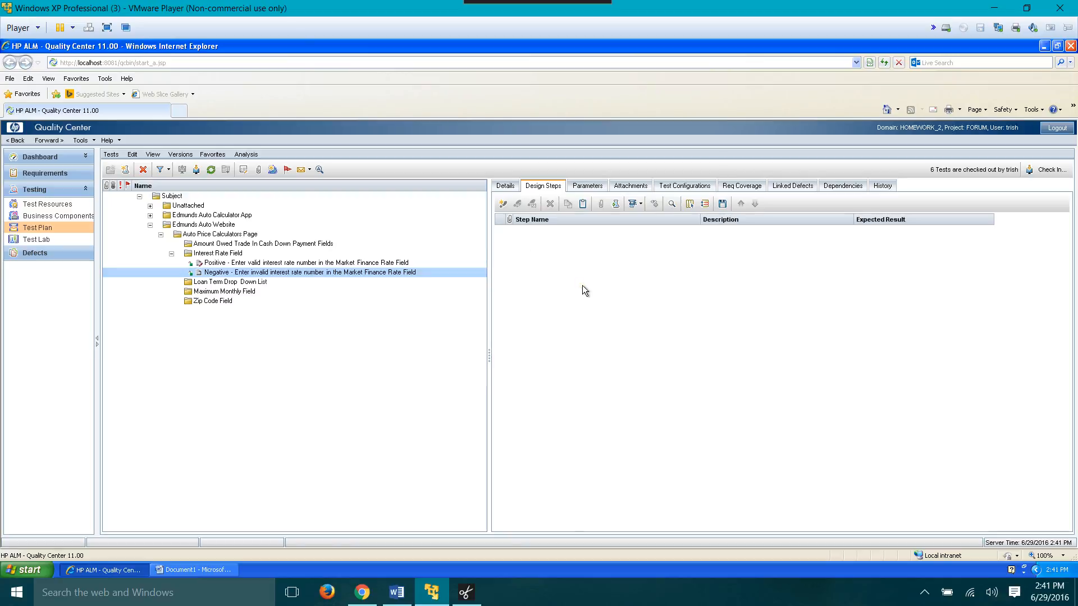
{"action": "left_click", "coordinate": [583, 204]}
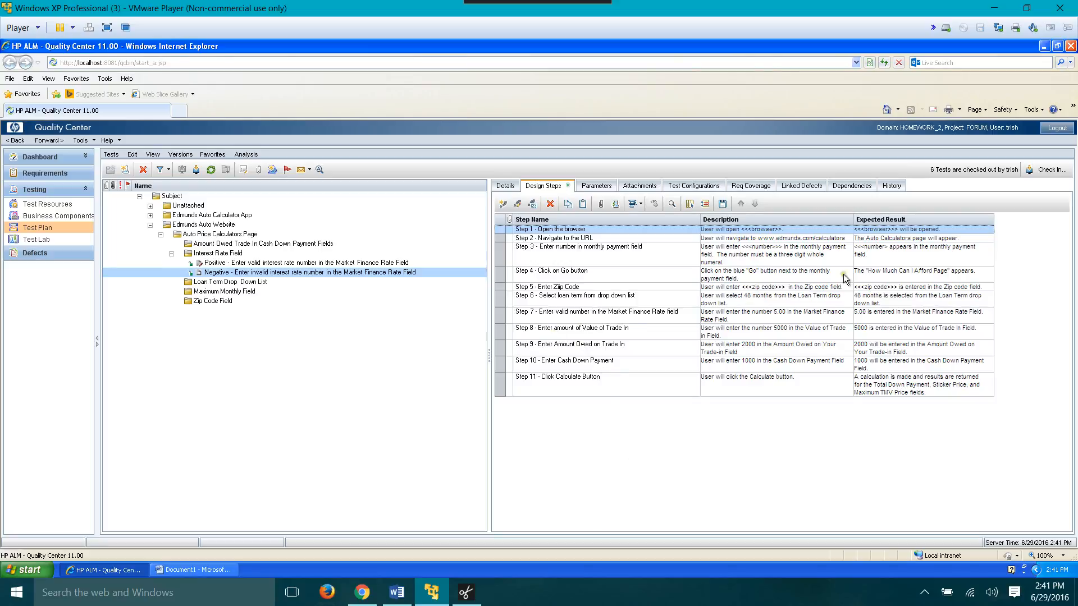
Step: Open Step 7 of the negative test and rename it "Step 7 - Enter invalid number in the Market Finance Rate field"
{"action": "left_click", "coordinate": [592, 318]}
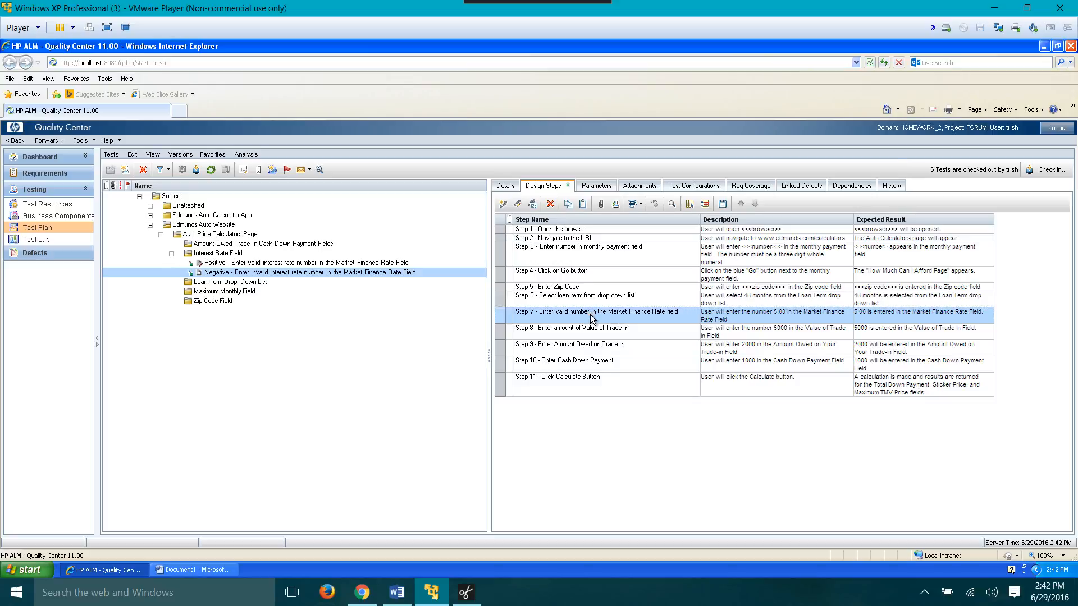
{"action": "double_click", "coordinate": [592, 318]}
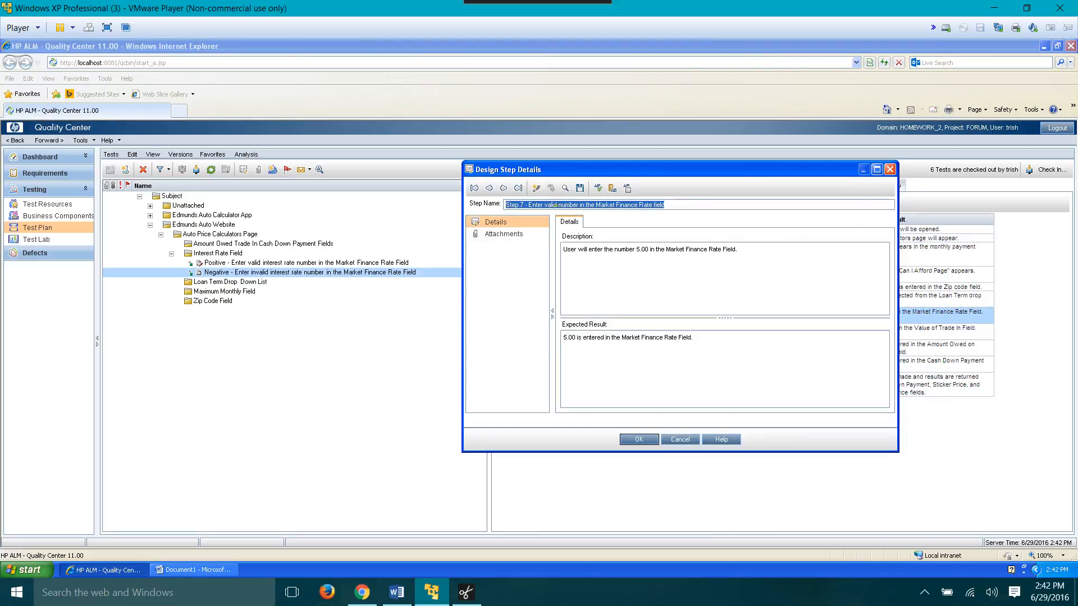
{"action": "left_click", "coordinate": [554, 205]}
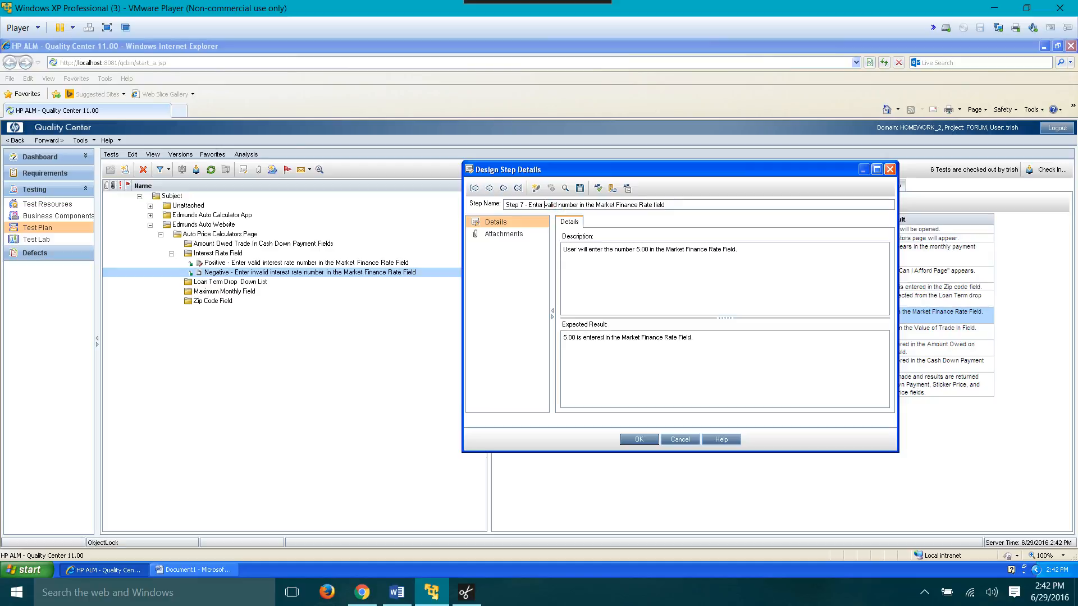
{"action": "type", "text": "in"}
Step: Set the Market Finance Rate number to 4.2 in both the description and the expected result of Step 7
{"action": "left_click", "coordinate": [638, 253]}
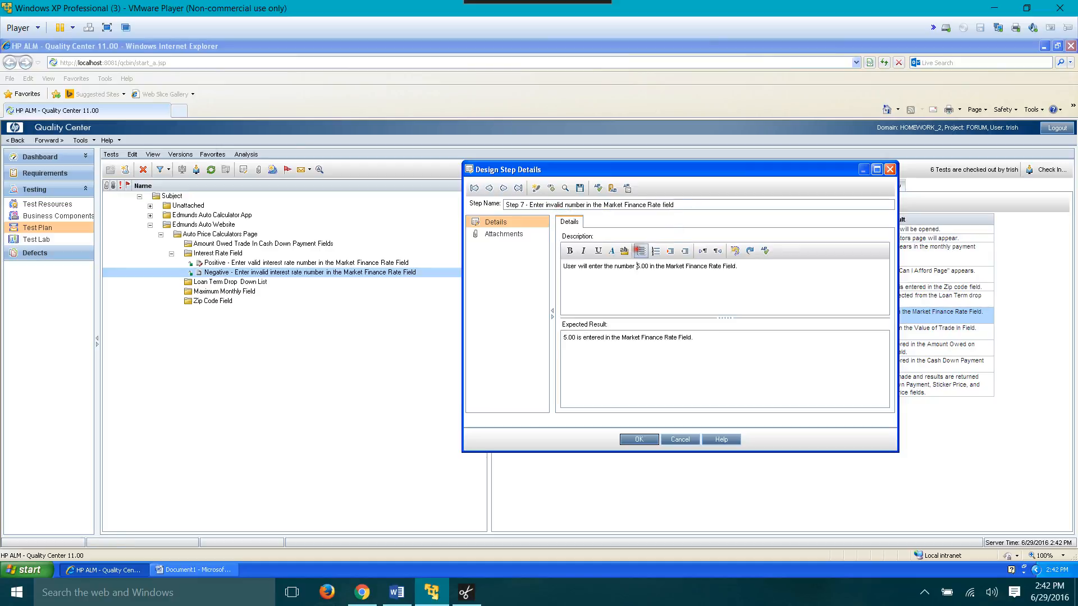
{"action": "left_click_drag", "start_coordinate": [648, 267], "coordinate": [638, 267]}
{"action": "type", "text": "4.2"}
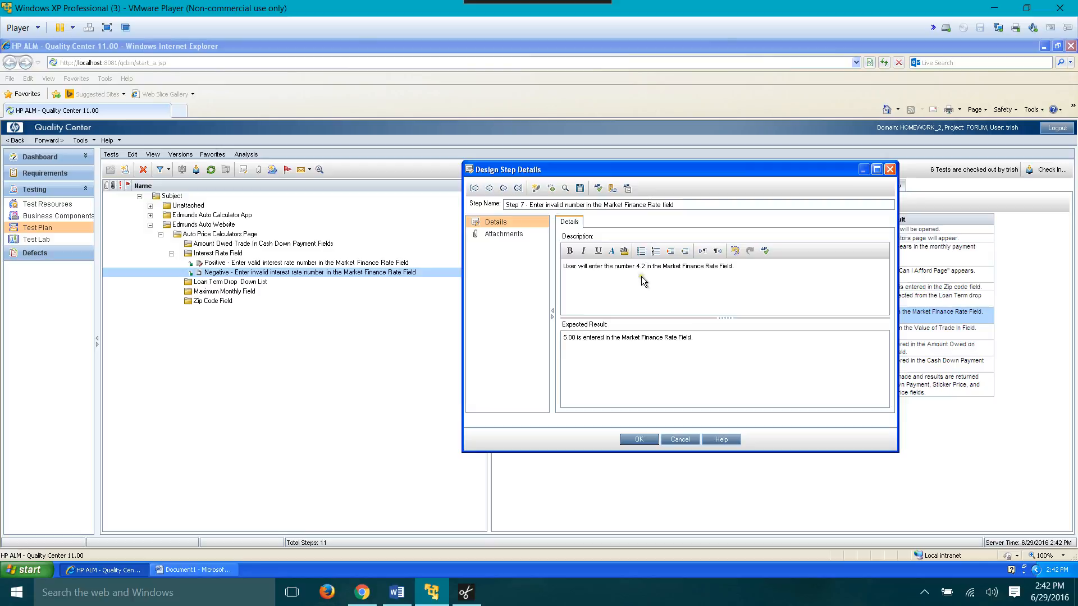
{"action": "left_click", "coordinate": [569, 354]}
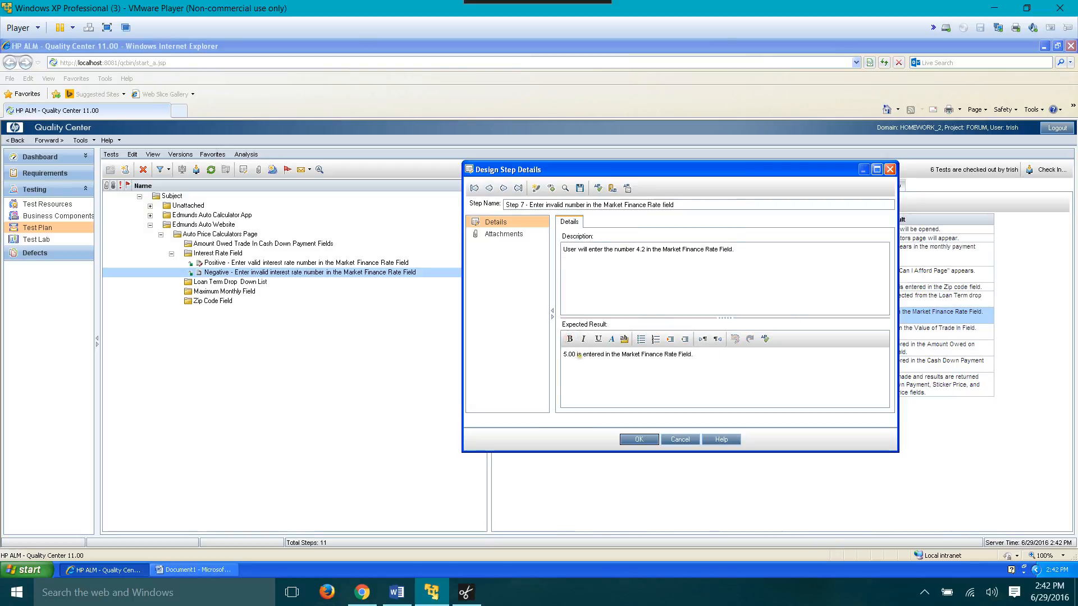
{"action": "left_click_drag", "start_coordinate": [574, 355], "coordinate": [563, 355]}
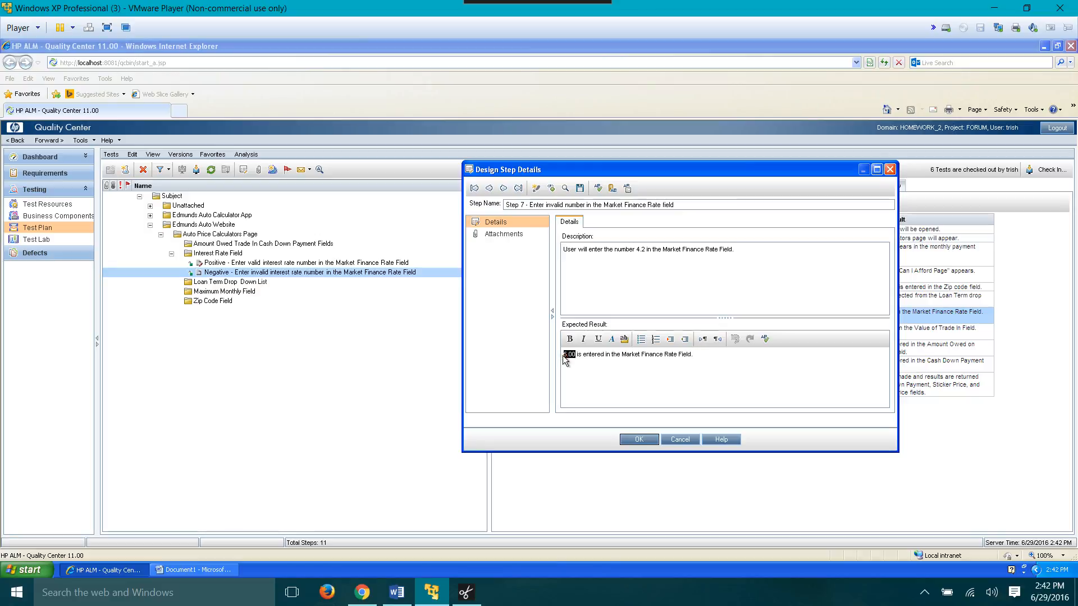
{"action": "type", "text": "4.2"}
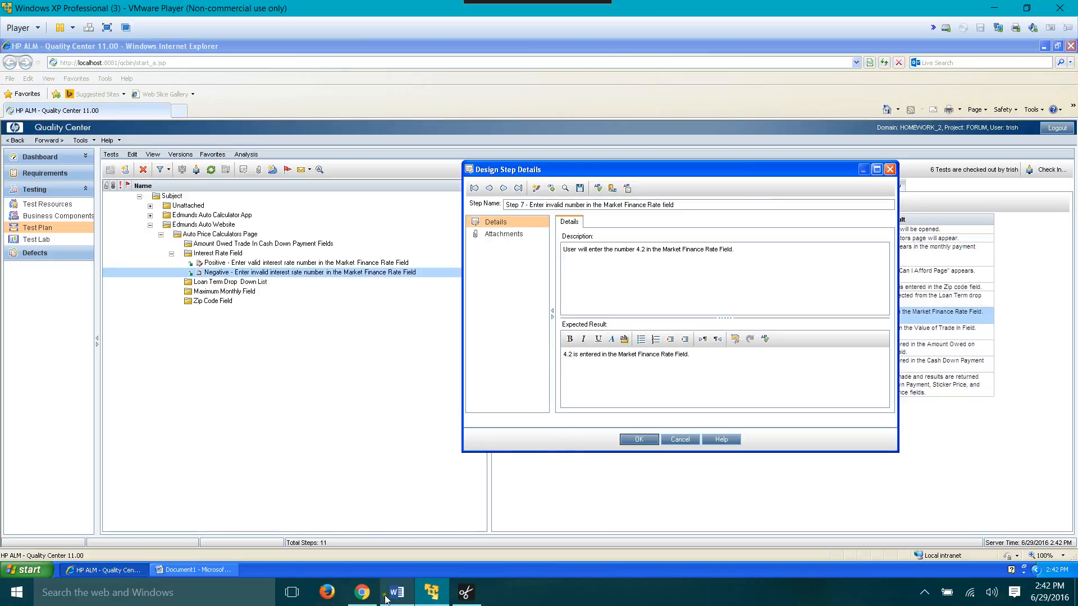
{"action": "left_click", "coordinate": [362, 592]}
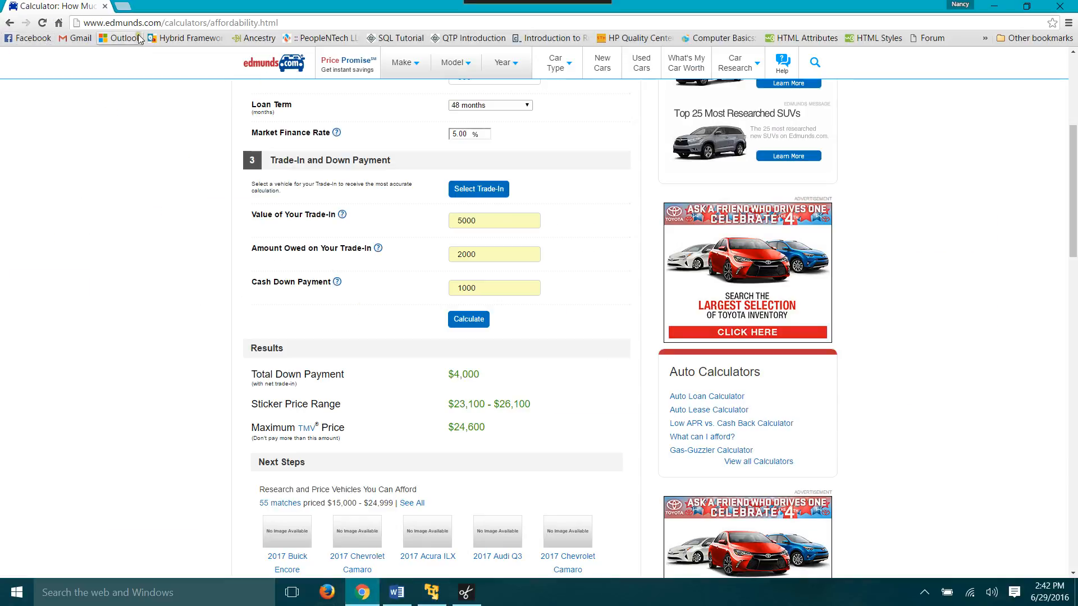
{"action": "left_click", "coordinate": [217, 23]}
{"action": "double_click", "coordinate": [217, 23]}
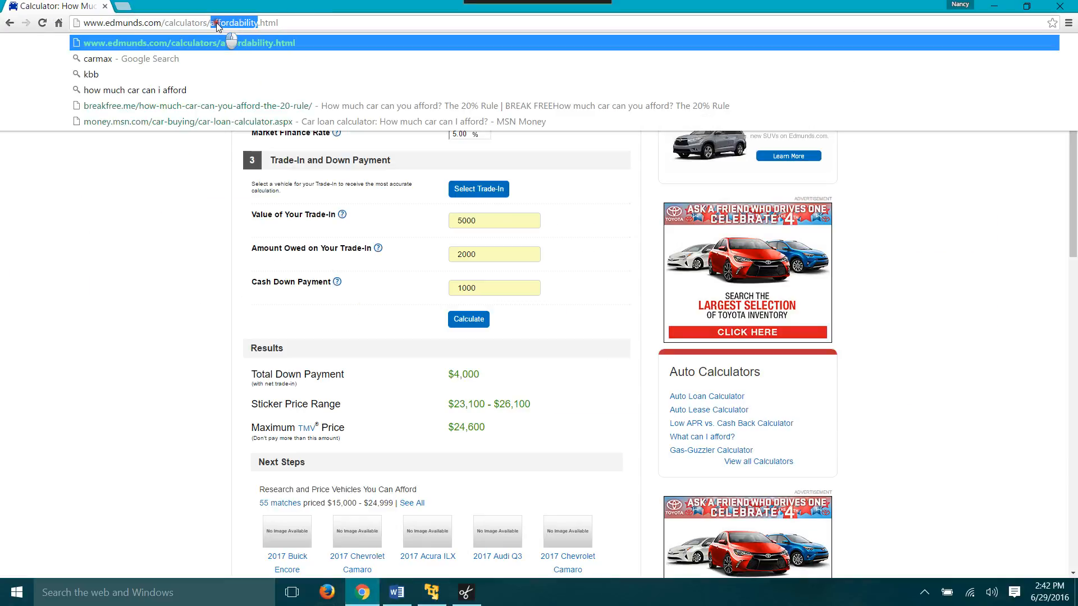
{"action": "key", "text": "BackSpace"}
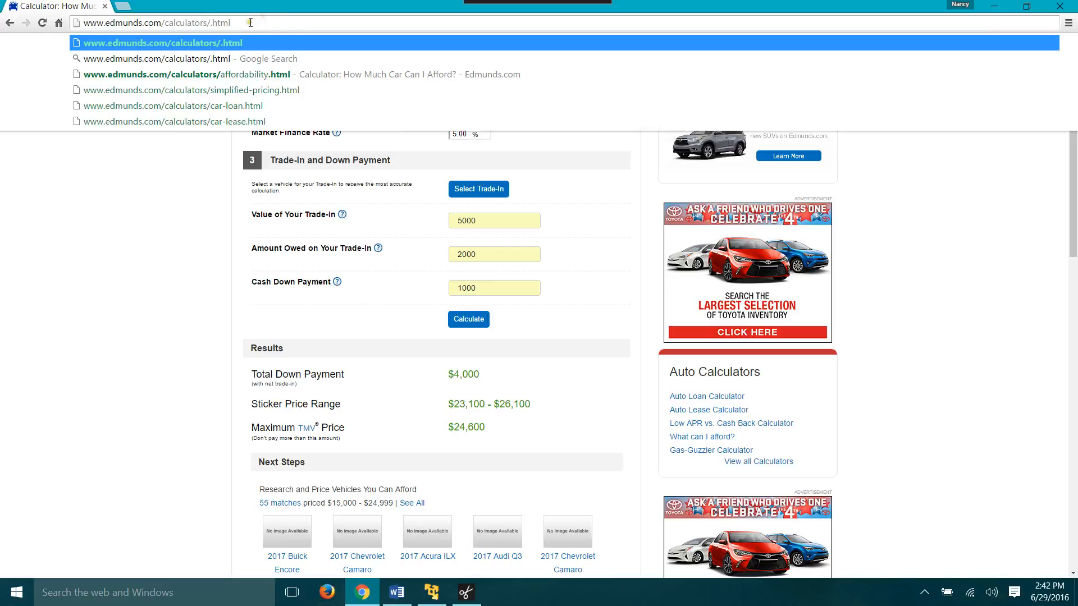
{"action": "key", "text": "Delete"}
{"action": "key", "text": "Delete"}
{"action": "key", "text": "Delete"}
{"action": "key", "text": "Delete"}
{"action": "key", "text": "Delete"}
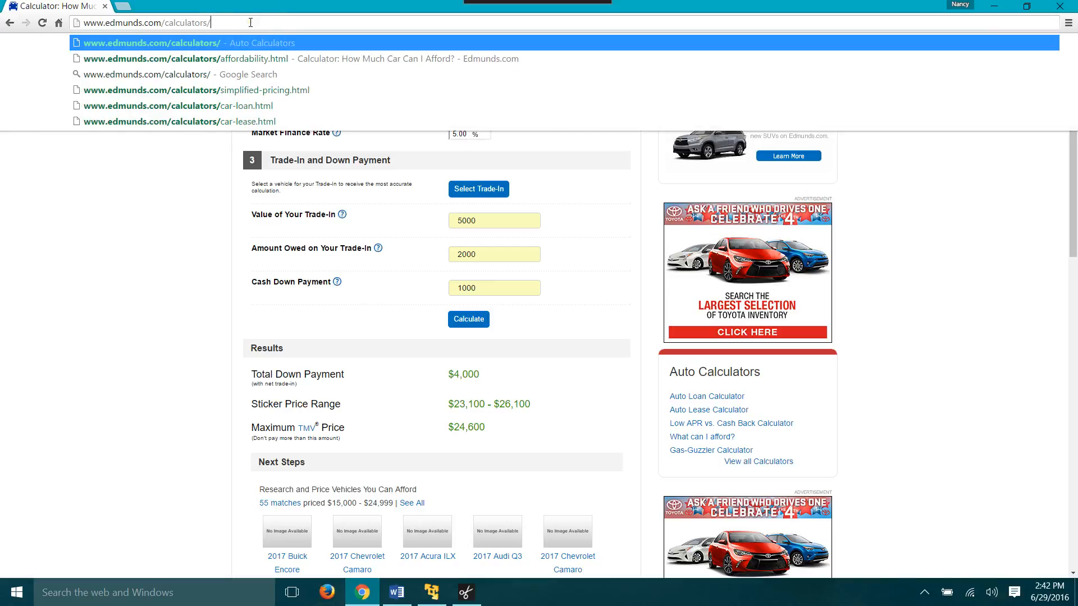
{"action": "key", "text": "Return"}
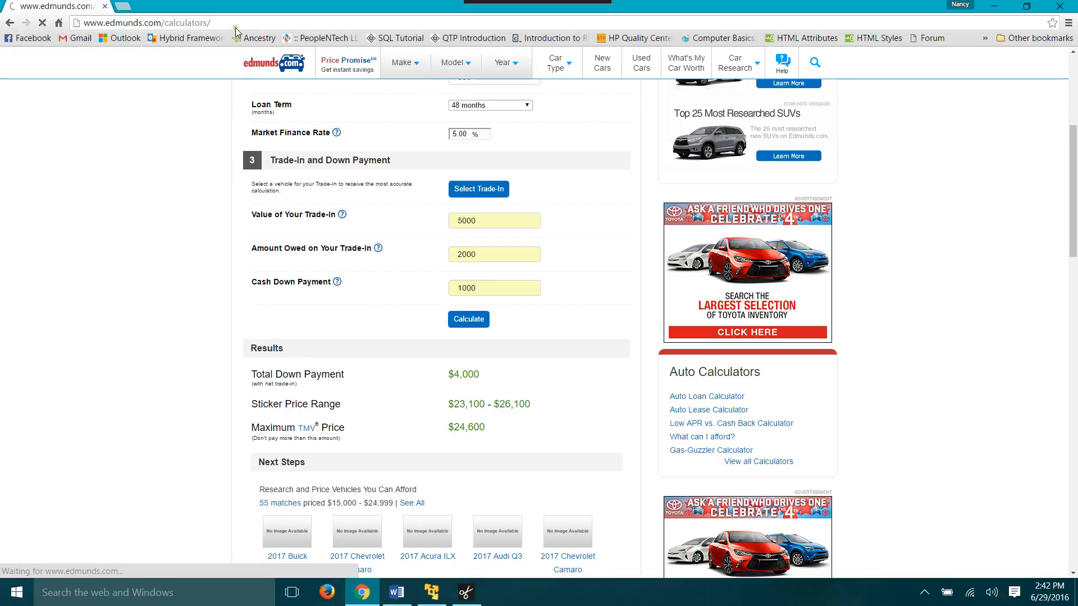
{"action": "left_click", "coordinate": [416, 342]}
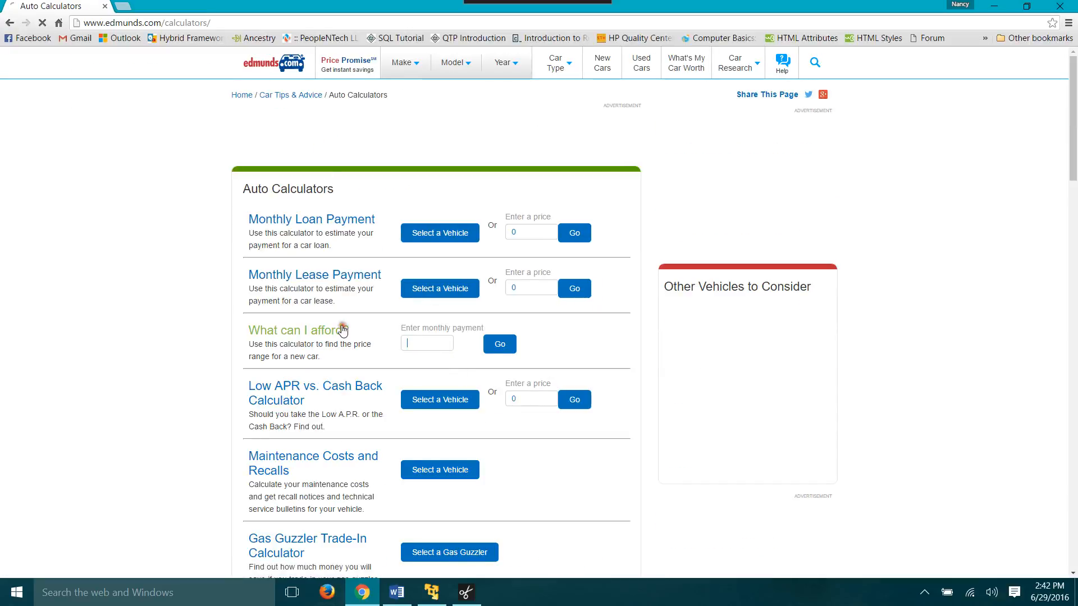
{"action": "type", "text": "500"}
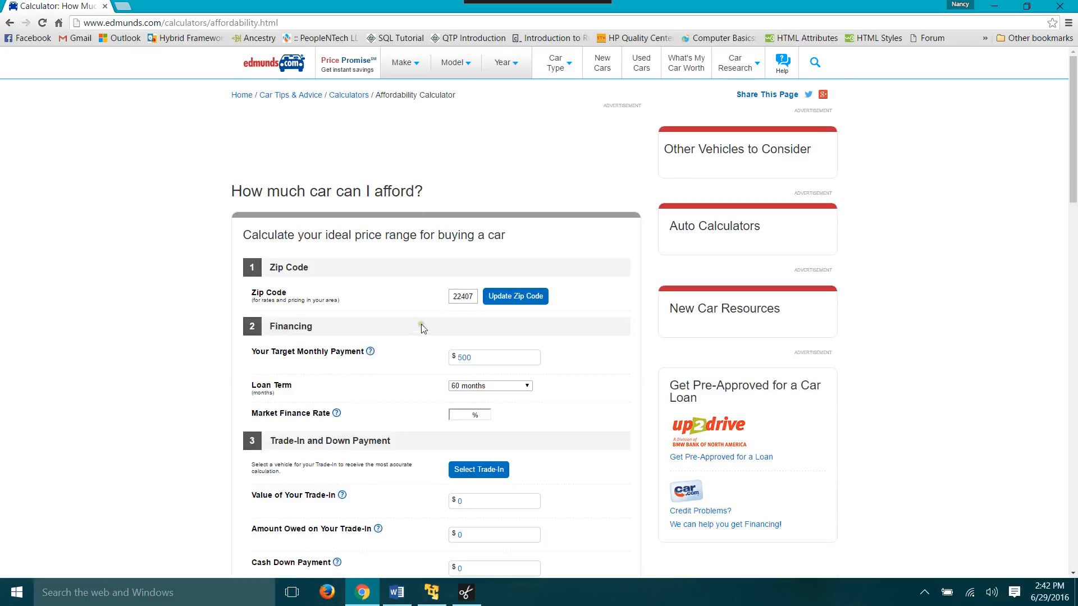
Step: Try 6411 as the zip code, dismiss the alerts and correct the zip code to 64111
{"action": "left_click", "coordinate": [498, 298]}
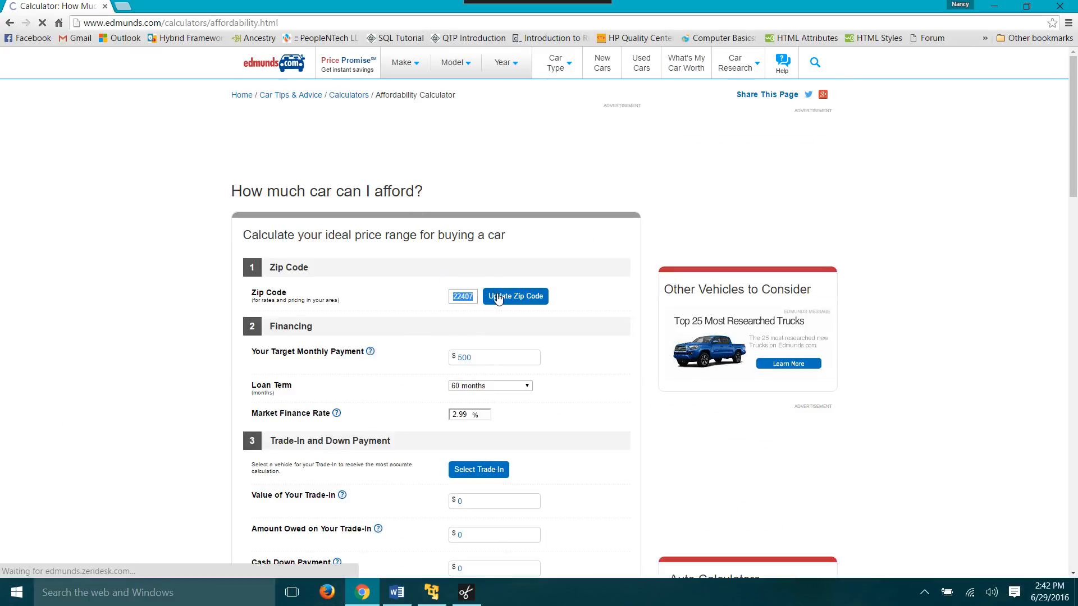
{"action": "type", "text": "6411"}
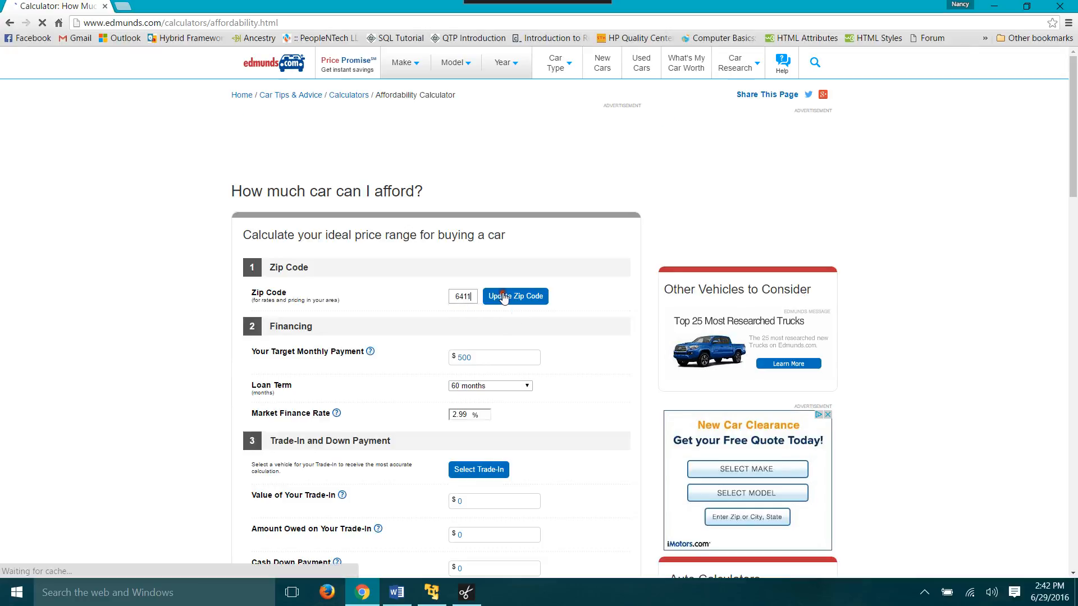
{"action": "left_click", "coordinate": [488, 356]}
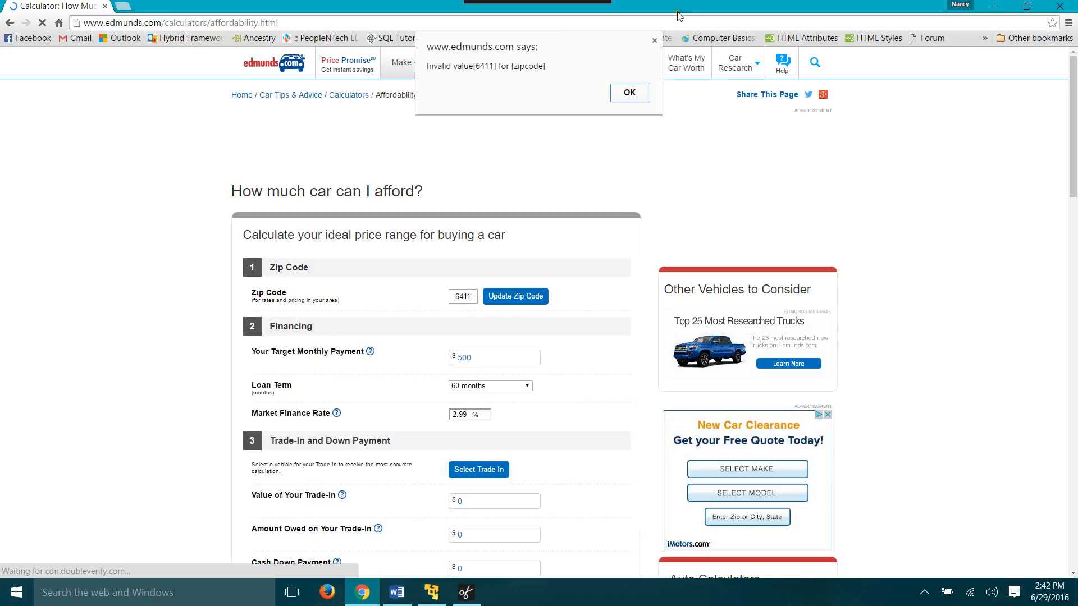
{"action": "left_click", "coordinate": [638, 95]}
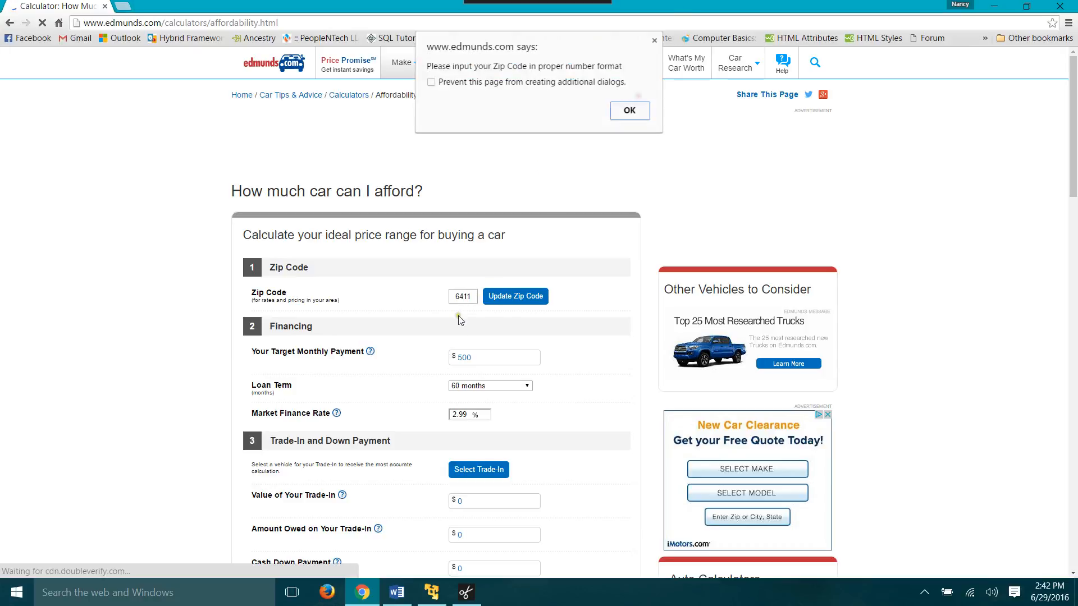
{"action": "left_click", "coordinate": [628, 111]}
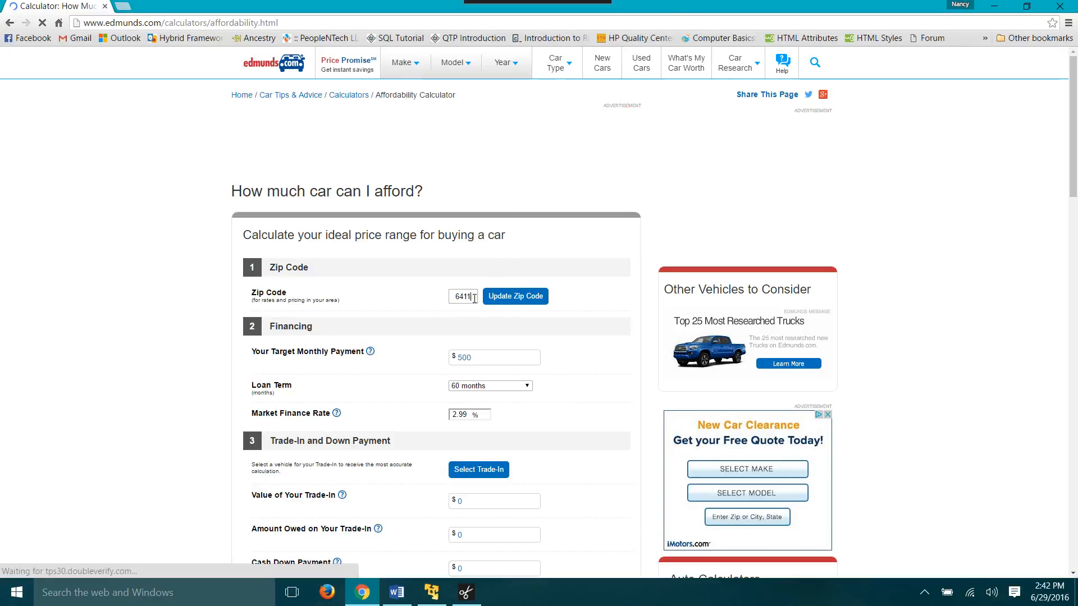
{"action": "type", "text": "1"}
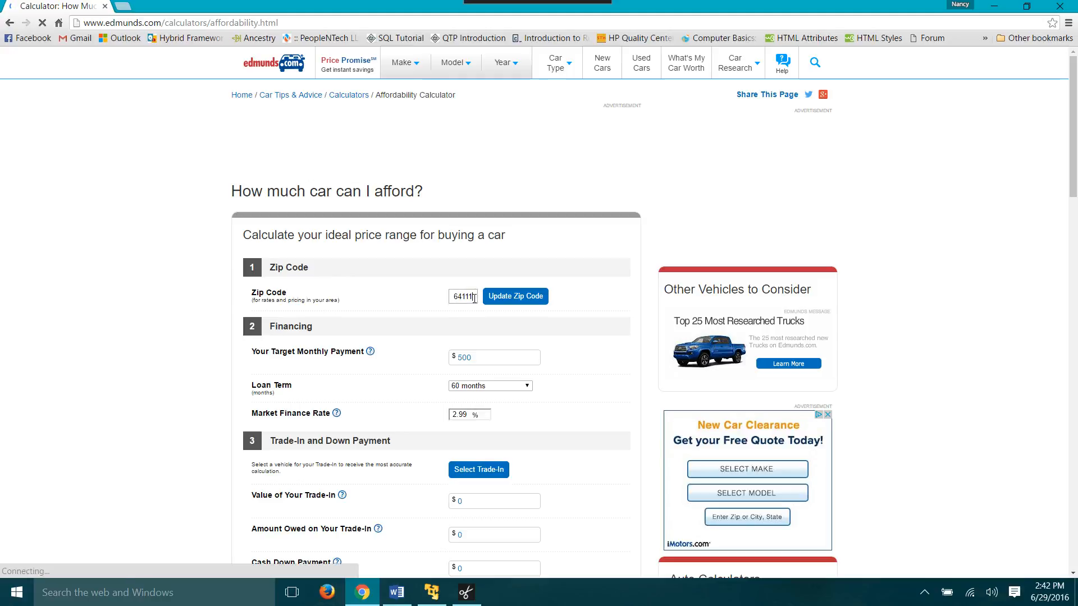
Step: Set the loan term to 48 months and the Market Finance Rate to 4.5 %
{"action": "scroll", "coordinate": [544, 346], "scroll_direction": "down", "scroll_amount": 1}
{"action": "left_click", "coordinate": [525, 329]}
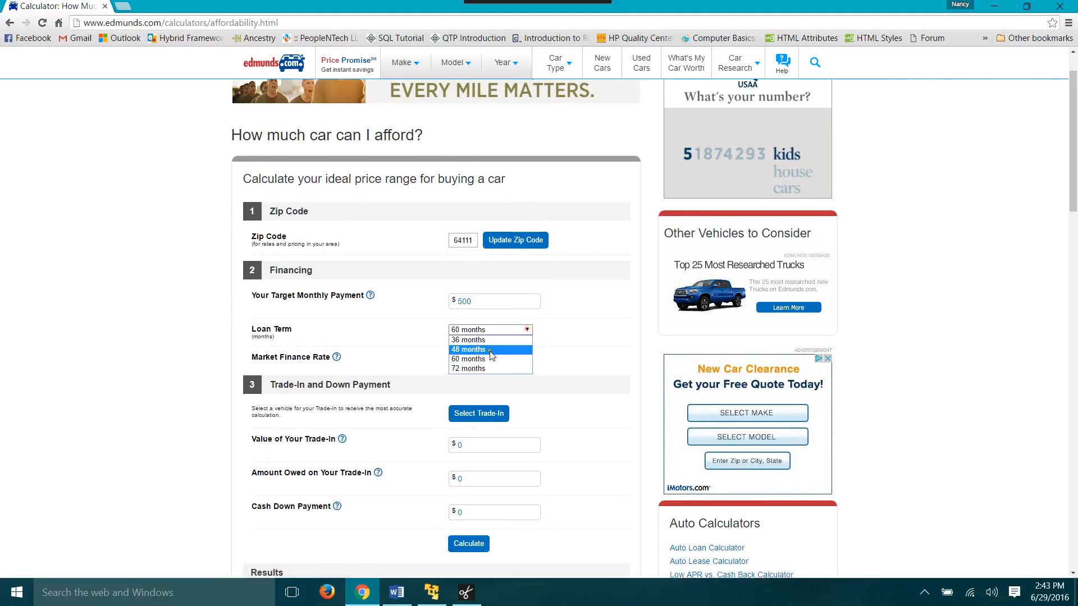
{"action": "left_click", "coordinate": [488, 350]}
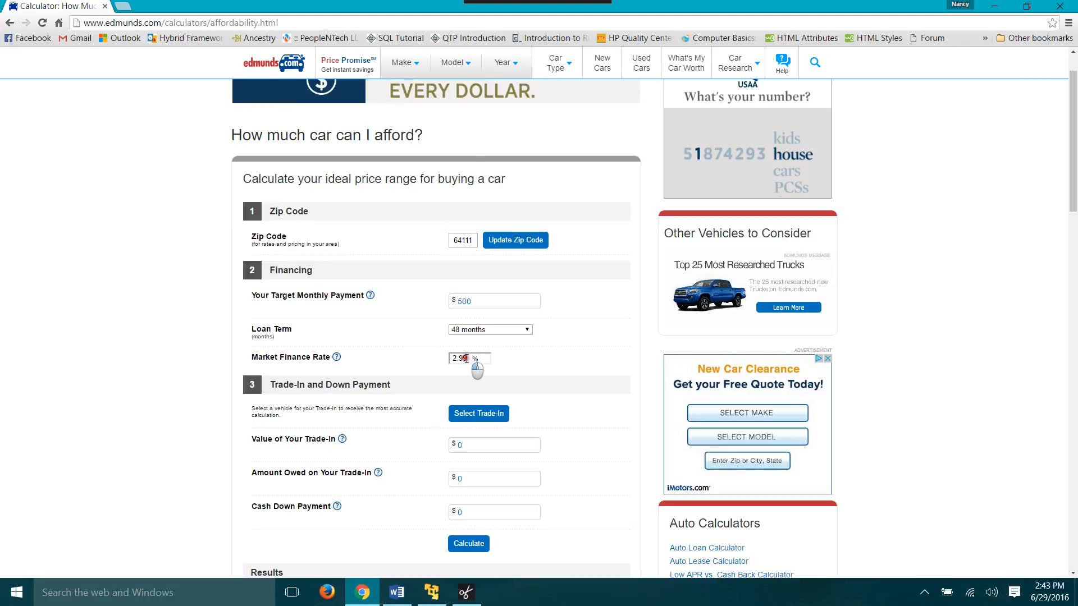
{"action": "left_click_drag", "start_coordinate": [473, 359], "coordinate": [397, 347]}
{"action": "type", "text": "4."}
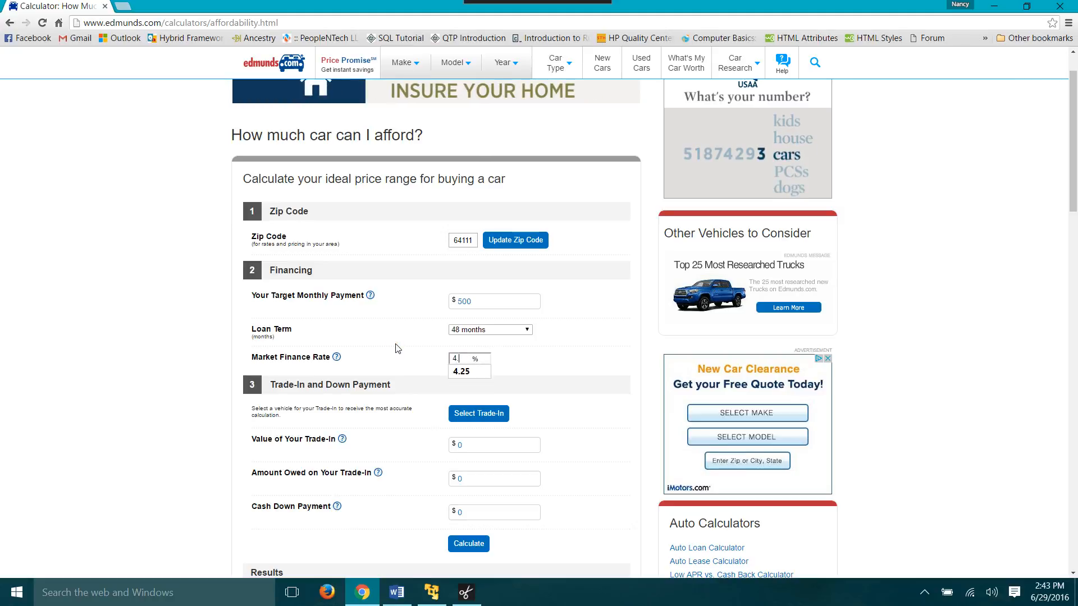
{"action": "type", "text": "5"}
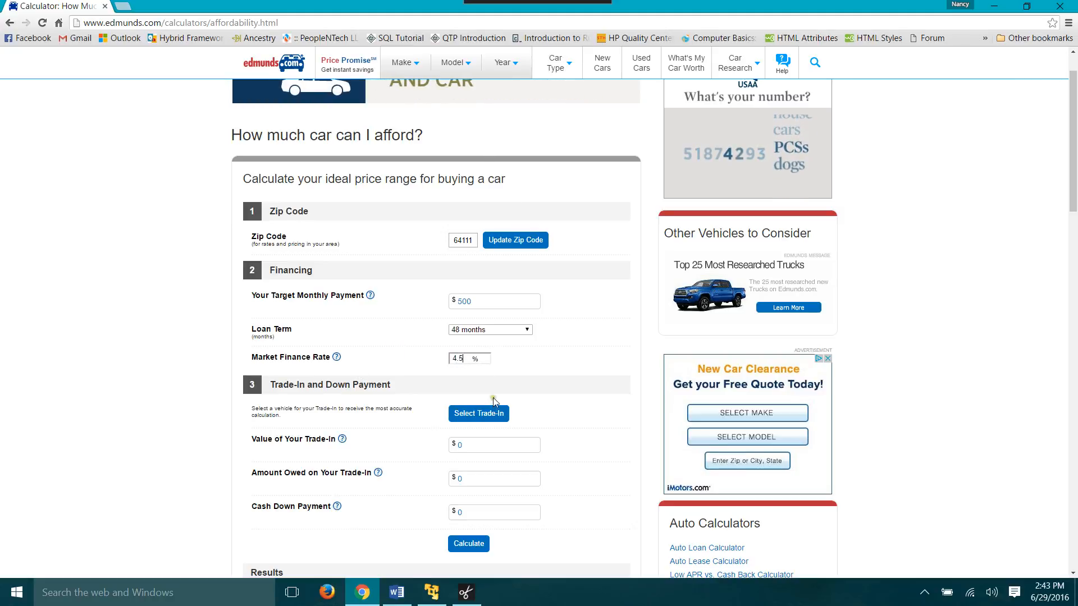
{"action": "left_click", "coordinate": [593, 384]}
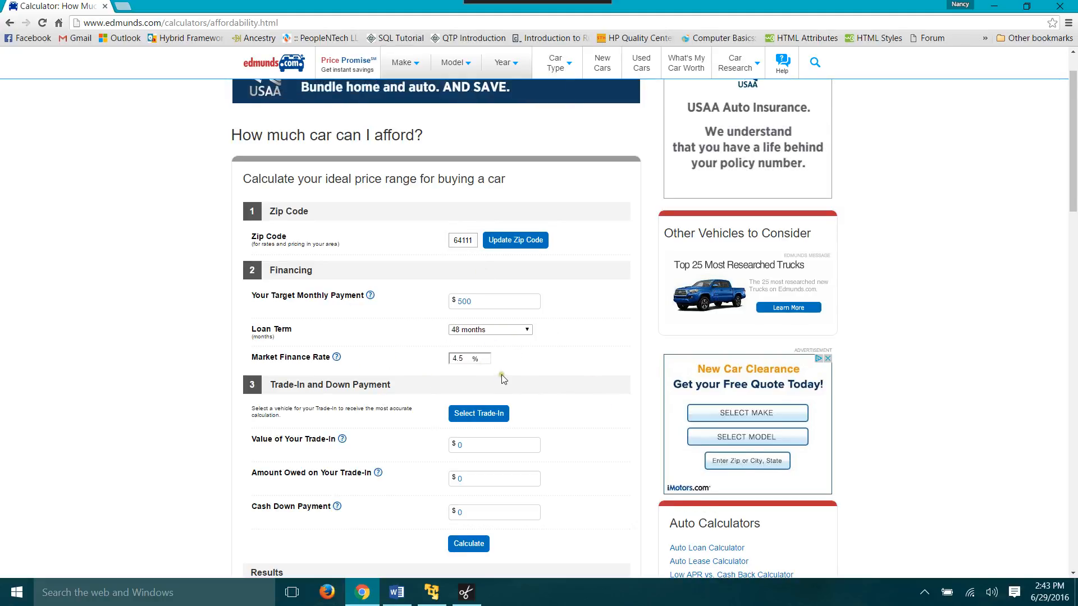
{"action": "scroll", "coordinate": [501, 375], "scroll_direction": "down", "scroll_amount": 5}
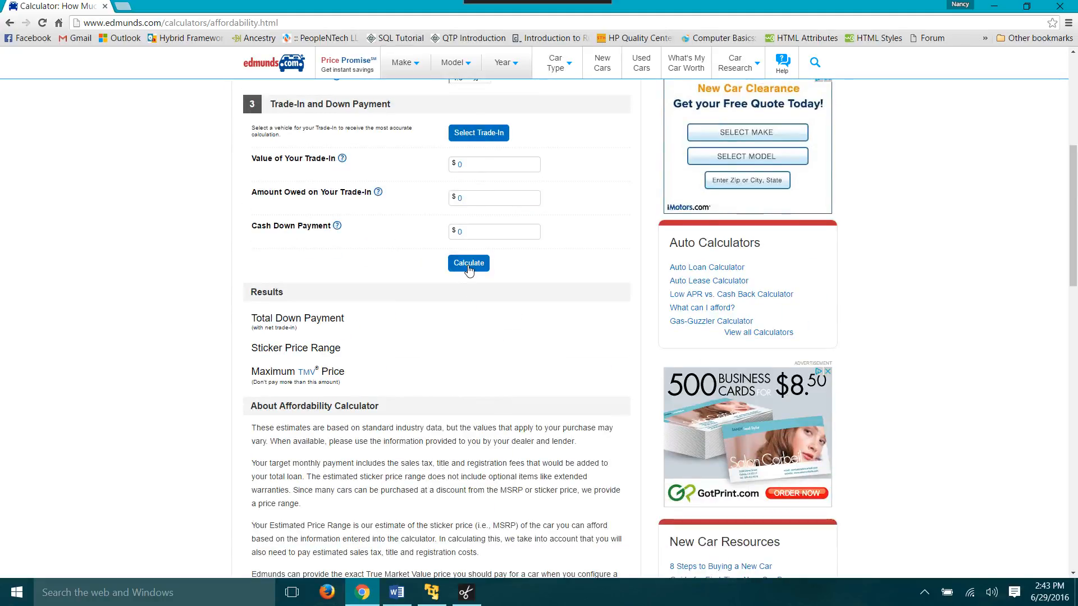
{"action": "scroll", "coordinate": [530, 161], "scroll_direction": "up", "scroll_amount": 2}
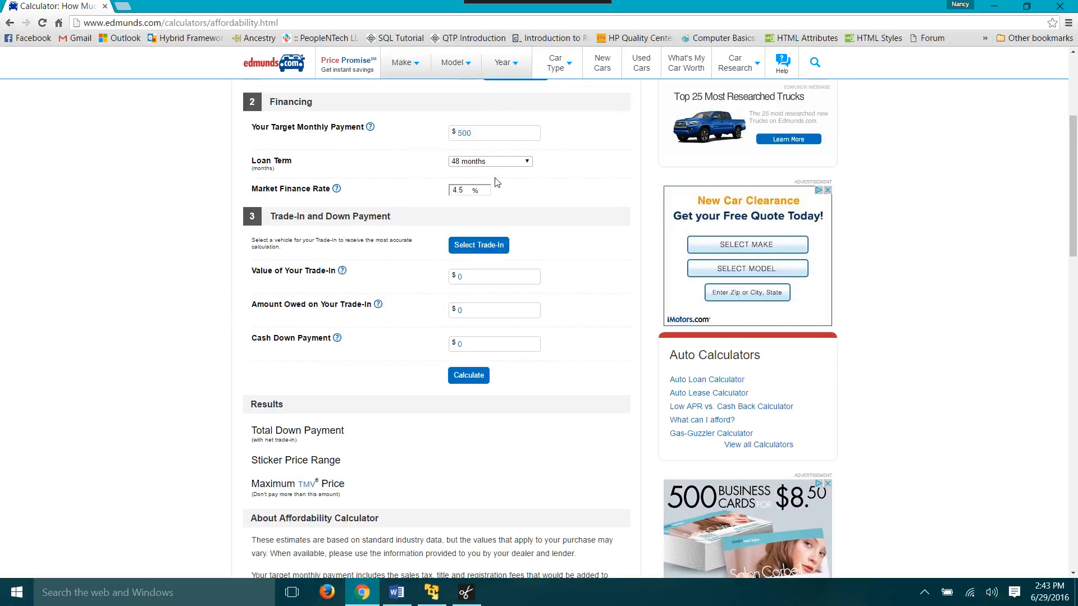
Step: Switch to Quality Center and save the edited details of Step 7
{"action": "left_click", "coordinate": [433, 595]}
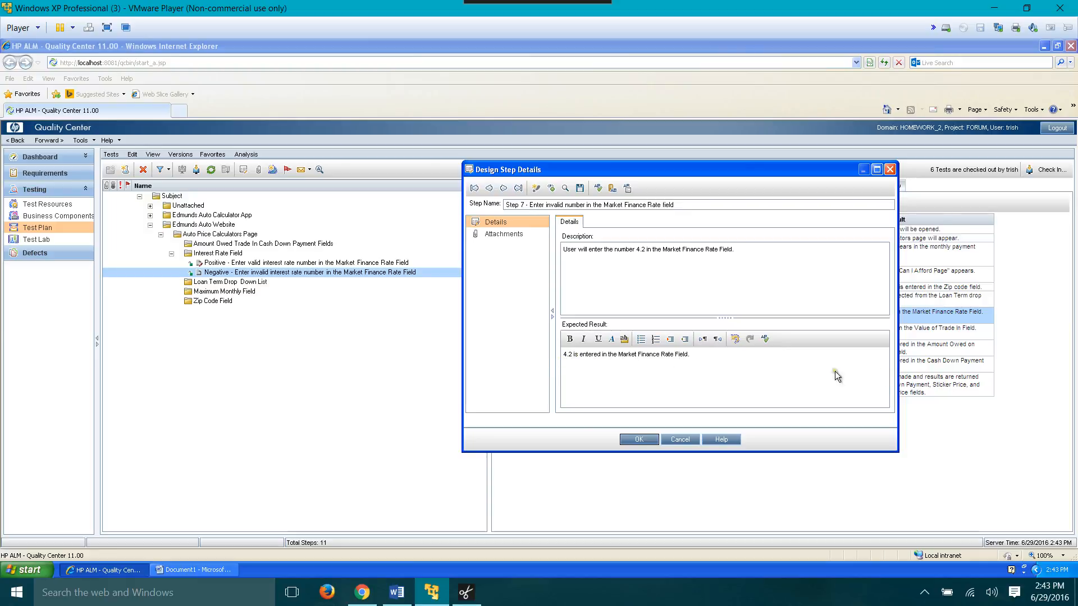
{"action": "left_click", "coordinate": [638, 440]}
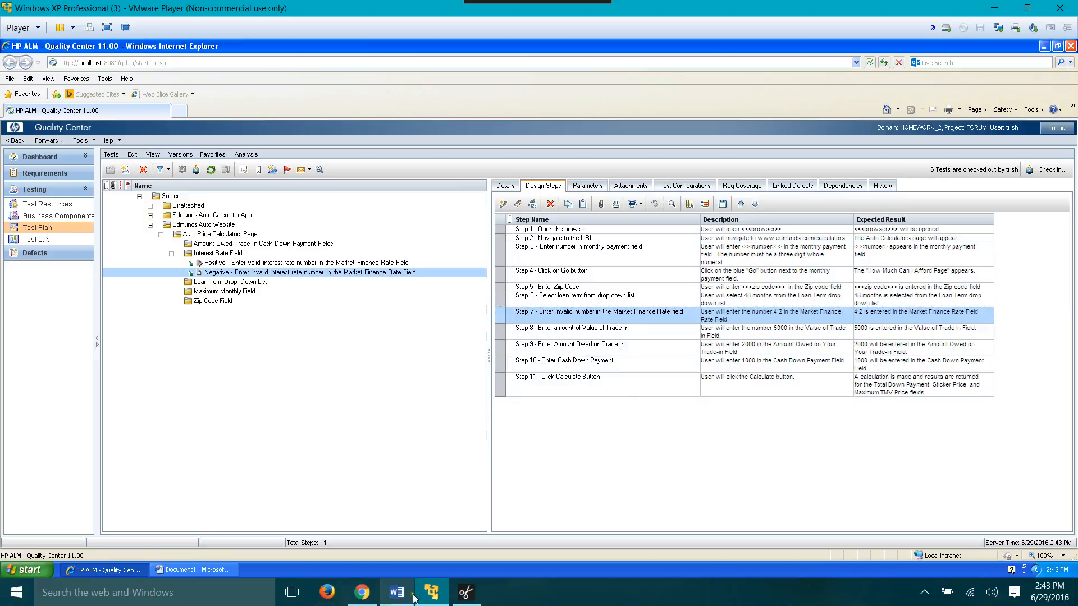
Step: Switch to the Edmunds calculator in Chrome and enter 5000 as trade-in value, 2000 as amount owed and 1000 as cash down payment
{"action": "left_click", "coordinate": [362, 593]}
{"action": "left_click_drag", "start_coordinate": [493, 278], "coordinate": [410, 281]}
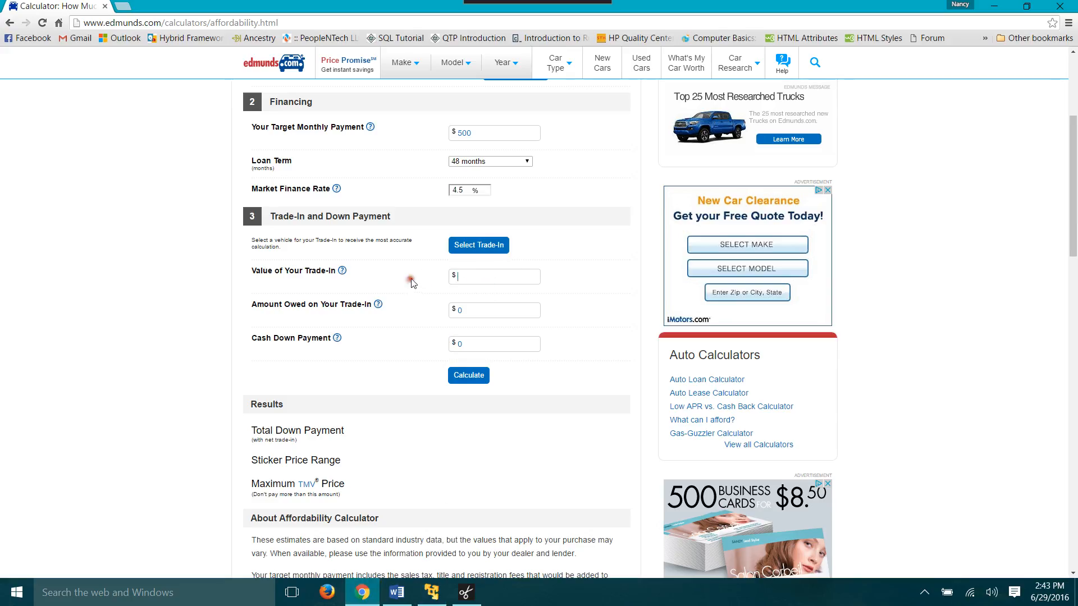
{"action": "key", "text": "BackSpace"}
{"action": "type", "text": "5000"}
{"action": "left_click", "coordinate": [471, 312]}
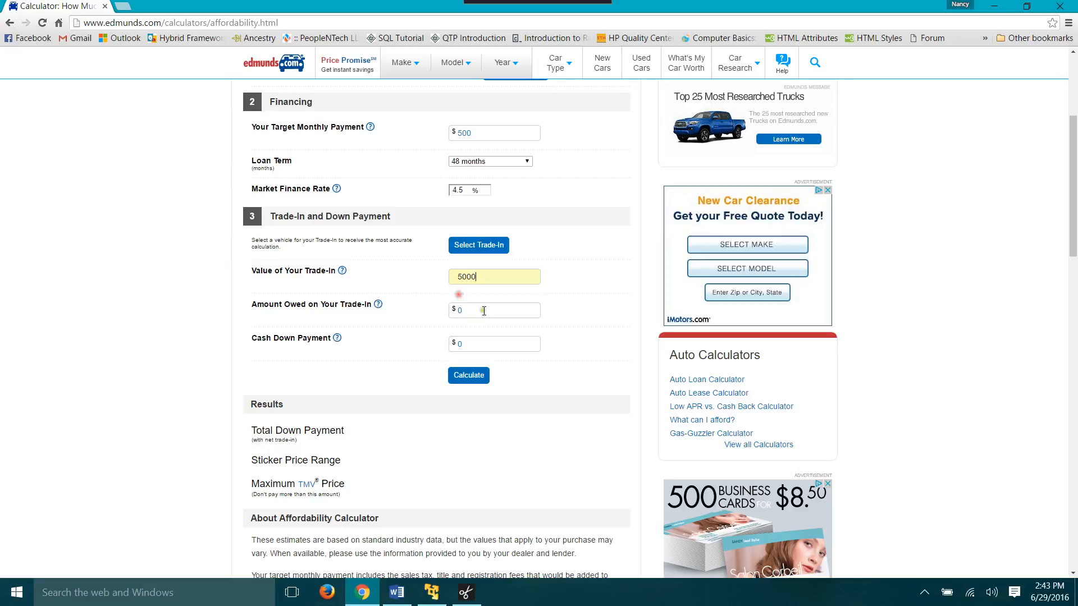
{"action": "type", "text": "2000"}
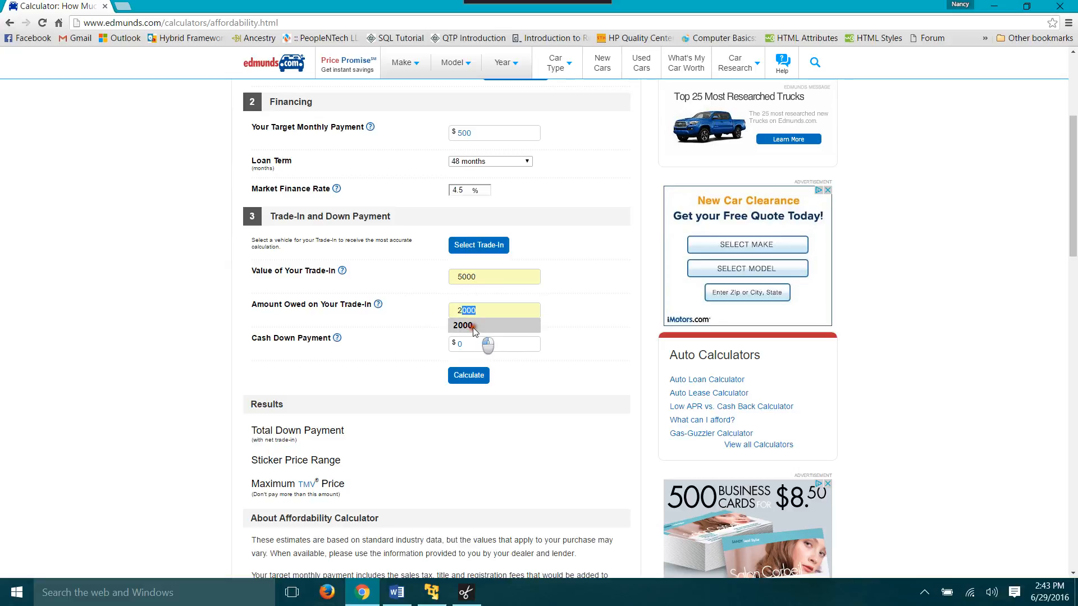
{"action": "left_click", "coordinate": [475, 329]}
{"action": "left_click_drag", "start_coordinate": [480, 344], "coordinate": [432, 345]}
{"action": "type", "text": "1000"}
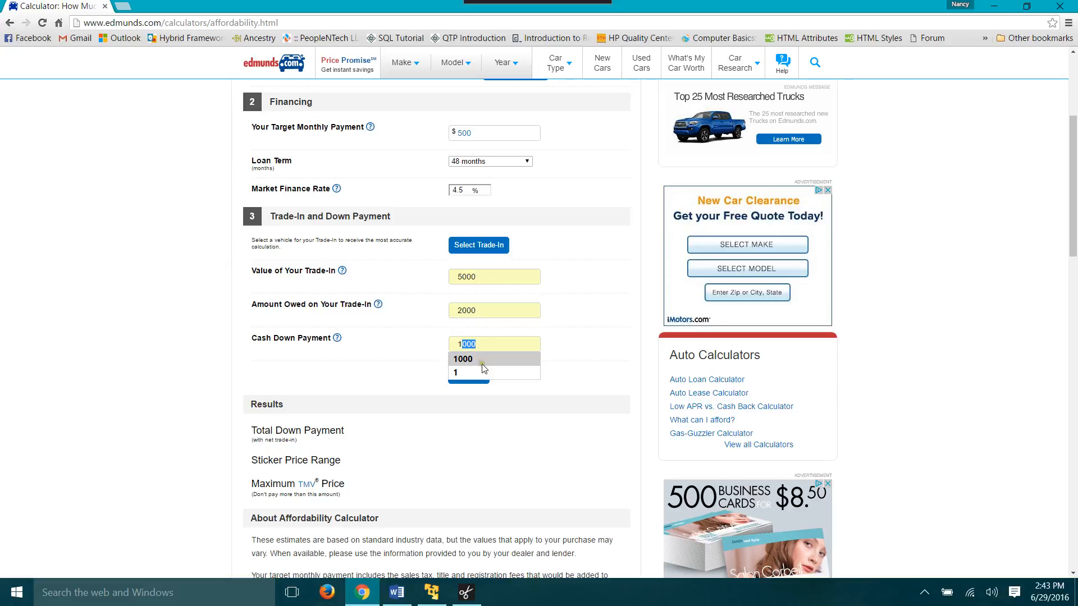
{"action": "left_click", "coordinate": [524, 360]}
Step: Check the entered values, calculate the affordable price range and review the results
{"action": "scroll", "coordinate": [479, 247], "scroll_direction": "up", "scroll_amount": 4}
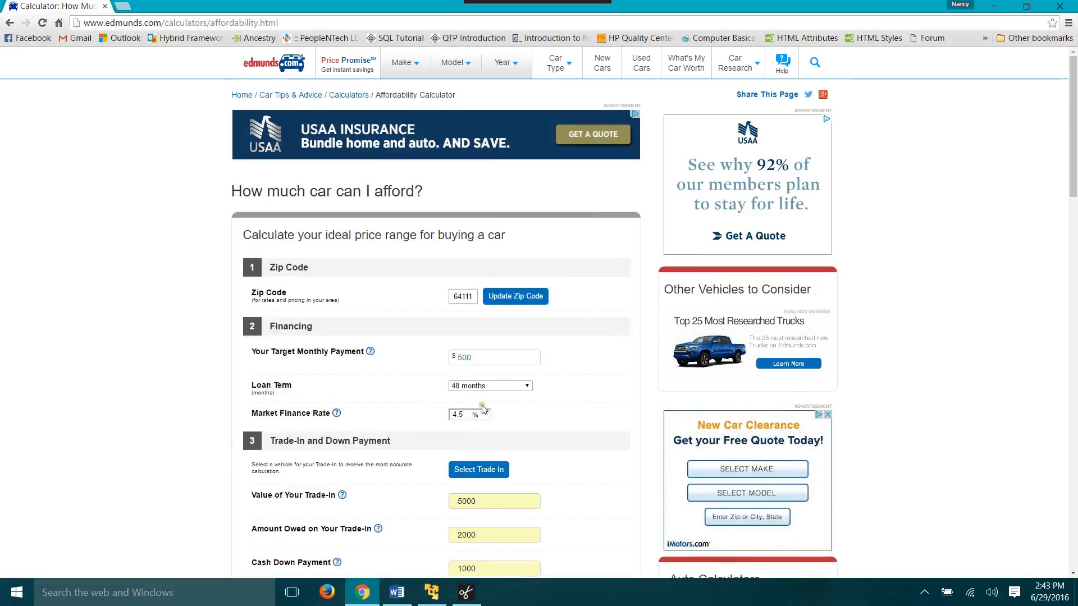
{"action": "scroll", "coordinate": [482, 410], "scroll_direction": "down", "scroll_amount": 3}
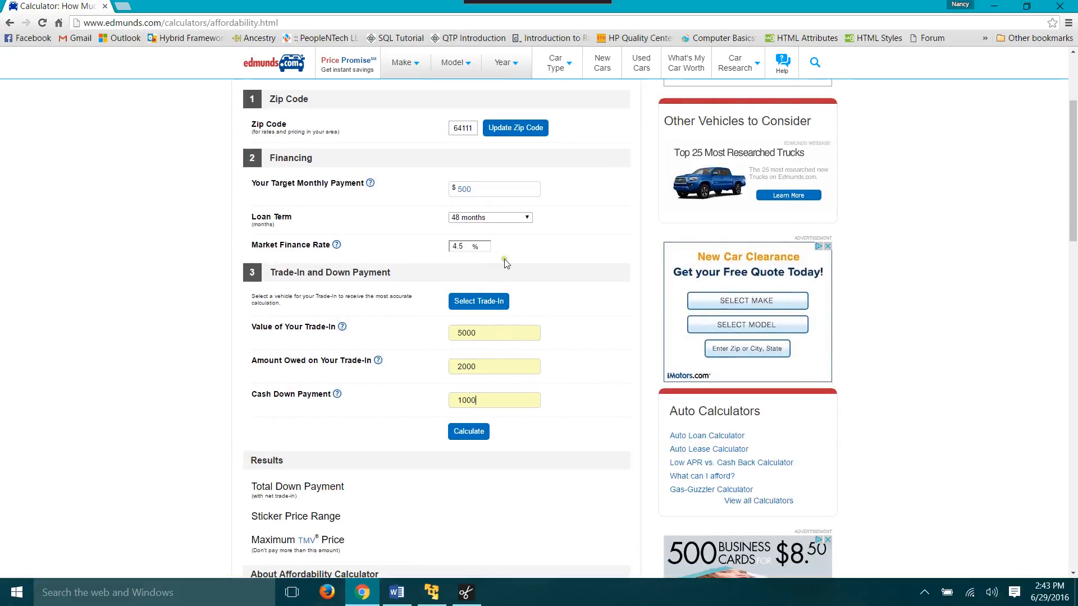
{"action": "left_click", "coordinate": [470, 431]}
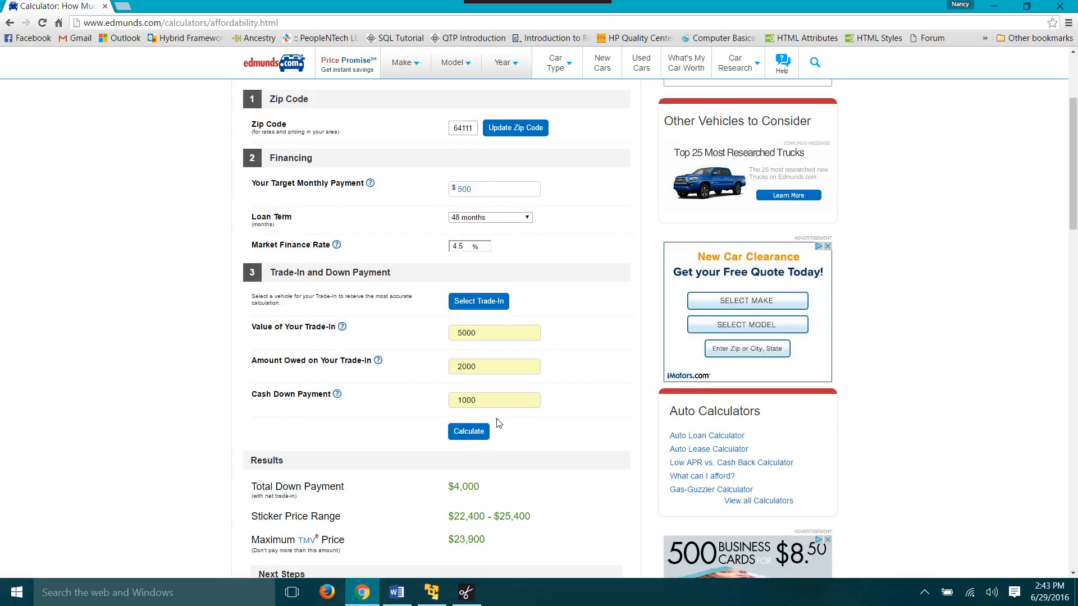
{"action": "scroll", "coordinate": [504, 422], "scroll_direction": "down", "scroll_amount": 2}
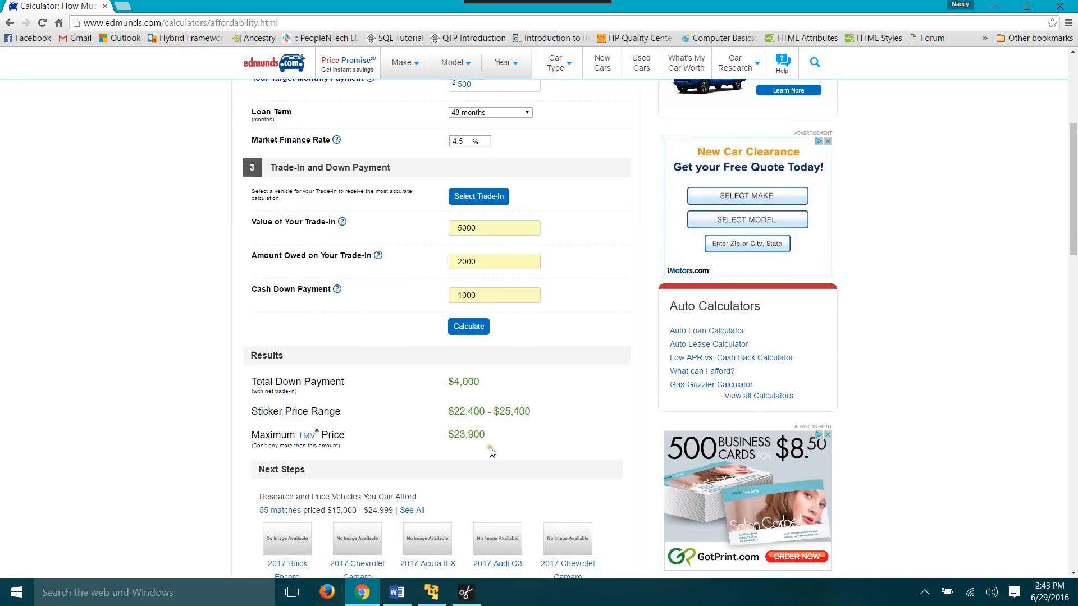
Step: Switch to Quality Center and set Step 11's expected result to "A popup box with an error message should be displayed."
{"action": "left_click", "coordinate": [431, 592]}
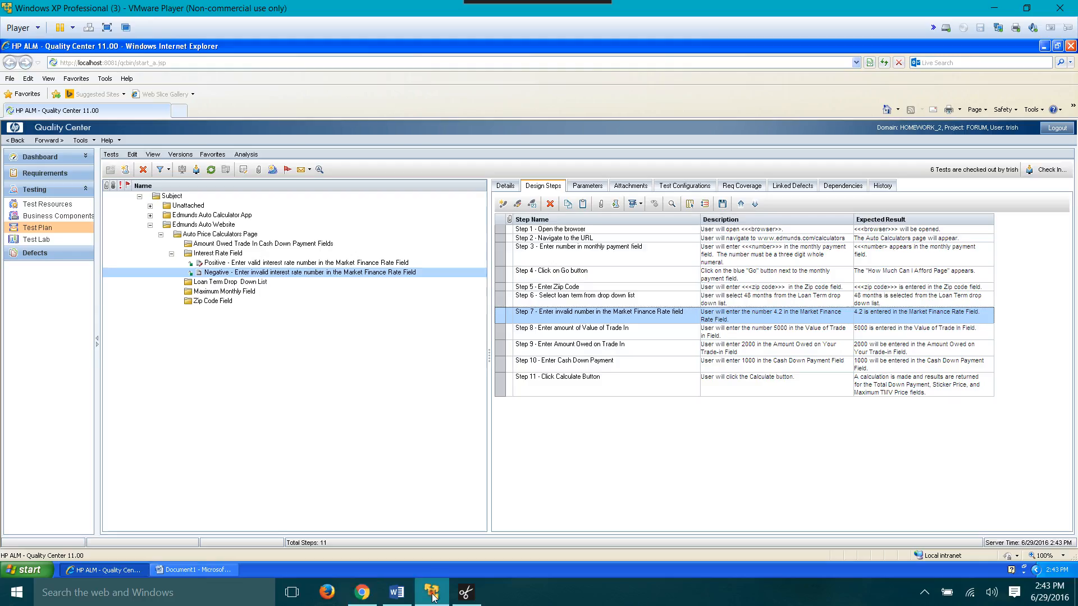
{"action": "double_click", "coordinate": [735, 385]}
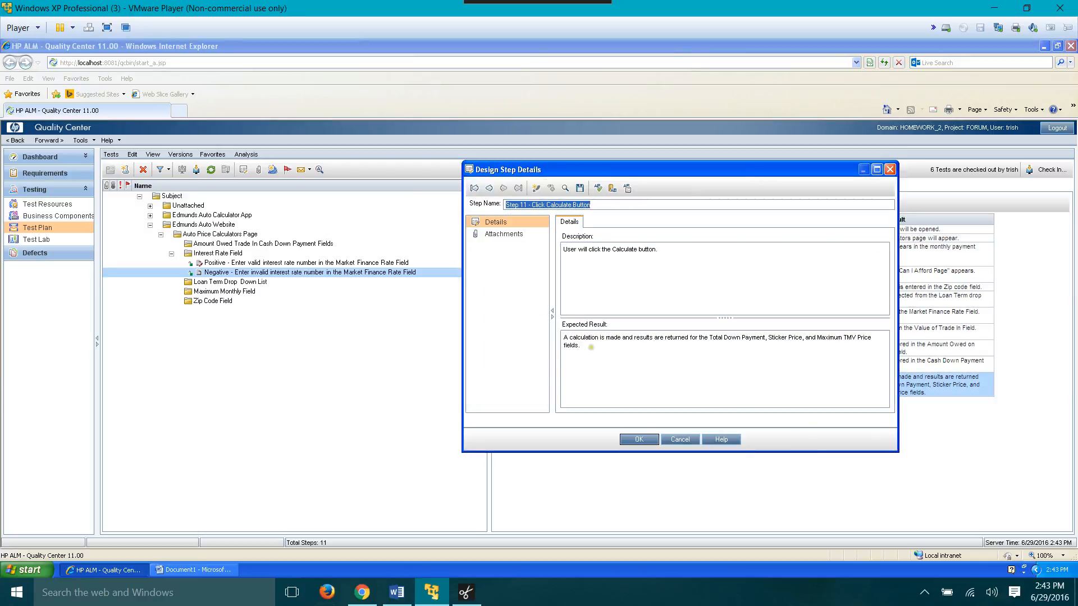
{"action": "left_click", "coordinate": [589, 346]}
{"action": "left_click_drag", "start_coordinate": [589, 362], "coordinate": [563, 363]}
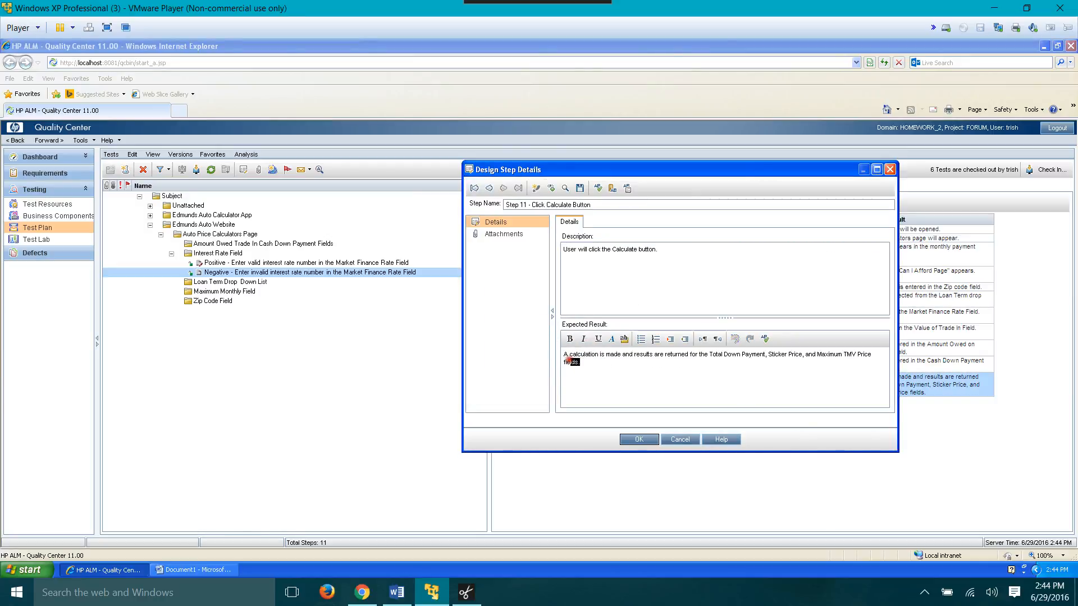
{"action": "key", "text": "Delete"}
{"action": "left_click_drag", "start_coordinate": [874, 355], "coordinate": [556, 373]}
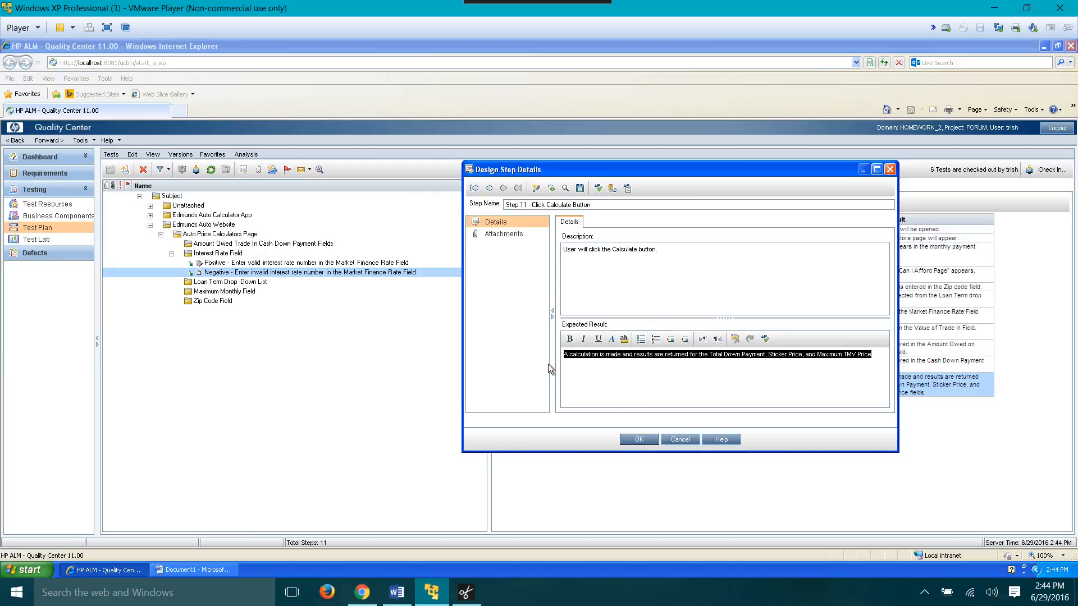
{"action": "key", "text": "Delete"}
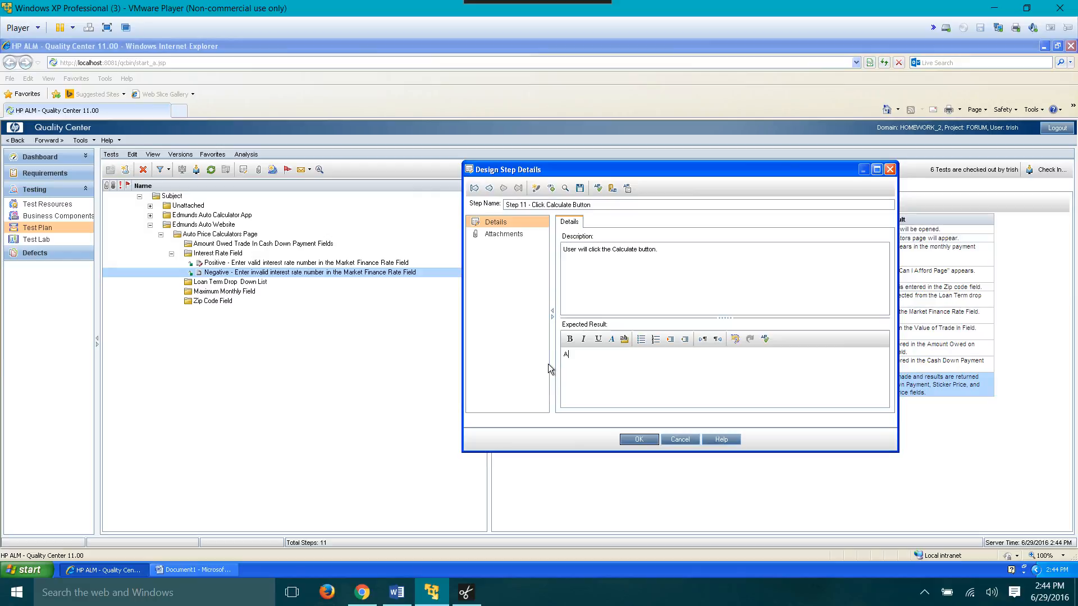
{"action": "type", "text": "A popup box with an error message should be di"}
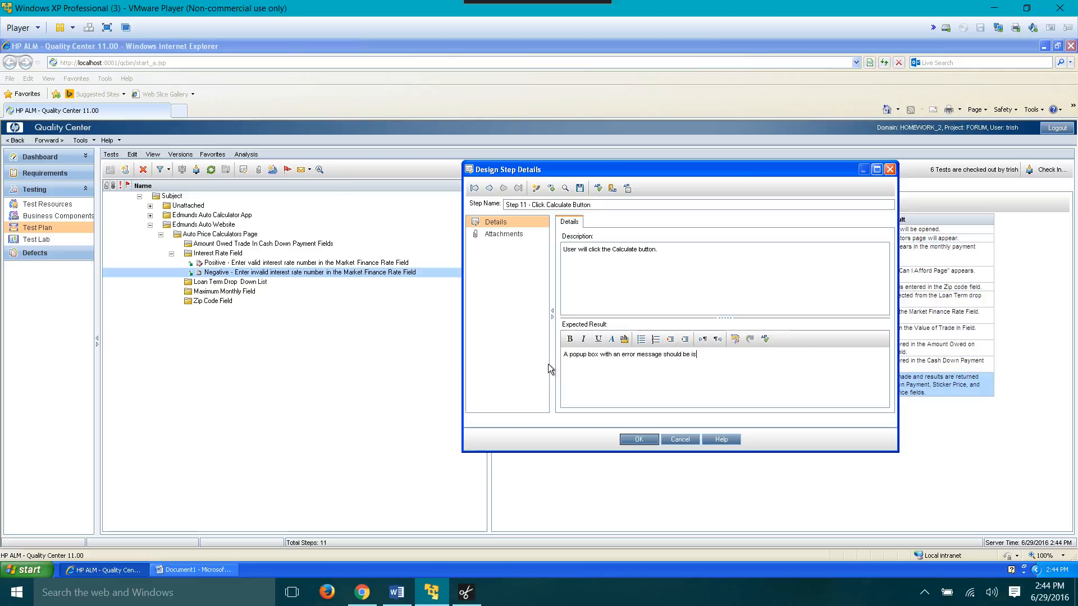
{"action": "type", "text": "played."}
{"action": "left_click", "coordinate": [639, 439]}
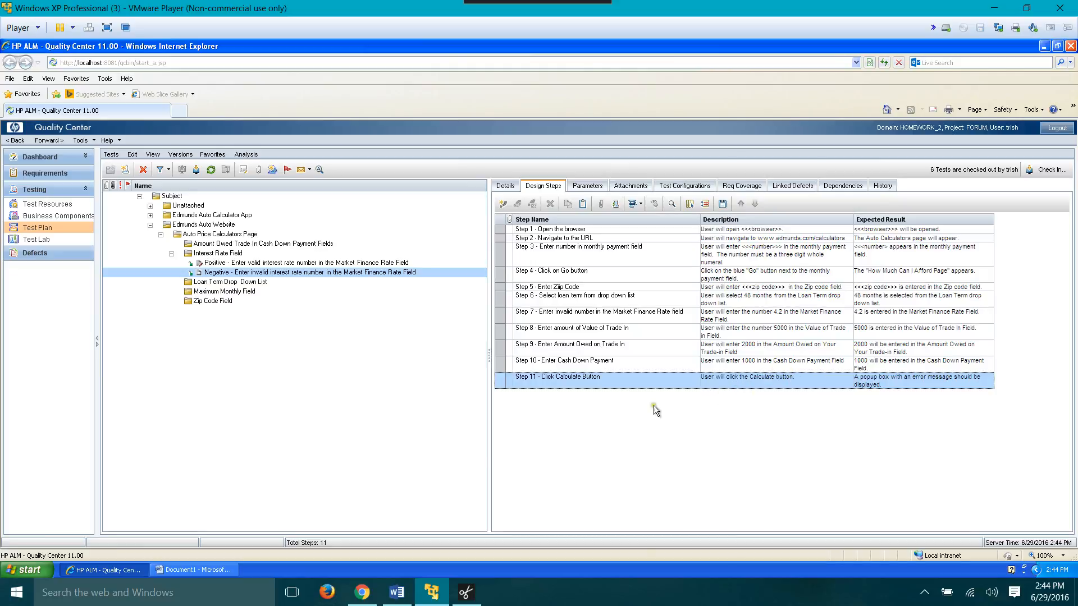
Step: Review the Edmunds calculator results in Chrome and return to Quality Center
{"action": "left_click", "coordinate": [365, 594]}
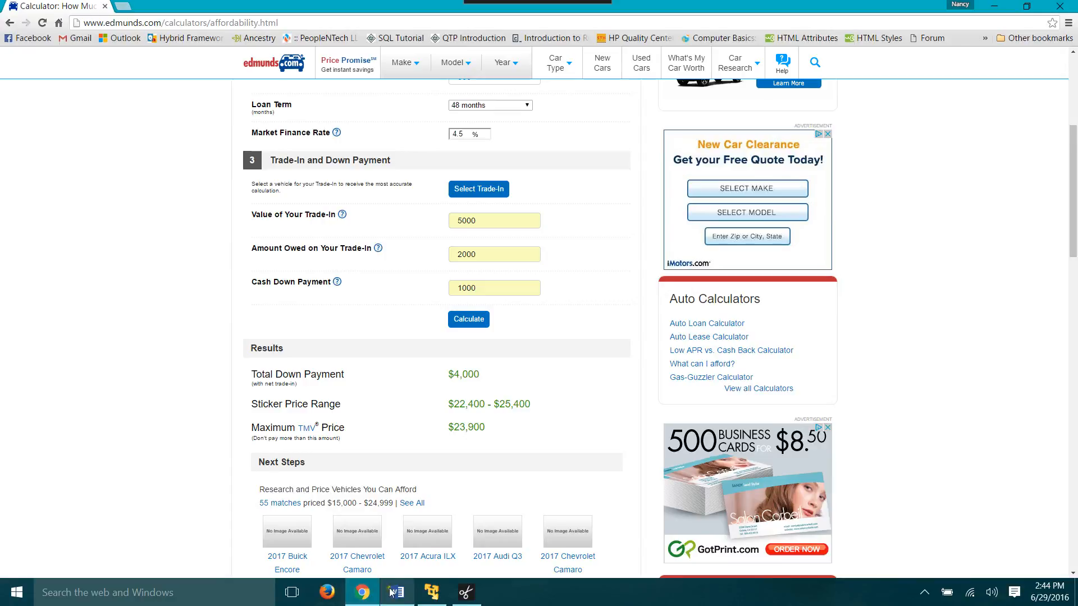
{"action": "left_click", "coordinate": [422, 599]}
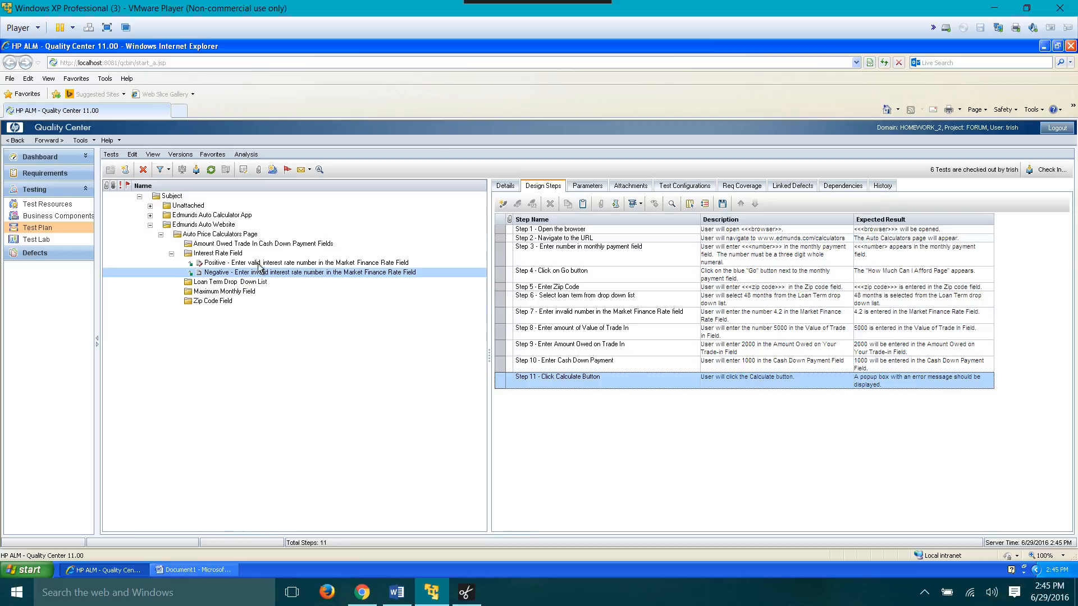
{"action": "left_click", "coordinate": [198, 283]}
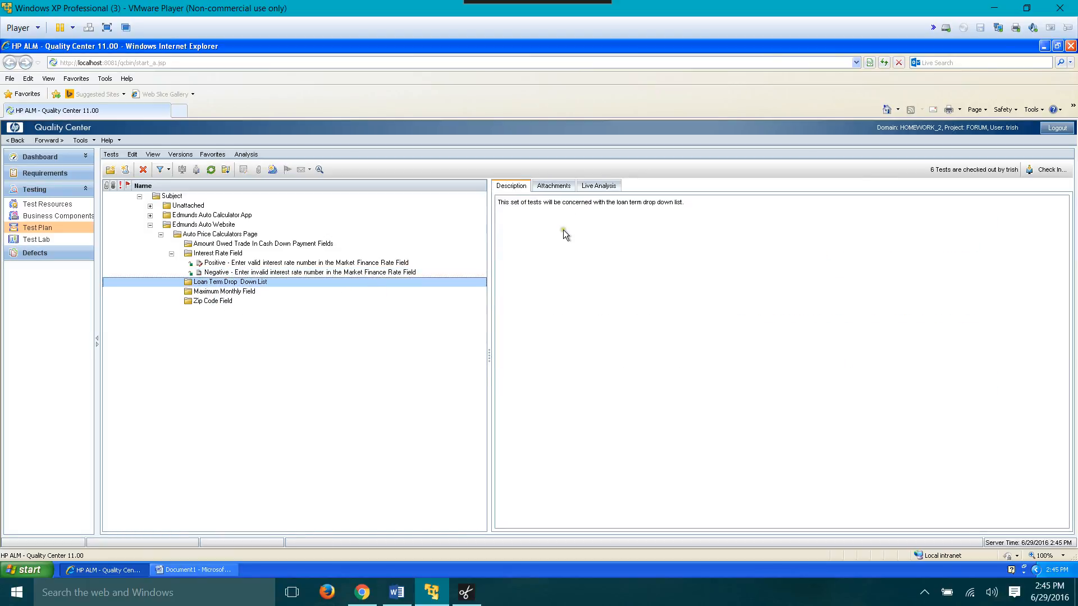
{"action": "left_click", "coordinate": [125, 170]}
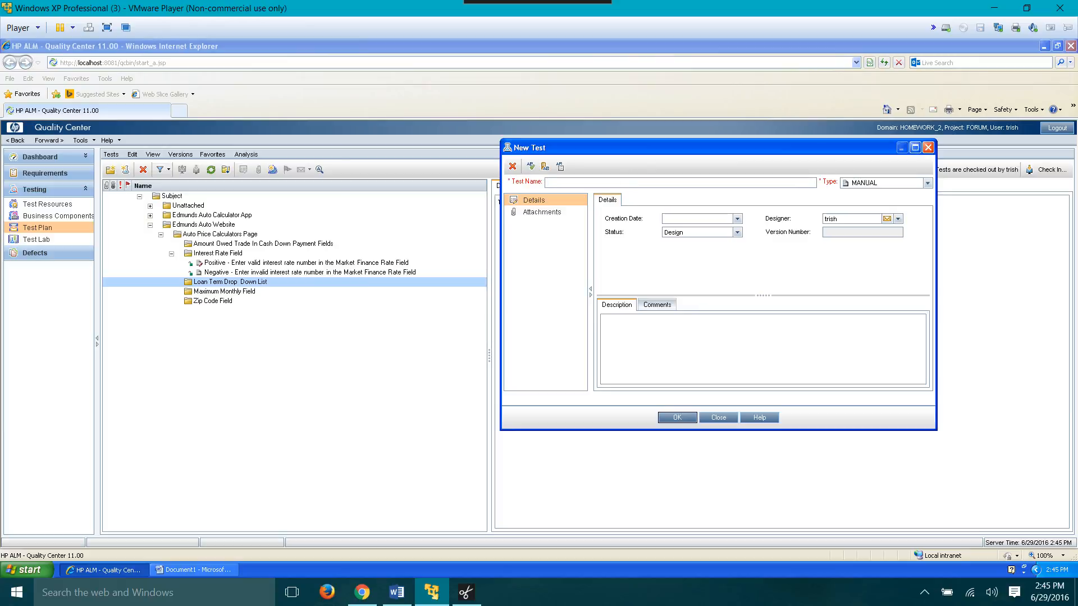
{"action": "left_click", "coordinate": [725, 419]}
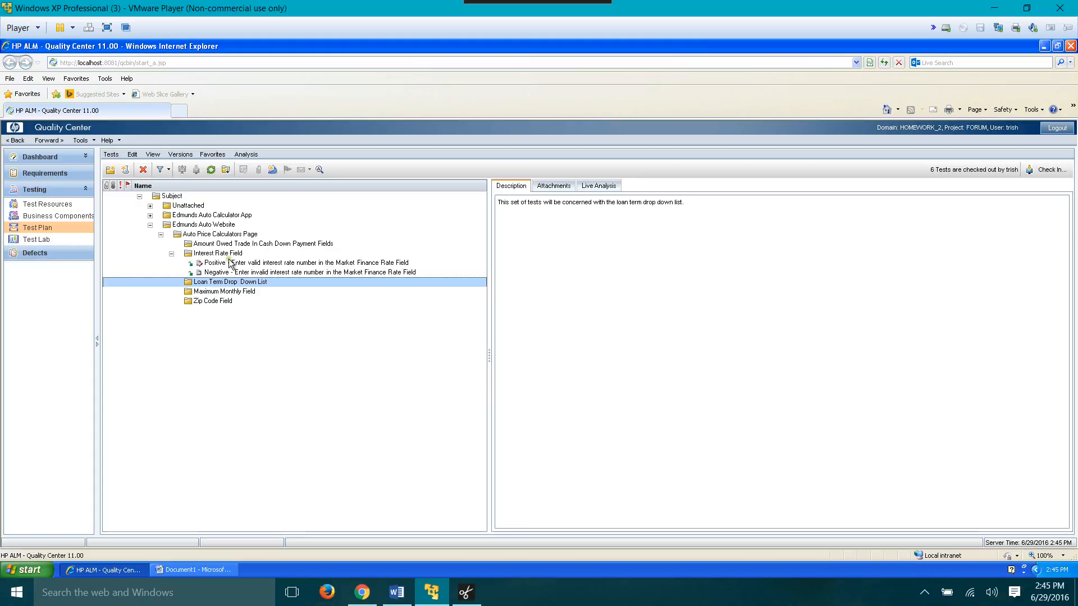
Step: Review the positive interest rate test's design steps and the Edmunds Auto Website requirements, and return to the Test Plan
{"action": "left_click", "coordinate": [315, 262]}
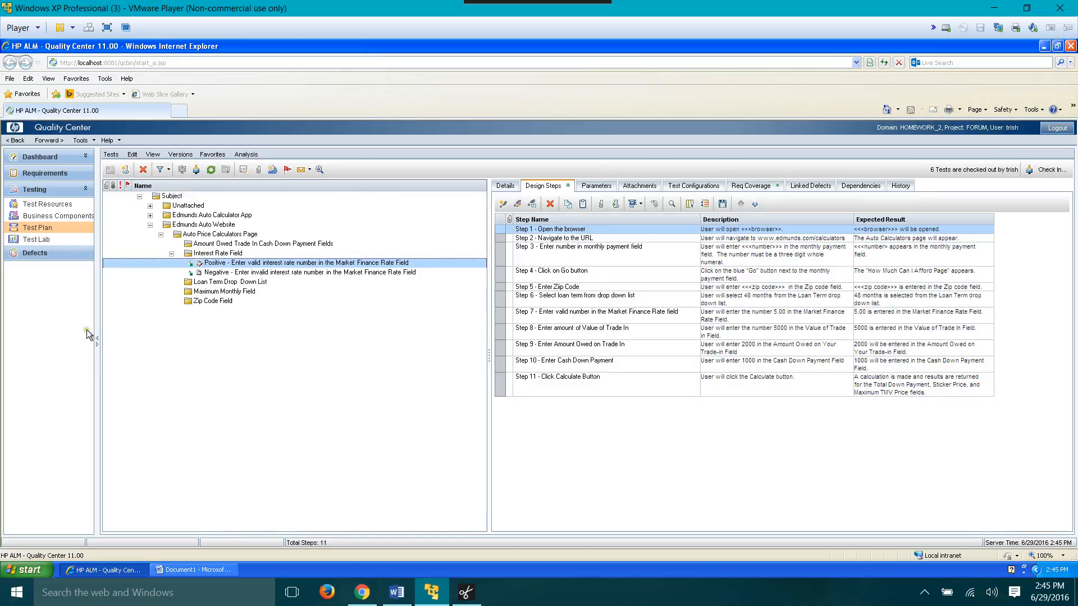
{"action": "left_click", "coordinate": [38, 174]}
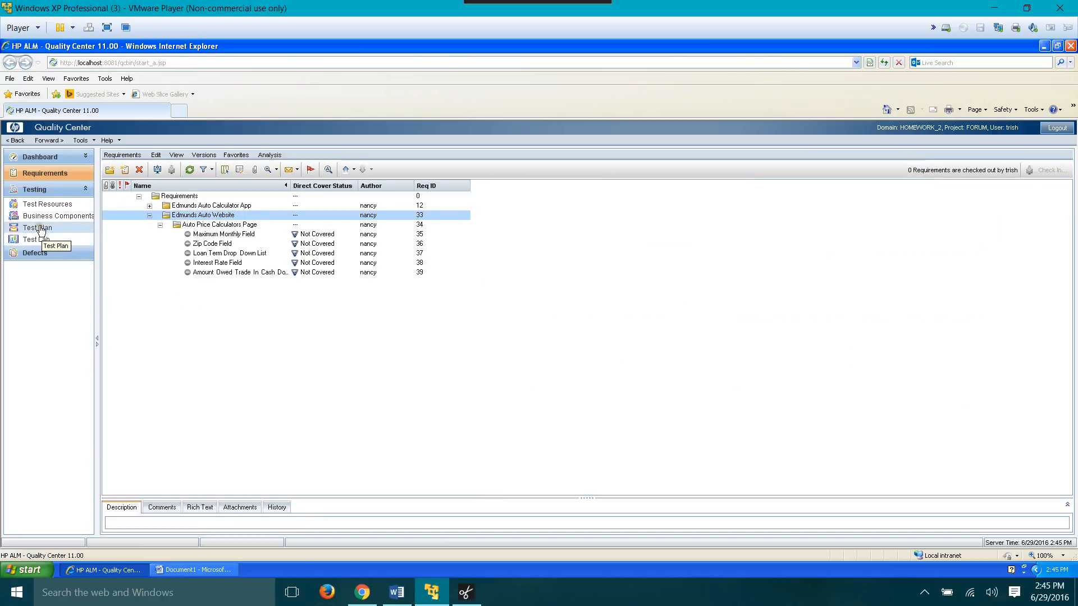
{"action": "left_click", "coordinate": [121, 155]}
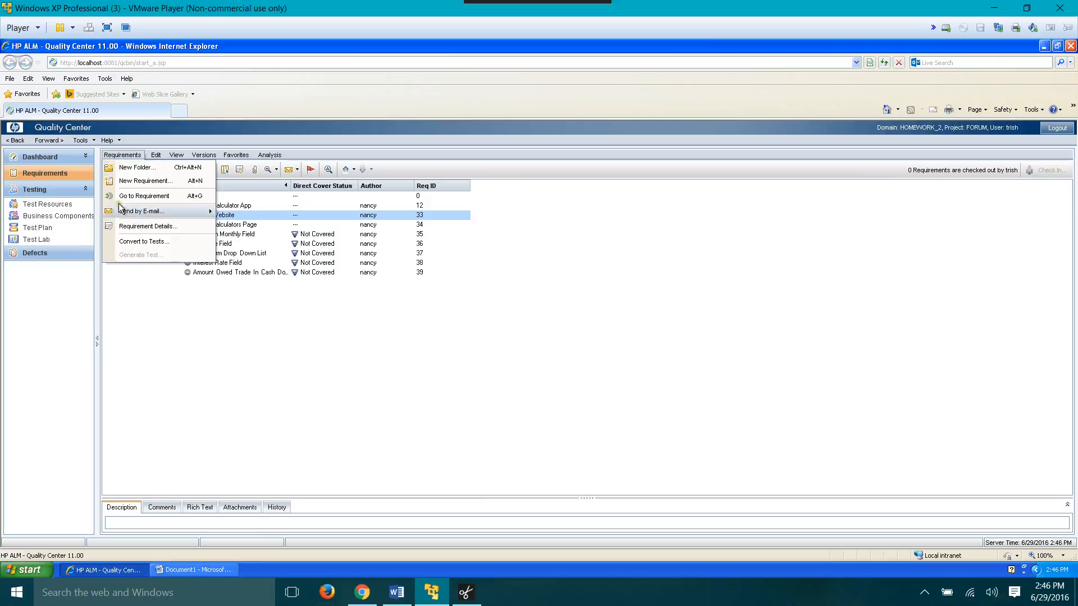
{"action": "left_click", "coordinate": [47, 229]}
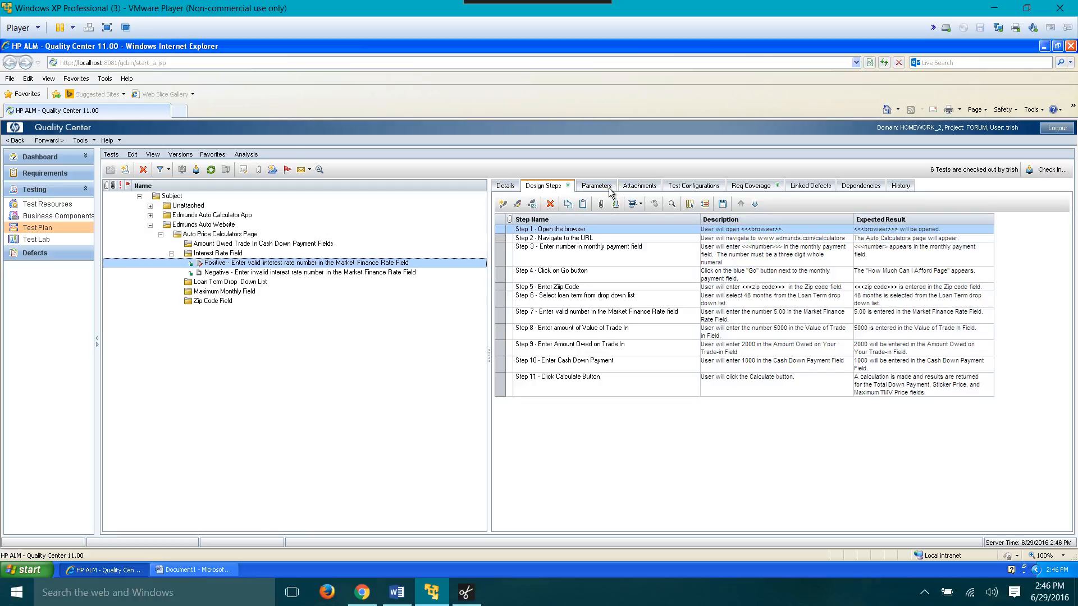
Step: Add the Interest Rate Field requirement to the requirement coverage of the negative Market Finance Rate test
{"action": "left_click", "coordinate": [752, 186]}
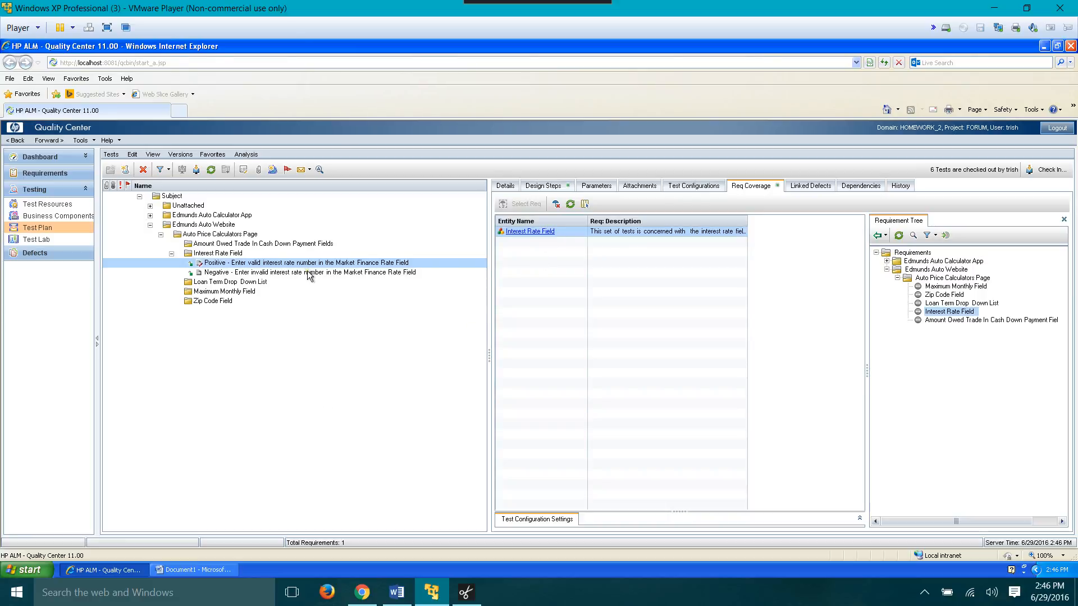
{"action": "left_click", "coordinate": [277, 272]}
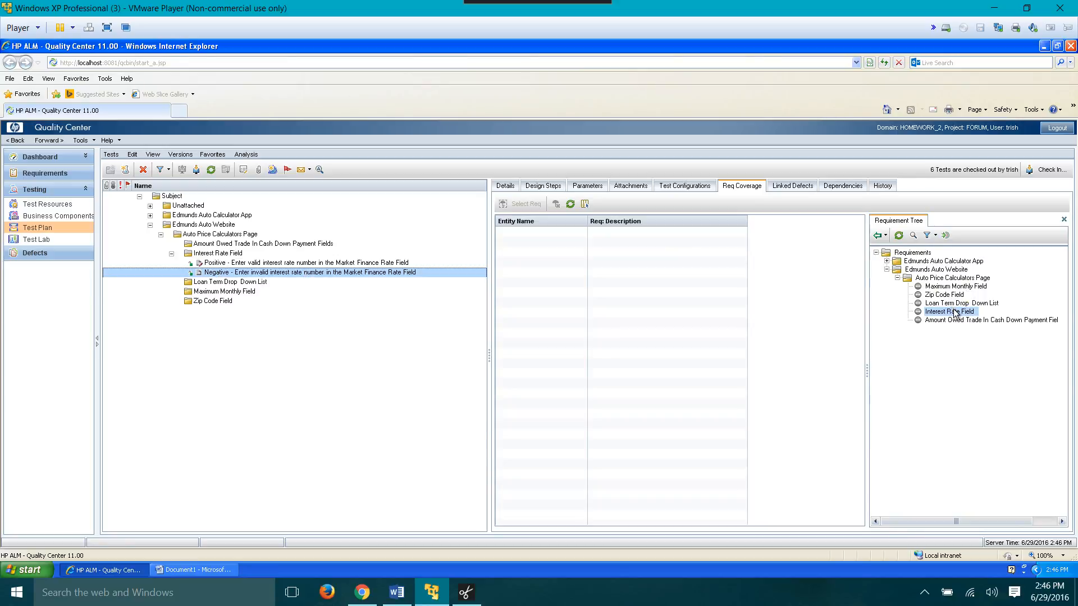
{"action": "left_click", "coordinate": [877, 235]}
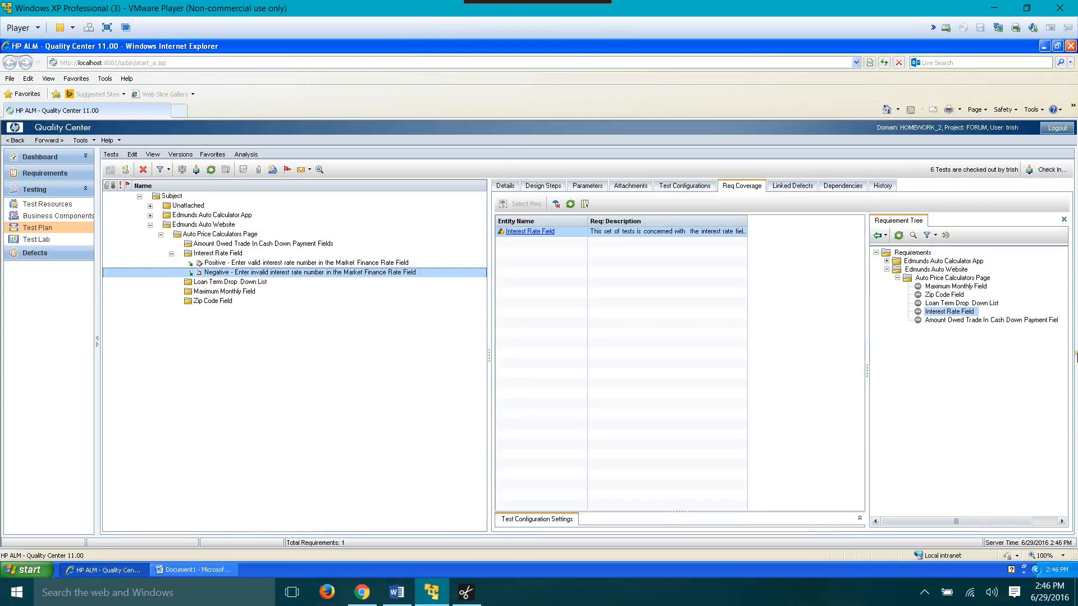
Step: Check the Homework 3 instructions in Word, minimize them, and examine the test screenshots in Document1 inside the virtual machine
{"action": "left_click", "coordinate": [396, 592]}
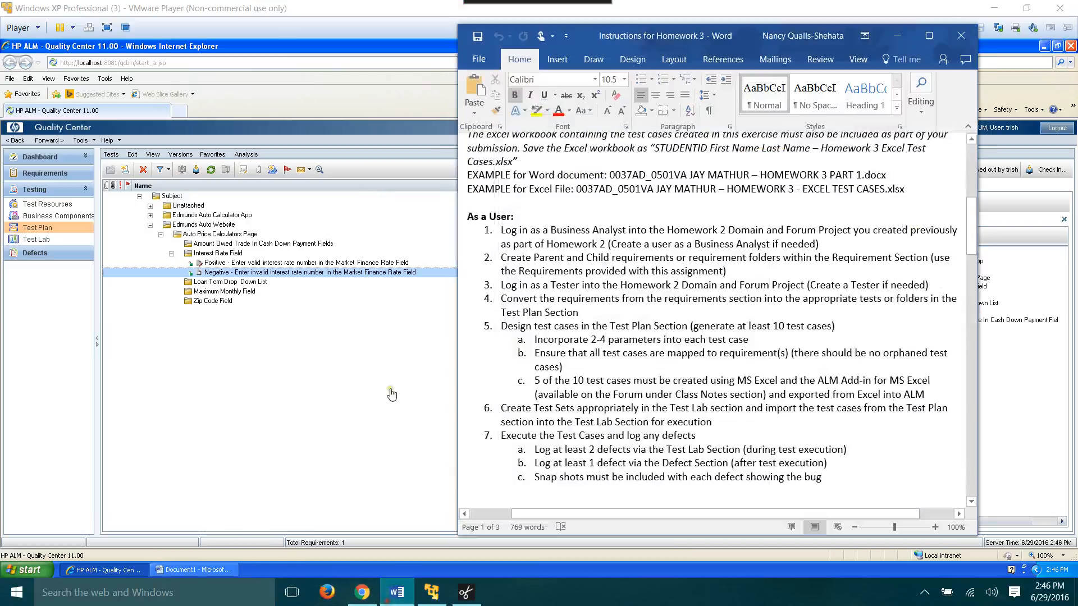
{"action": "left_click", "coordinate": [896, 36]}
{"action": "left_click", "coordinate": [183, 571]}
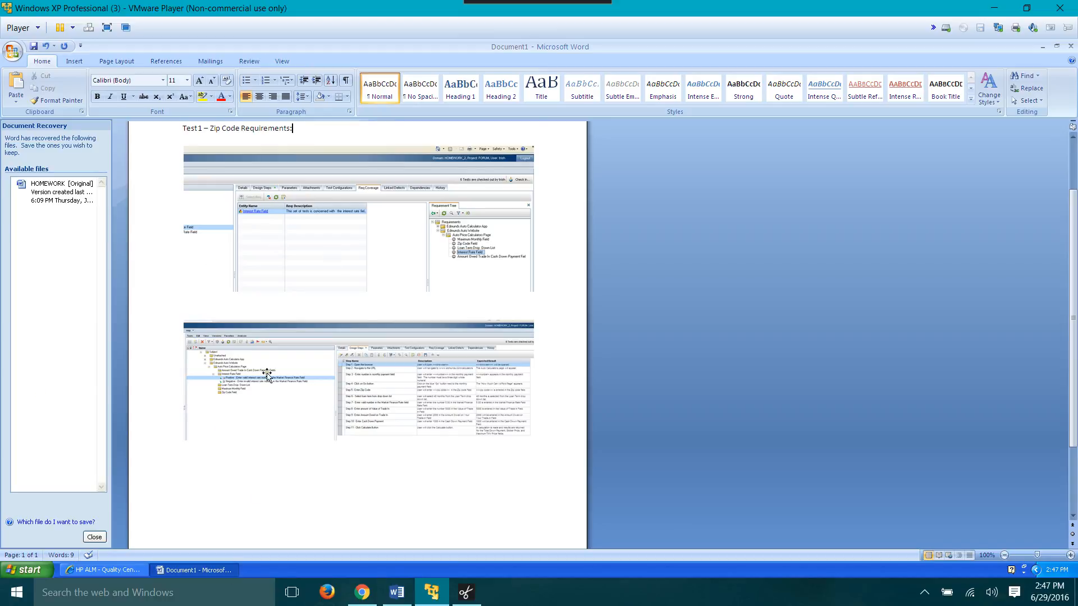
Step: Look at the Edmunds calculator in Chrome and return to the negative test's requirement coverage in Quality Center
{"action": "left_click", "coordinate": [362, 594]}
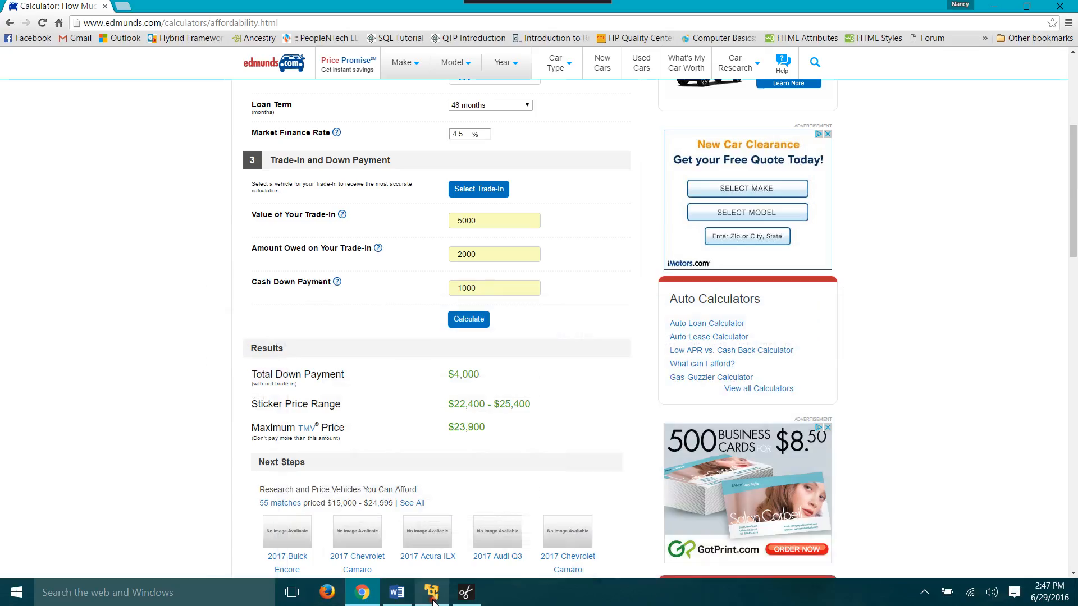
{"action": "left_click", "coordinate": [362, 595]}
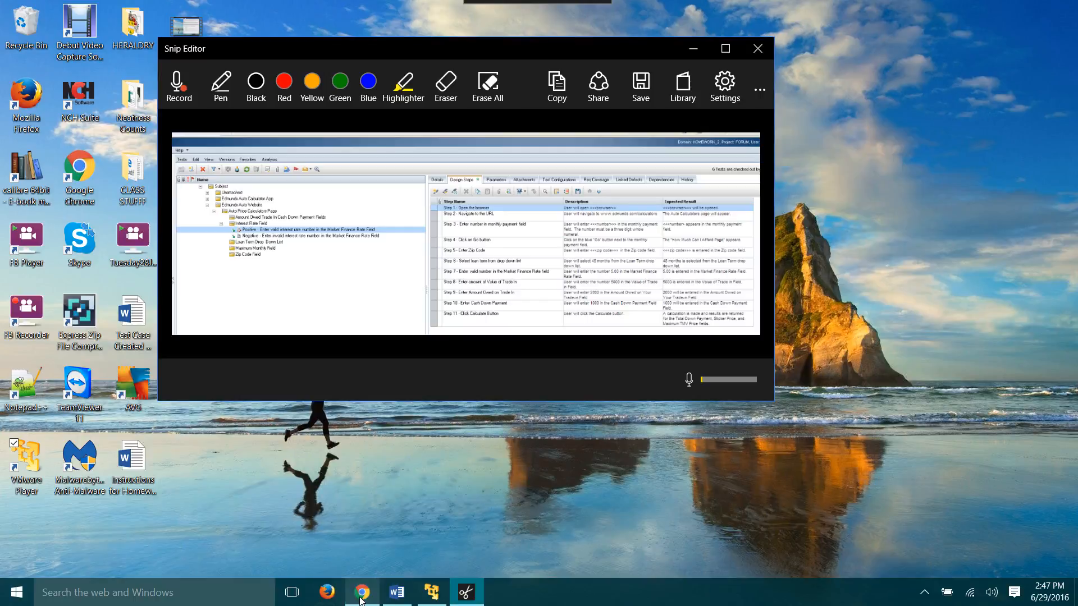
{"action": "left_click", "coordinate": [362, 594]}
{"action": "left_click", "coordinate": [431, 592]}
{"action": "left_click", "coordinate": [108, 572]}
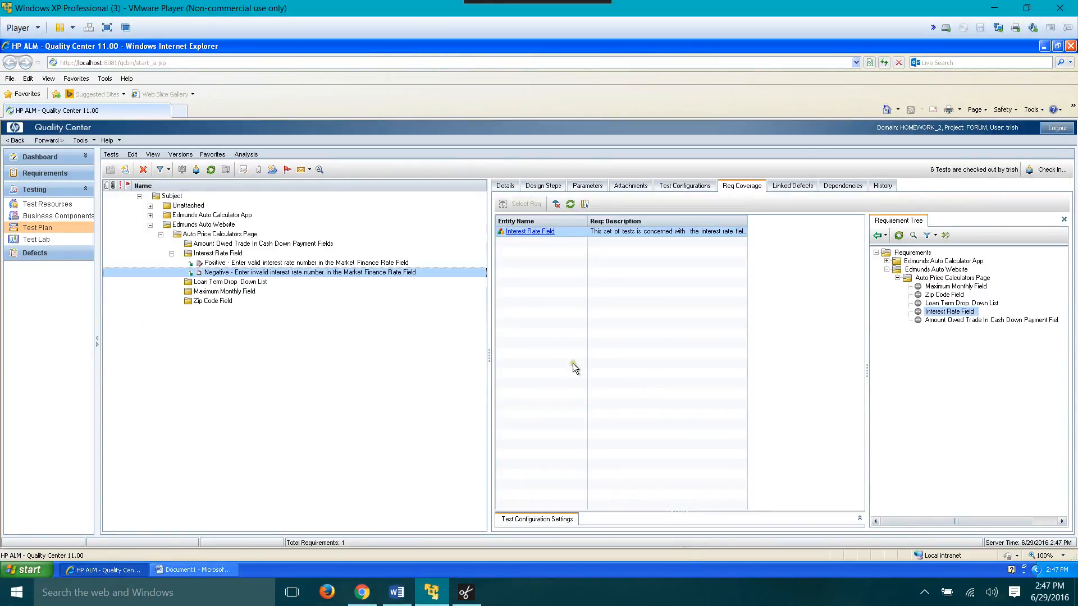
{"action": "left_click", "coordinate": [924, 592]}
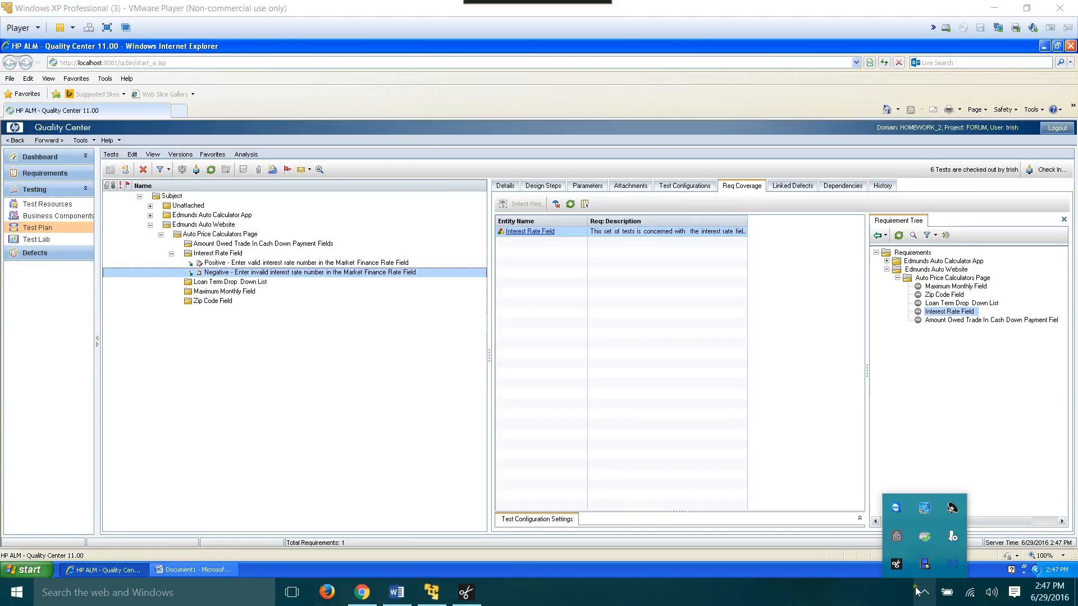
{"action": "left_click", "coordinate": [925, 566]}
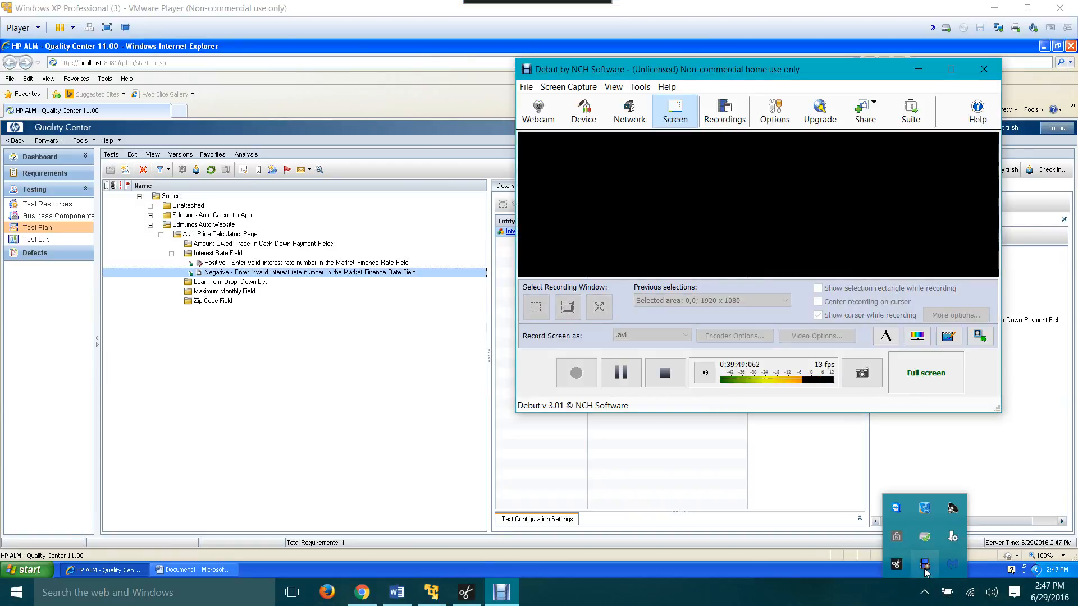